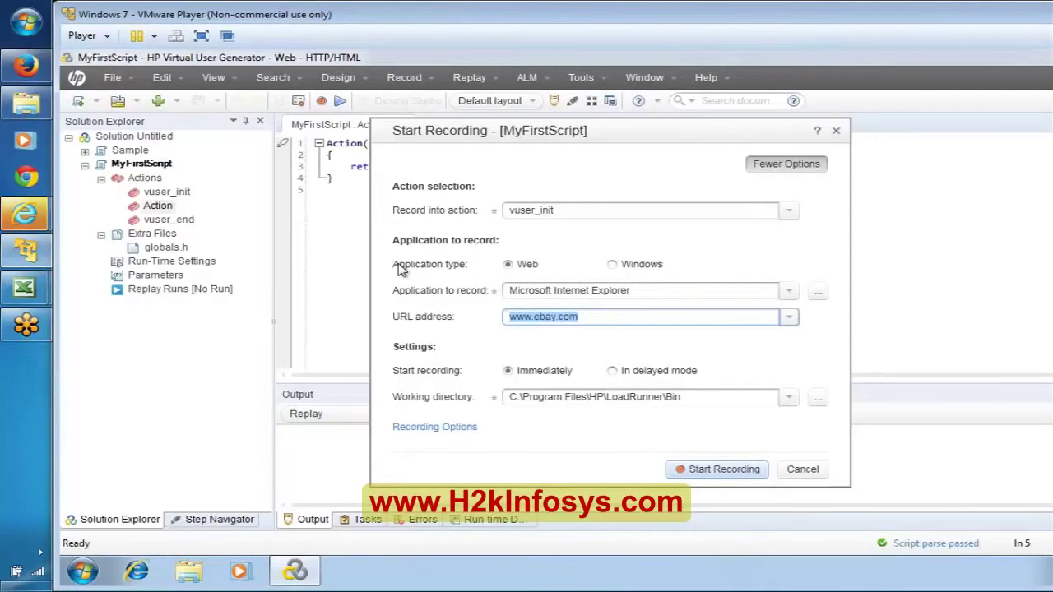
Switch to the B01LR workbook in Excel and make the Loadrunner note in B5 of the VUGRecording sheet bold
{"action": "mouse_move", "coordinate": [24, 287]}
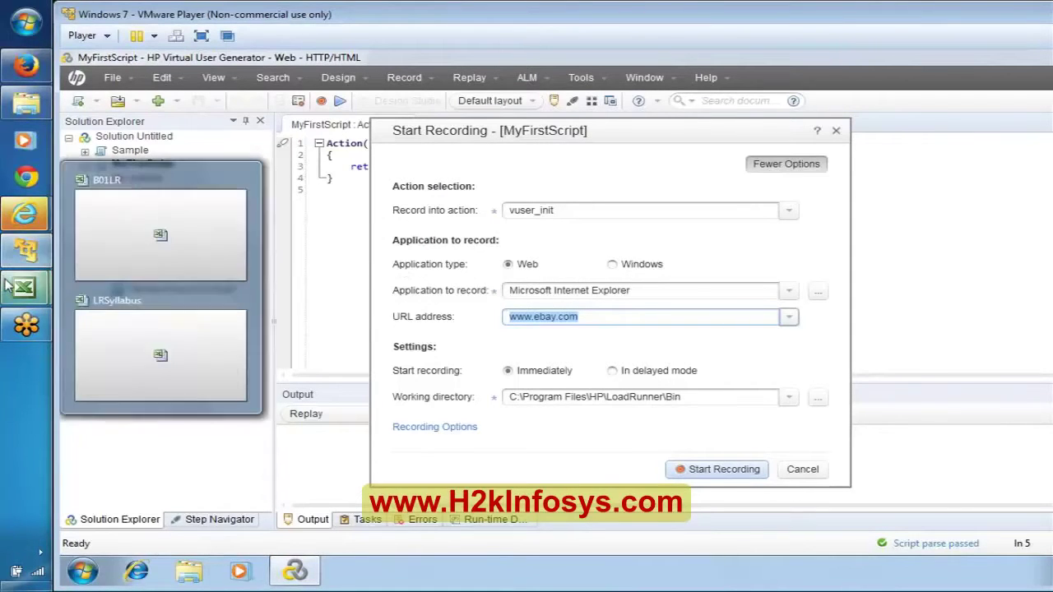
{"action": "left_click", "coordinate": [140, 252]}
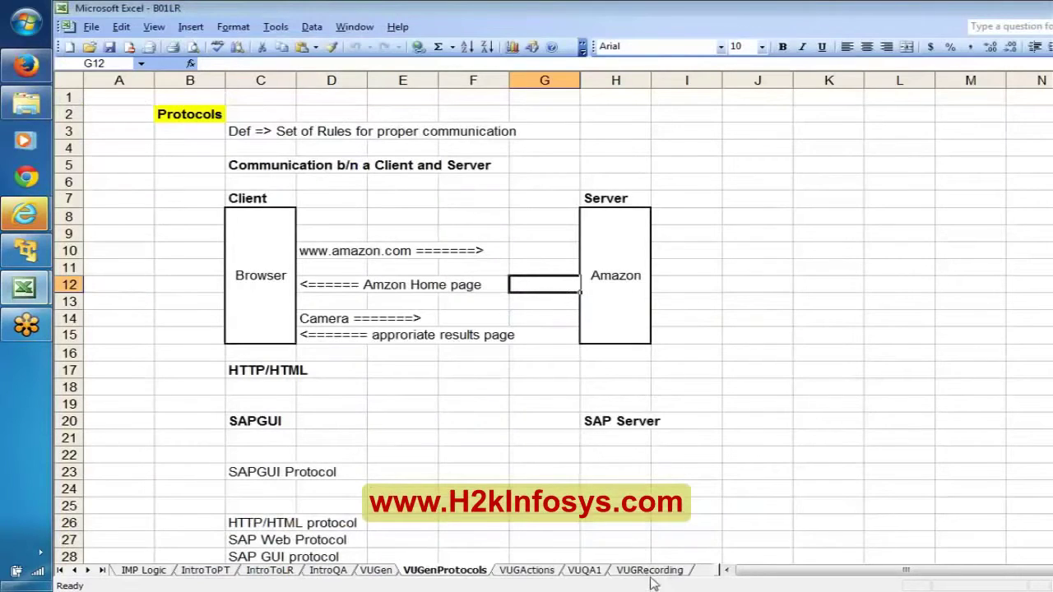
{"action": "left_click", "coordinate": [651, 574]}
{"action": "key", "text": "Down"}
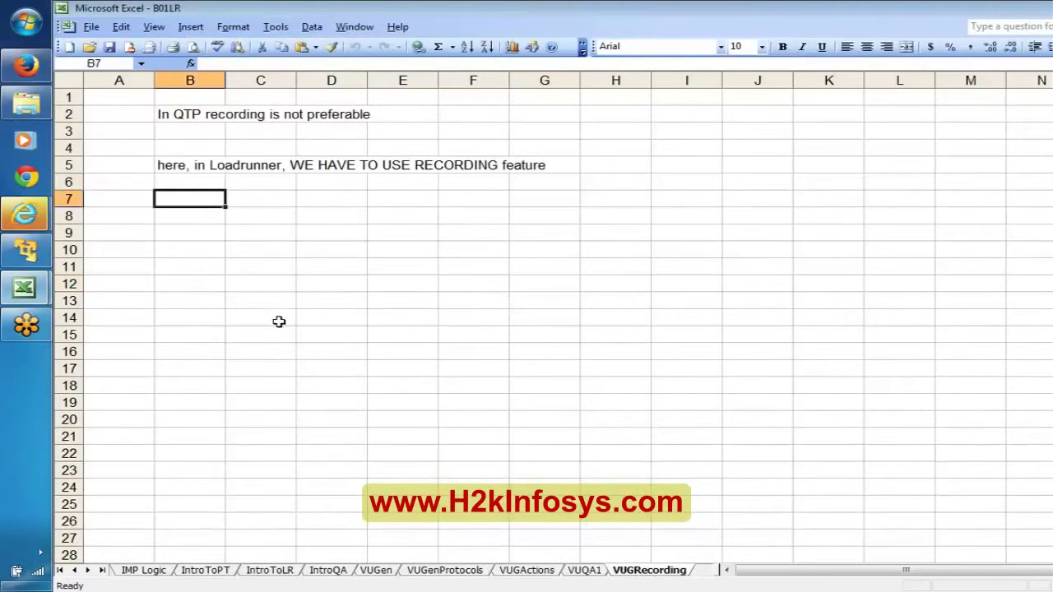
{"action": "key", "text": "Up"}
{"action": "key", "text": "Up"}
{"action": "key", "text": "ctrl+b"}
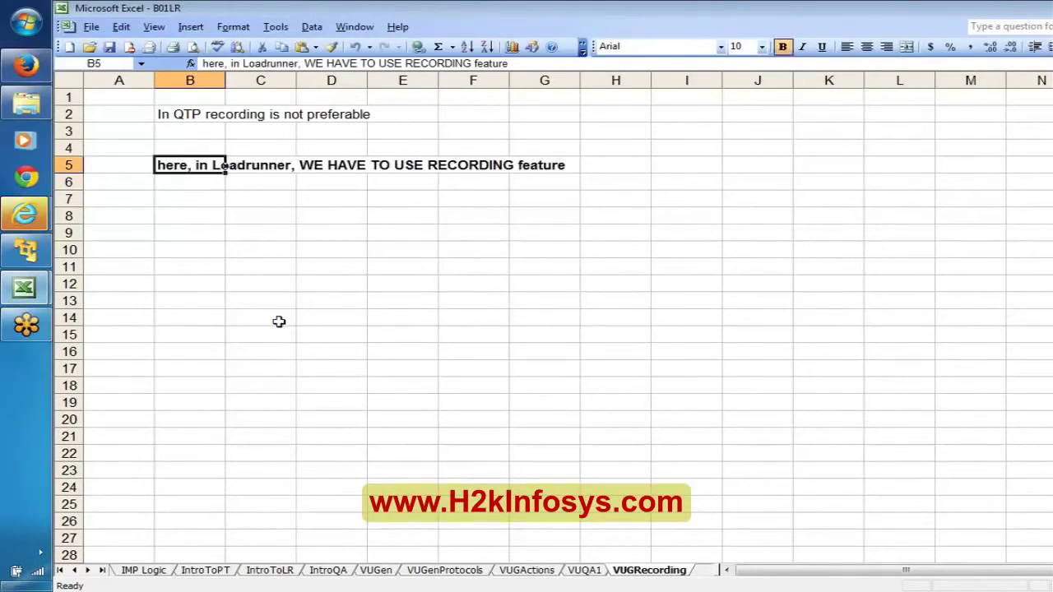
Enter the note 'If "Start Recording" button is Disabled' in cell B8
{"action": "key", "text": "Down"}
{"action": "key", "text": "Down"}
{"action": "key", "text": "Down"}
{"action": "type", "text": "If"}
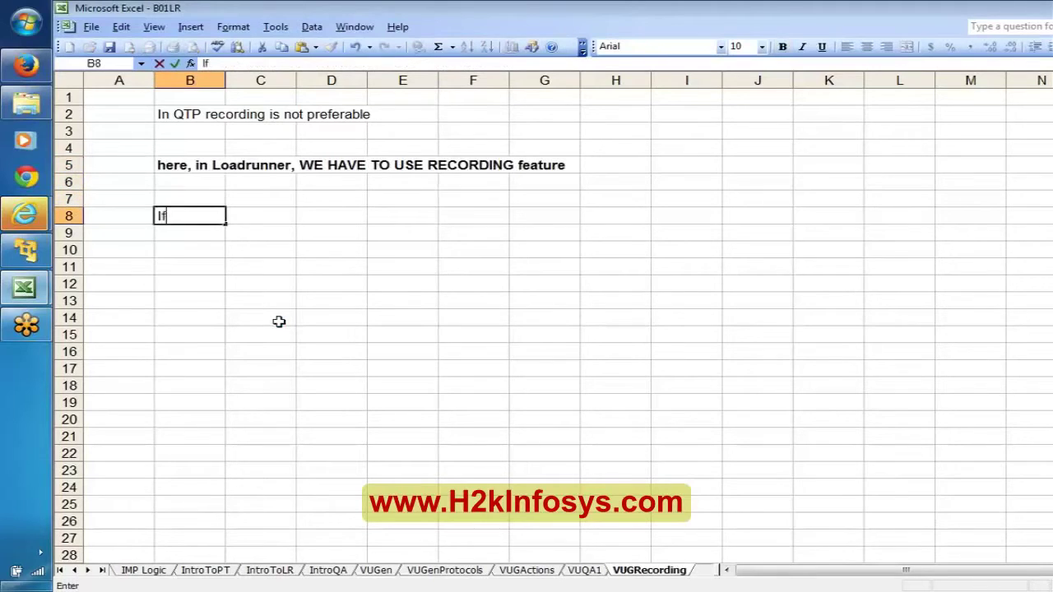
{"action": "type", "text": " \"Start Record"}
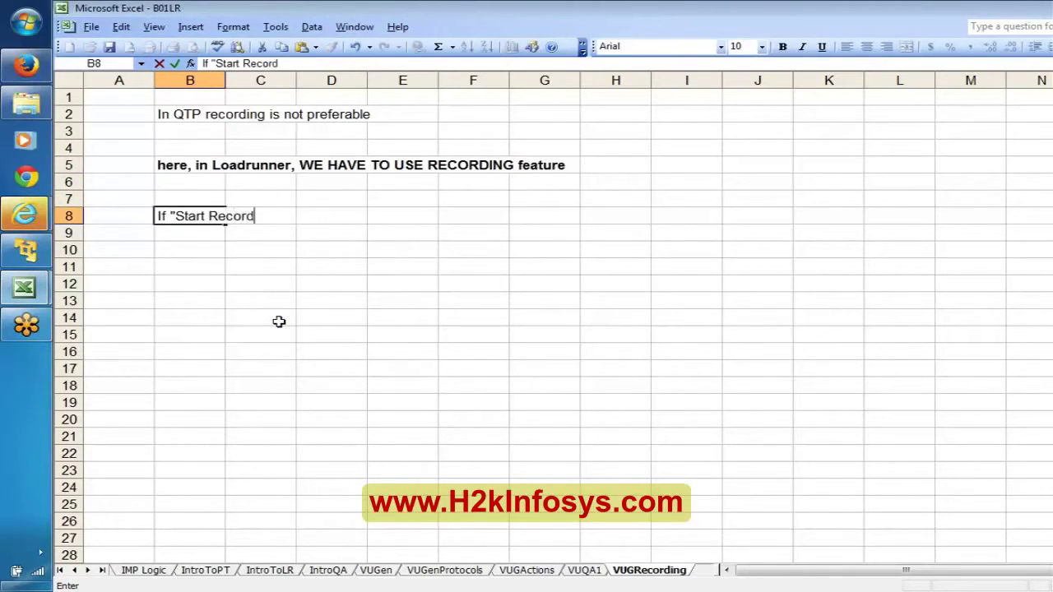
{"action": "type", "text": "ing\" button i"}
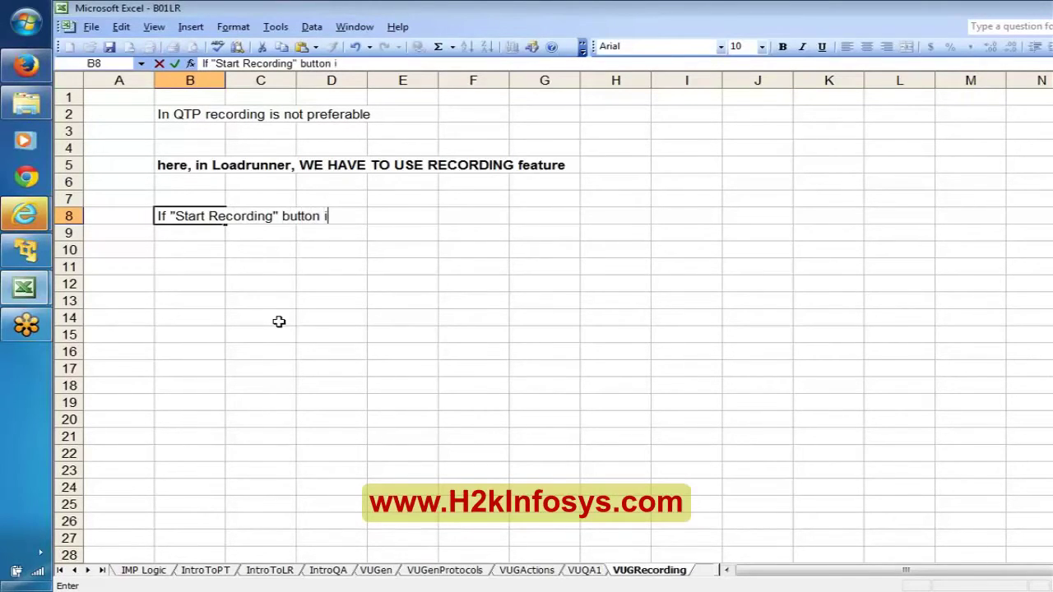
{"action": "type", "text": "s "}
{"action": "type", "text": "Disable"}
{"action": "type", "text": "d"}
{"action": "key", "text": "Return"}
{"action": "key", "text": "Up"}
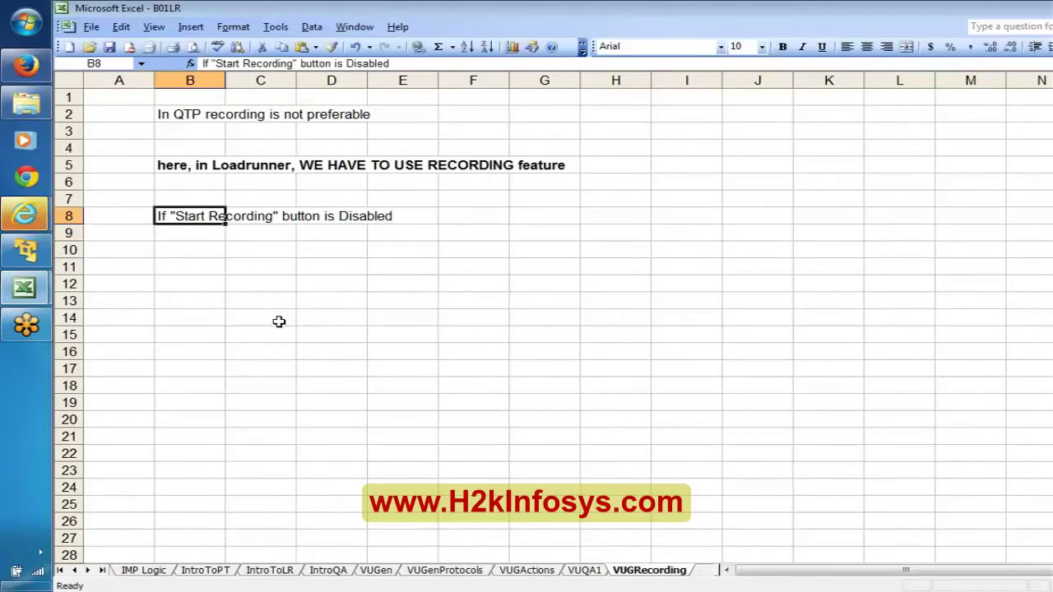
Enter the heading "Recording =>" in cell B10
{"action": "key", "text": "Down"}
{"action": "key", "text": "Down"}
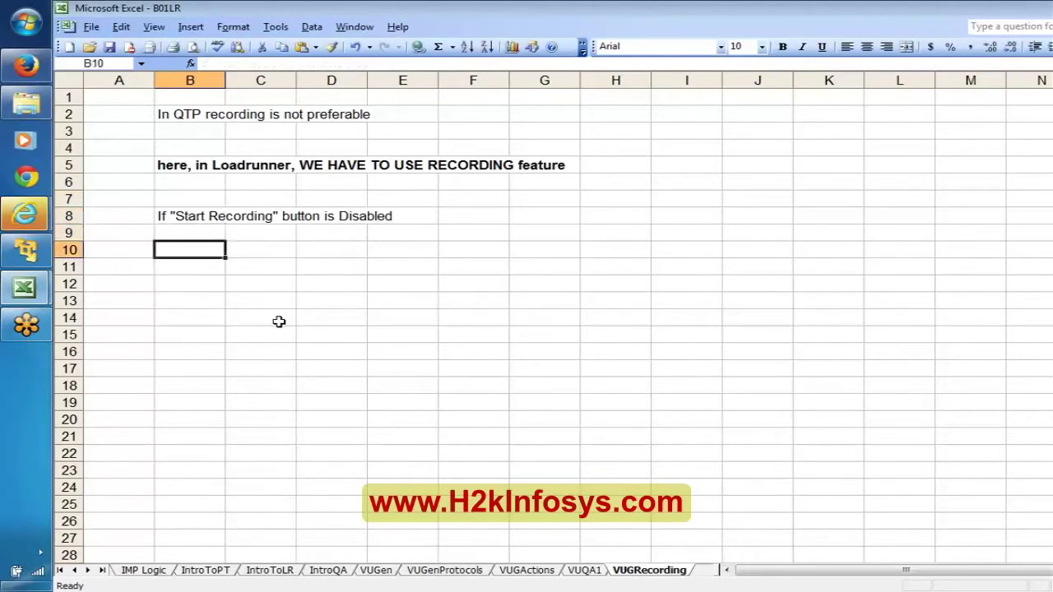
{"action": "type", "text": "Recordi"}
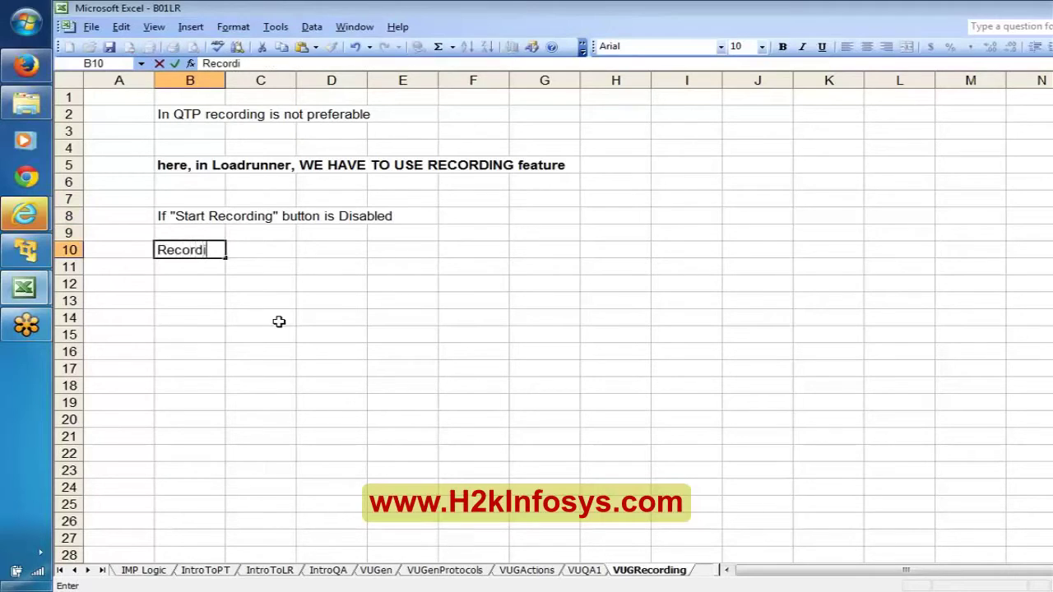
{"action": "type", "text": "ng =>"}
{"action": "key", "text": "Return"}
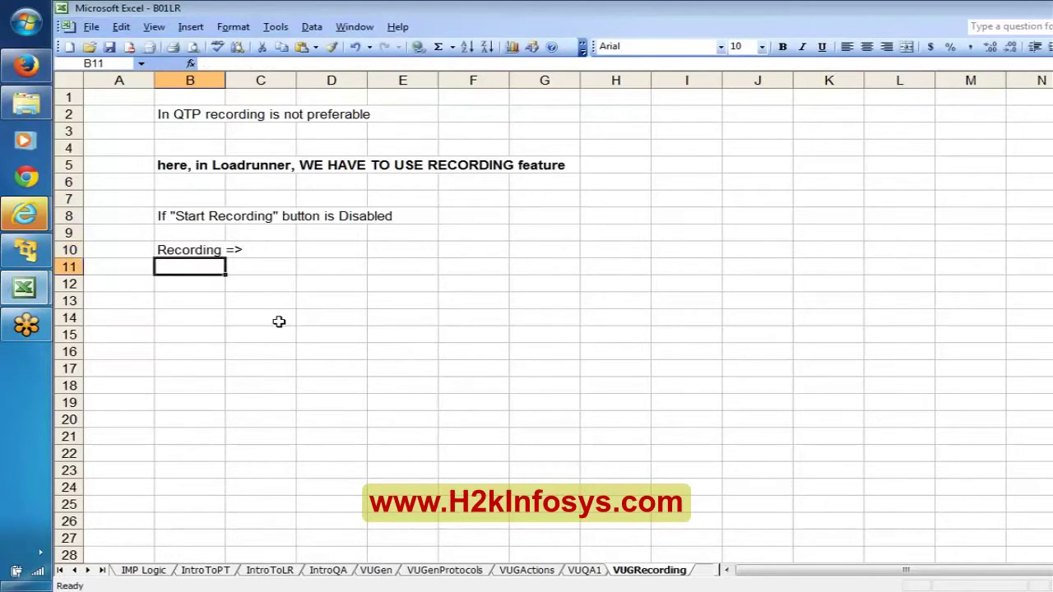
Enter "LR11.5 => Record menu => Recor option" in cell C11, after a brief look at the Start Recording dialog in Virtual User Generator
{"action": "key", "text": "Right"}
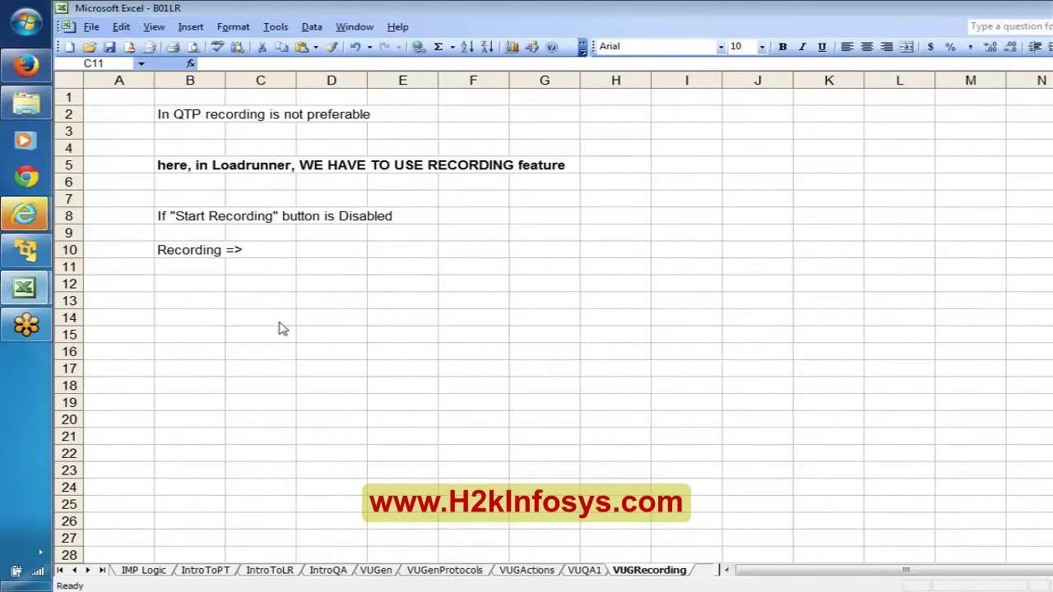
{"action": "key", "text": "alt+Tab"}
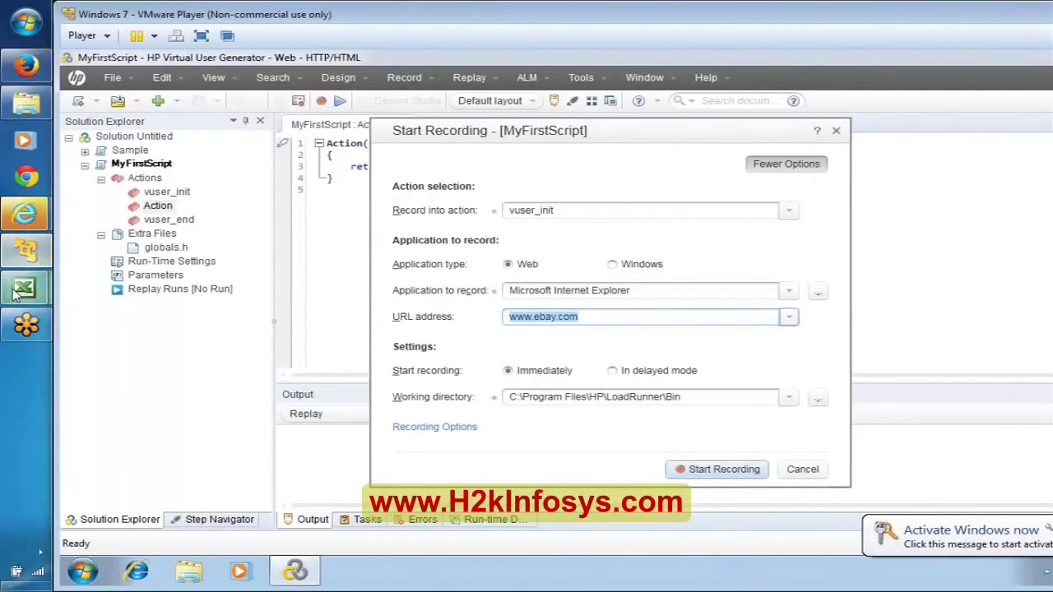
{"action": "mouse_move", "coordinate": [16, 290]}
{"action": "left_click", "coordinate": [156, 276]}
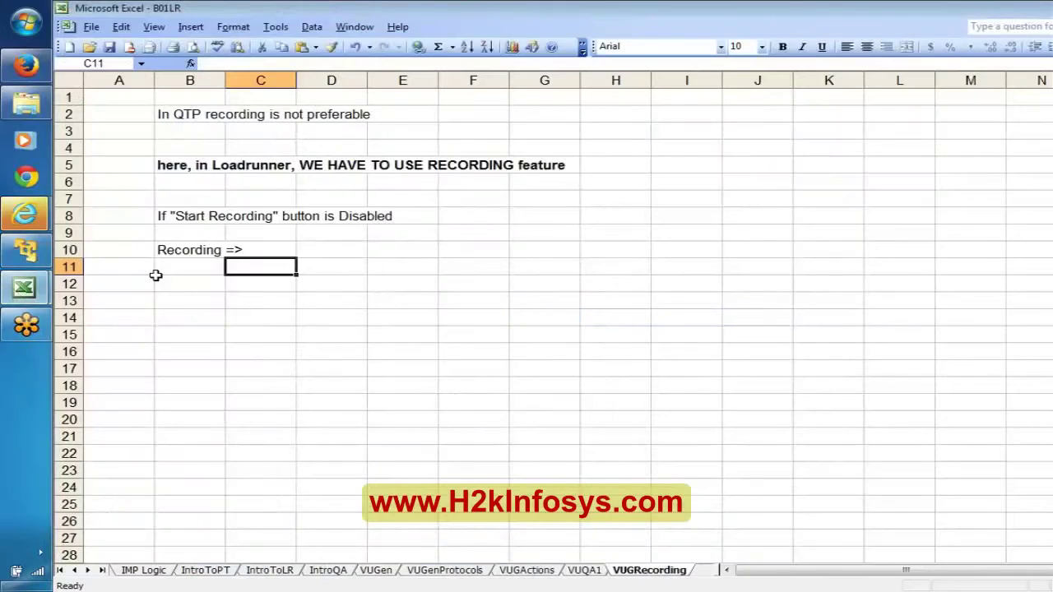
{"action": "type", "text": "LR11"}
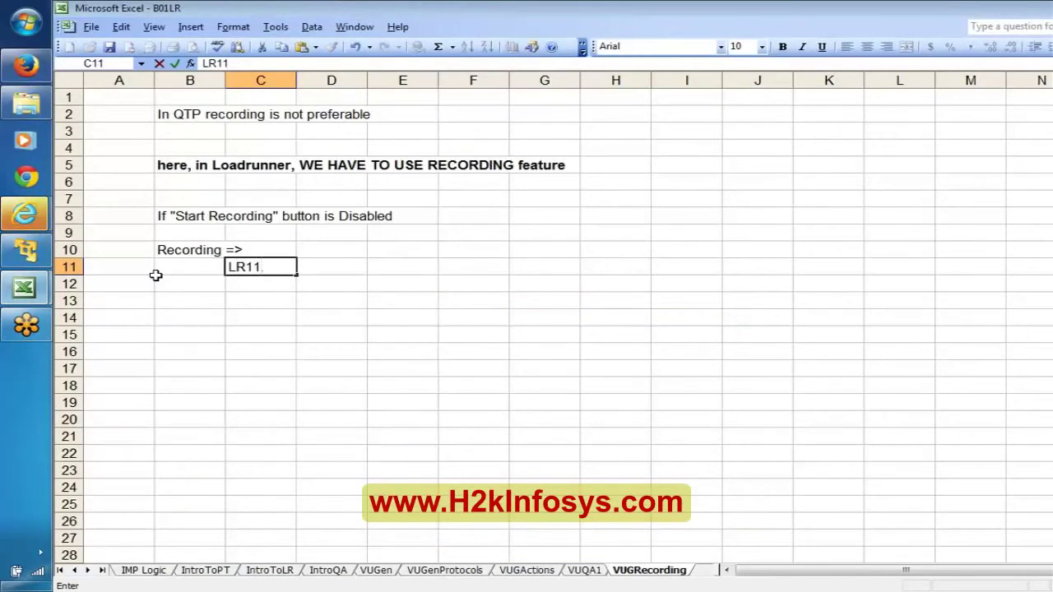
{"action": "type", "text": ".5 => Record m"}
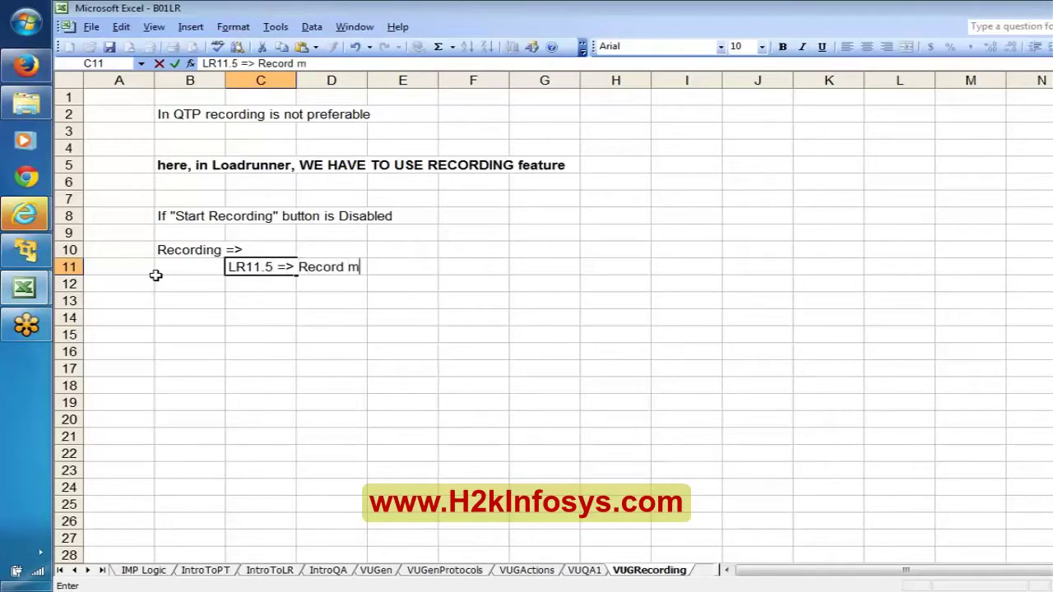
{"action": "type", "text": "enu => Recor"}
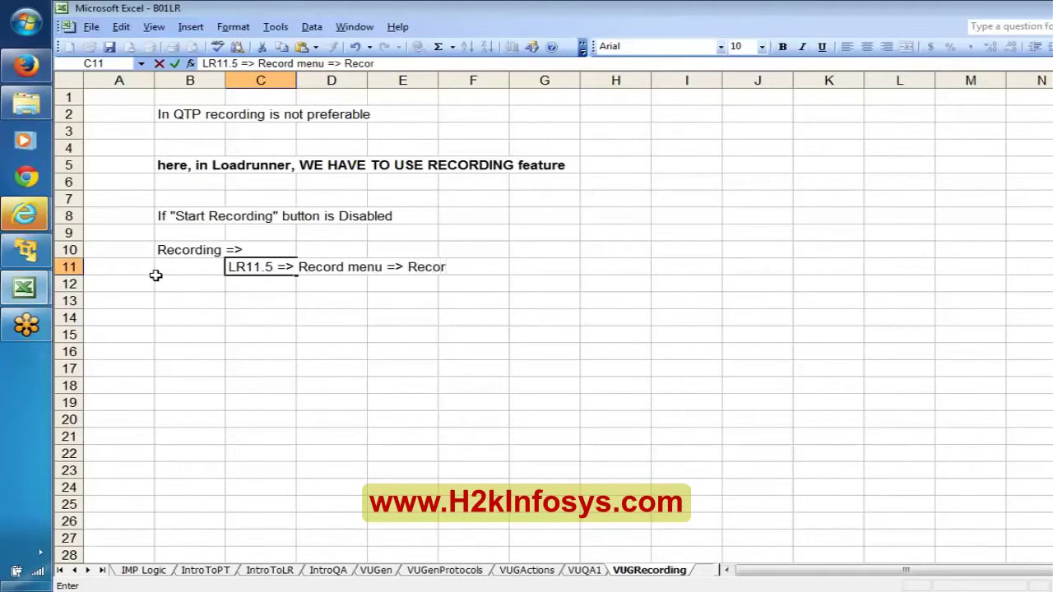
{"action": "type", "text": " option"}
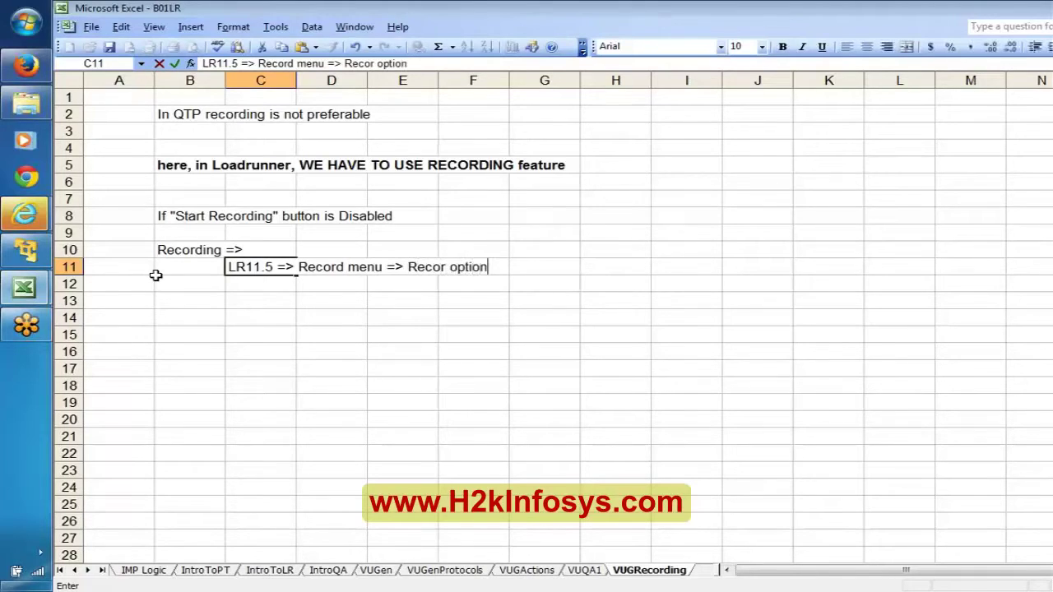
{"action": "key", "text": "Return"}
Make the "Recording =>" heading in cell B10 bold
{"action": "key", "text": "Up"}
{"action": "key", "text": "Left"}
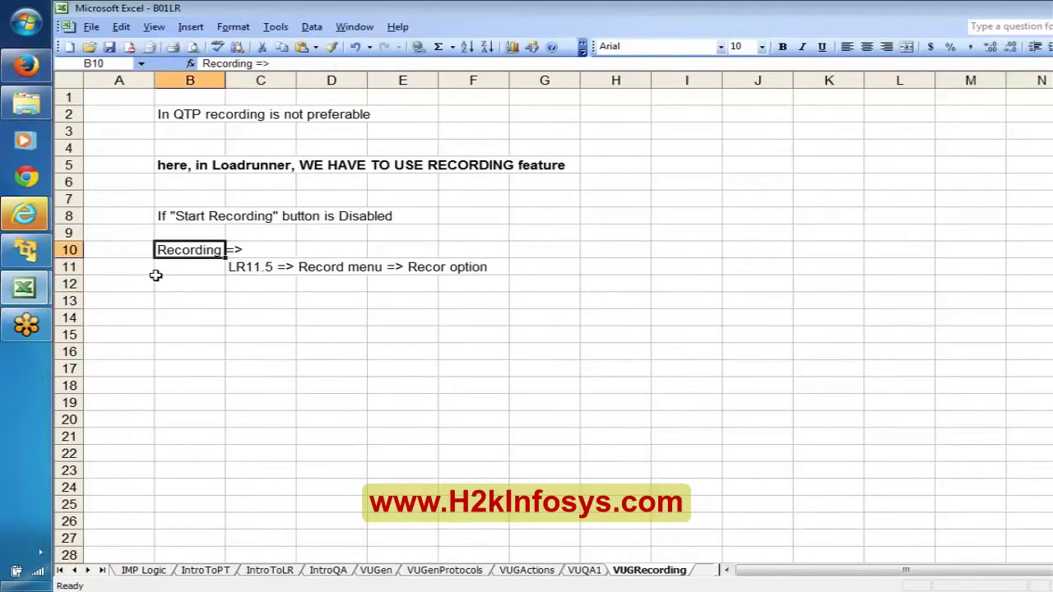
{"action": "key", "text": "ctrl+b"}
Move the note about the disabled "Start Recording" button from B8 to B14
{"action": "key", "text": "Up"}
{"action": "key", "text": "Up"}
{"action": "key", "text": "ctrl+c"}
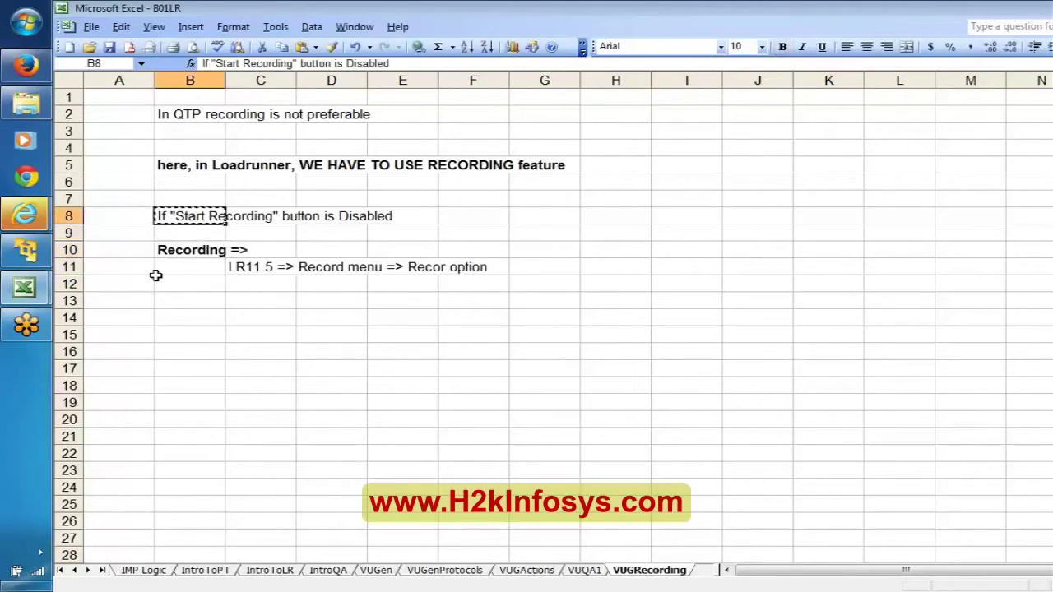
{"action": "key", "text": "Down"}
{"action": "key", "text": "Down"}
{"action": "key", "text": "Down"}
{"action": "key", "text": "Down"}
{"action": "key", "text": "Down"}
{"action": "key", "text": "Down"}
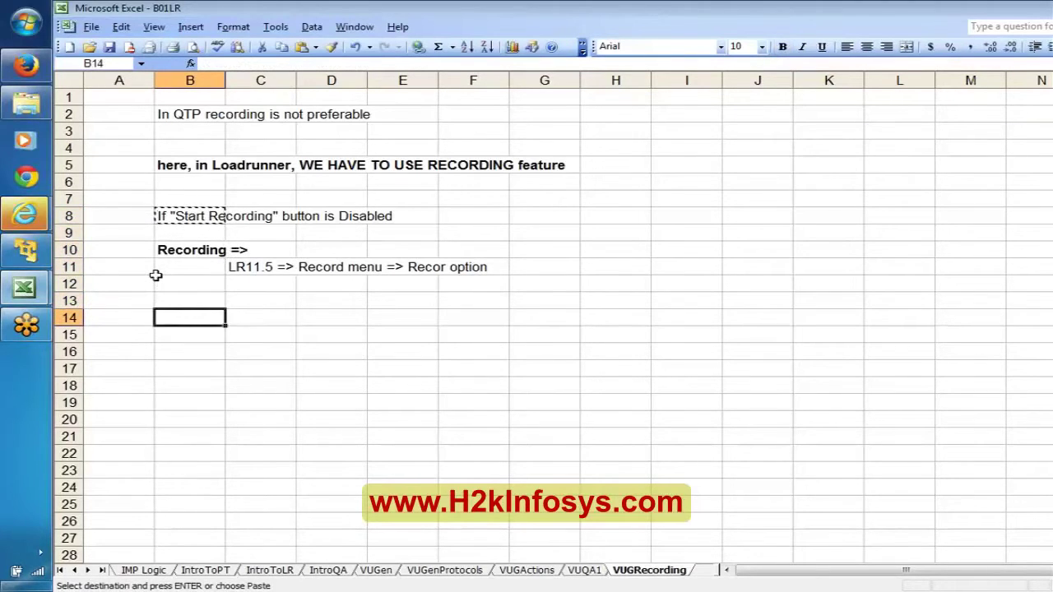
{"action": "key", "text": "Return"}
Delete the empty rows 7 to 9 above the "Recording =>" heading
{"action": "left_click", "coordinate": [68, 197]}
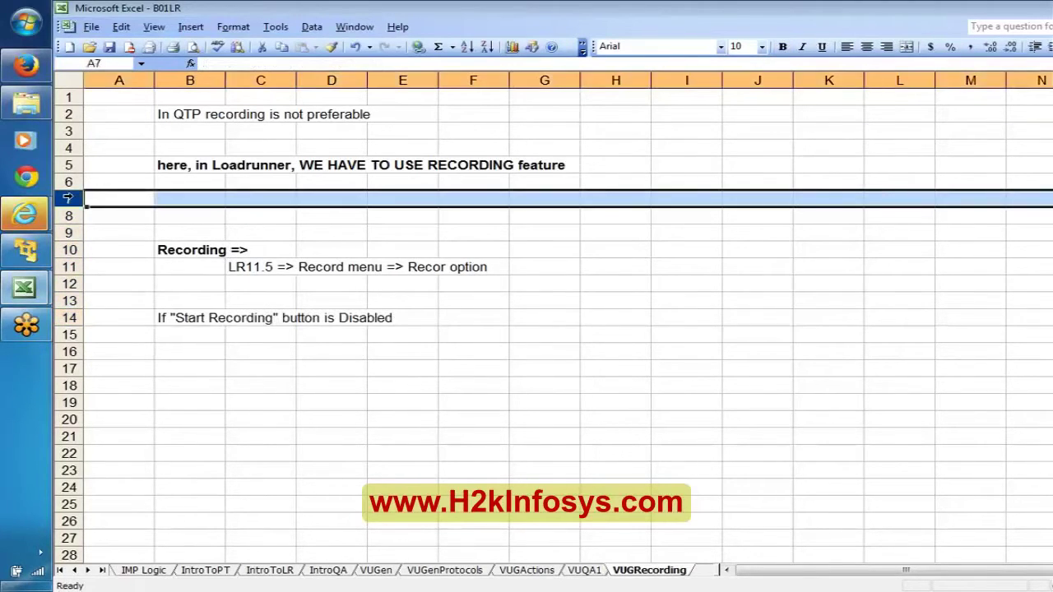
{"action": "left_click", "coordinate": [67, 197]}
{"action": "left_click_drag", "start_coordinate": [68, 197], "coordinate": [67, 233]}
{"action": "right_click", "coordinate": [73, 198]}
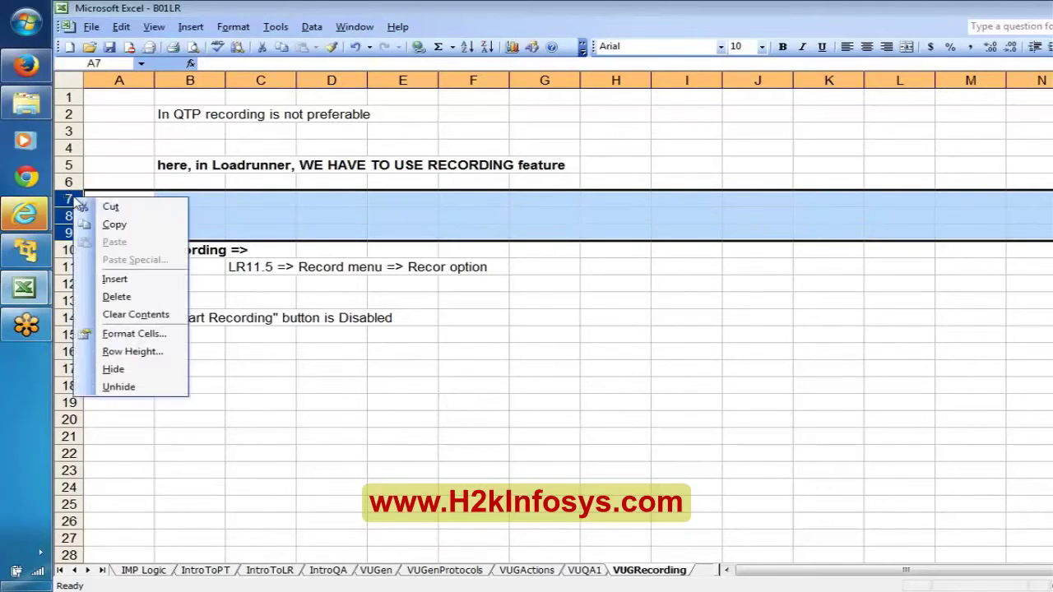
{"action": "left_click", "coordinate": [144, 297]}
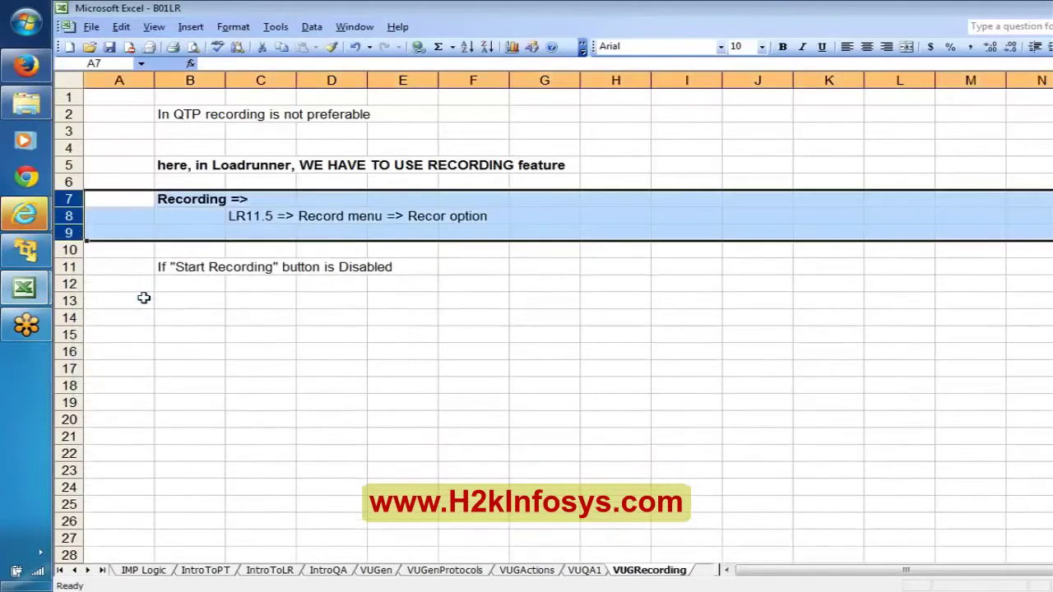
Enter "Click on the Browse button against to the" in cell C12, below the note about the disabled button
{"action": "left_click", "coordinate": [191, 270]}
{"action": "key", "text": "Return"}
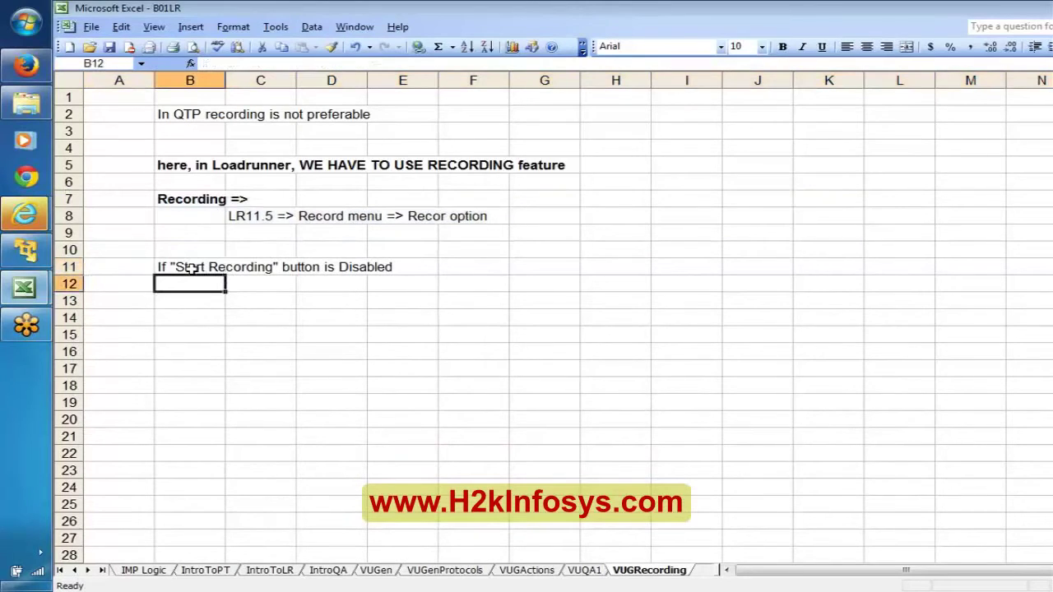
{"action": "key", "text": "Right"}
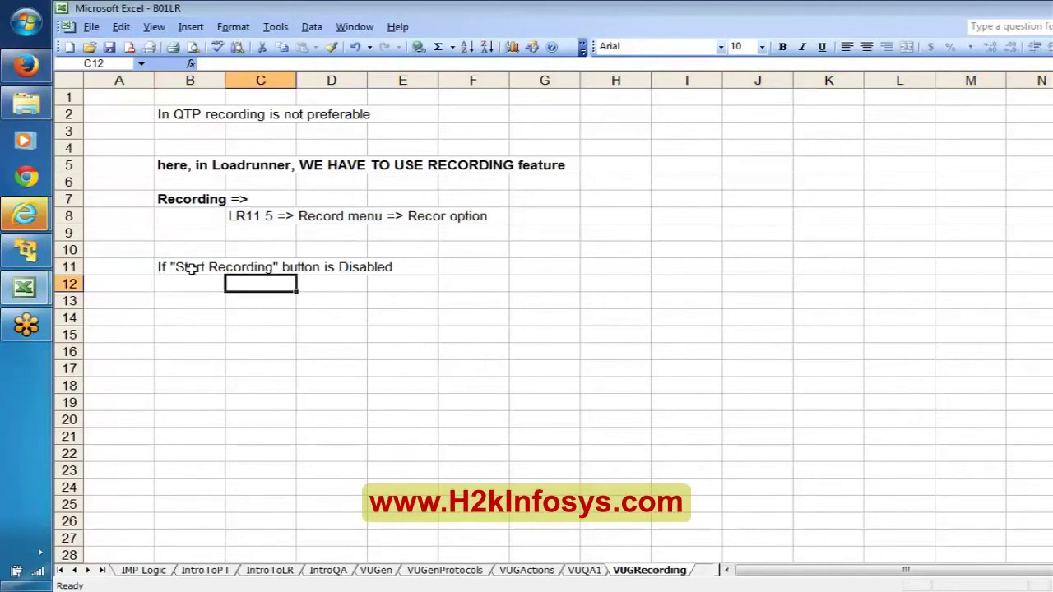
{"action": "type", "text": "Click on "}
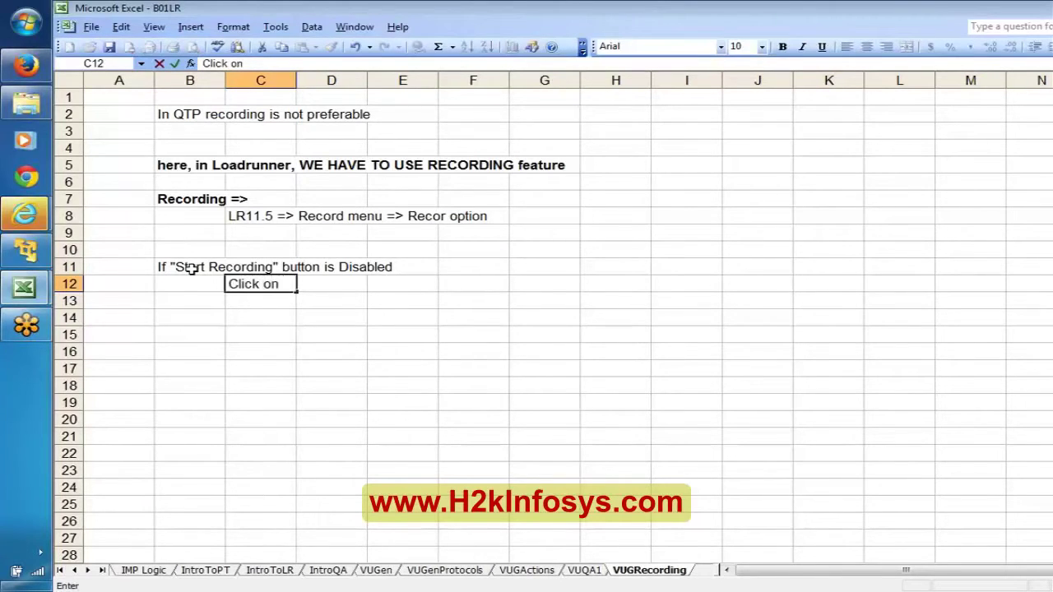
{"action": "type", "text": "the Brow"}
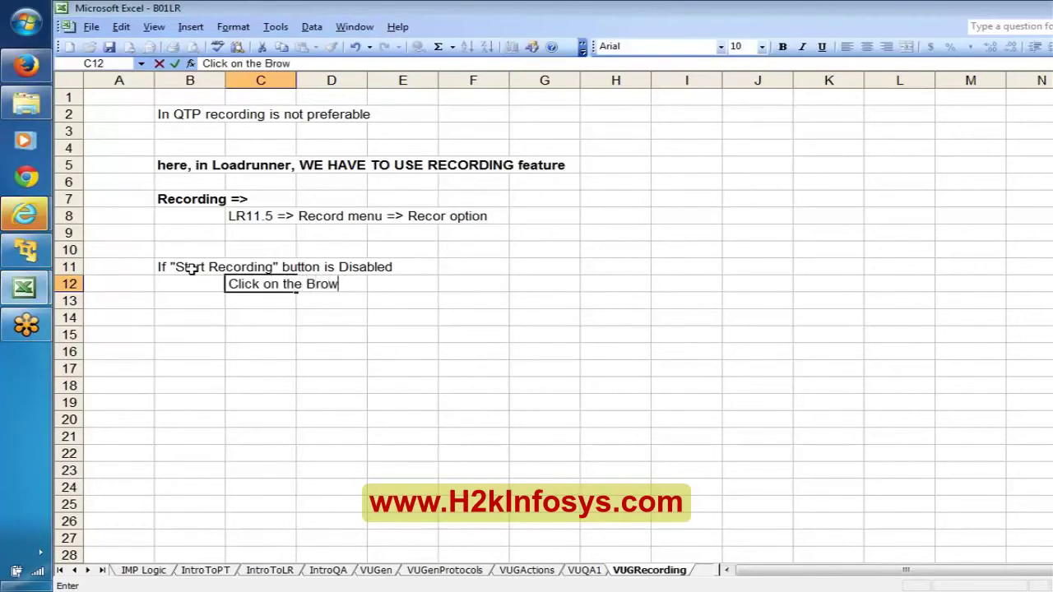
{"action": "type", "text": "se button"}
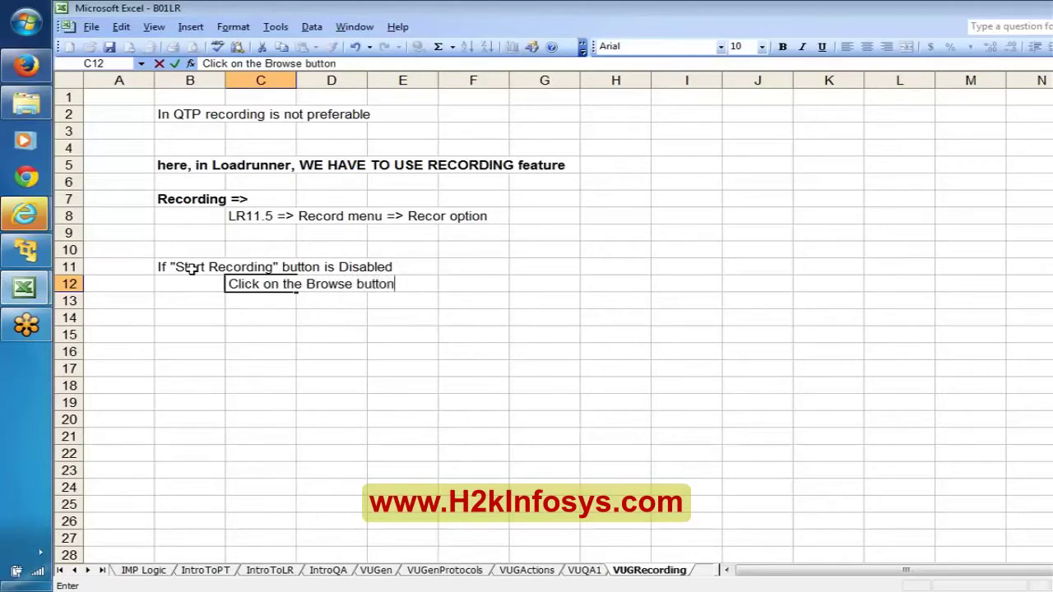
{"action": "type", "text": " against"}
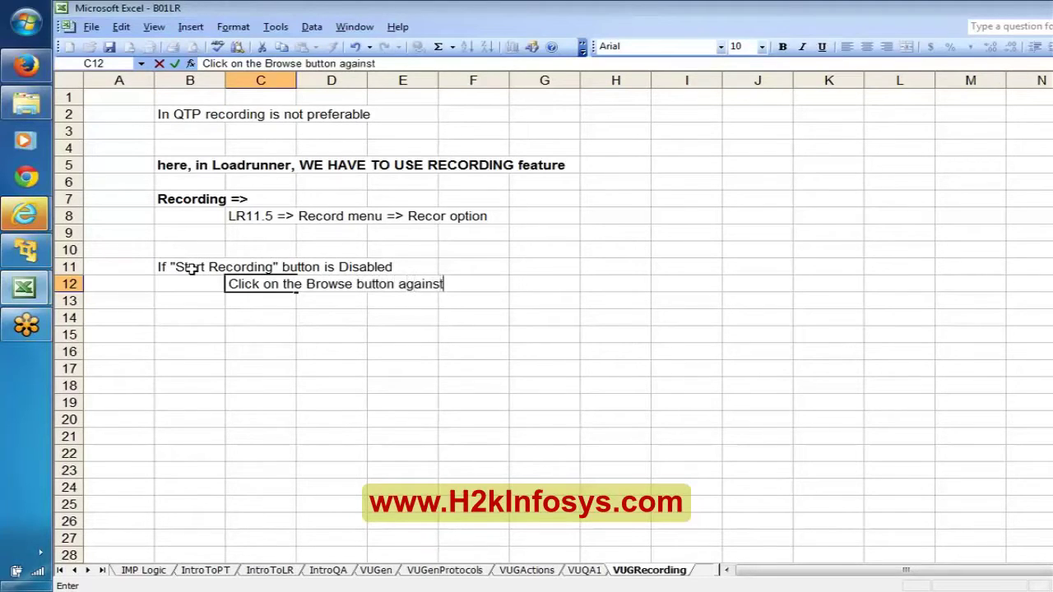
{"action": "type", "text": " to the"}
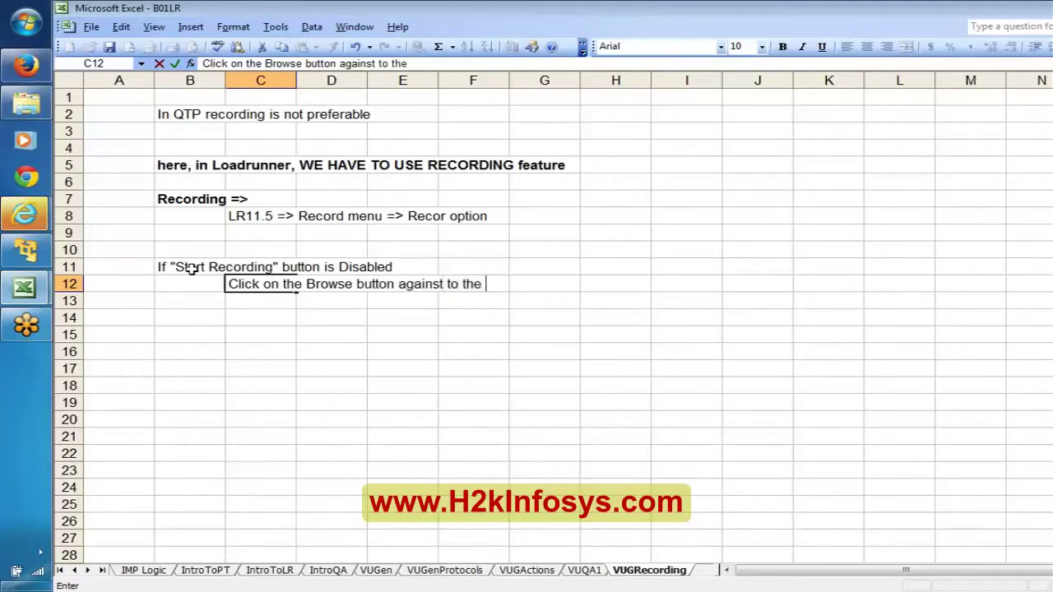
Check the application field's name in VuGen's Start Recording dialog, and complete the C12 note in B01LR with '"Application to Record" option'
{"action": "left_click", "coordinate": [25, 251]}
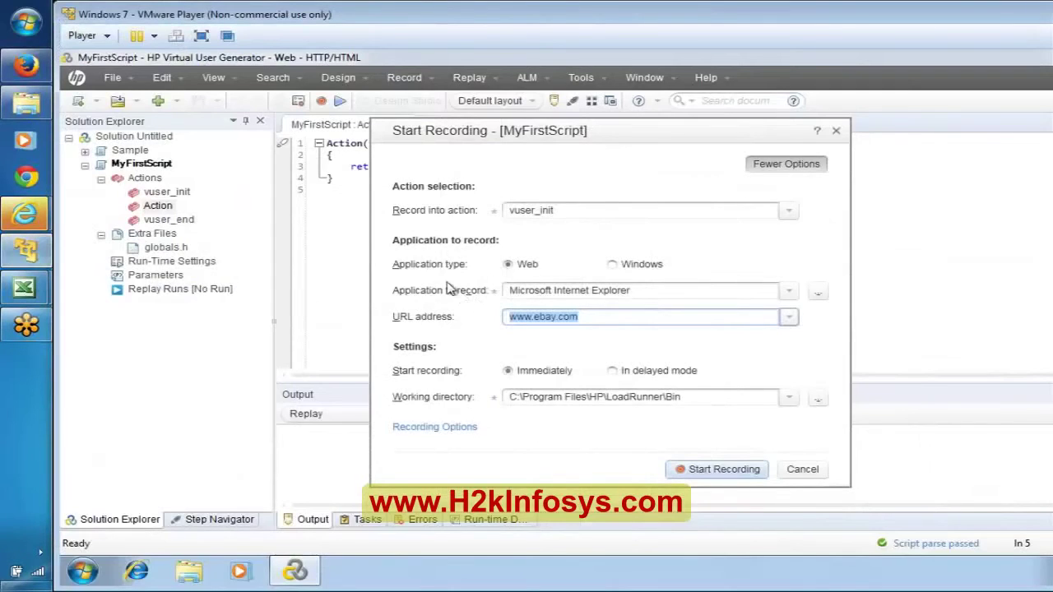
{"action": "mouse_move", "coordinate": [6, 295]}
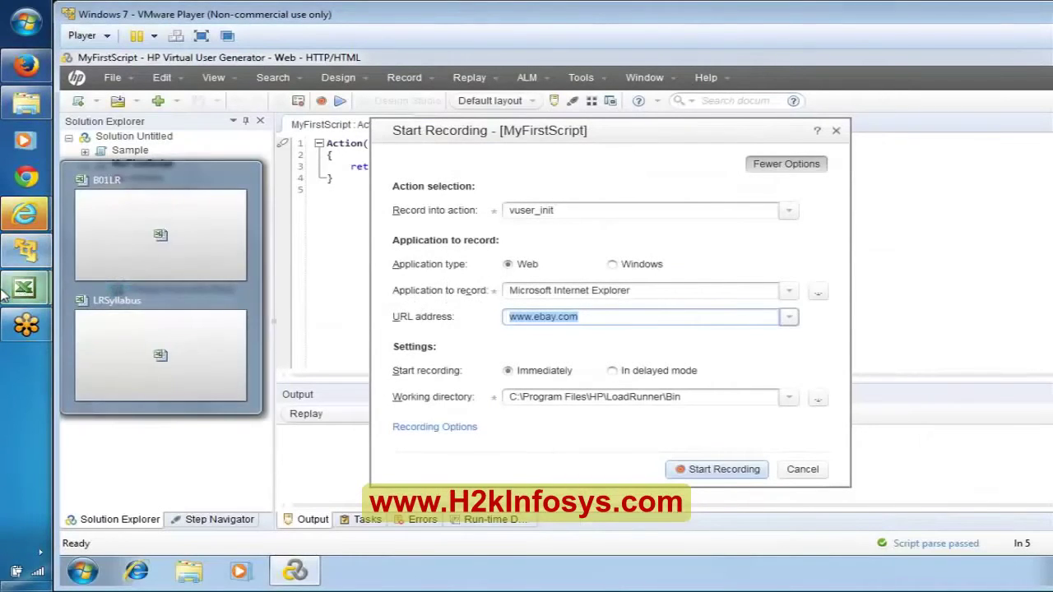
{"action": "left_click", "coordinate": [153, 235]}
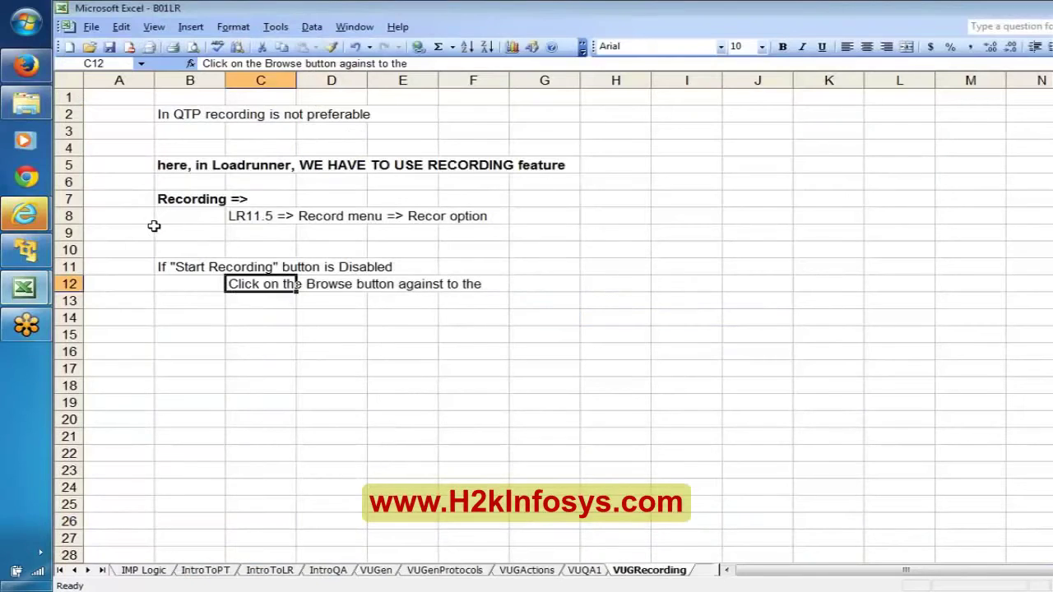
{"action": "key", "text": "F2"}
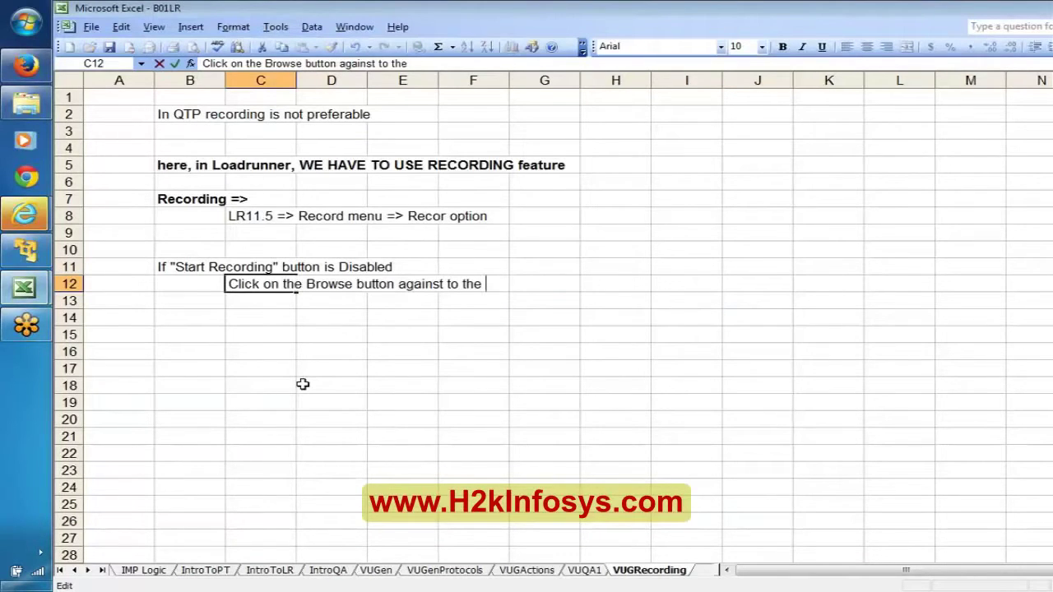
{"action": "type", "text": "\"Applicati"}
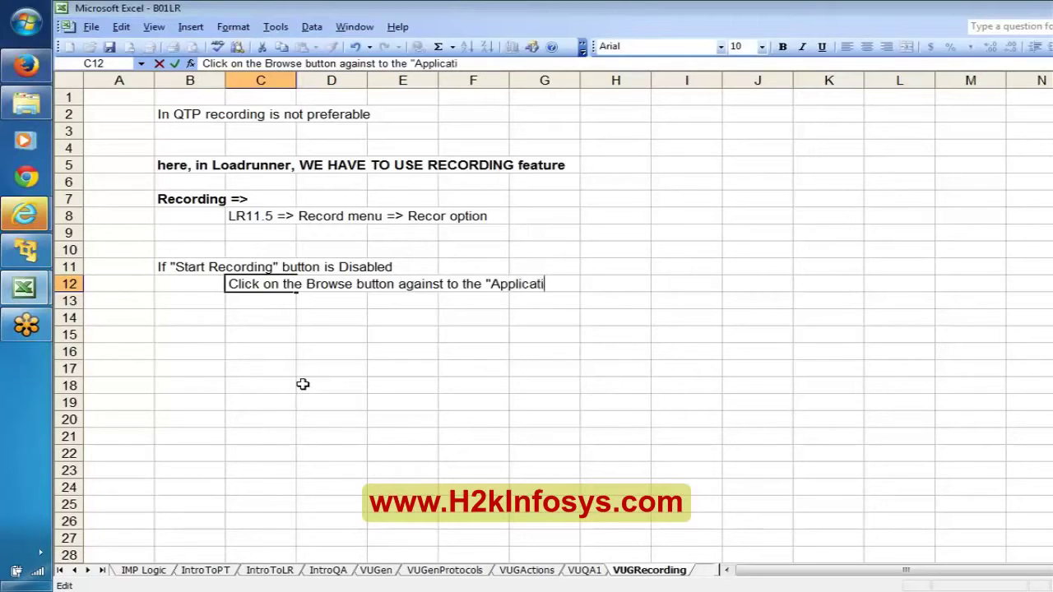
{"action": "type", "text": "on to Recod"}
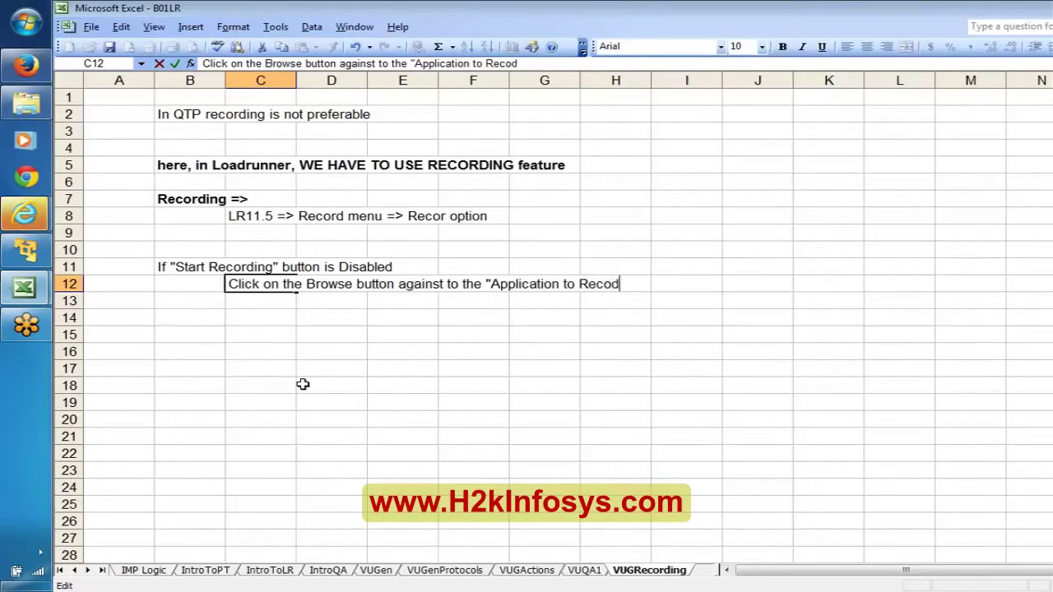
{"action": "type", "text": "rd\" option"}
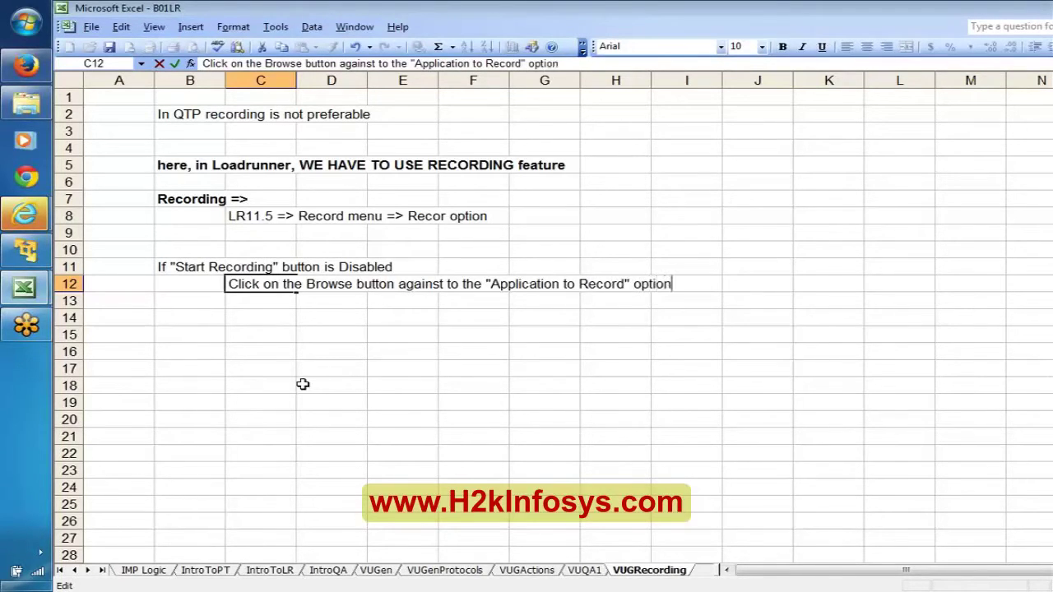
{"action": "key", "text": "Return"}
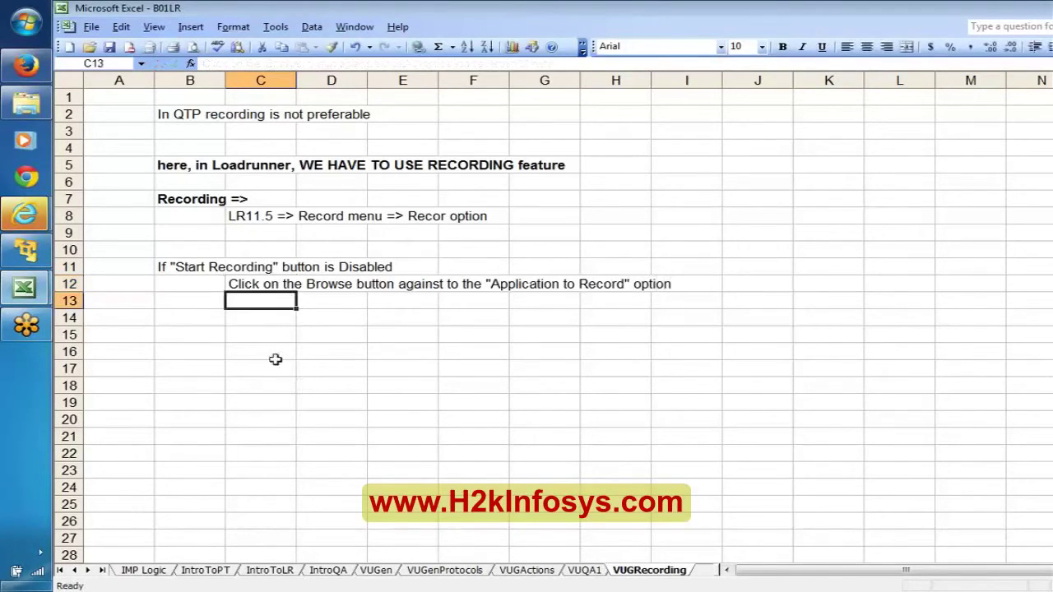
Switch to VuGen in VMware Player, browse for the application to record, and select iexplore in C:\Program Files\Internet Explorer
{"action": "left_click", "coordinate": [26, 249]}
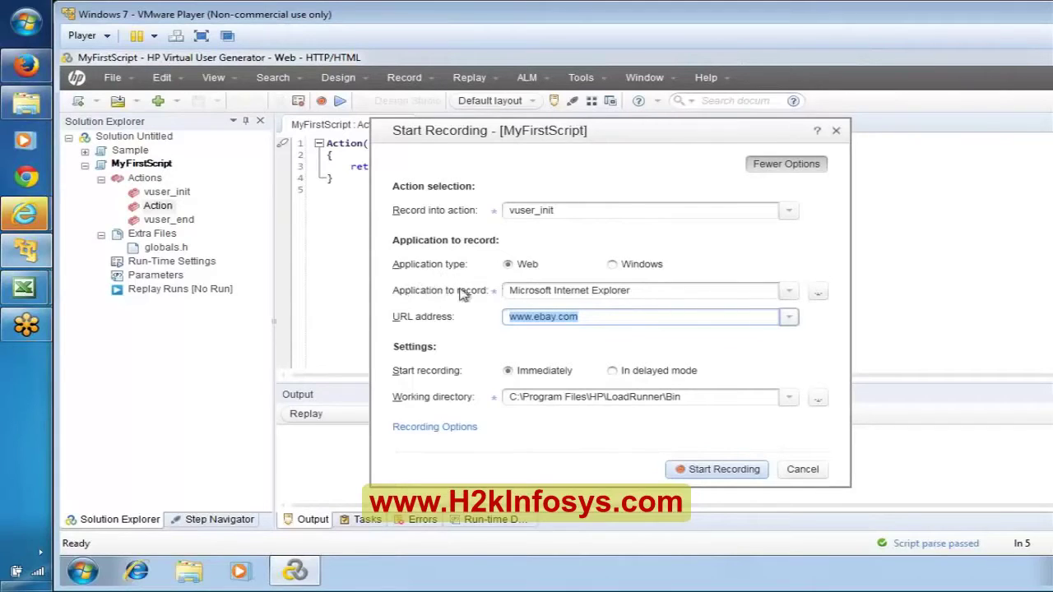
{"action": "left_click", "coordinate": [818, 293]}
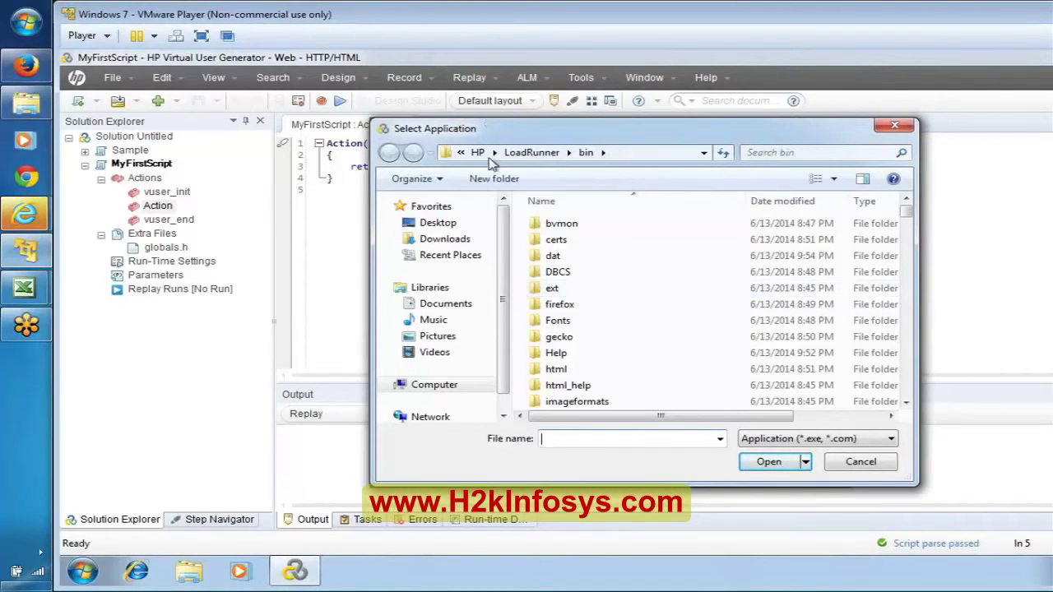
{"action": "left_click", "coordinate": [441, 395]}
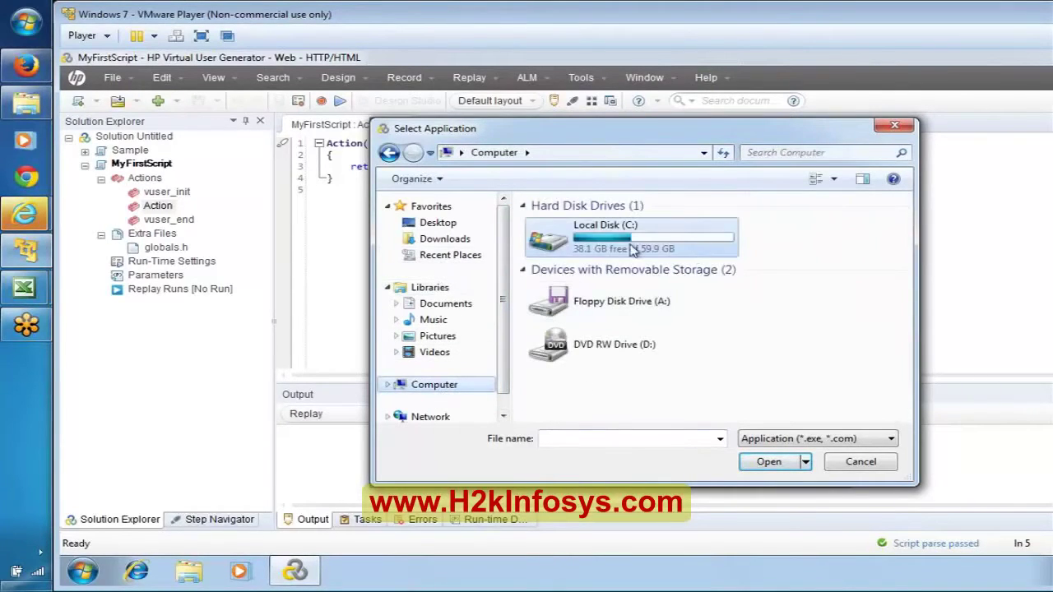
{"action": "double_click", "coordinate": [624, 249]}
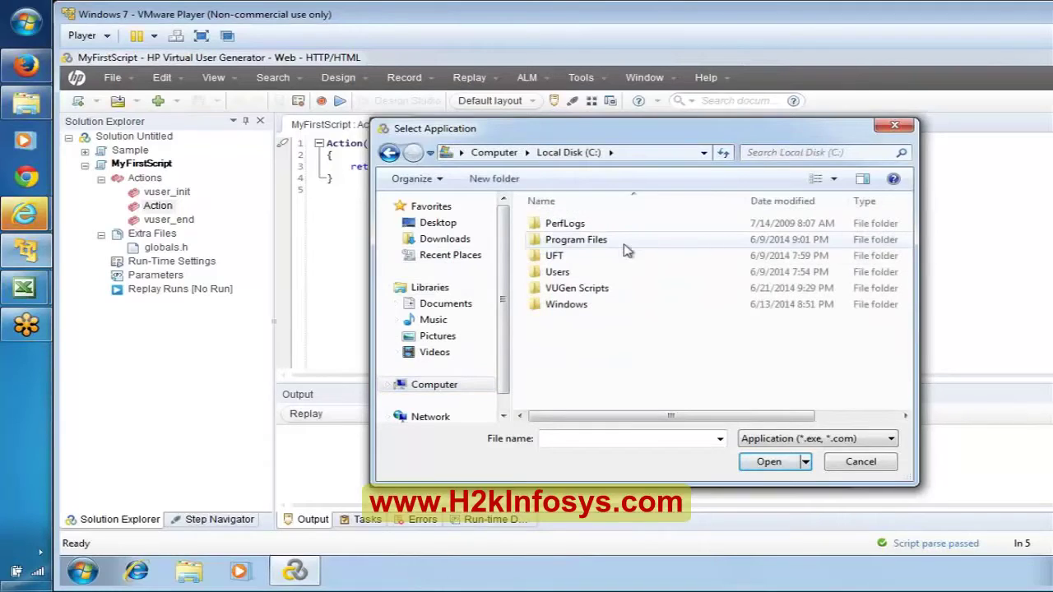
{"action": "double_click", "coordinate": [564, 240]}
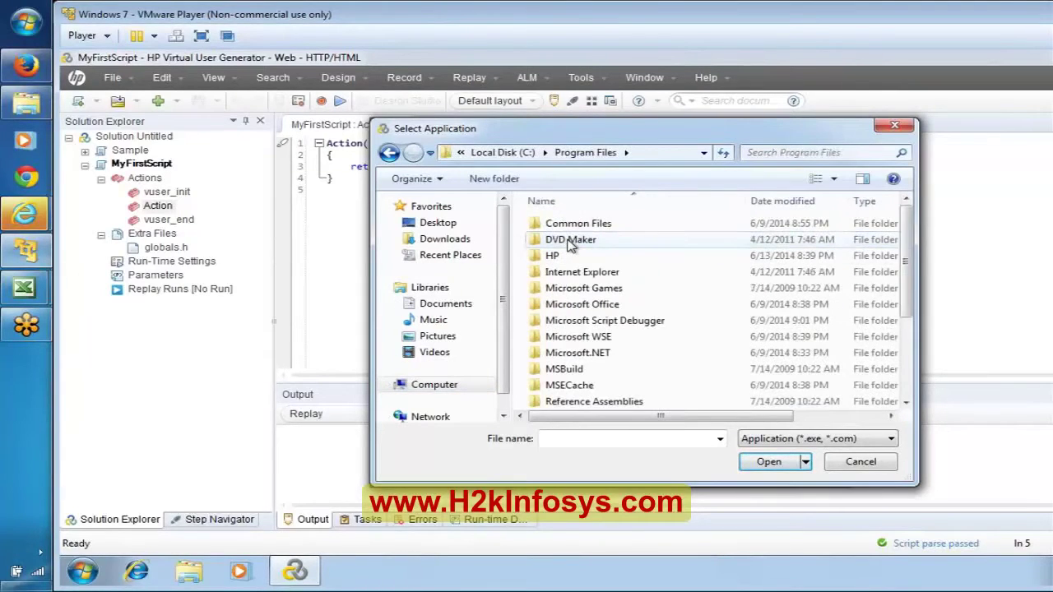
{"action": "double_click", "coordinate": [584, 277]}
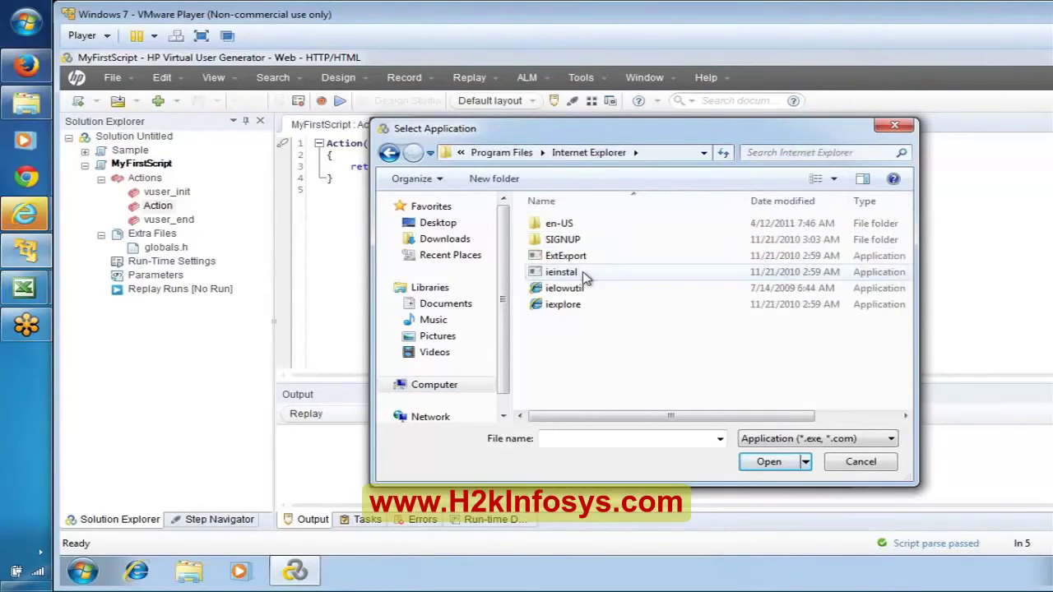
{"action": "left_click", "coordinate": [573, 304]}
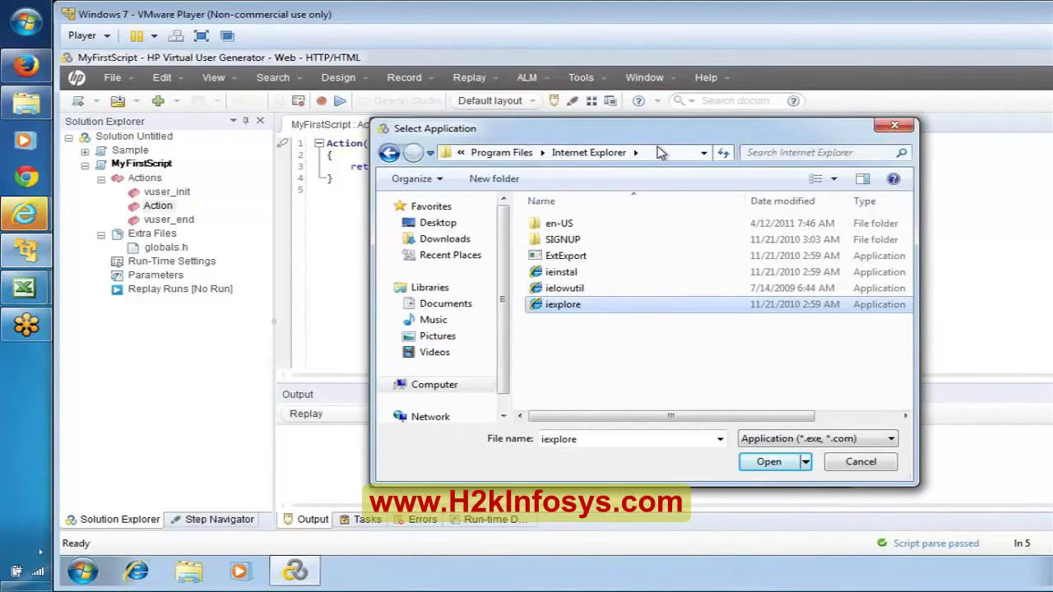
Switch to the B01LR workbook in Excel and number the Browse button note in C12 with "1." at its start
{"action": "mouse_move", "coordinate": [25, 288]}
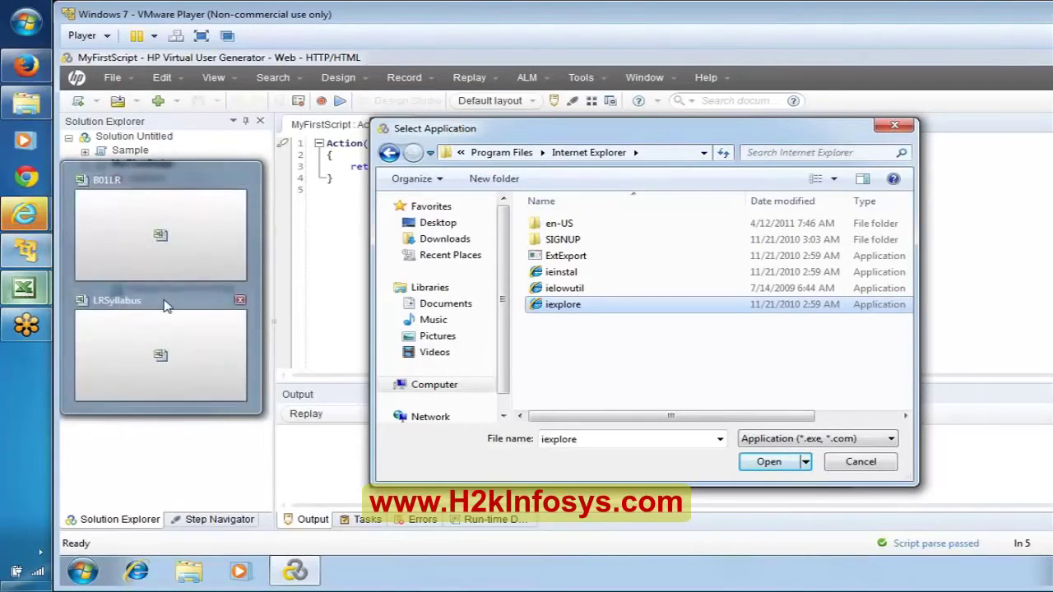
{"action": "left_click", "coordinate": [148, 228]}
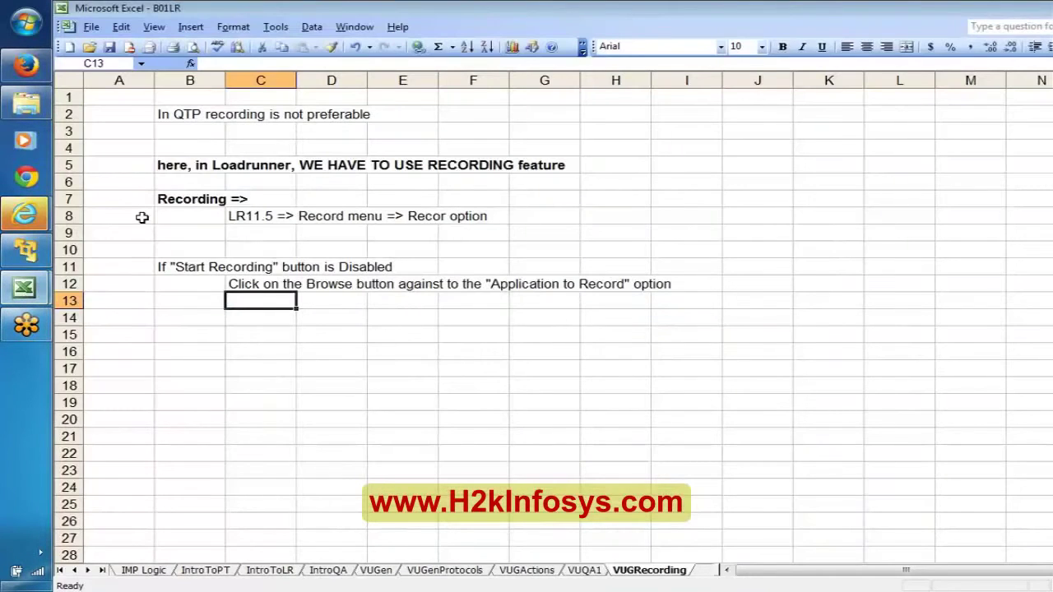
{"action": "key", "text": "Up"}
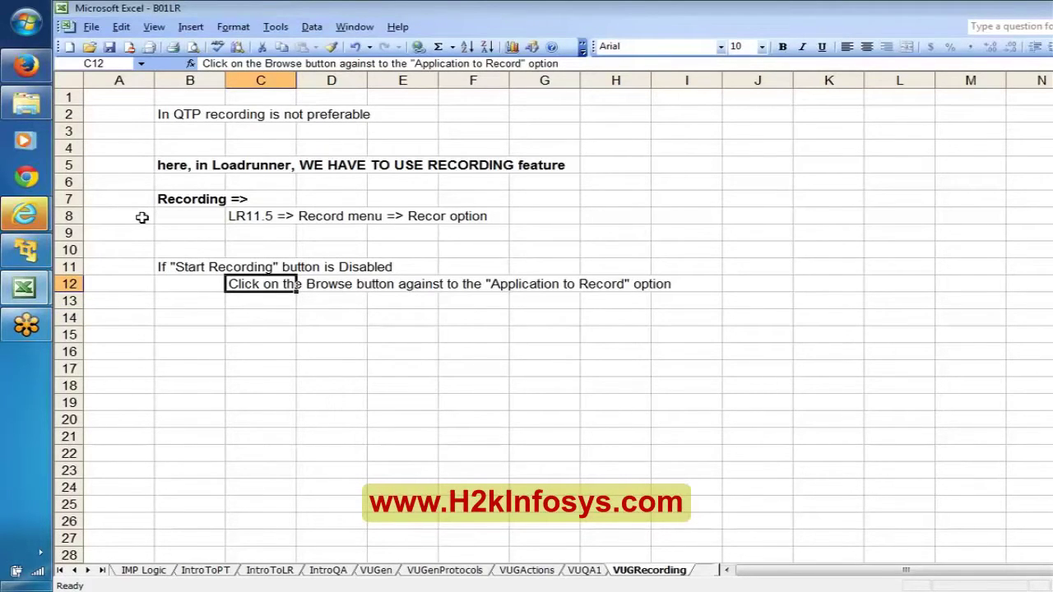
{"action": "key", "text": "F2"}
{"action": "key", "text": "Home"}
{"action": "type", "text": "1."}
{"action": "key", "text": "Return"}
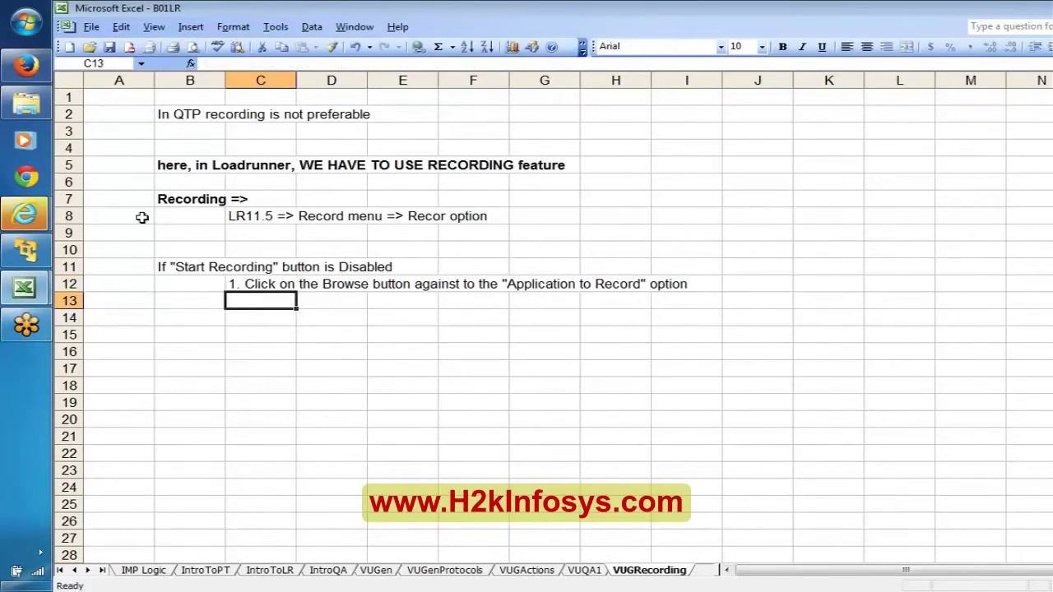
Enter '2. Browse for the "iexplore.exe" file, which will be generally available in "C:\Program Files\Internet explorer\iexplore' in cell C13
{"action": "type", "text": "2. Brow"}
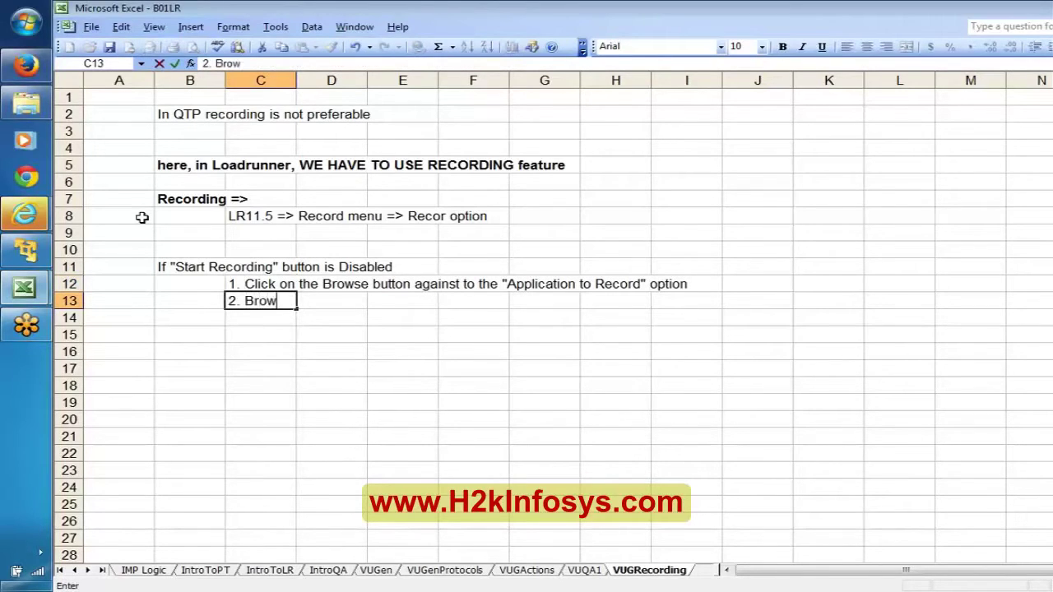
{"action": "type", "text": "se for the "}
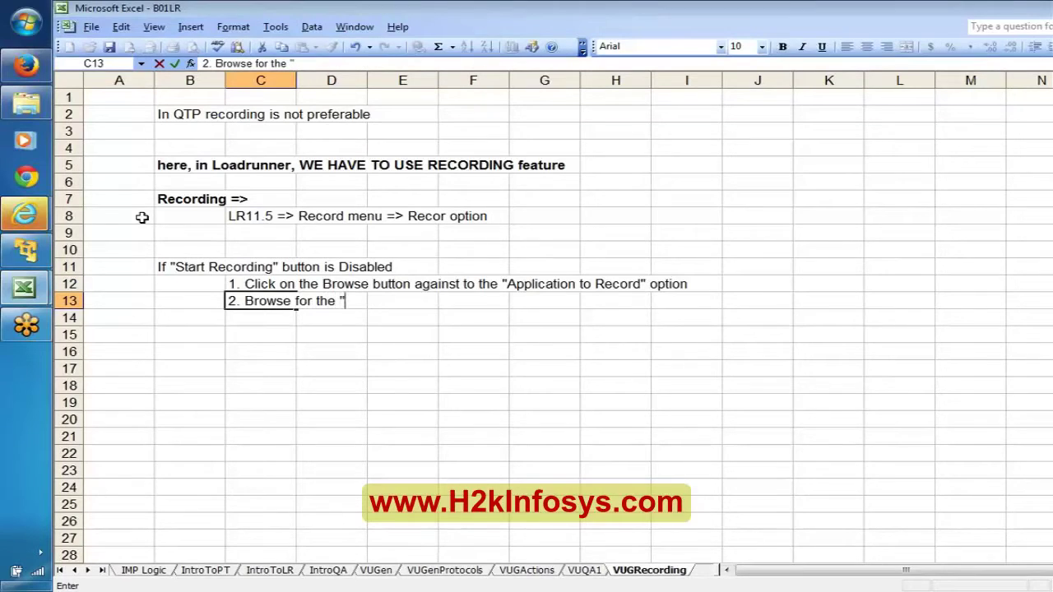
{"action": "type", "text": "\"iexplore.ex"}
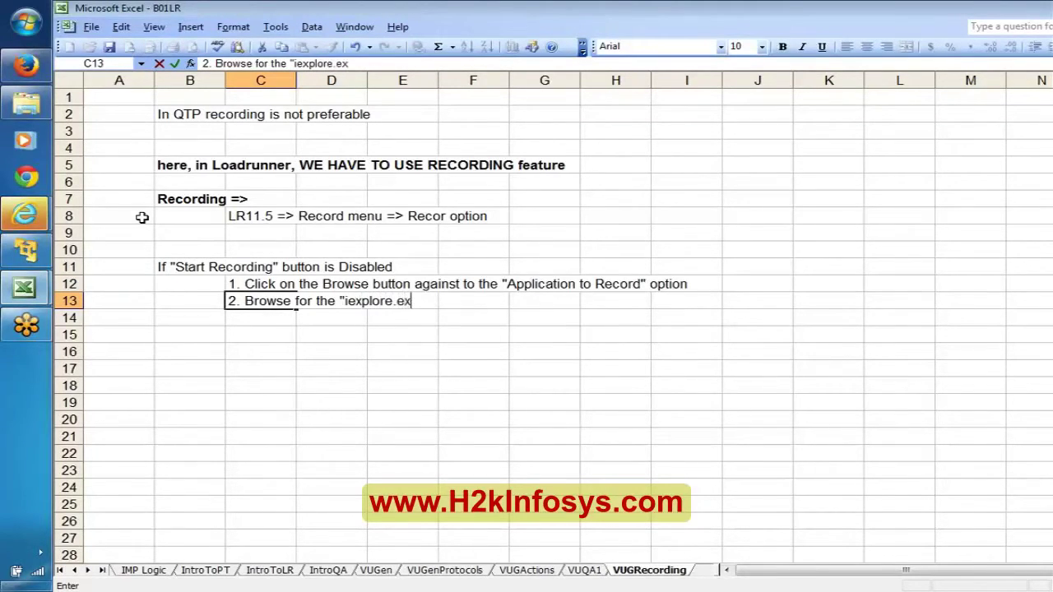
{"action": "type", "text": "e\" file, wh"}
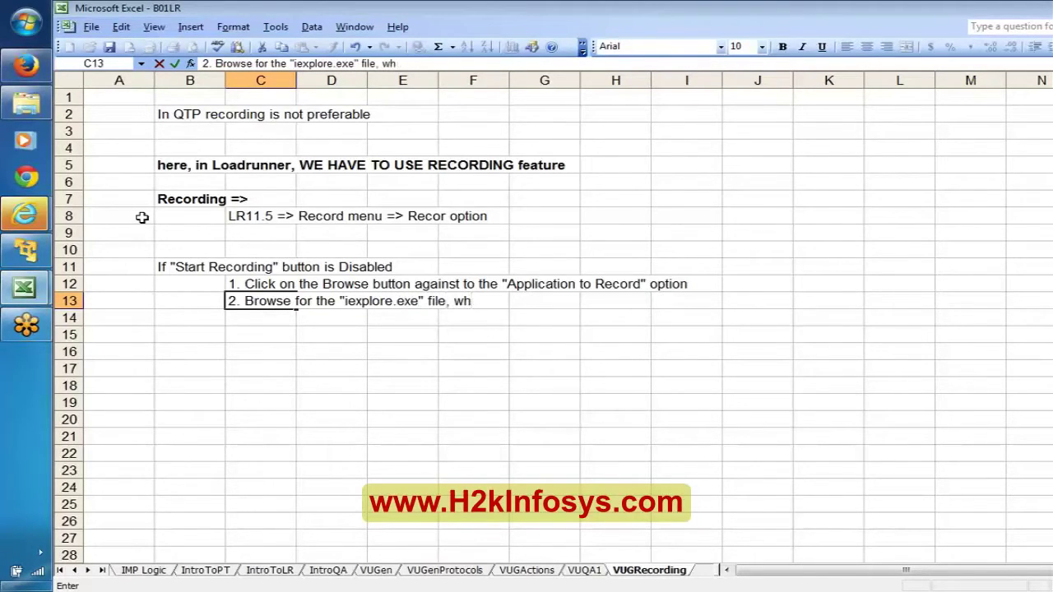
{"action": "type", "text": "ich will be gen"}
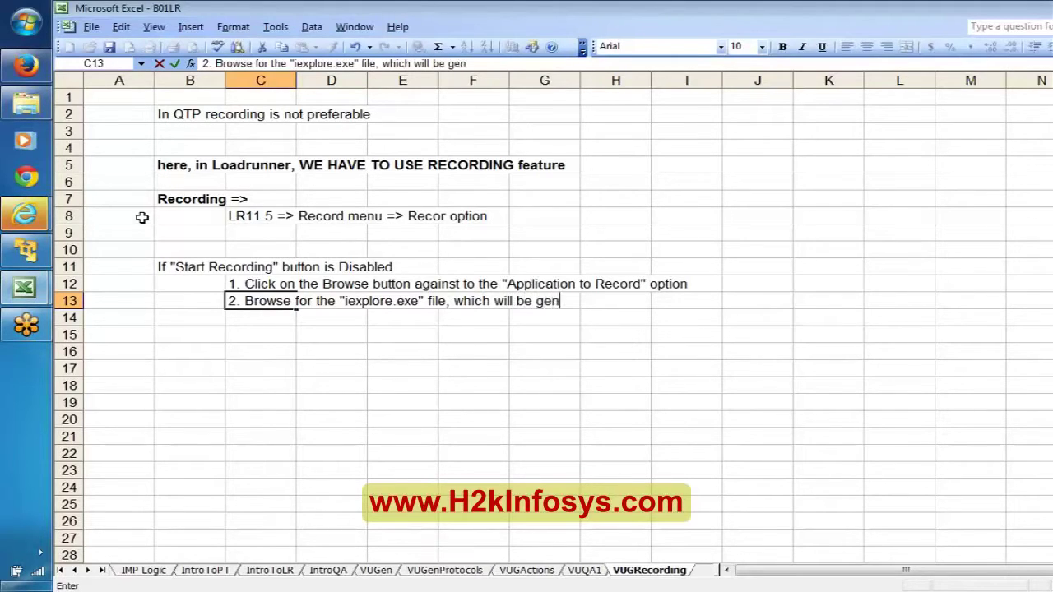
{"action": "type", "text": "erally av"}
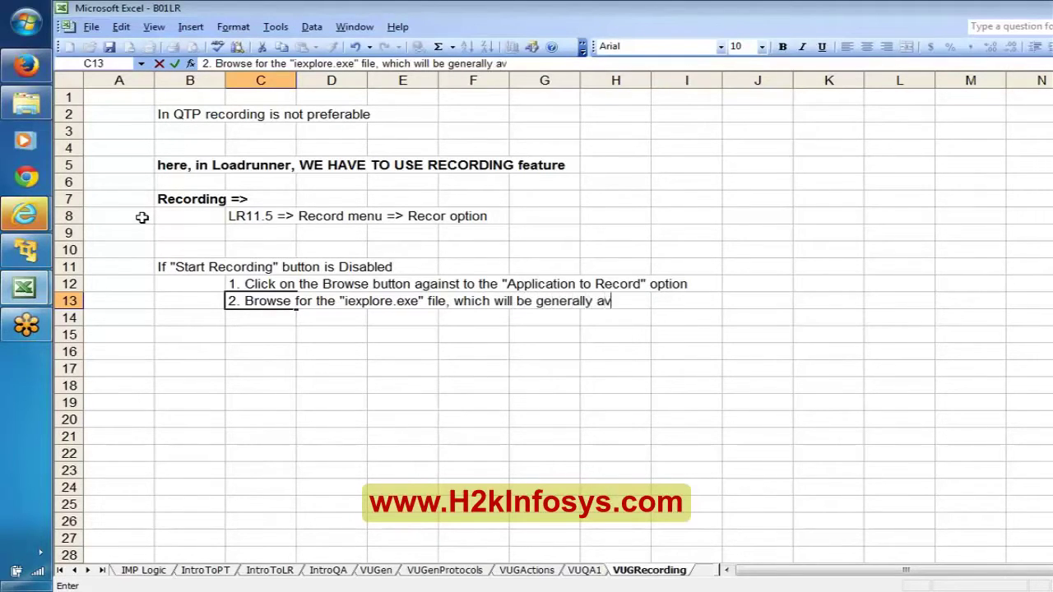
{"action": "type", "text": "ailable i"}
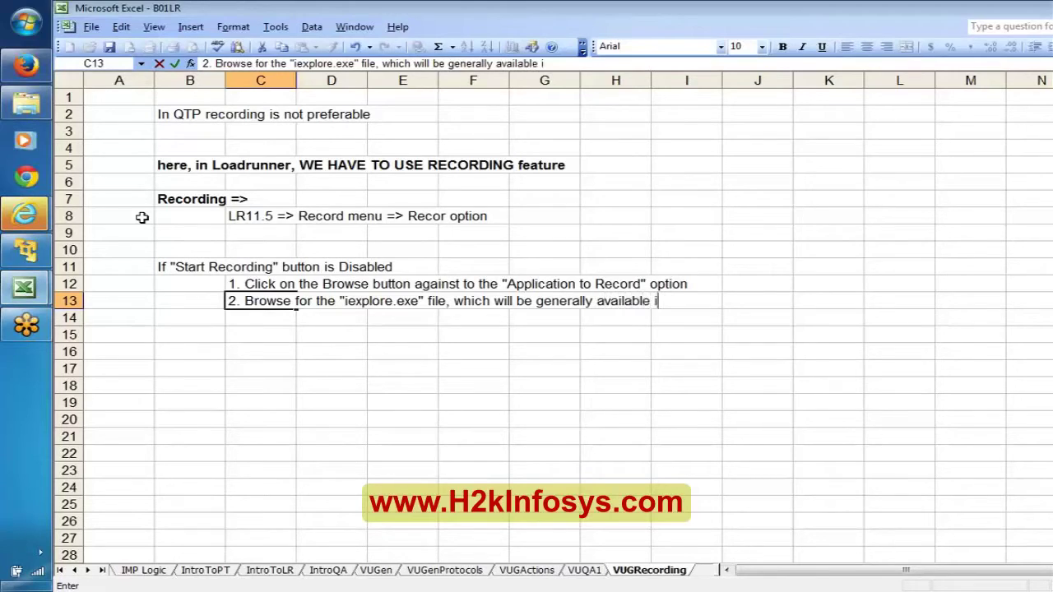
{"action": "type", "text": "n \"C:\\Progra"}
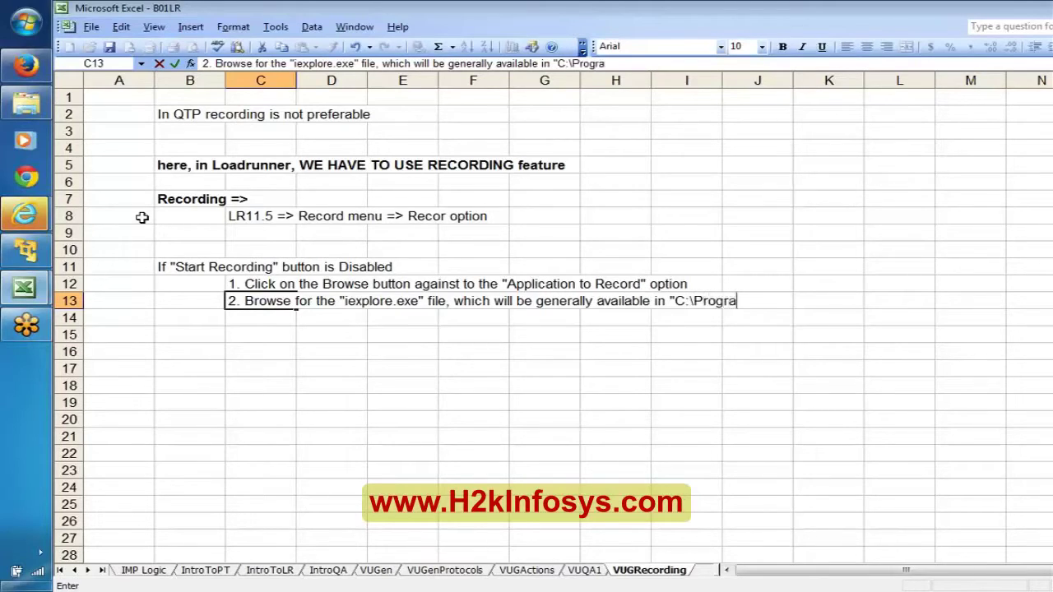
{"action": "type", "text": "m Files\\"}
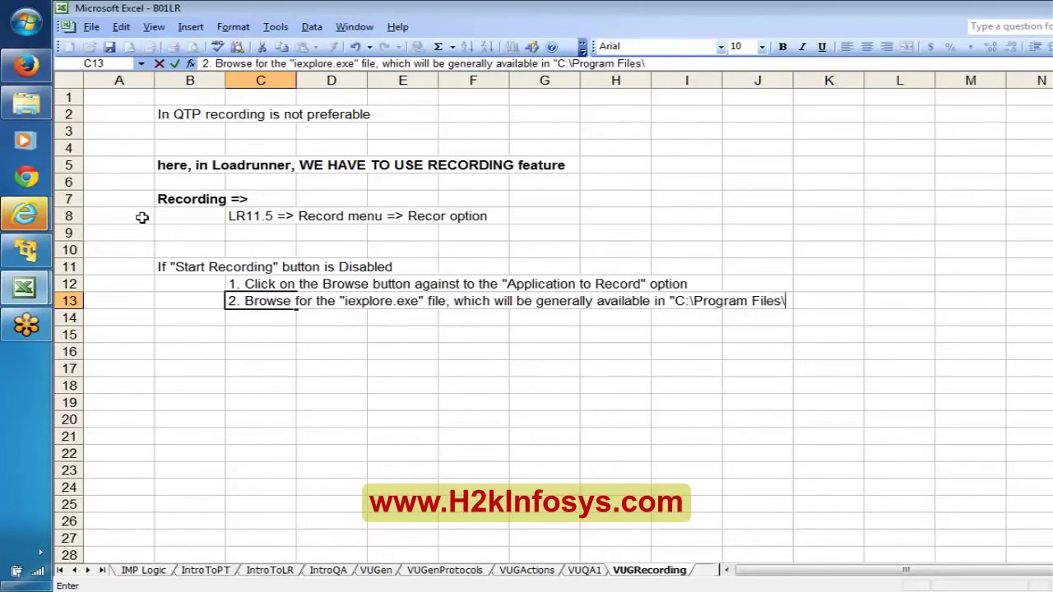
{"action": "type", "text": "Internet explo"}
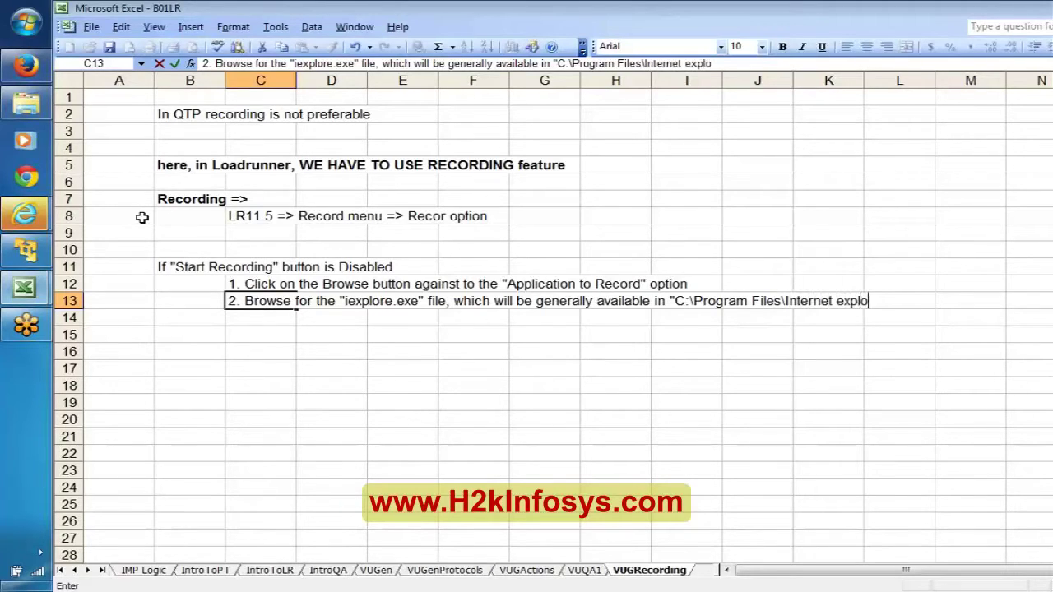
{"action": "type", "text": "rer\\"}
{"action": "type", "text": "iexplore"}
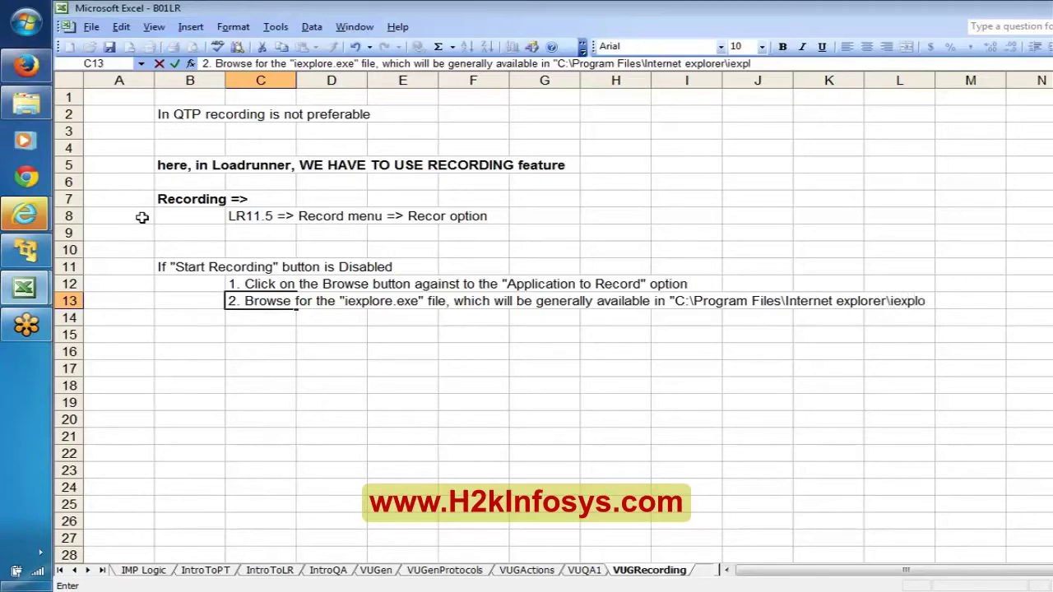
{"action": "key", "text": "Return"}
Switch to VuGen in VMware Player, reveal the full folder path in the Select Application dialog, and return to the B01LR workbook
{"action": "key", "text": "alt+Tab"}
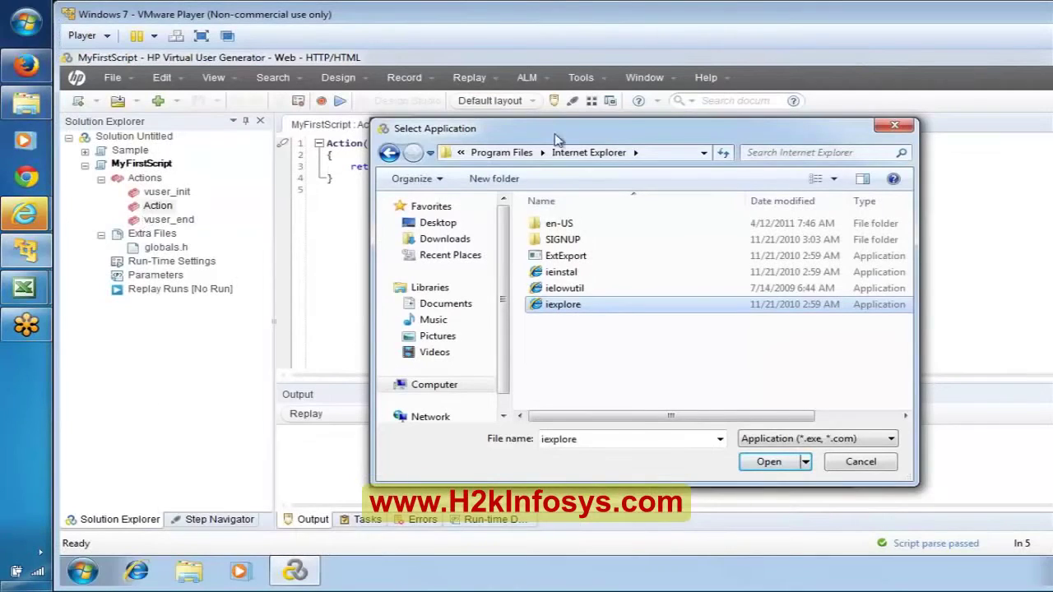
{"action": "left_click", "coordinate": [680, 153]}
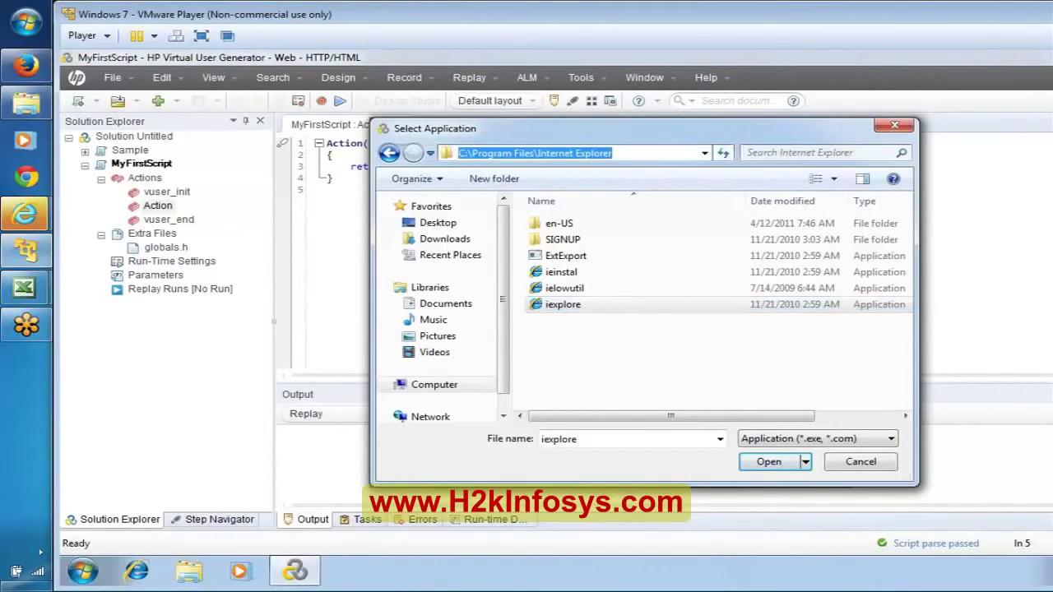
{"action": "mouse_move", "coordinate": [25, 287]}
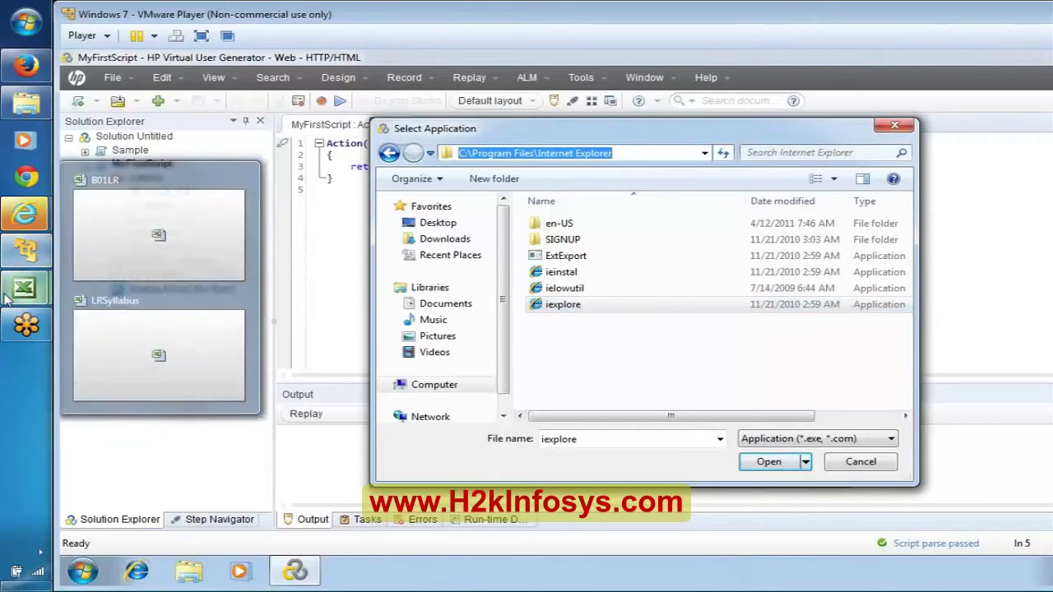
{"action": "left_click", "coordinate": [141, 206]}
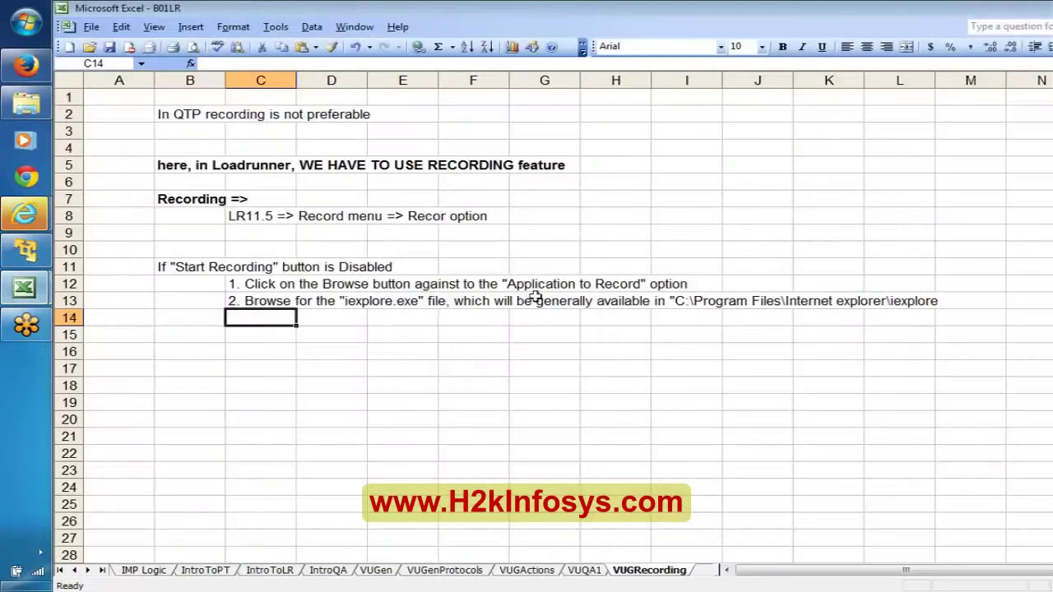
Correct the end of the path in cell C13 to read 'Internet Explorer\iexplore.exe"', with a closing quotation mark
{"action": "left_click", "coordinate": [264, 301]}
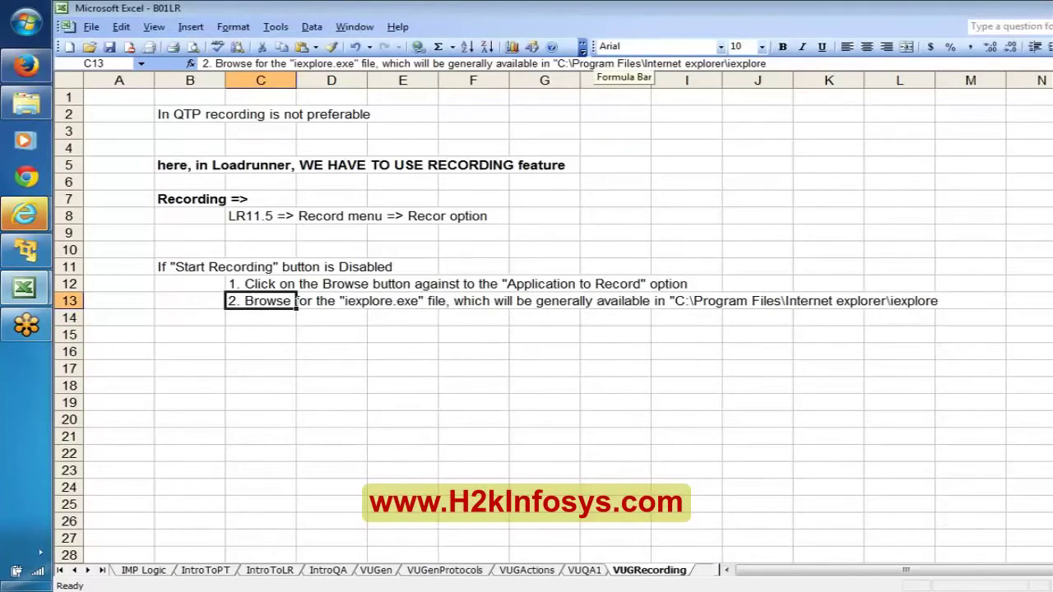
{"action": "left_click", "coordinate": [596, 64]}
{"action": "key", "text": "End"}
{"action": "key", "text": "BackSpace"}
{"action": "key", "text": "BackSpace"}
{"action": "key", "text": "BackSpace"}
{"action": "key", "text": "BackSpace"}
{"action": "key", "text": "BackSpace"}
{"action": "key", "text": "BackSpace"}
{"action": "key", "text": "BackSpace"}
{"action": "key", "text": "BackSpace"}
{"action": "key", "text": "BackSpace"}
{"action": "key", "text": "BackSpace"}
{"action": "key", "text": "BackSpace"}
{"action": "key", "text": "BackSpace"}
{"action": "key", "text": "BackSpace"}
{"action": "key", "text": "BackSpace"}
{"action": "key", "text": "BackSpace"}
{"action": "key", "text": "BackSpace"}
{"action": "key", "text": "BackSpace"}
{"action": "type", "text": "Explorer"}
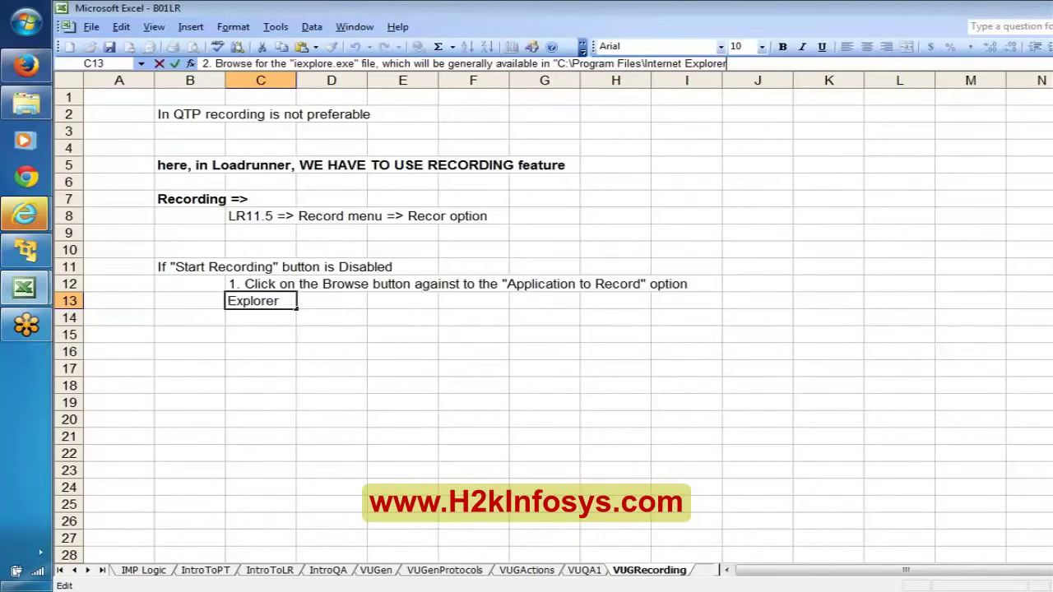
{"action": "type", "text": "\\iexplore."}
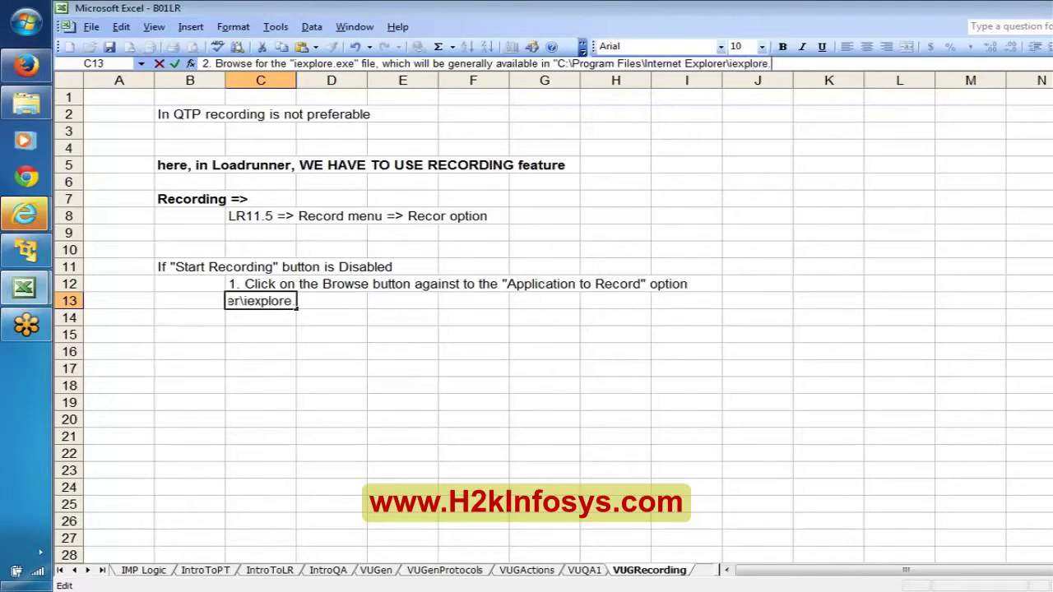
{"action": "type", "text": "exe\""}
{"action": "key", "text": "Return"}
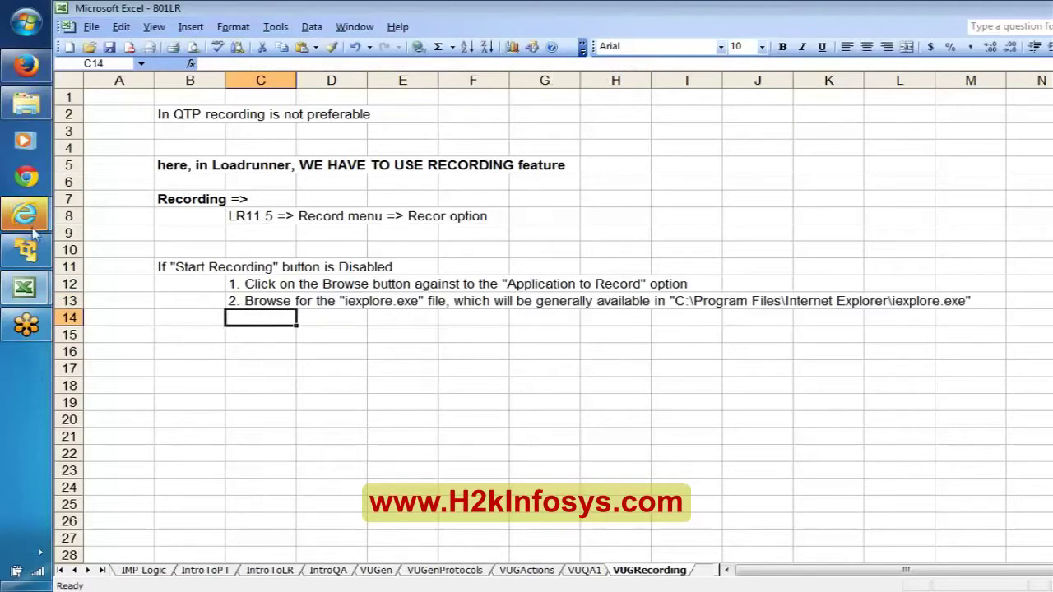
Switch to VuGen in VMware Player and open iexplore from the Internet Explorer folder as the application to record
{"action": "left_click", "coordinate": [33, 259]}
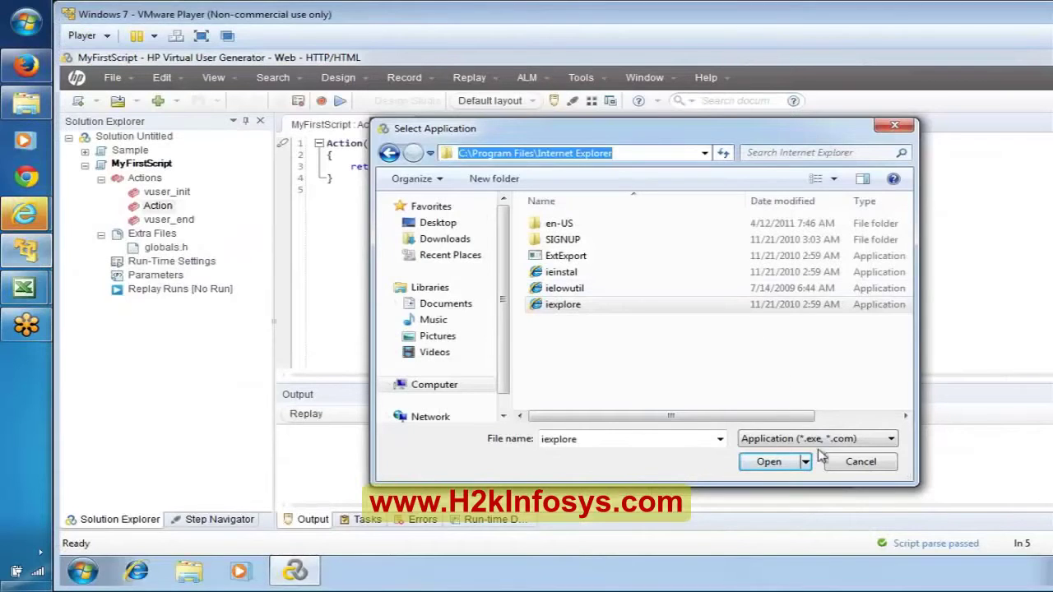
{"action": "left_click", "coordinate": [618, 306]}
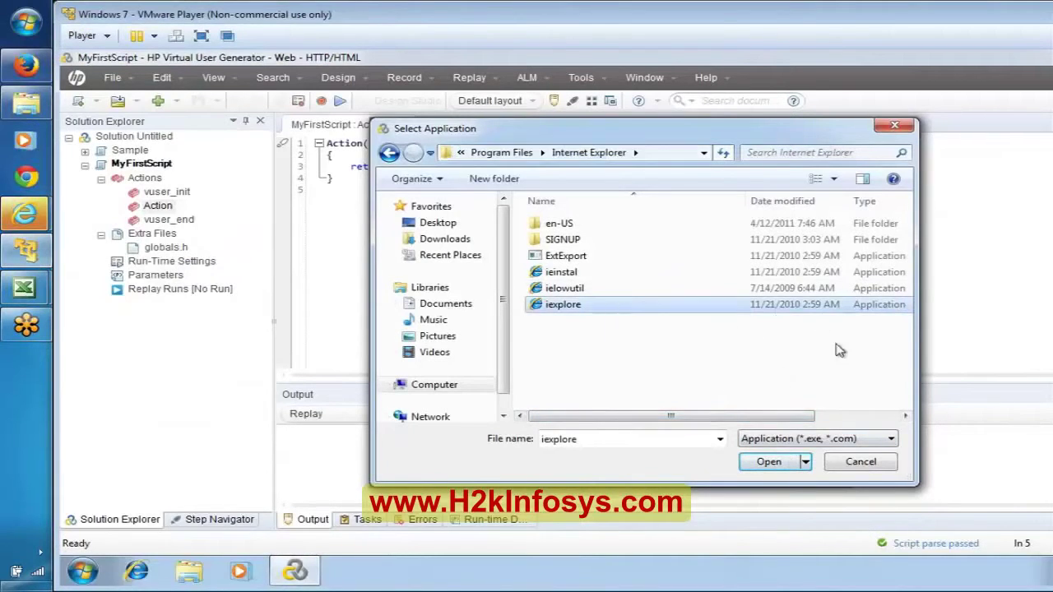
{"action": "left_click", "coordinate": [772, 462]}
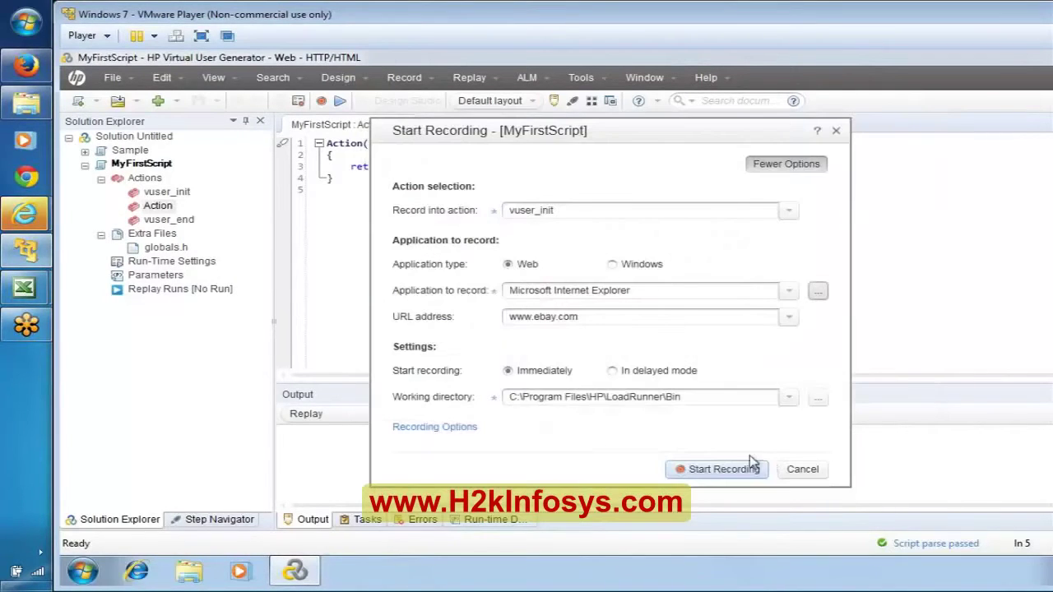
Start recording MyFirstScript and allow Internet Explorer access through Windows Firewall on public networks
{"action": "left_click", "coordinate": [703, 480]}
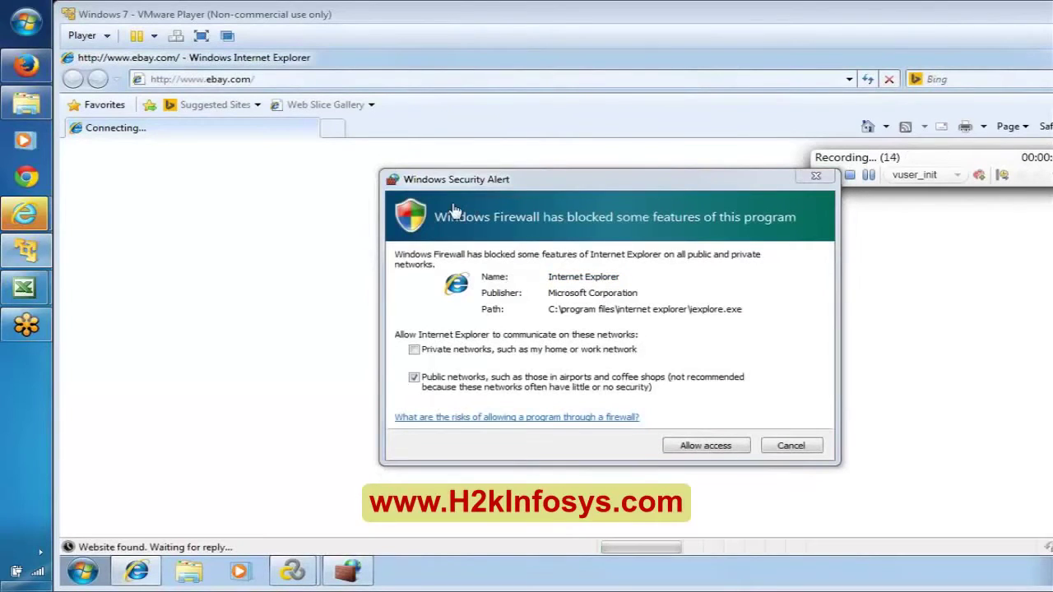
{"action": "left_click", "coordinate": [706, 446]}
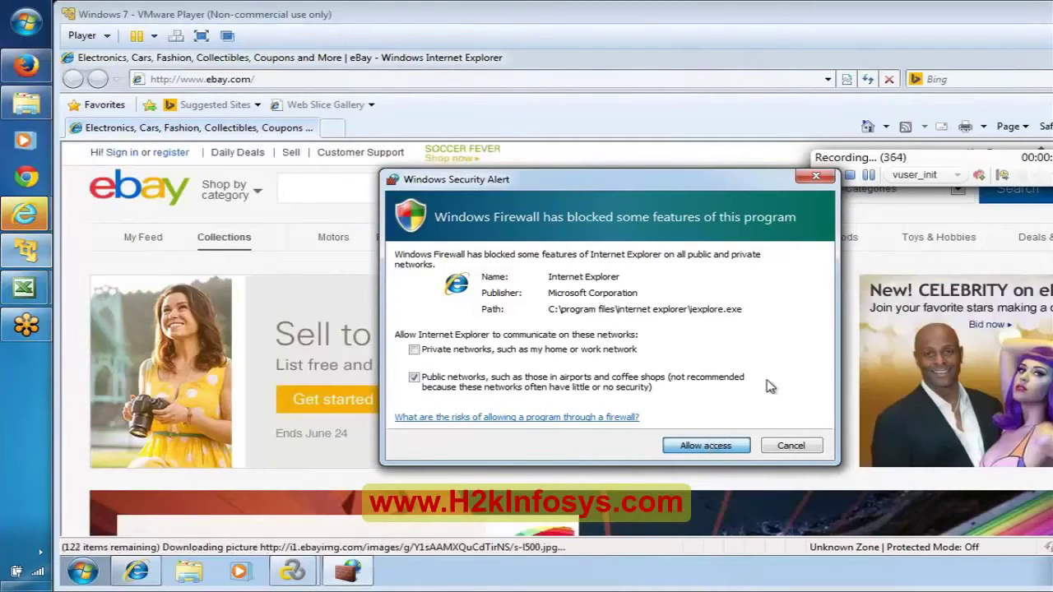
{"action": "left_click", "coordinate": [723, 448]}
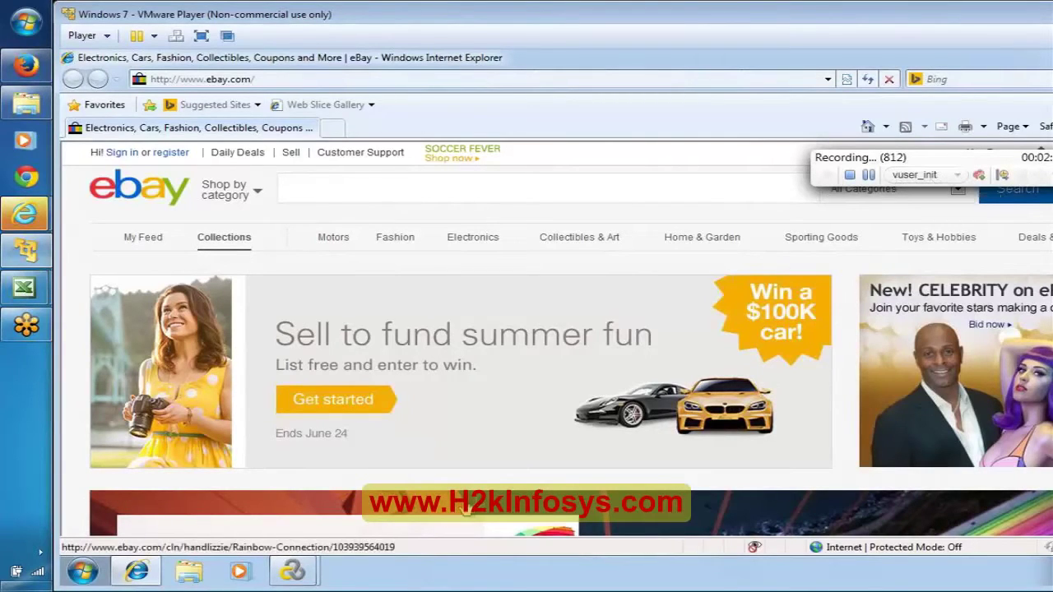
Switch to the MyFirstScript window in VuGen and open the vuser_init action to inspect it
{"action": "mouse_move", "coordinate": [293, 572]}
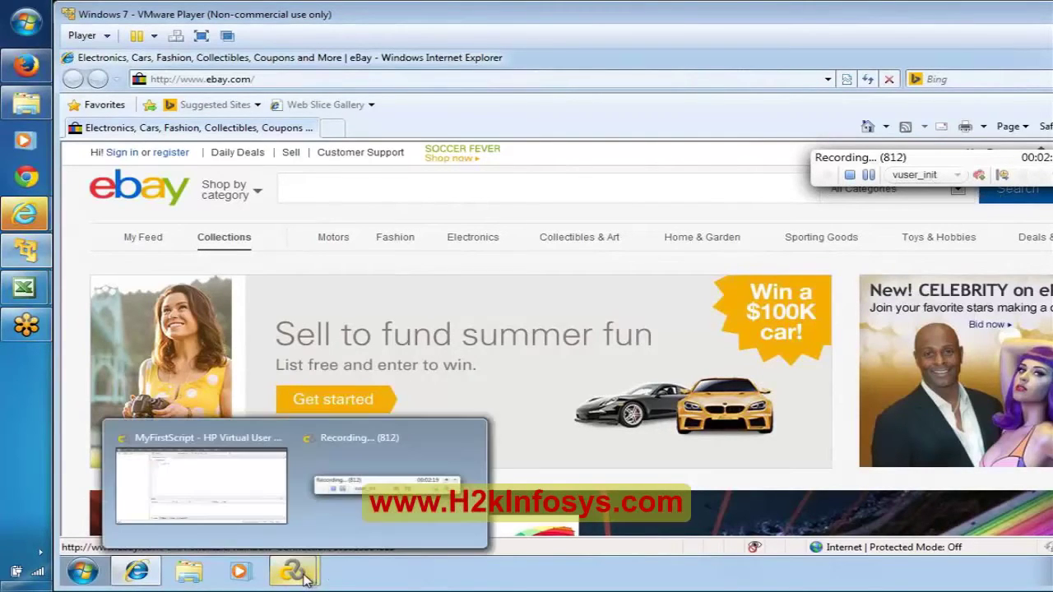
{"action": "left_click", "coordinate": [212, 488]}
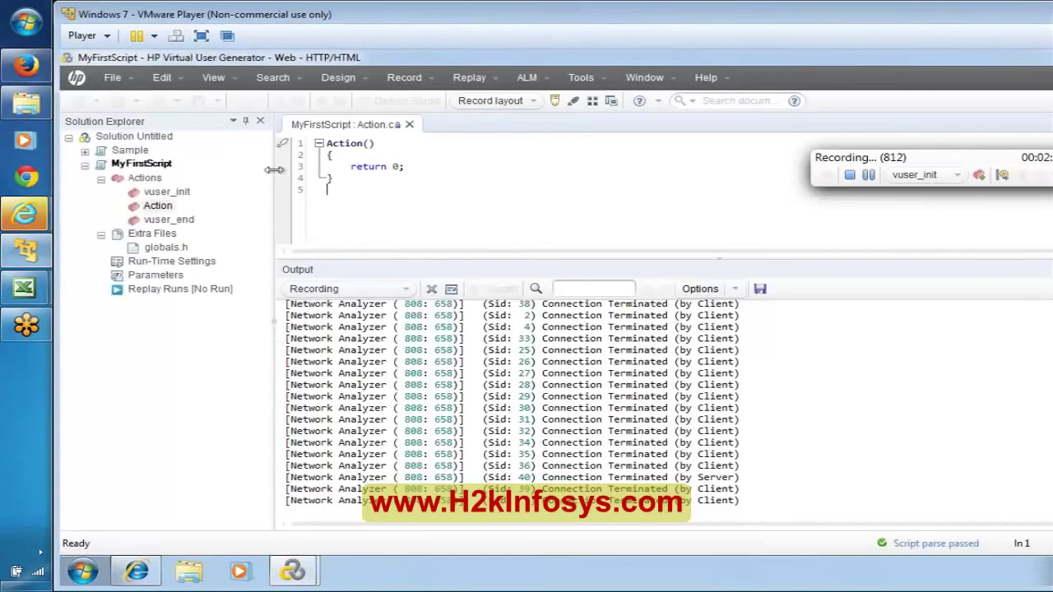
{"action": "double_click", "coordinate": [167, 193]}
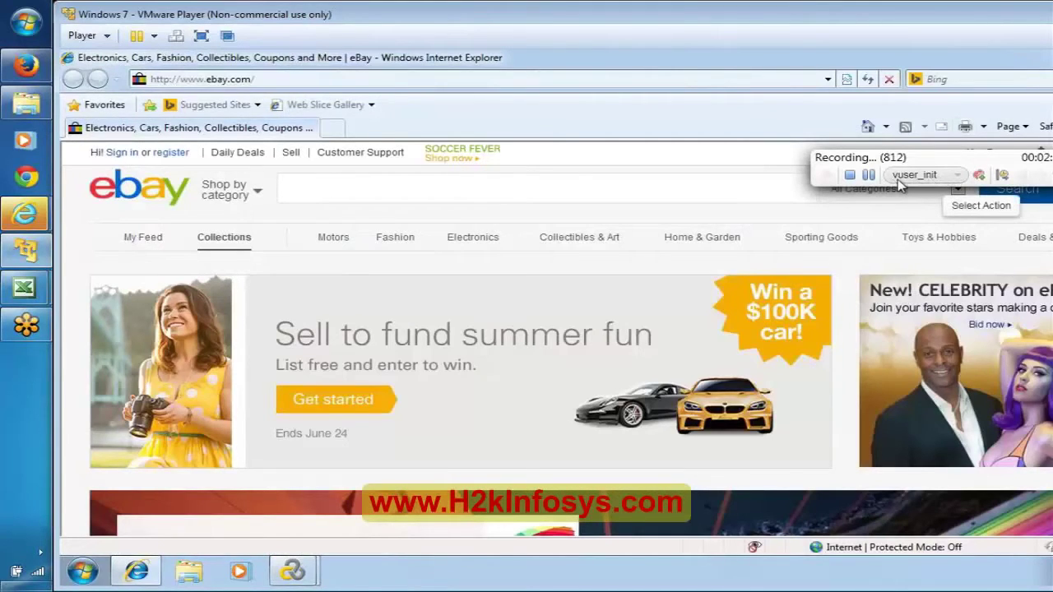
Change the action being recorded into from vuser_init to Action
{"action": "left_click", "coordinate": [959, 179]}
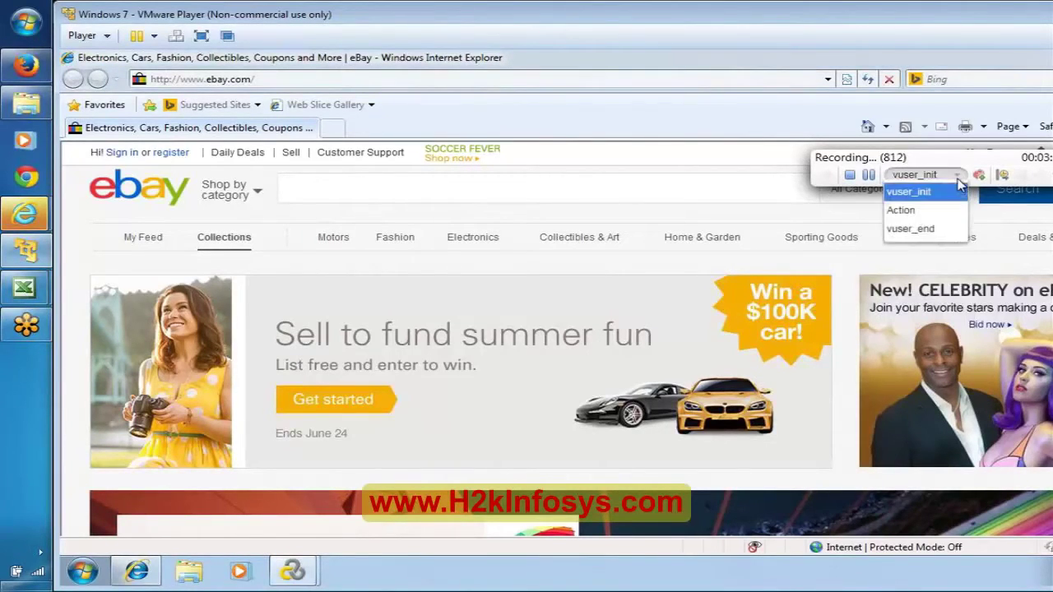
{"action": "left_click", "coordinate": [927, 220]}
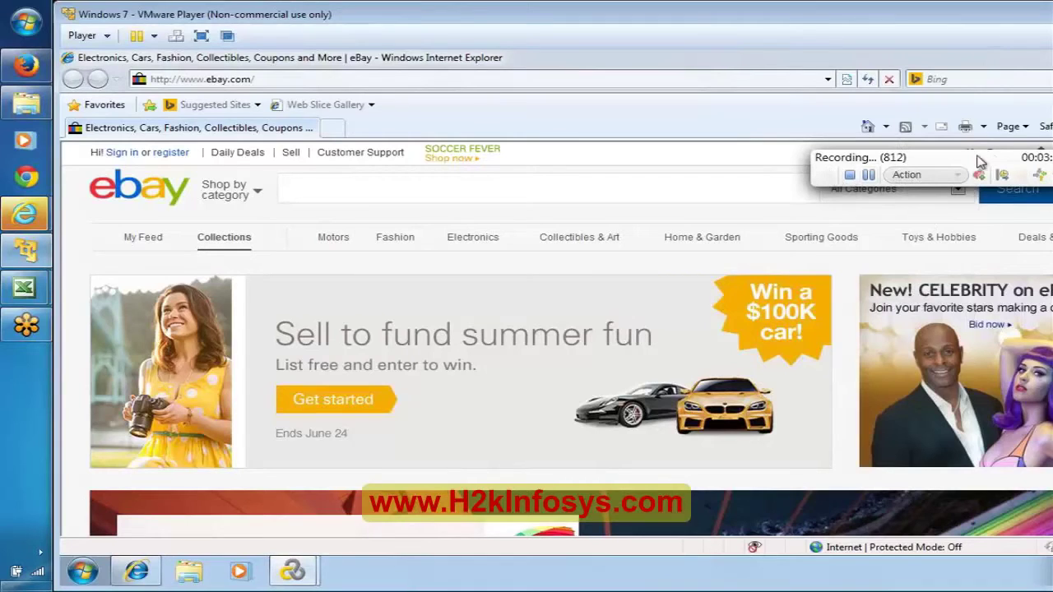
Switch to the LRSyllabus workbook in Excel, insert a row above Recording Options, and enter "Recording Pane" in B11
{"action": "mouse_move", "coordinate": [5, 302]}
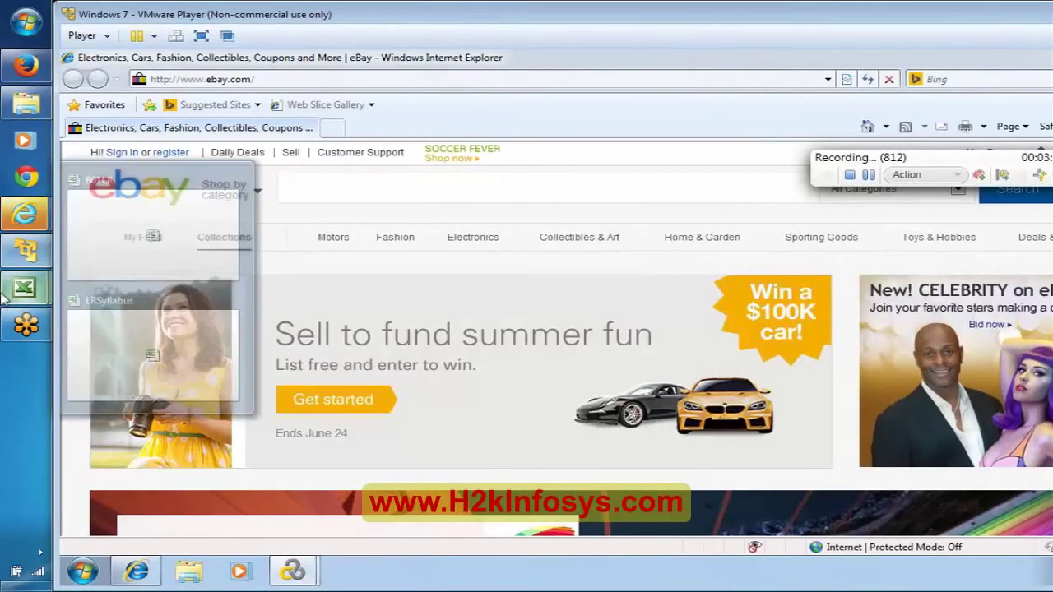
{"action": "left_click", "coordinate": [160, 230]}
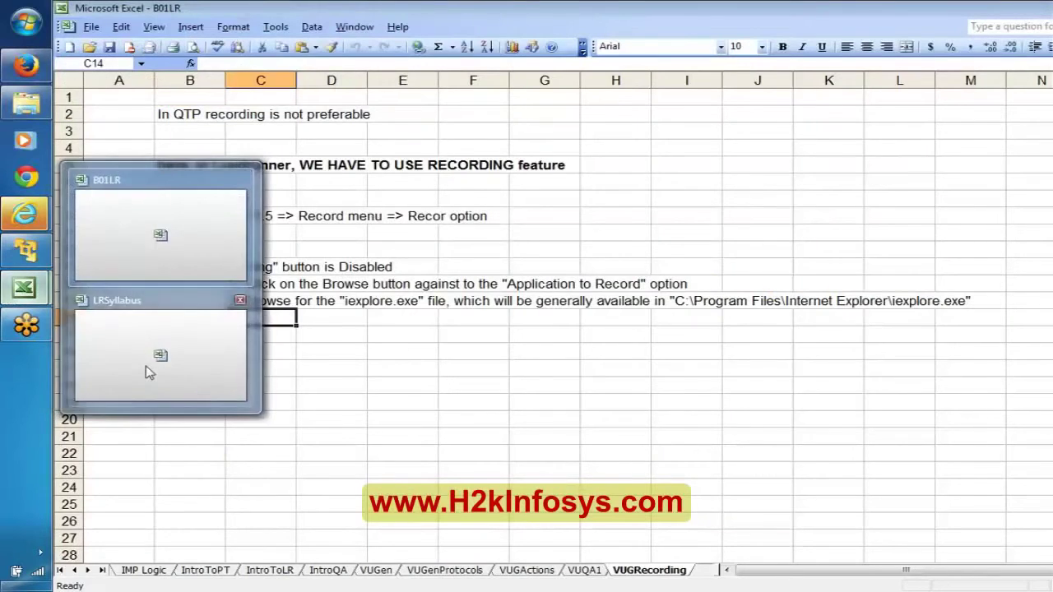
{"action": "left_click", "coordinate": [149, 369]}
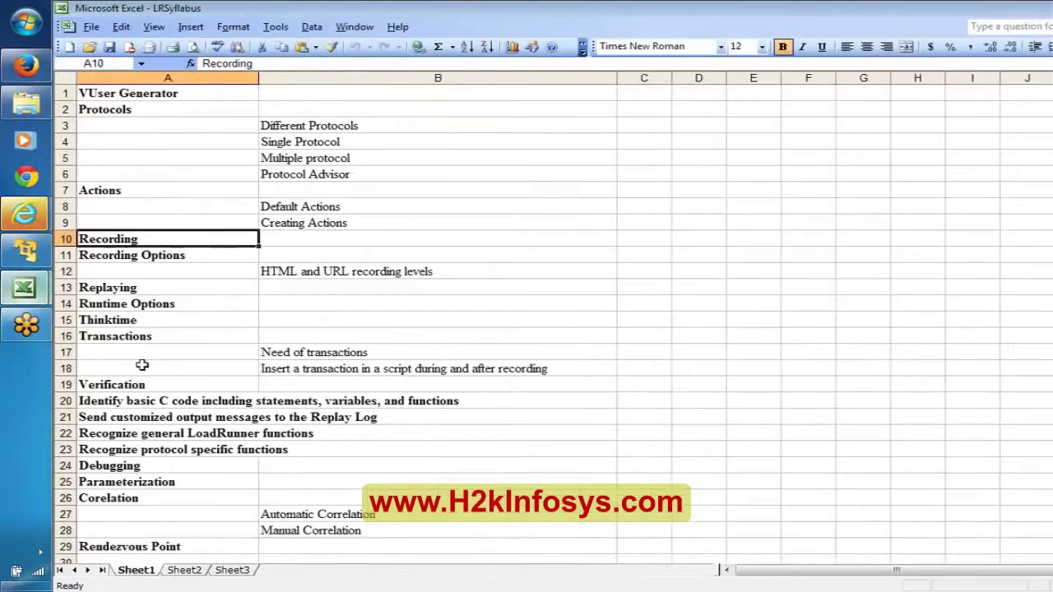
{"action": "right_click", "coordinate": [65, 255]}
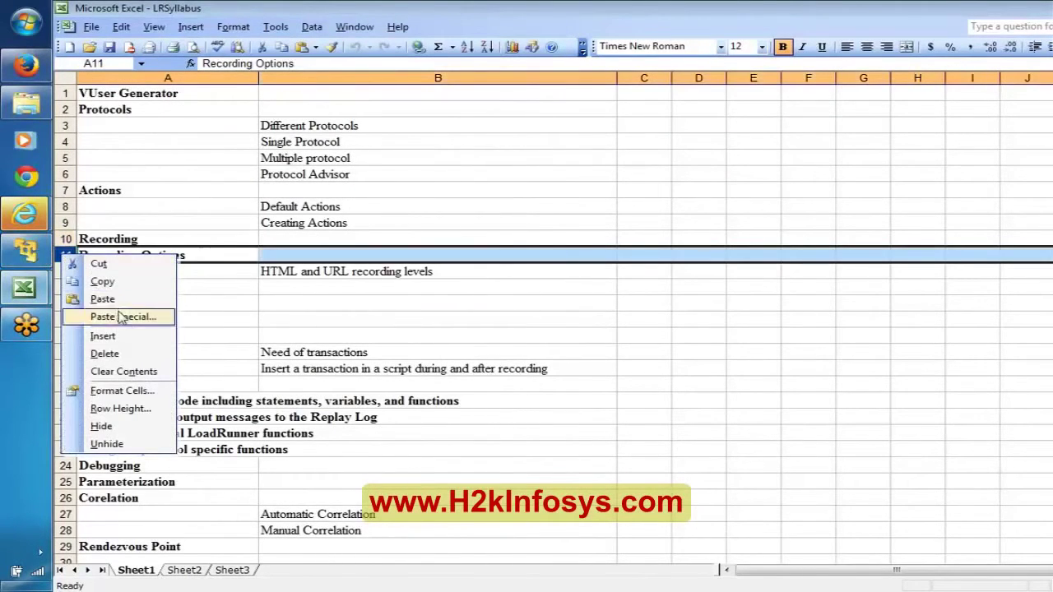
{"action": "left_click", "coordinate": [103, 336]}
{"action": "left_click", "coordinate": [323, 256]}
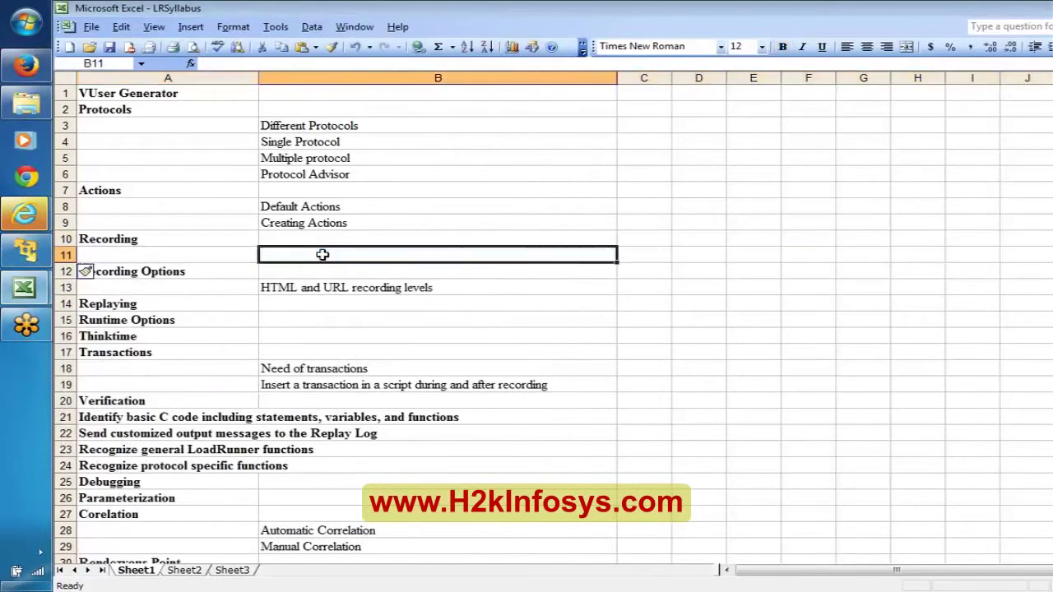
{"action": "type", "text": "Recording Pane"}
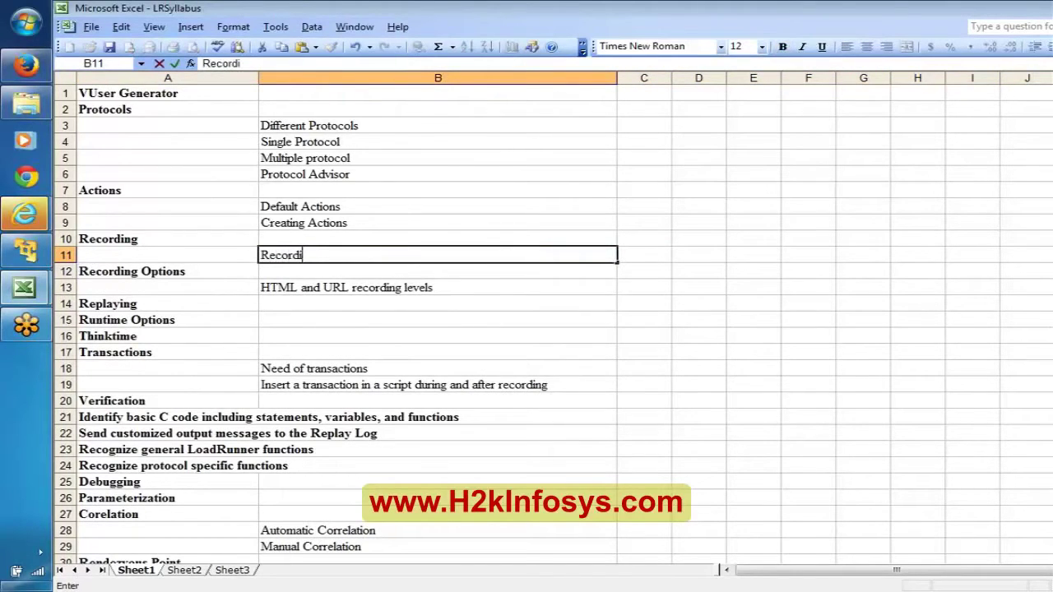
Move the "Recording Pane" entry from B11 down to B12
{"action": "left_click", "coordinate": [322, 255]}
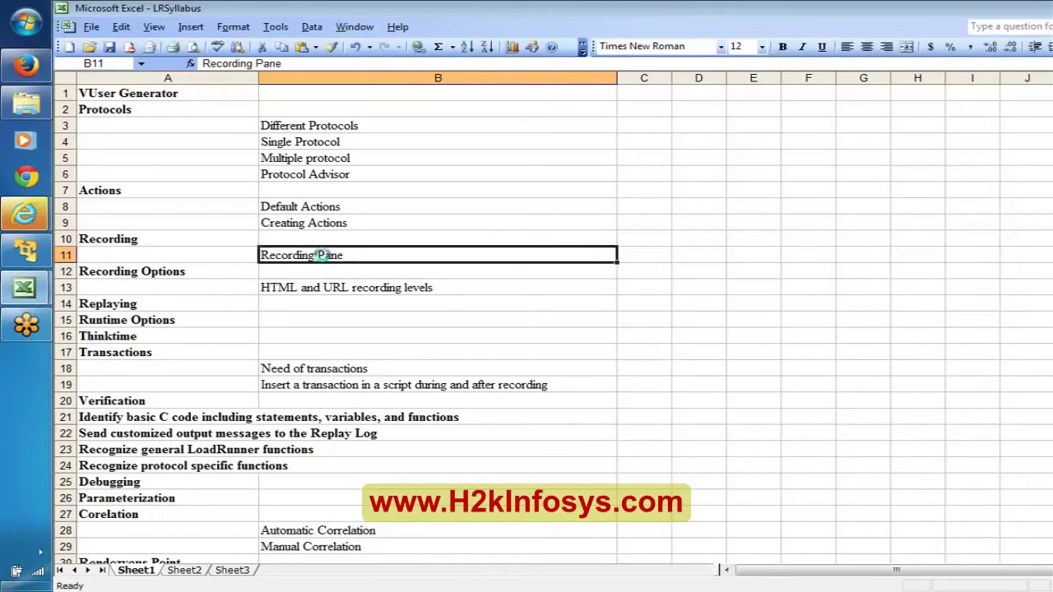
{"action": "key", "text": "ctrl+c"}
{"action": "key", "text": "Down"}
{"action": "key", "text": "Return"}
Move the "Recording Options" heading from A12 to B11 and remove its bold formatting
{"action": "key", "text": "Left"}
{"action": "key", "text": "ctrl+x"}
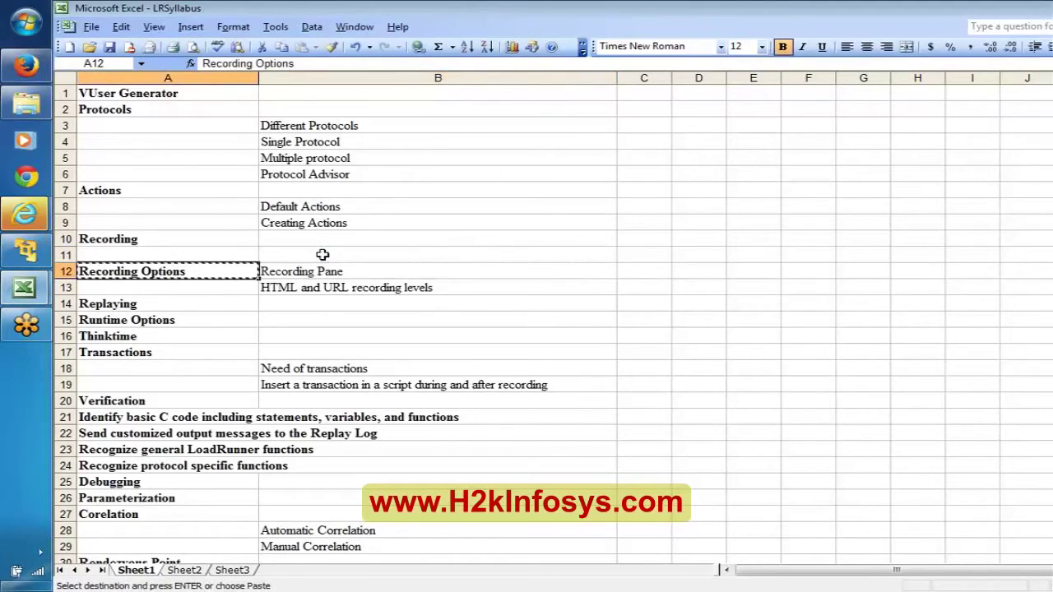
{"action": "key", "text": "Up"}
{"action": "key", "text": "Right"}
{"action": "key", "text": "Return"}
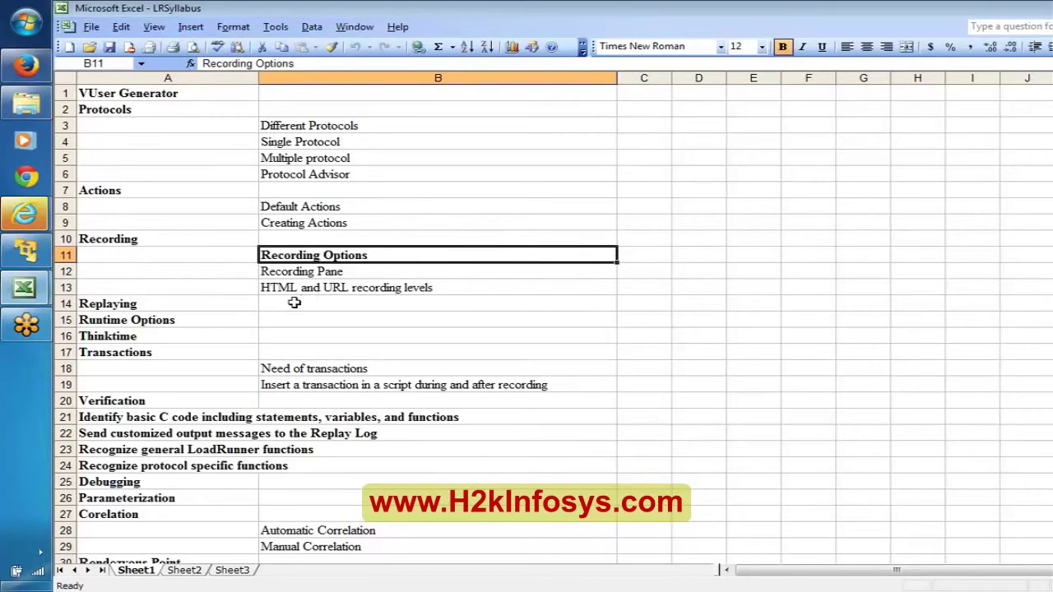
{"action": "key", "text": "ctrl+b"}
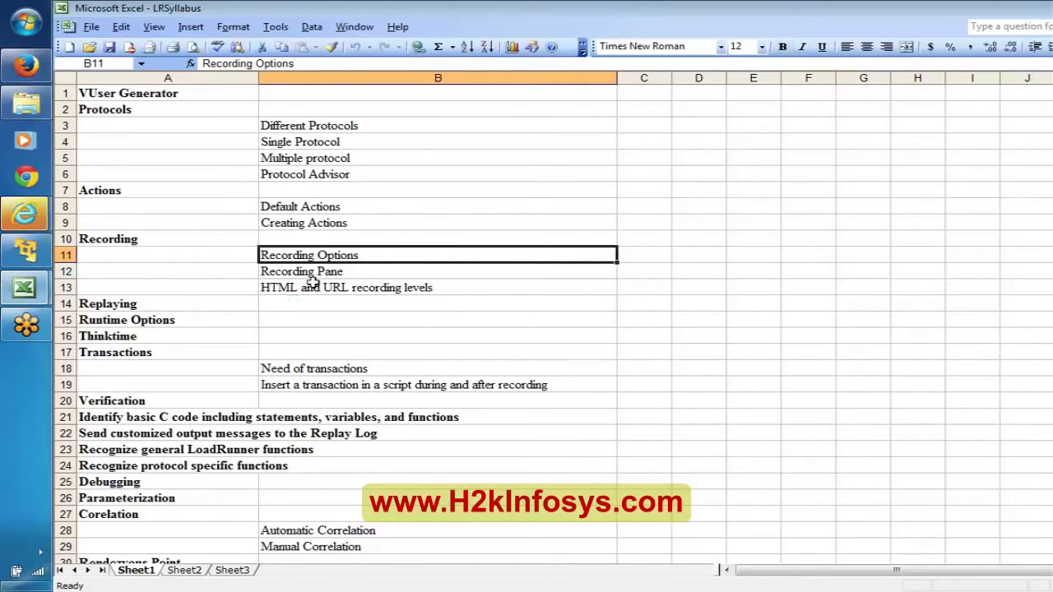
Switch back to the eBay page being recorded and search for "Camera" in the Cameras & Photo category
{"action": "key", "text": "alt+Tab"}
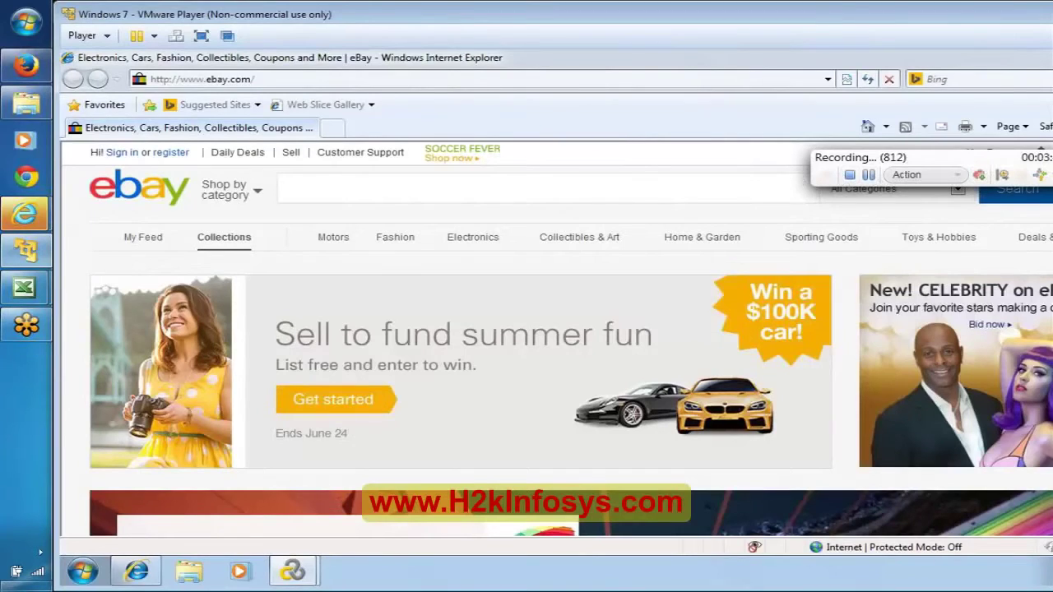
{"action": "left_click", "coordinate": [286, 188]}
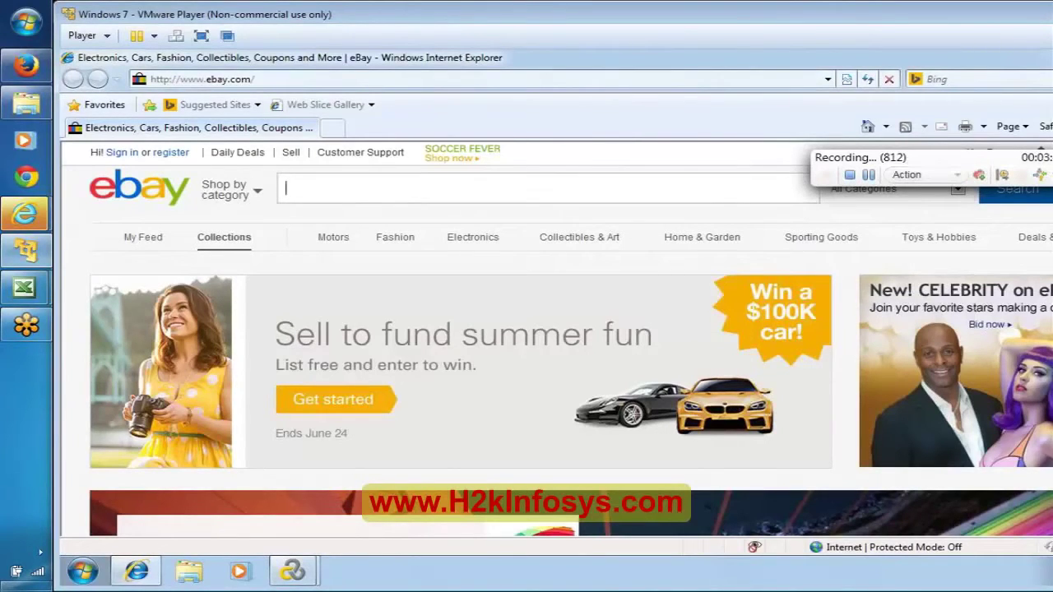
{"action": "type", "text": "Camera"}
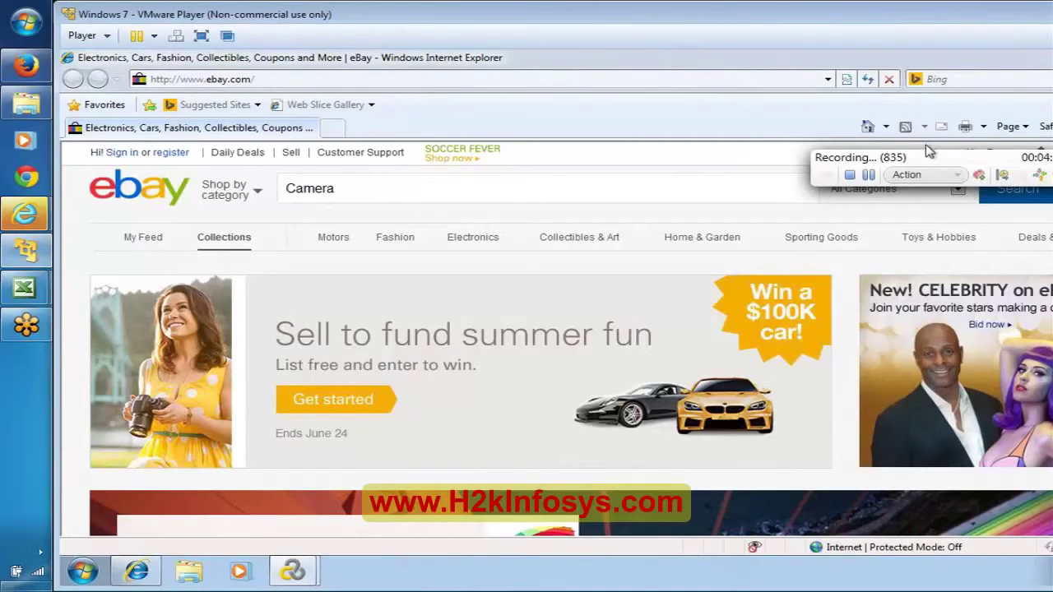
{"action": "left_click_drag", "start_coordinate": [931, 156], "coordinate": [931, 114]}
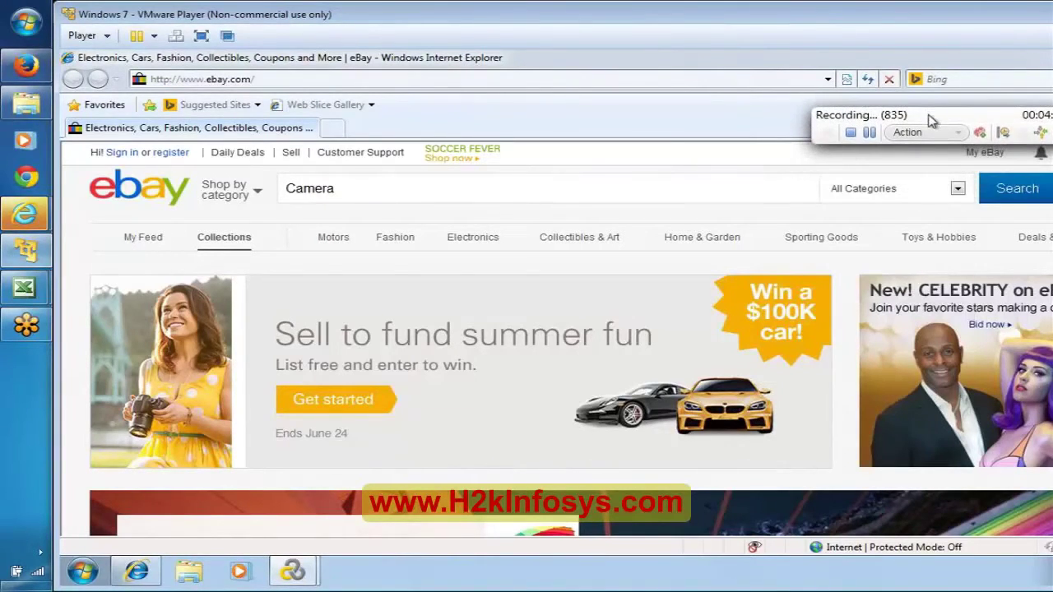
{"action": "left_click", "coordinate": [959, 188]}
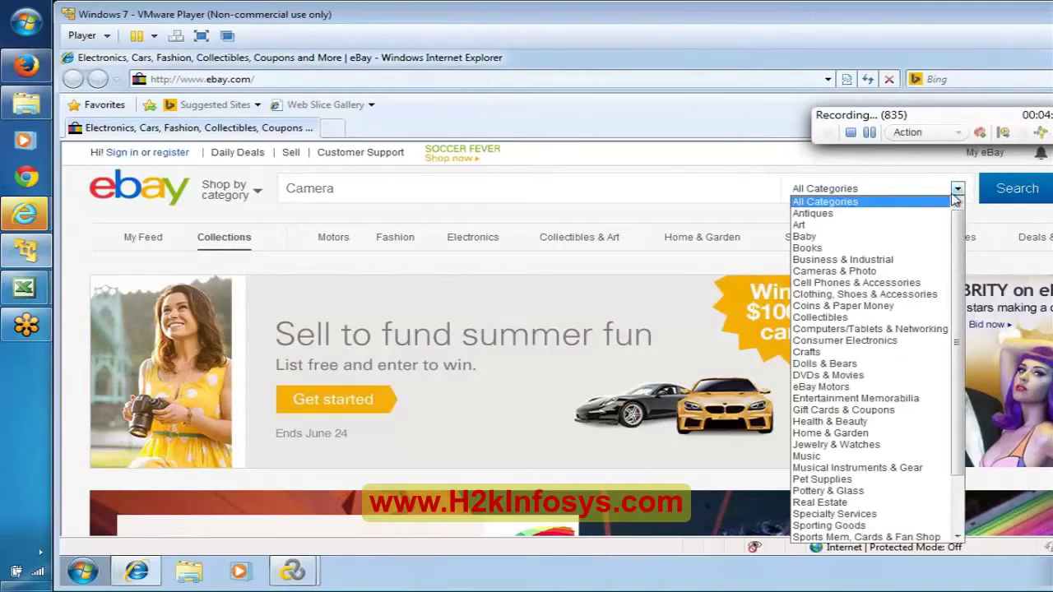
{"action": "left_click", "coordinate": [875, 273]}
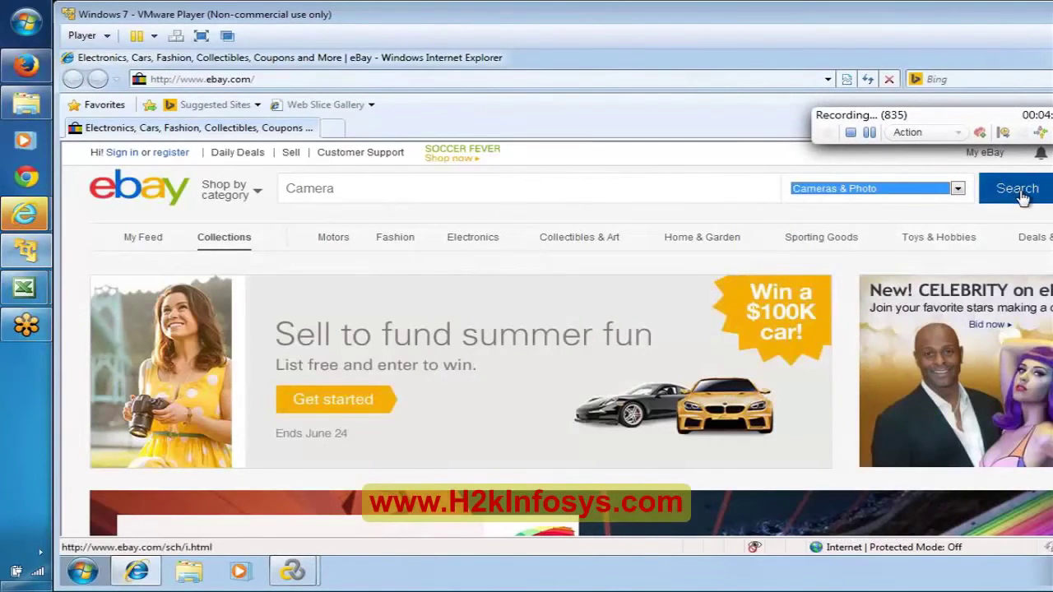
{"action": "left_click", "coordinate": [1018, 189]}
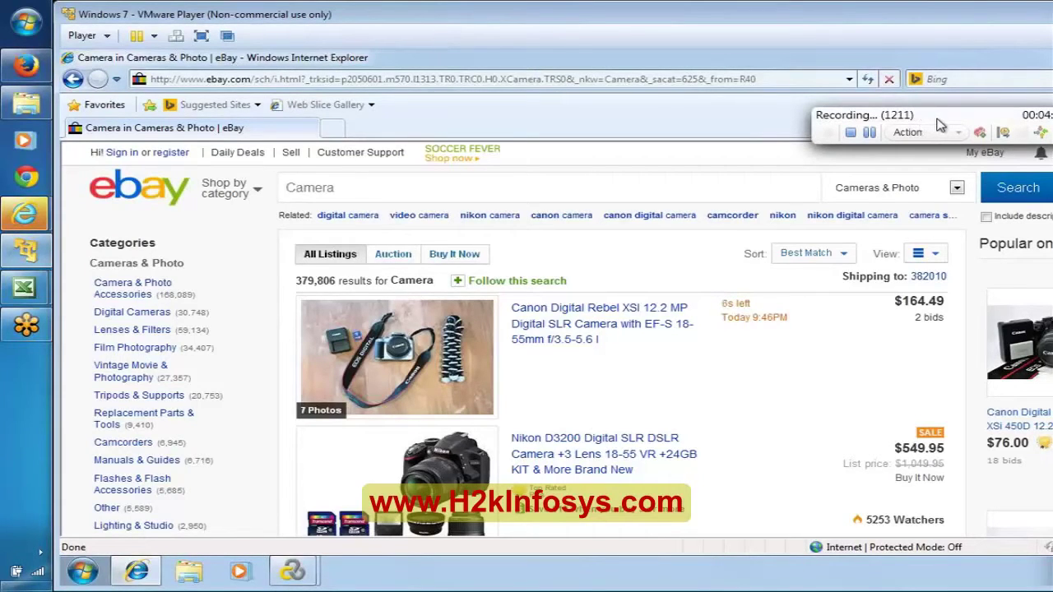
Change the action being recorded into to vuser_end and close the eBay browser window
{"action": "left_click", "coordinate": [959, 135]}
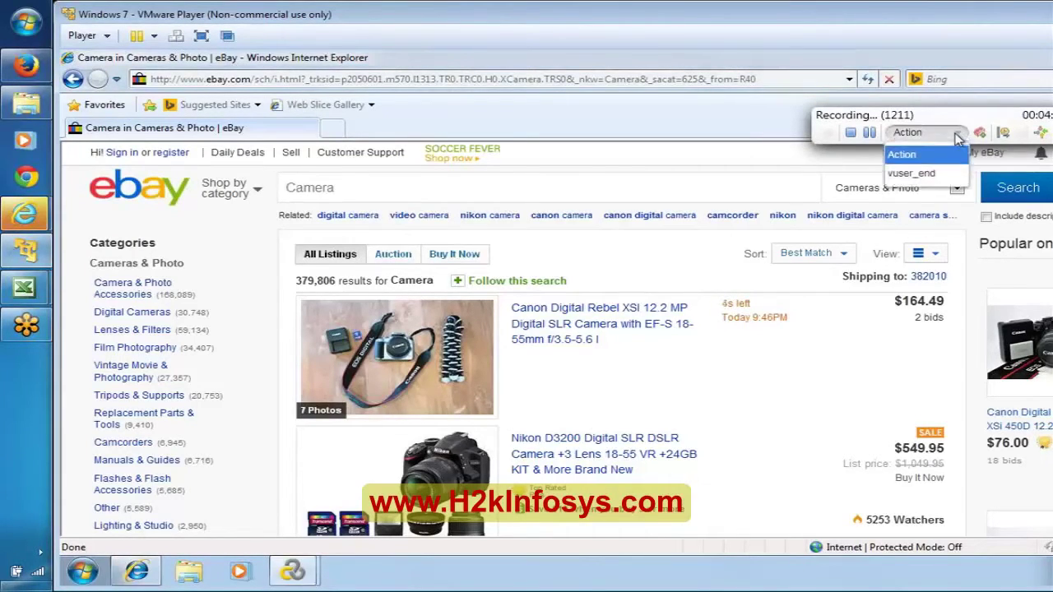
{"action": "left_click", "coordinate": [913, 173]}
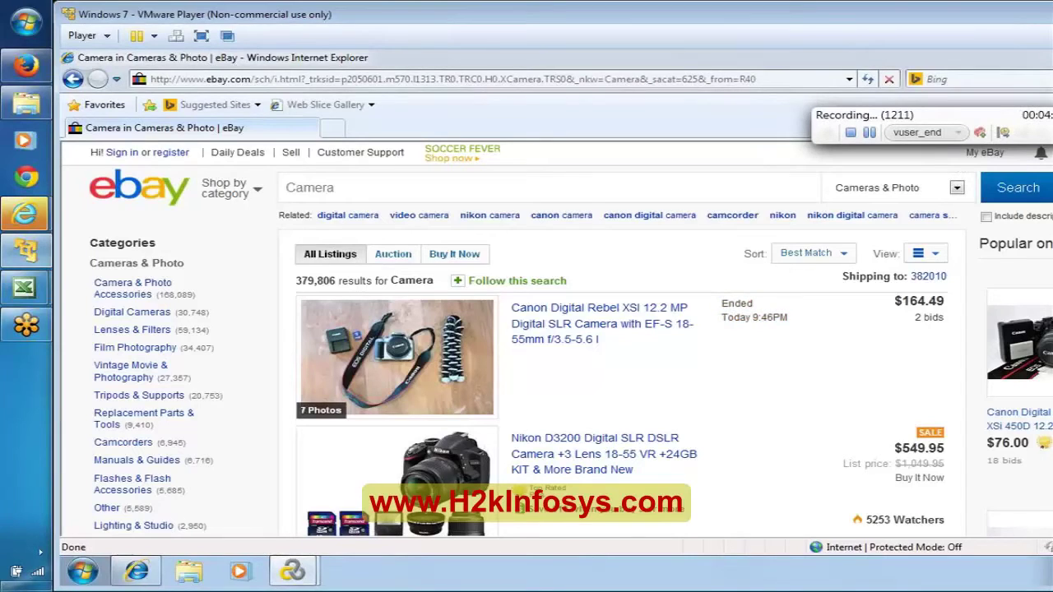
{"action": "key", "text": "alt+F4"}
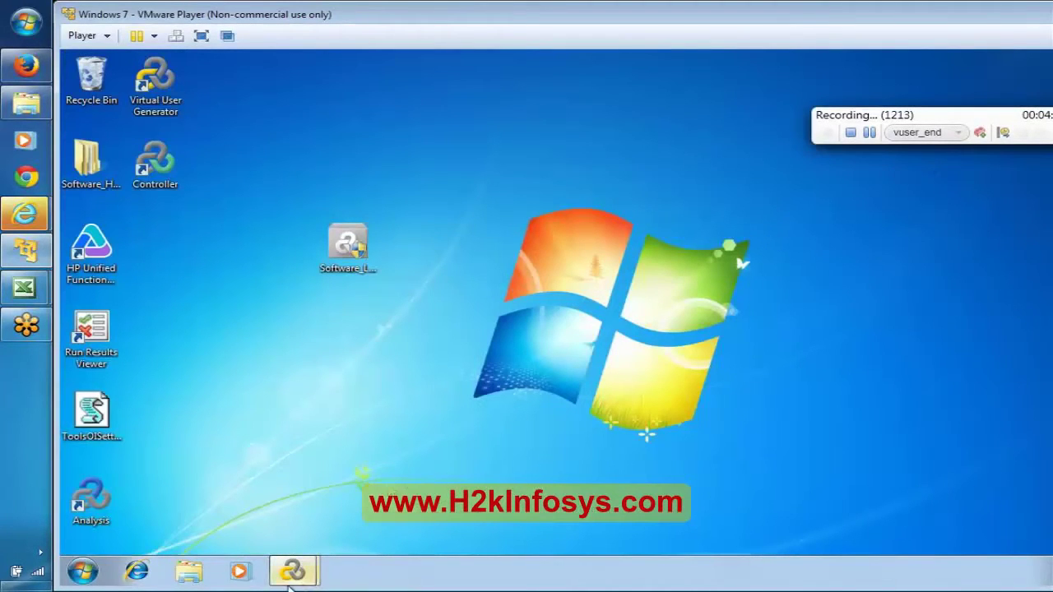
Bring up MyFirstScript in Virtual User Generator, open its Action and vuser_end scripts, and stop the recording
{"action": "mouse_move", "coordinate": [290, 579]}
{"action": "left_click", "coordinate": [176, 492]}
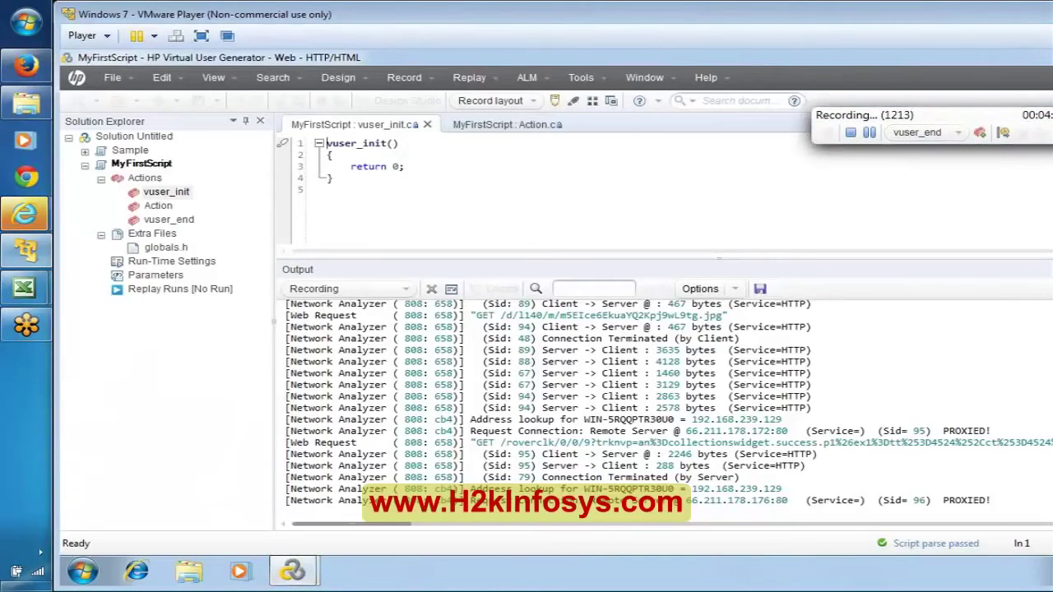
{"action": "double_click", "coordinate": [158, 207]}
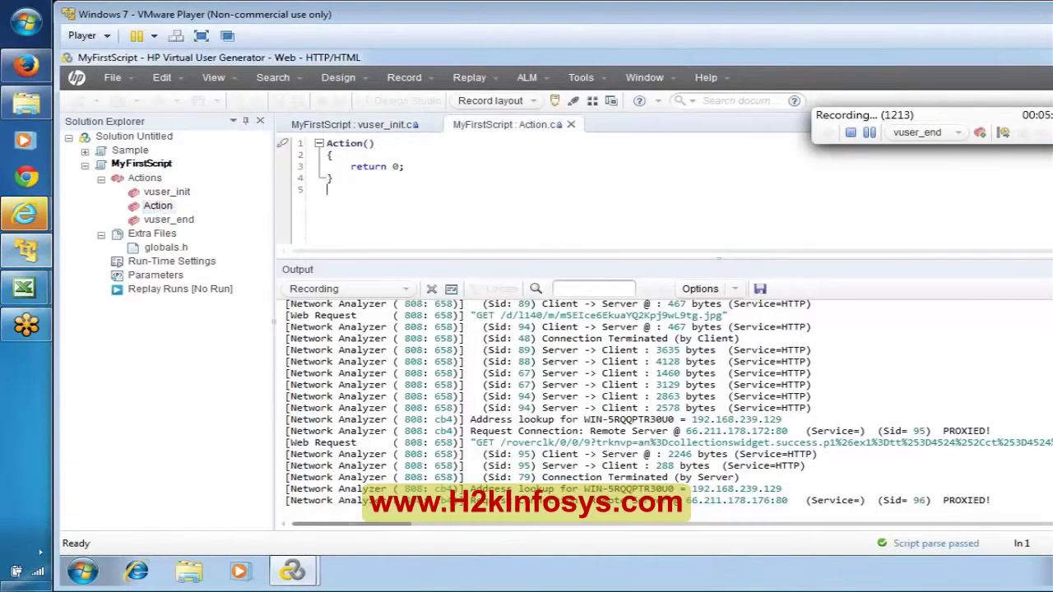
{"action": "double_click", "coordinate": [170, 220]}
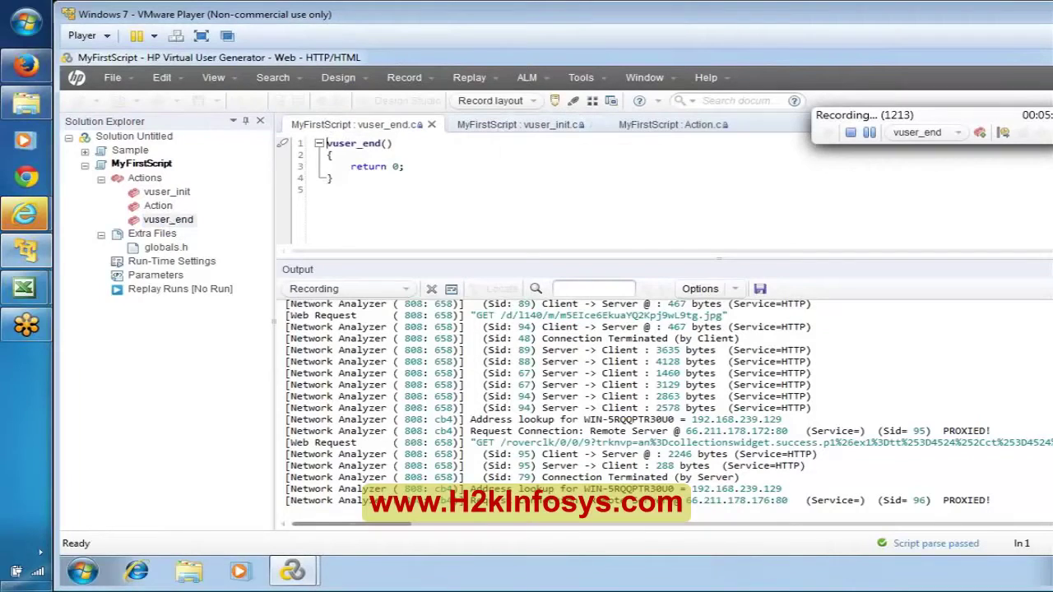
{"action": "left_click", "coordinate": [851, 133]}
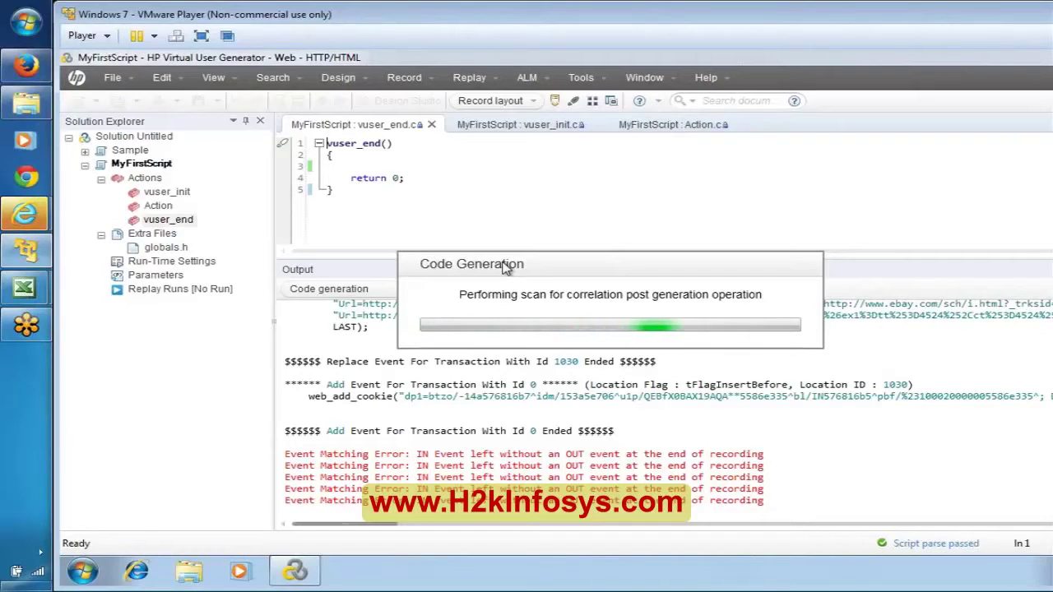
Switch to the LRSyllabus workbook in Excel, insert a row above Replaying, and move "HTML and URL recording levels" down to B14
{"action": "mouse_move", "coordinate": [3, 283]}
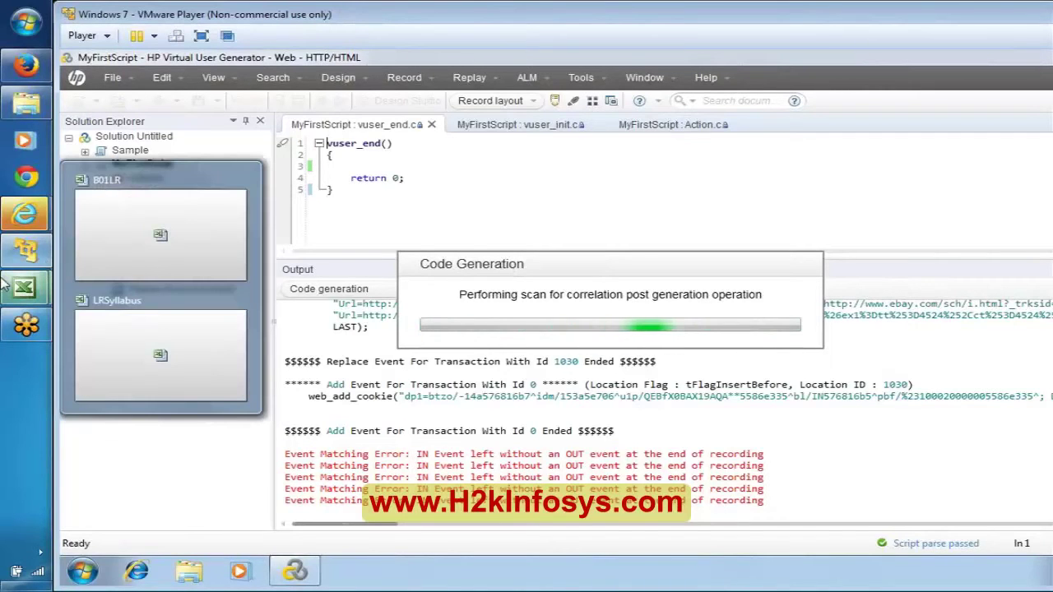
{"action": "left_click", "coordinate": [159, 318]}
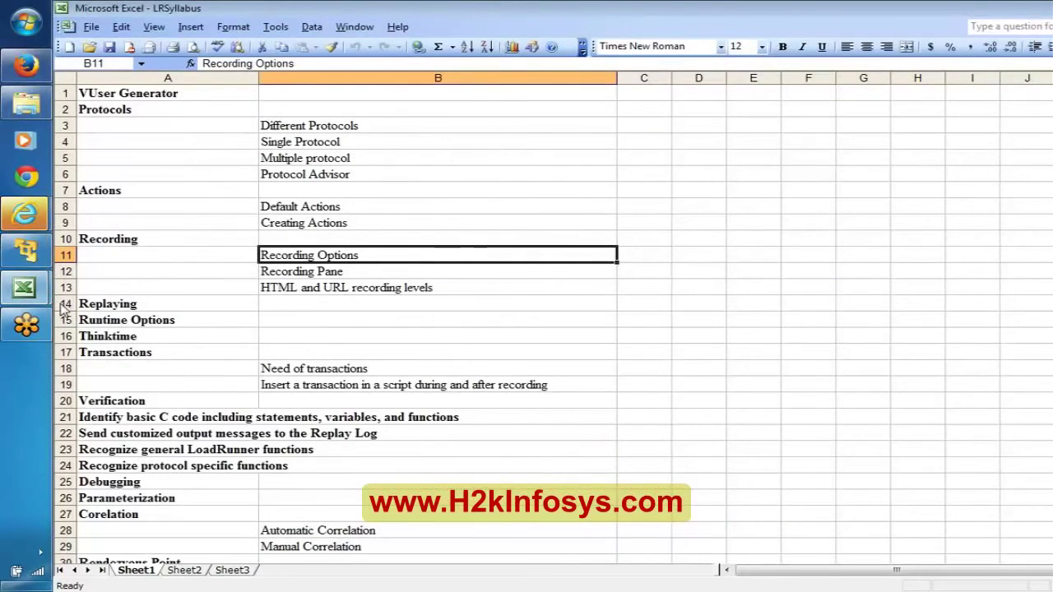
{"action": "right_click", "coordinate": [64, 306]}
{"action": "left_click", "coordinate": [138, 386]}
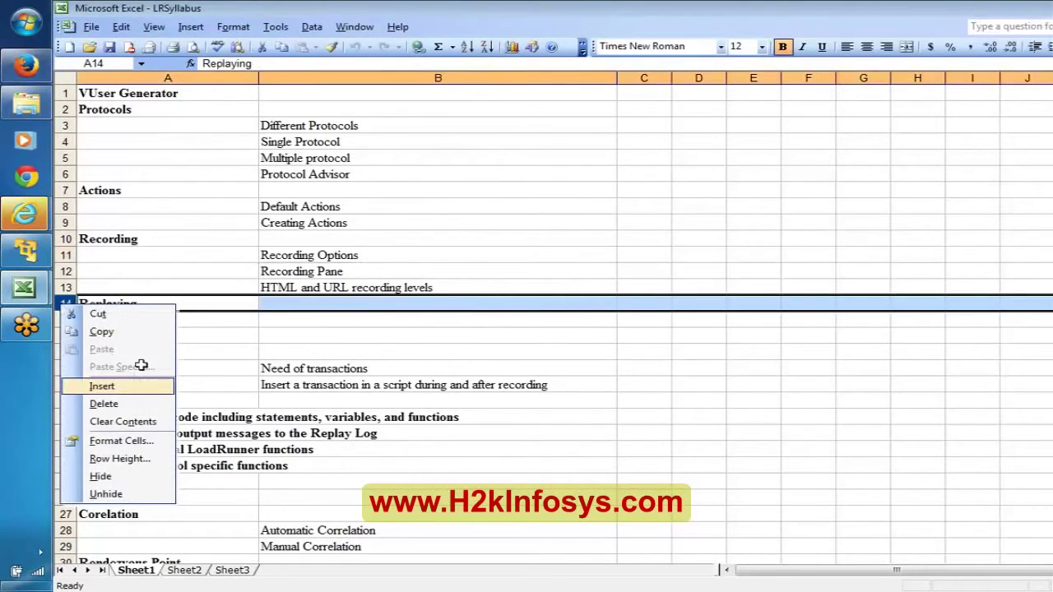
{"action": "left_click", "coordinate": [319, 286]}
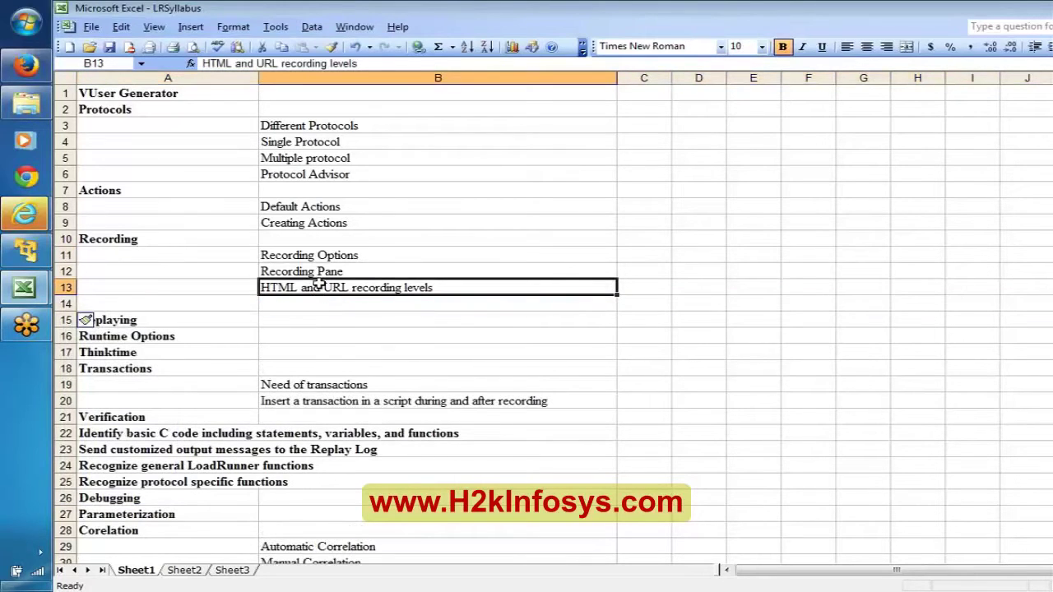
{"action": "left_click_drag", "start_coordinate": [319, 284], "coordinate": [317, 295]}
Enter "Recording with Comments" in cell B13
{"action": "type", "text": "Reco"}
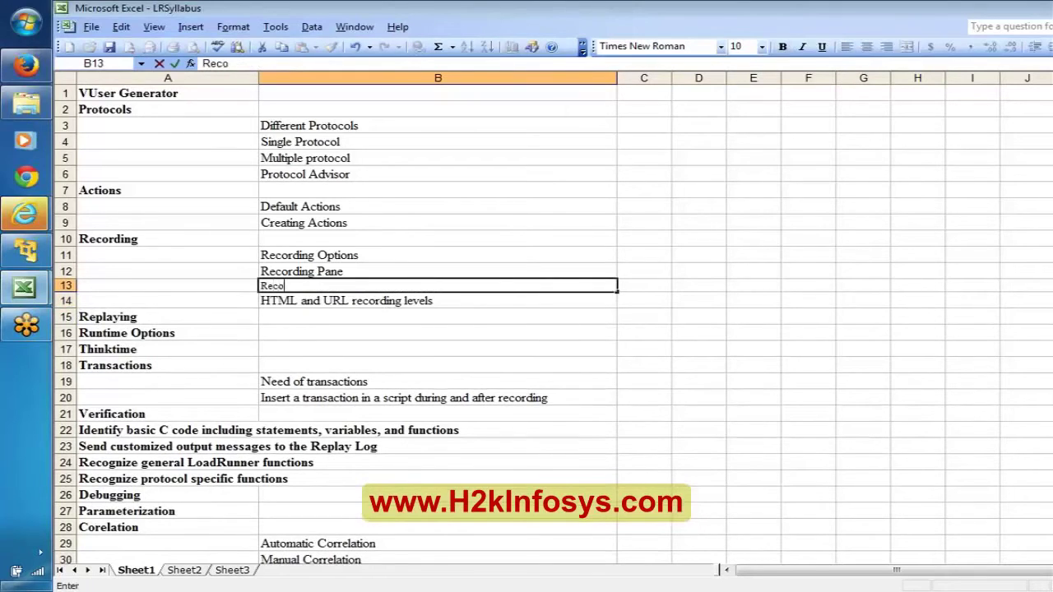
{"action": "type", "text": "rding with Comments"}
{"action": "key", "text": "Return"}
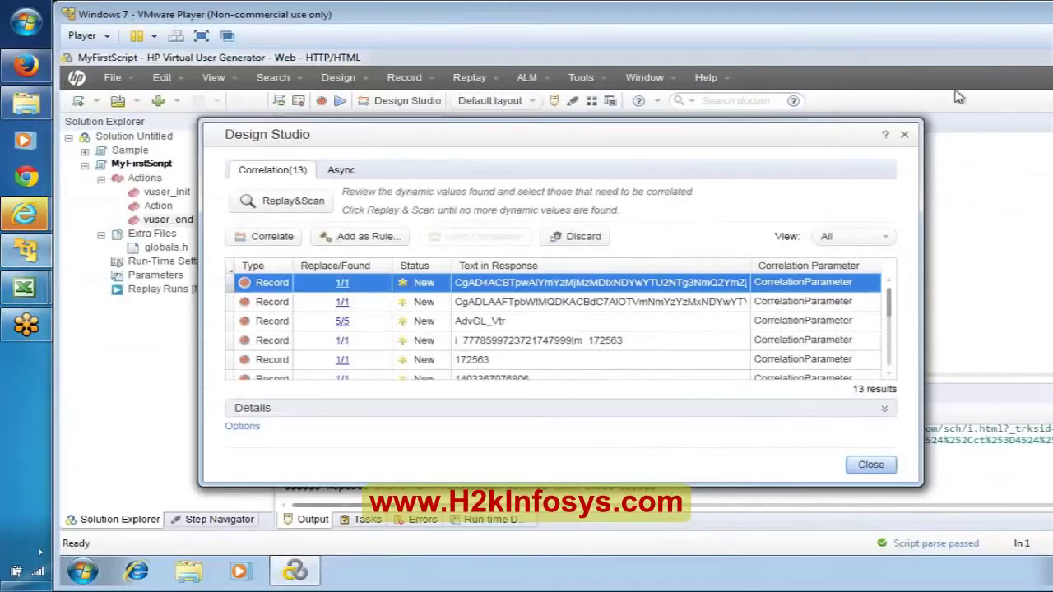
Return to Virtual User Generator, close Design Studio, and examine the code generated in MyFirstScript's vuser_init
{"action": "left_click", "coordinate": [871, 465]}
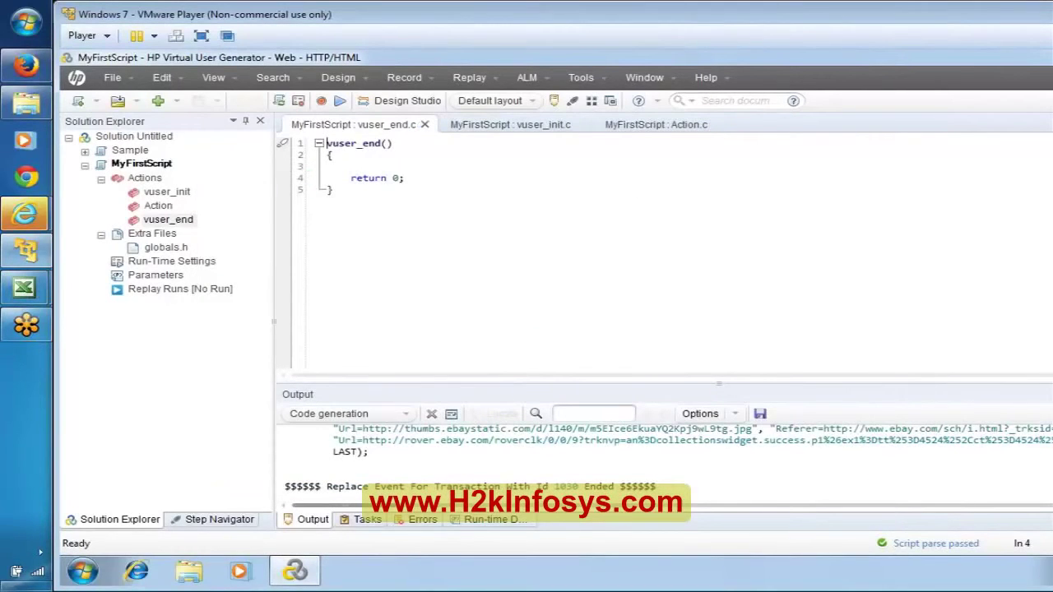
{"action": "double_click", "coordinate": [167, 192]}
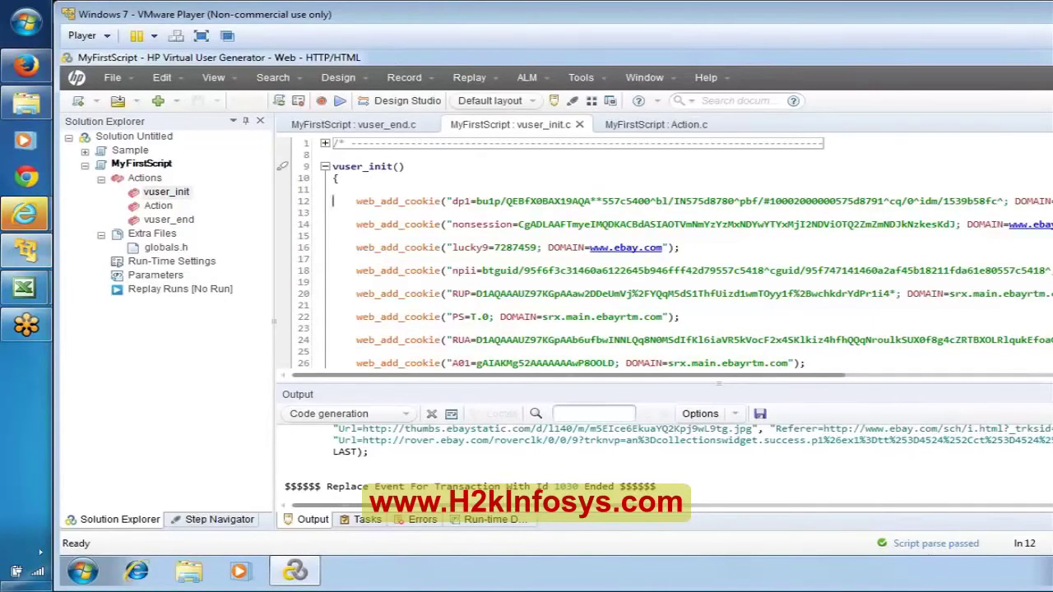
{"action": "key", "text": "Down"}
{"action": "key", "text": "Down"}
{"action": "key", "text": "Down"}
{"action": "key", "text": "Down"}
{"action": "key", "text": "Down"}
{"action": "key", "text": "Down"}
{"action": "key", "text": "Down"}
{"action": "key", "text": "Down"}
{"action": "key", "text": "Down"}
{"action": "key", "text": "Down"}
{"action": "key", "text": "Down"}
{"action": "key", "text": "Down"}
{"action": "key", "text": "Down"}
{"action": "key", "text": "Down"}
{"action": "key", "text": "Down"}
{"action": "key", "text": "Down"}
{"action": "key", "text": "Down"}
{"action": "key", "text": "Down"}
{"action": "key", "text": "Down"}
{"action": "key", "text": "Down"}
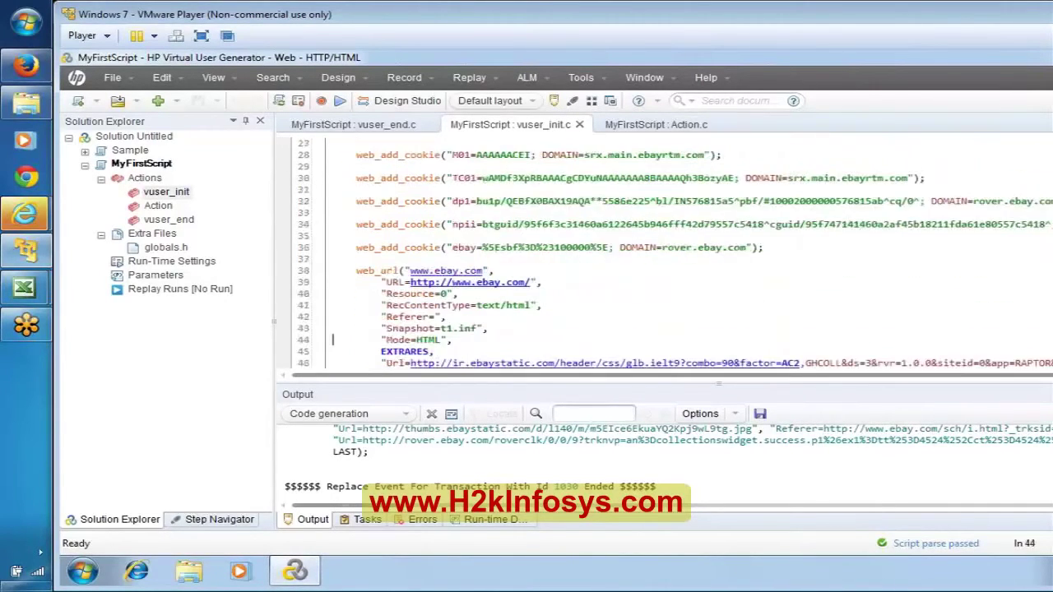
{"action": "key", "text": "Down"}
{"action": "key", "text": "Down"}
{"action": "key", "text": "Down"}
{"action": "key", "text": "Down"}
{"action": "key", "text": "Down"}
{"action": "key", "text": "Down"}
{"action": "key", "text": "Down"}
{"action": "key", "text": "Down"}
{"action": "key", "text": "Down"}
{"action": "key", "text": "Down"}
{"action": "key", "text": "Down"}
{"action": "key", "text": "Down"}
{"action": "key", "text": "Down"}
{"action": "key", "text": "Down"}
{"action": "key", "text": "Down"}
{"action": "key", "text": "Down"}
{"action": "key", "text": "Down"}
{"action": "key", "text": "Down"}
{"action": "key", "text": "Down"}
{"action": "key", "text": "Down"}
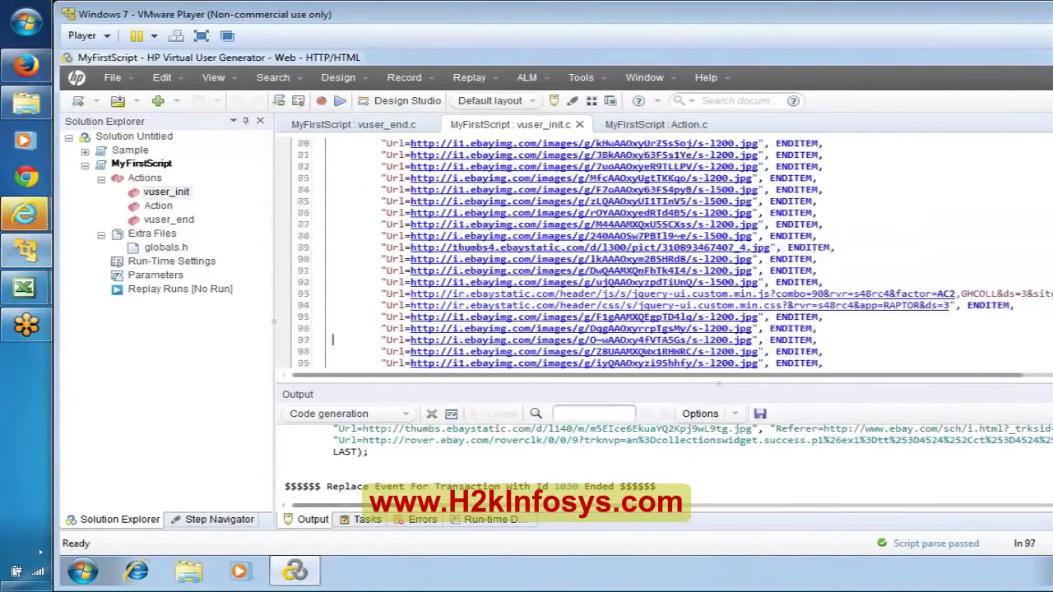
{"action": "key", "text": "Down"}
{"action": "key", "text": "Down"}
{"action": "key", "text": "Down"}
{"action": "key", "text": "Down"}
{"action": "key", "text": "Down"}
{"action": "key", "text": "Down"}
{"action": "key", "text": "Down"}
{"action": "key", "text": "Down"}
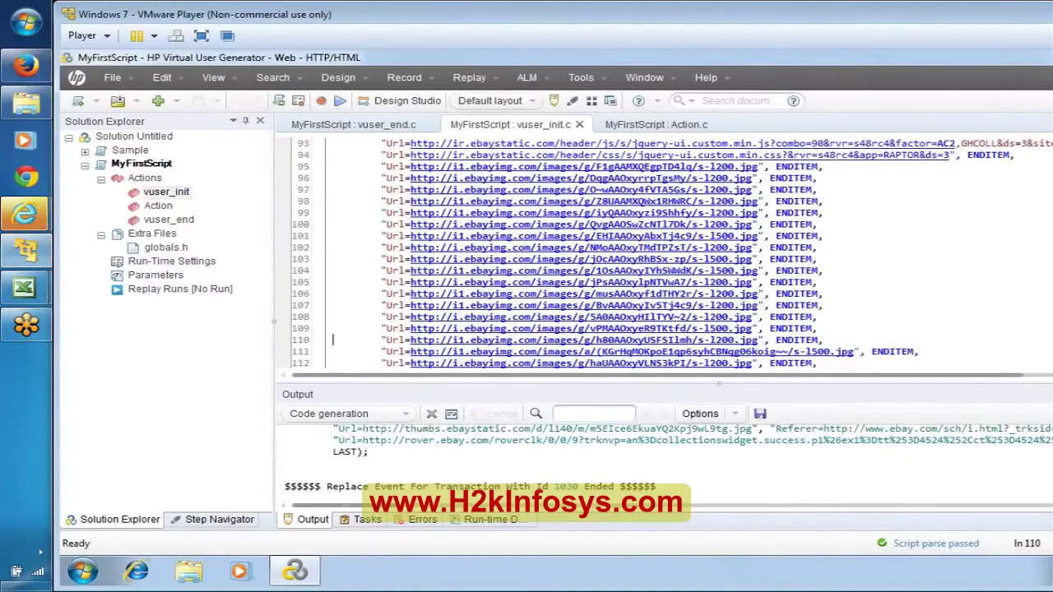
Examine the code generated in MyFirstScript's Action and vuser_end scripts
{"action": "left_click", "coordinate": [156, 206]}
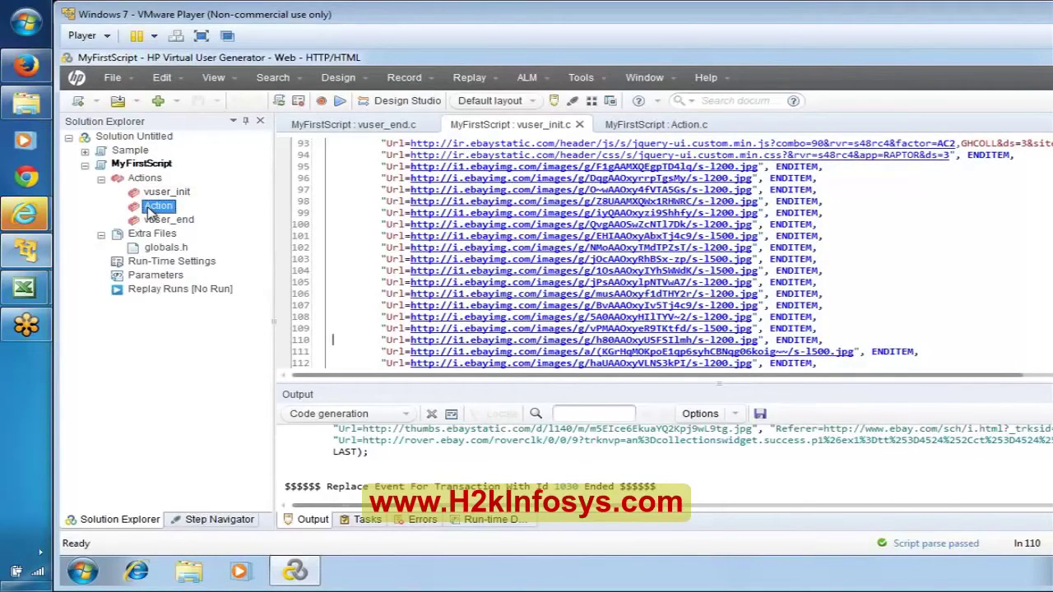
{"action": "double_click", "coordinate": [149, 209]}
{"action": "left_click", "coordinate": [333, 166]}
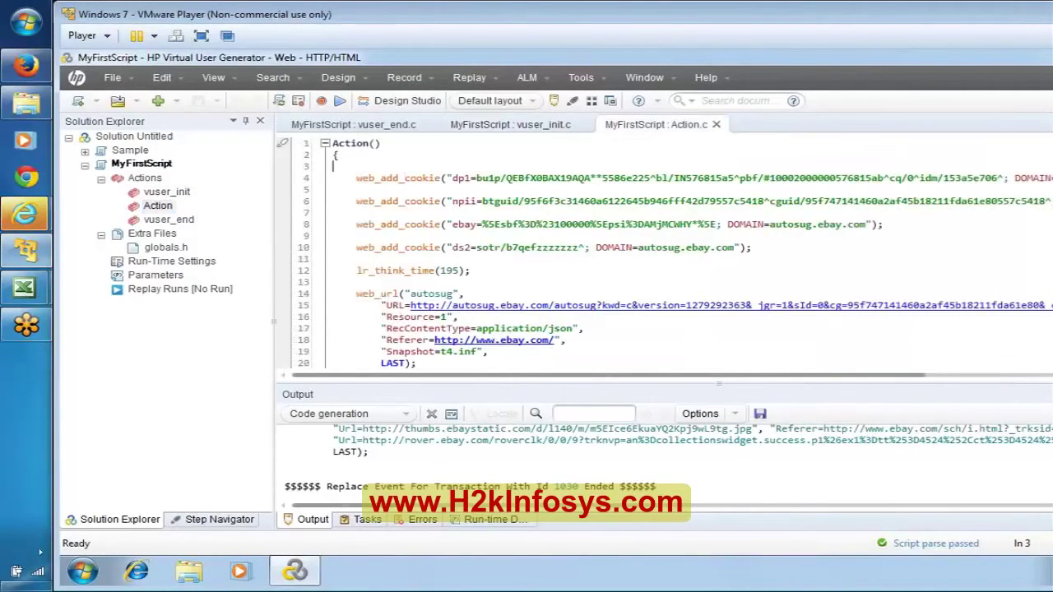
{"action": "key", "text": "Down"}
{"action": "key", "text": "Down"}
{"action": "key", "text": "Down"}
{"action": "key", "text": "Down"}
{"action": "key", "text": "Down"}
{"action": "key", "text": "Down"}
{"action": "key", "text": "Down"}
{"action": "key", "text": "Down"}
{"action": "key", "text": "Down"}
{"action": "key", "text": "Down"}
{"action": "key", "text": "Down"}
{"action": "key", "text": "Down"}
{"action": "key", "text": "Down"}
{"action": "key", "text": "Down"}
{"action": "key", "text": "Down"}
{"action": "key", "text": "Down"}
{"action": "key", "text": "Down"}
{"action": "key", "text": "Down"}
{"action": "key", "text": "Down"}
{"action": "key", "text": "Down"}
{"action": "key", "text": "Down"}
{"action": "key", "text": "Down"}
{"action": "key", "text": "Down"}
{"action": "key", "text": "Down"}
{"action": "key", "text": "Down"}
{"action": "key", "text": "Down"}
{"action": "key", "text": "Down"}
{"action": "key", "text": "Down"}
{"action": "key", "text": "Down"}
{"action": "key", "text": "Down"}
{"action": "key", "text": "Down"}
{"action": "key", "text": "Down"}
{"action": "key", "text": "Down"}
{"action": "key", "text": "Down"}
{"action": "key", "text": "Down"}
{"action": "key", "text": "Down"}
{"action": "key", "text": "Down"}
{"action": "key", "text": "Down"}
{"action": "key", "text": "Down"}
{"action": "key", "text": "Down"}
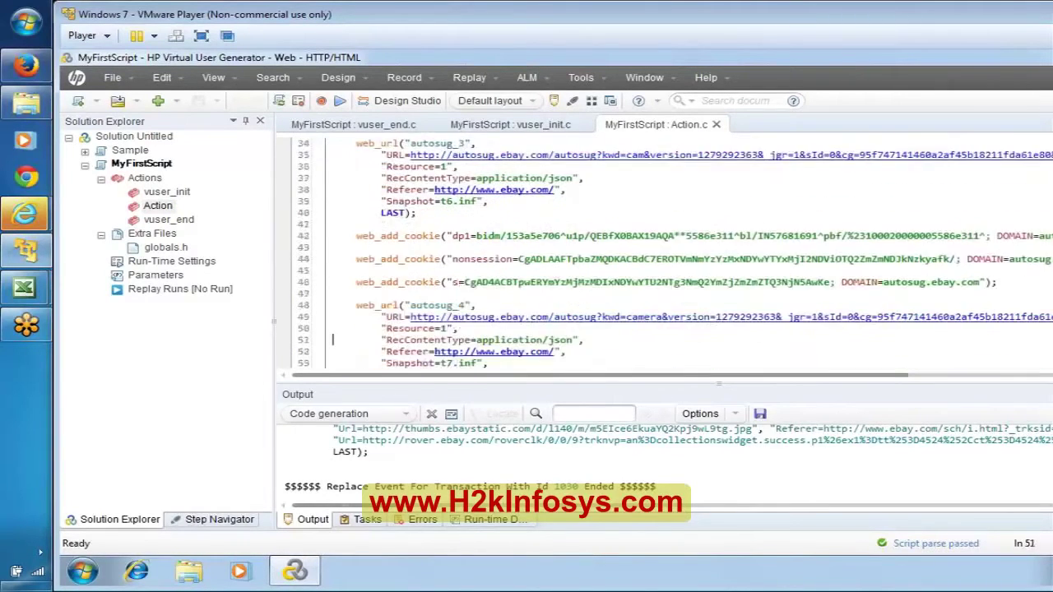
{"action": "key", "text": "Down"}
{"action": "key", "text": "Down"}
{"action": "key", "text": "Down"}
{"action": "key", "text": "Down"}
{"action": "key", "text": "Down"}
{"action": "key", "text": "Down"}
{"action": "key", "text": "Down"}
{"action": "key", "text": "Down"}
{"action": "key", "text": "Down"}
{"action": "key", "text": "Down"}
{"action": "key", "text": "Down"}
{"action": "key", "text": "Down"}
{"action": "key", "text": "Down"}
{"action": "key", "text": "Down"}
{"action": "key", "text": "Down"}
{"action": "key", "text": "Down"}
{"action": "key", "text": "Down"}
{"action": "key", "text": "Down"}
{"action": "key", "text": "Down"}
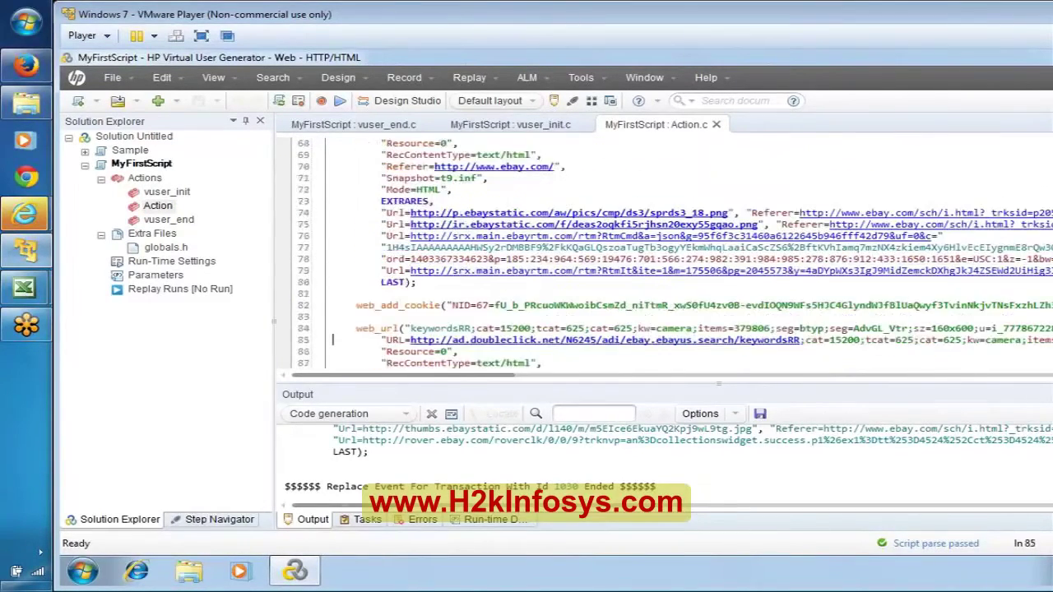
{"action": "double_click", "coordinate": [167, 220]}
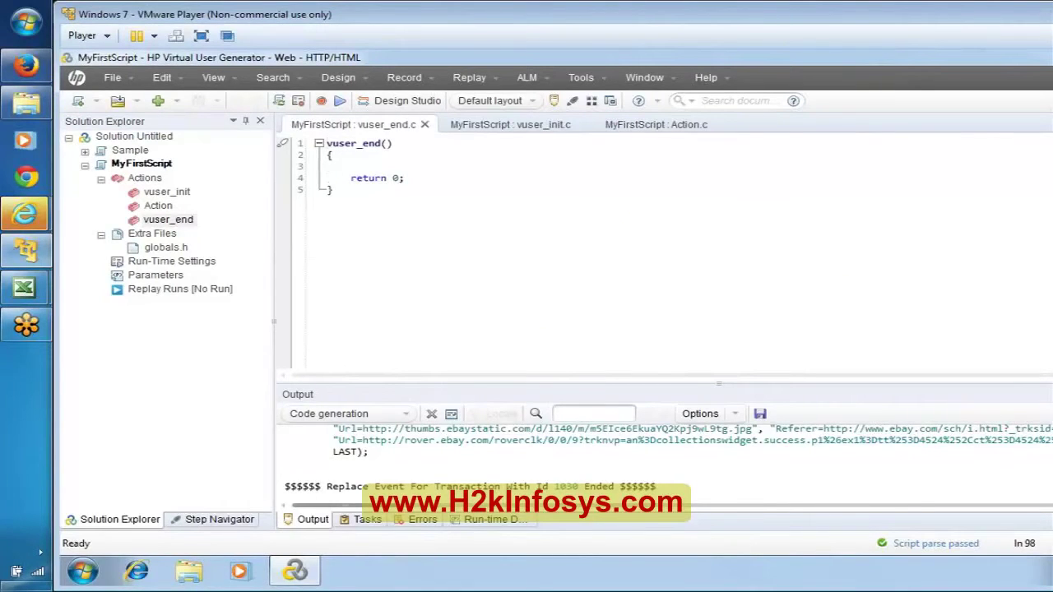
Switch to the B01LR workbook in Excel and enter "Before we stop the Recording, there were 1213 events" in cell B15
{"action": "mouse_move", "coordinate": [25, 287]}
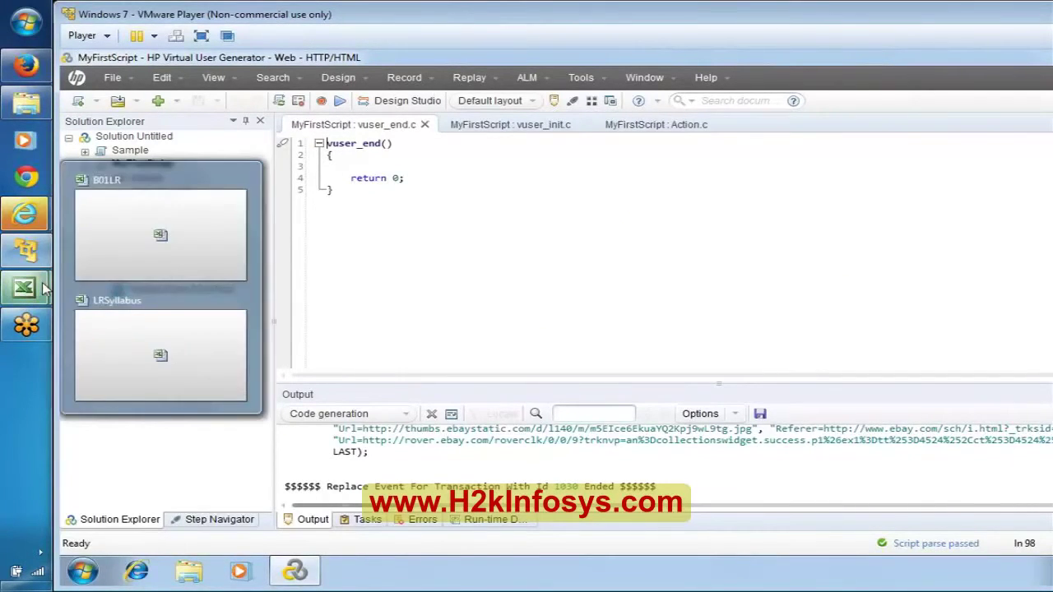
{"action": "left_click", "coordinate": [183, 237]}
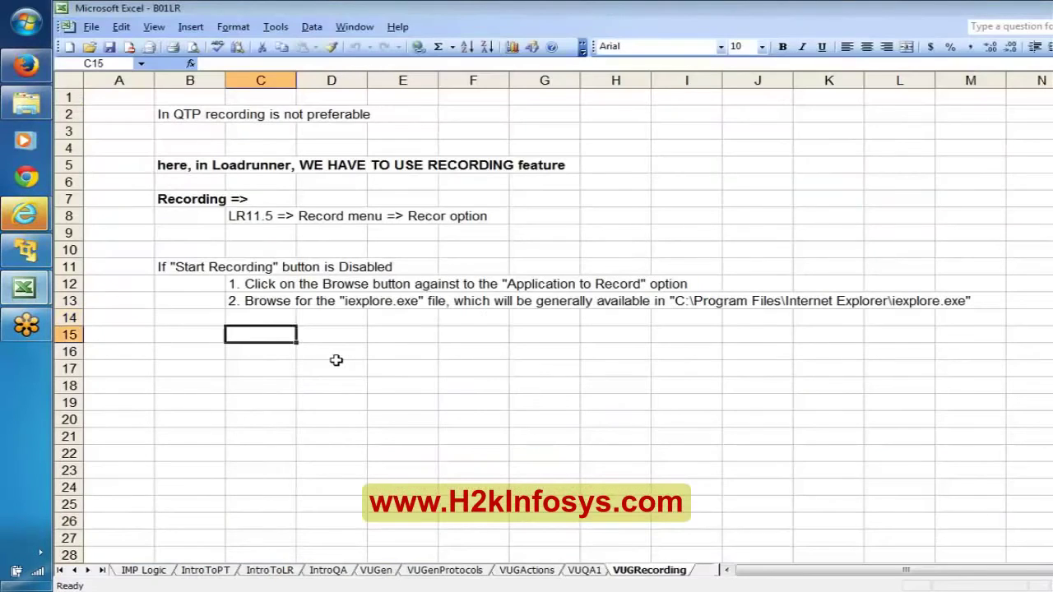
{"action": "key", "text": "Left"}
{"action": "type", "text": "B"}
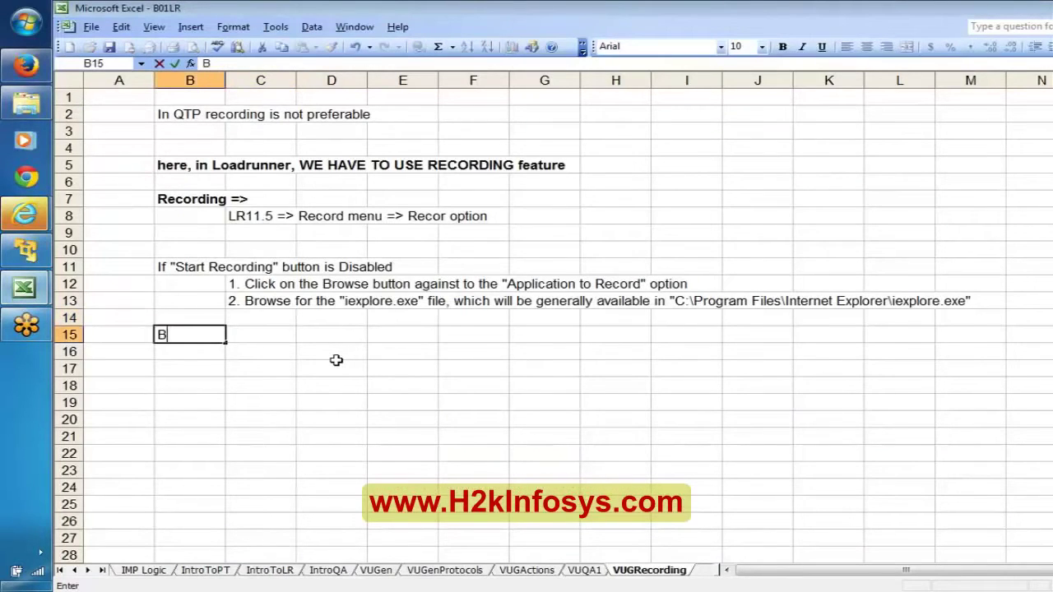
{"action": "type", "text": "efore we"}
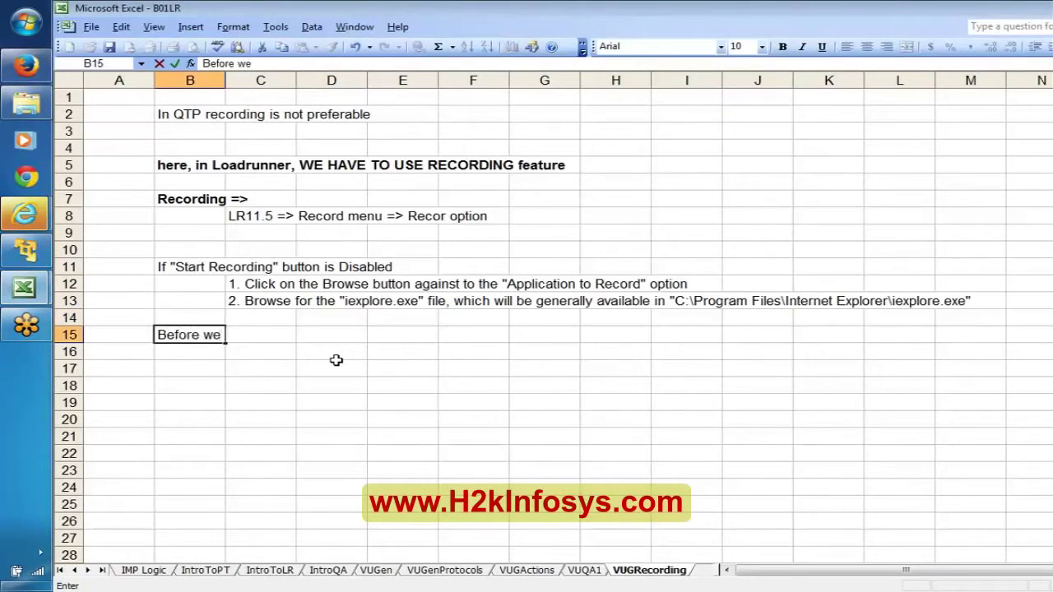
{"action": "type", "text": "  stop th"}
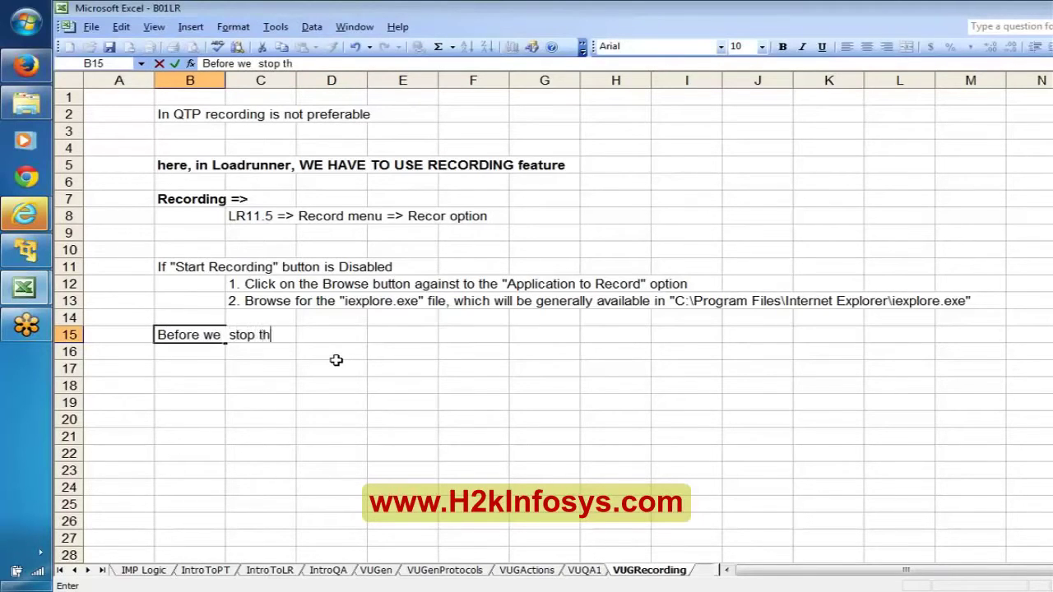
{"action": "type", "text": "e Record"}
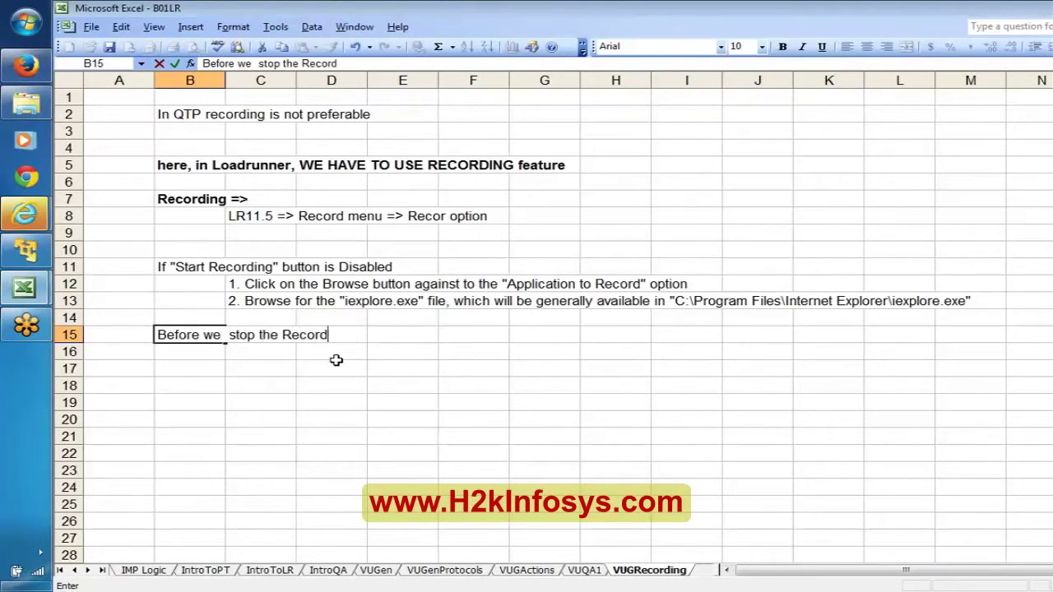
{"action": "type", "text": "ing, ther e"}
{"action": "key", "text": "BackSpace"}
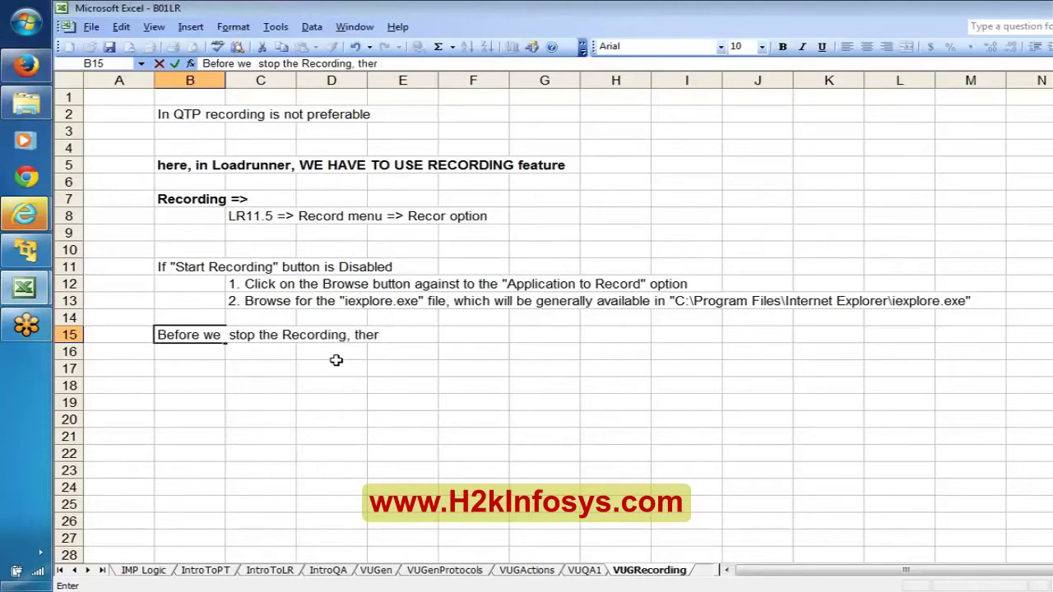
{"action": "type", "text": "were 12"}
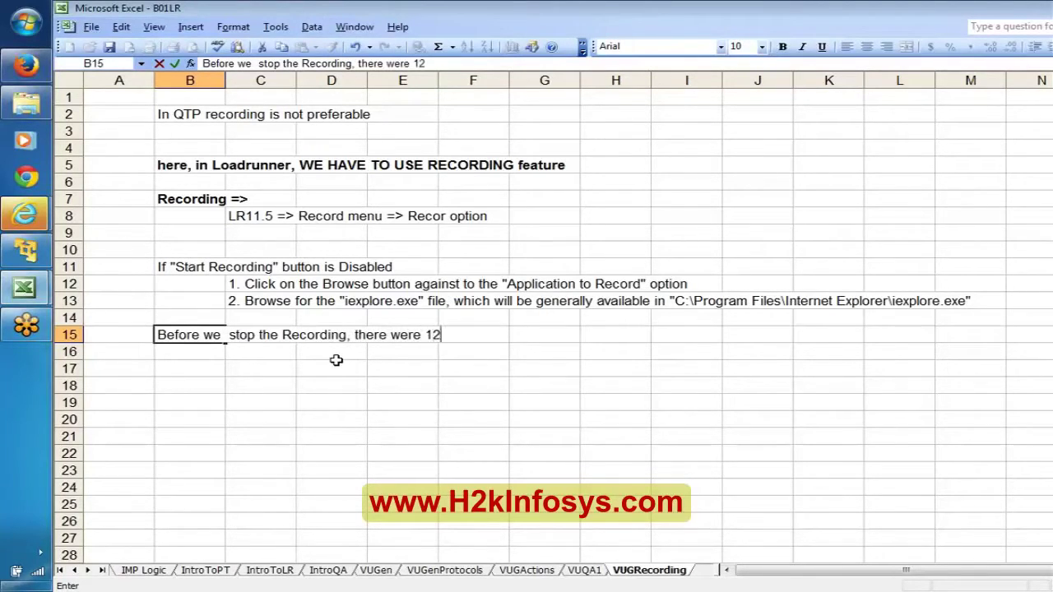
{"action": "type", "text": "13 even"}
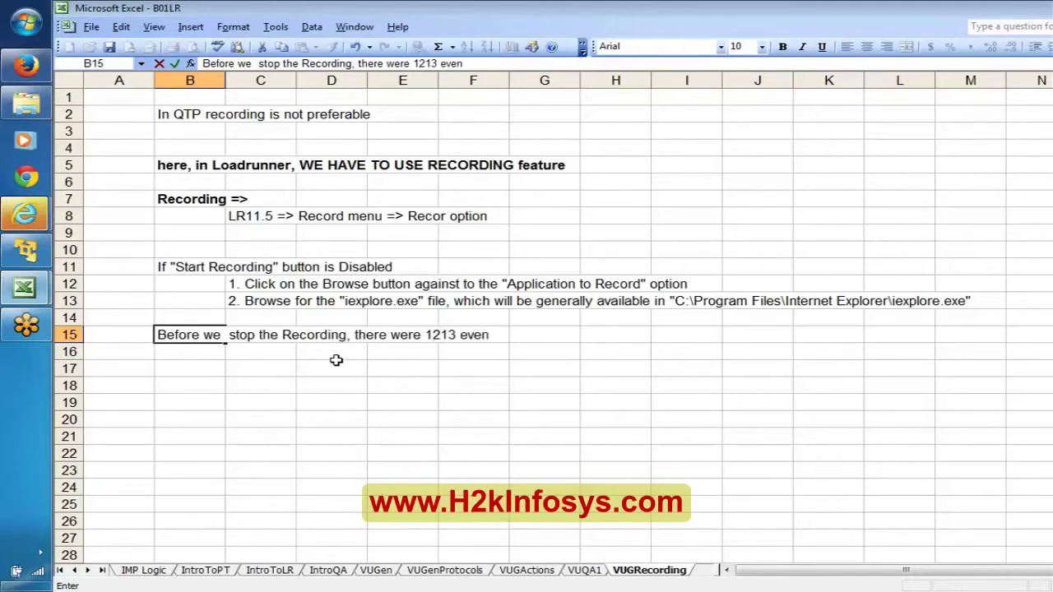
{"action": "type", "text": "ts"}
{"action": "key", "text": "Return"}
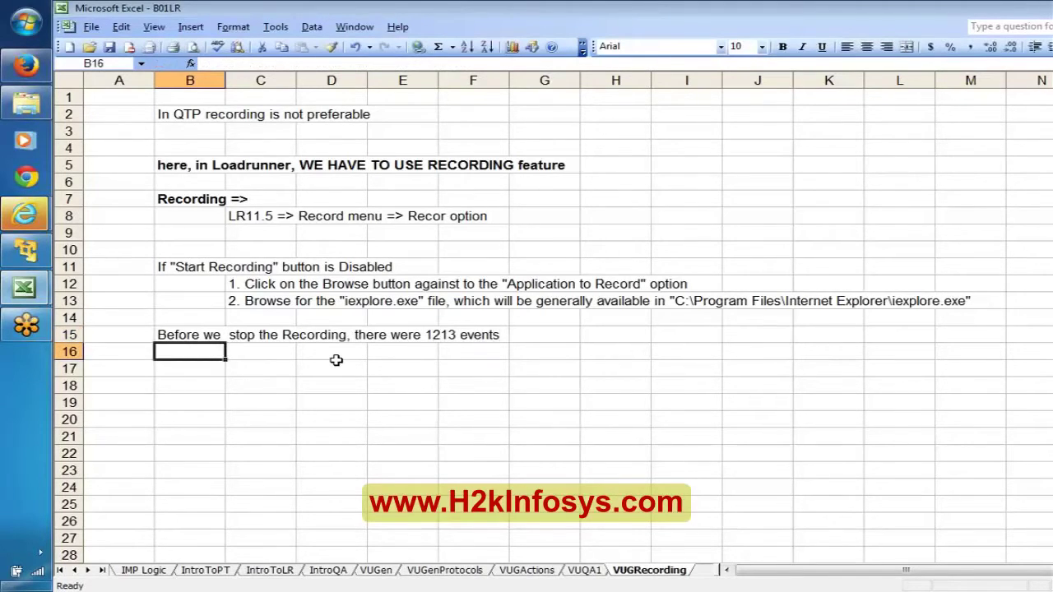
Enter "based on these events the script has been generated" in cell C16
{"action": "key", "text": "Right"}
{"action": "type", "text": "b"}
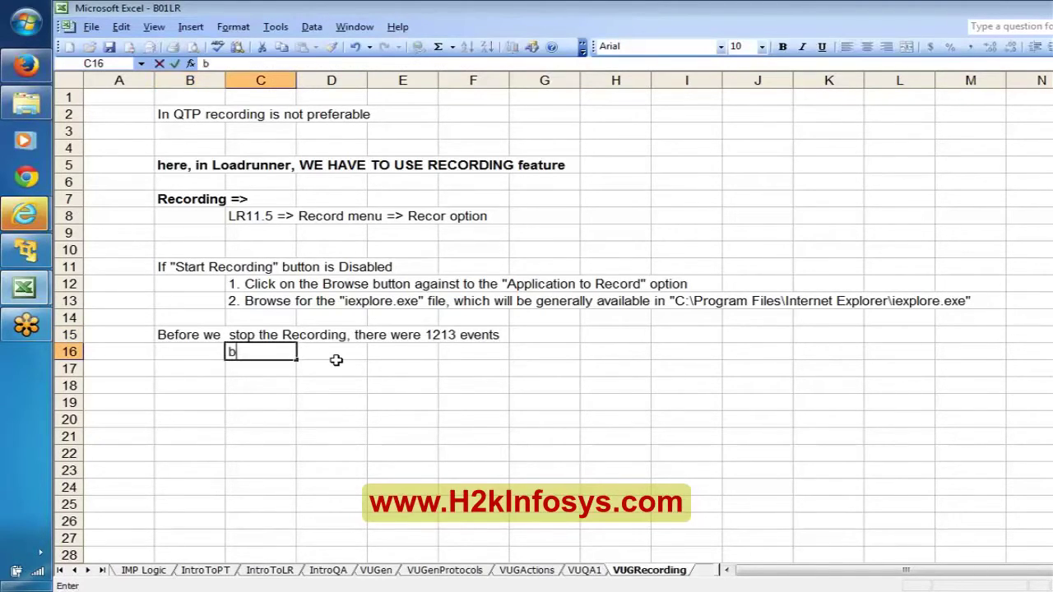
{"action": "type", "text": "ased on"}
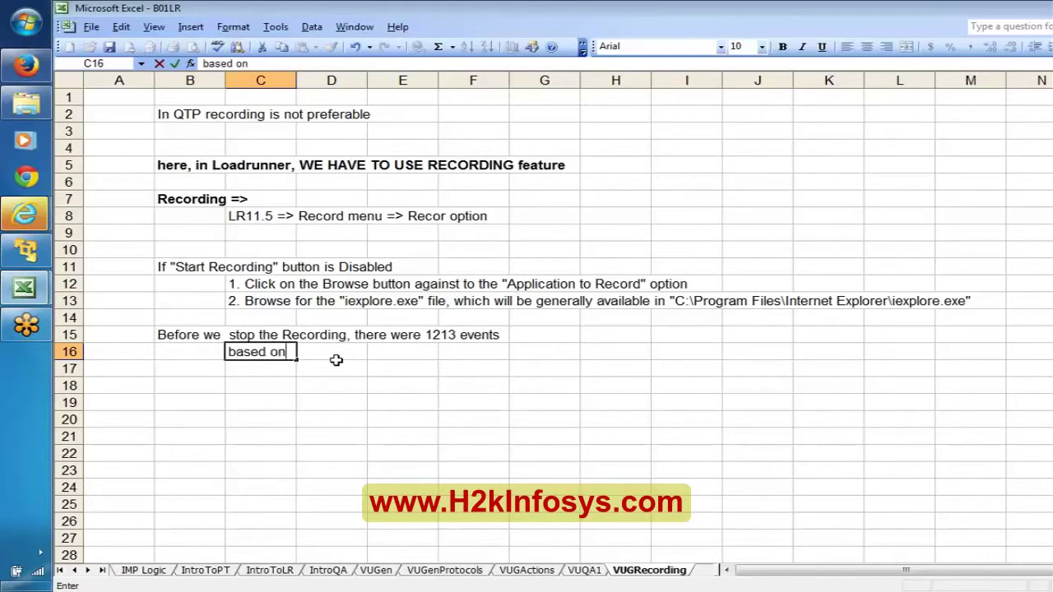
{"action": "type", "text": " these ev"}
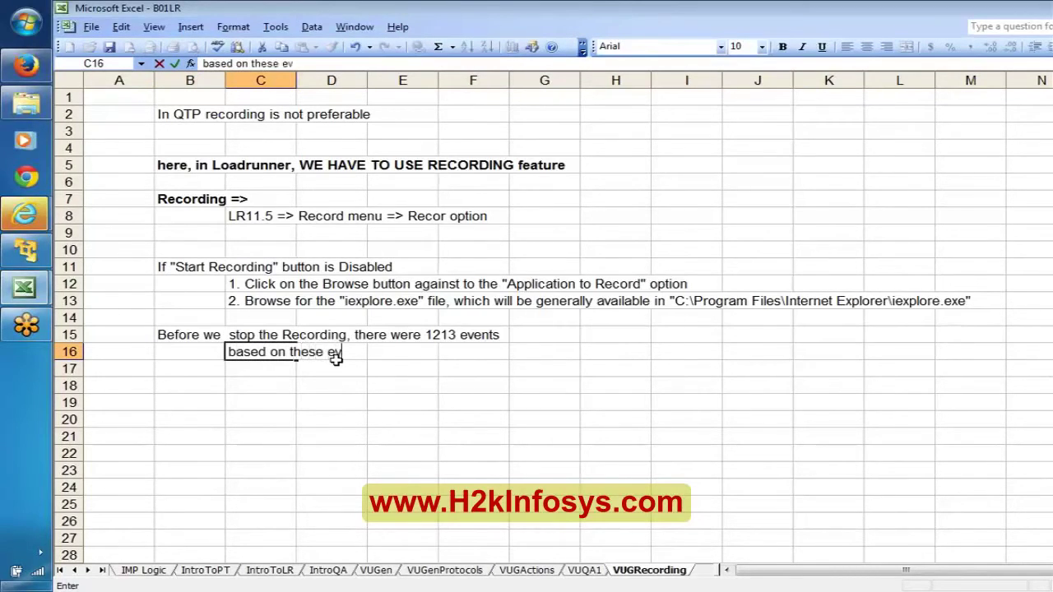
{"action": "type", "text": "ents the scrip"}
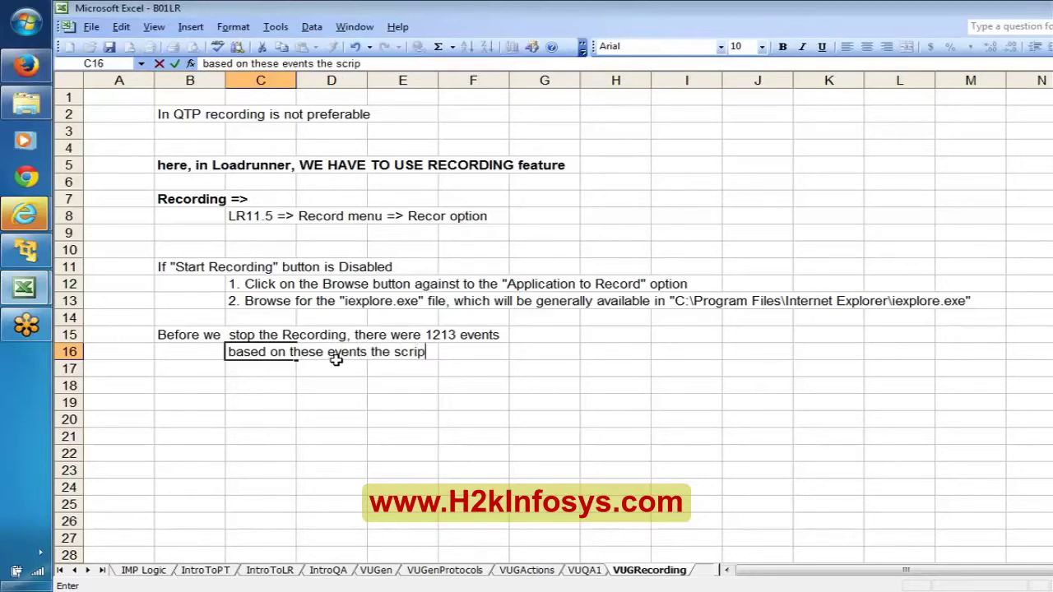
{"action": "type", "text": "t has been"}
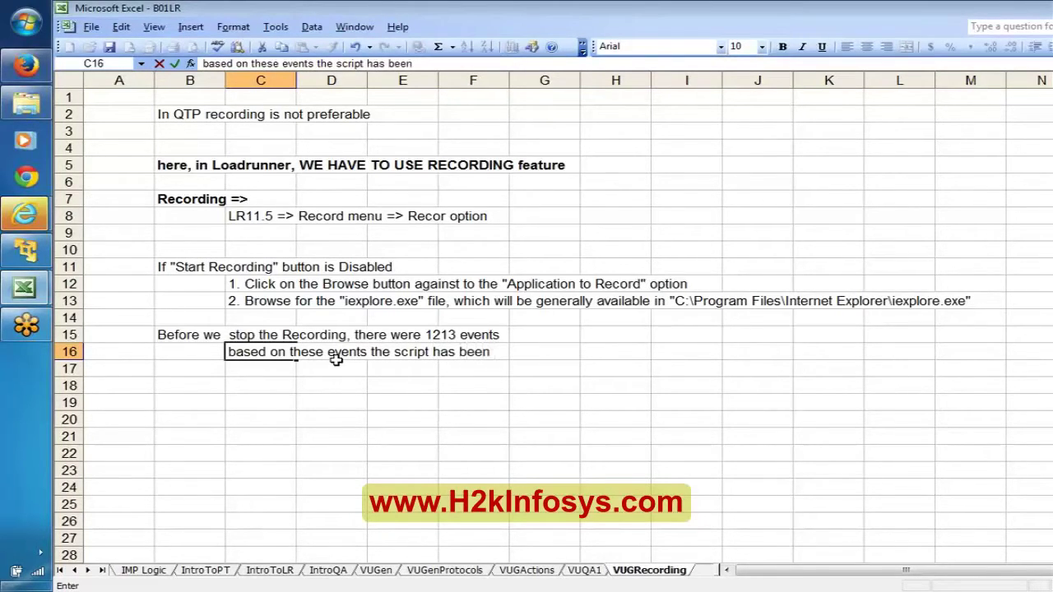
{"action": "type", "text": " generated"}
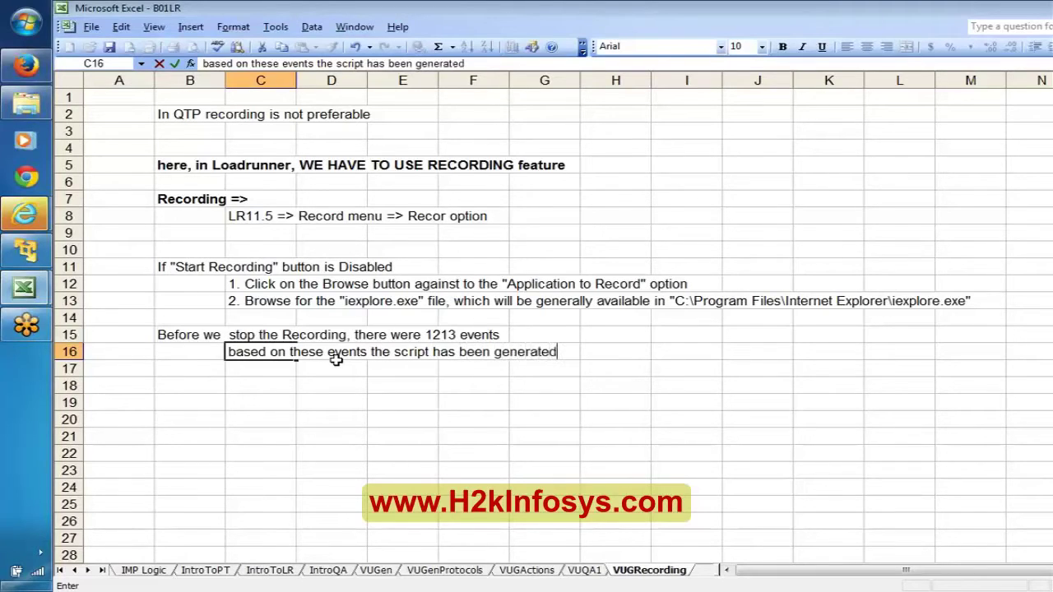
{"action": "key", "text": "Return"}
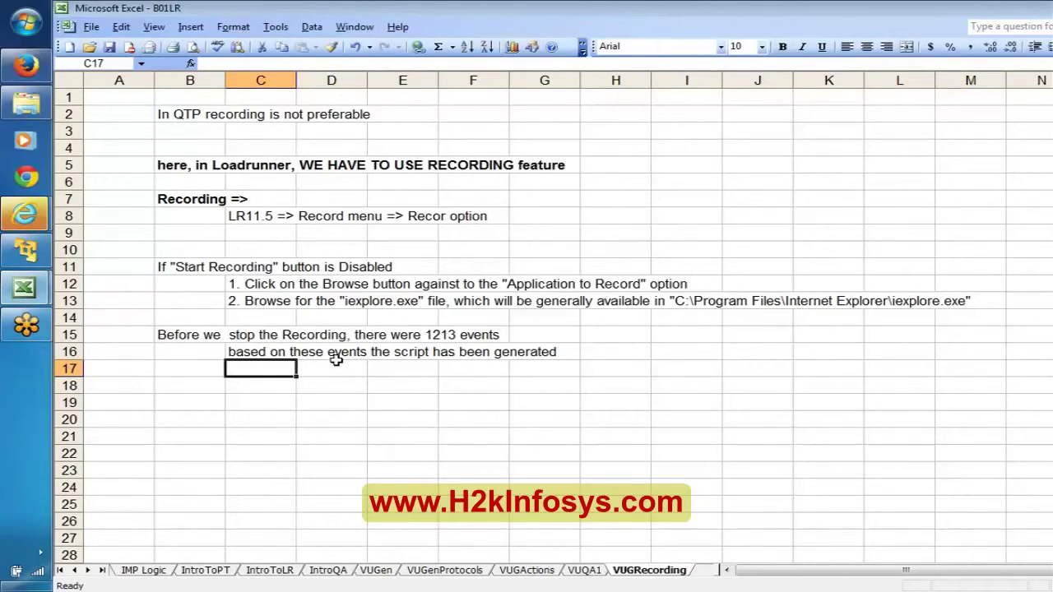
Enter "MOM ==>" in cell C18, leaving row 17 blank
{"action": "key", "text": "Return"}
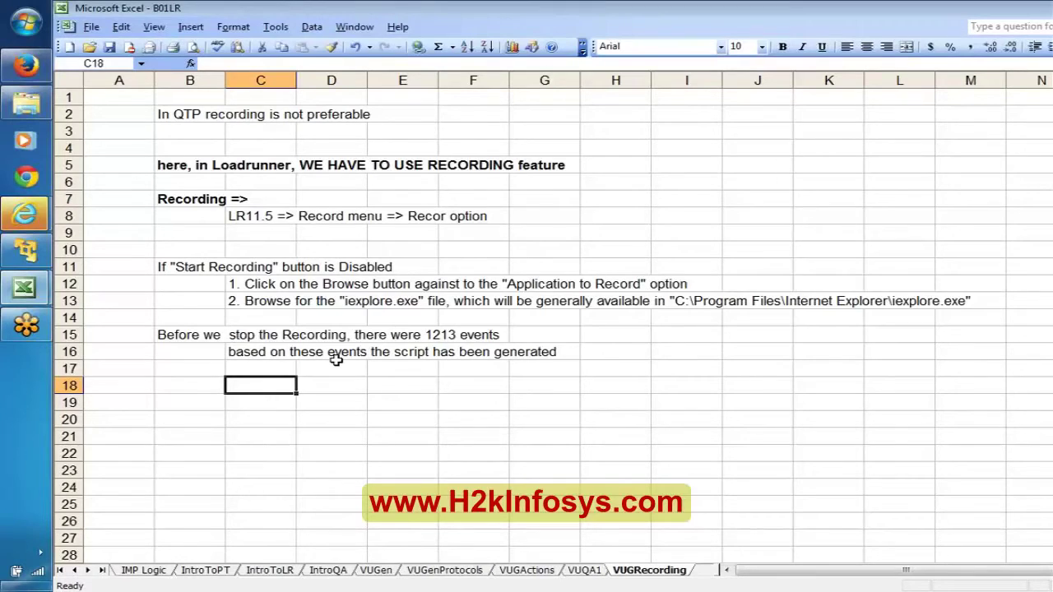
{"action": "type", "text": "M"}
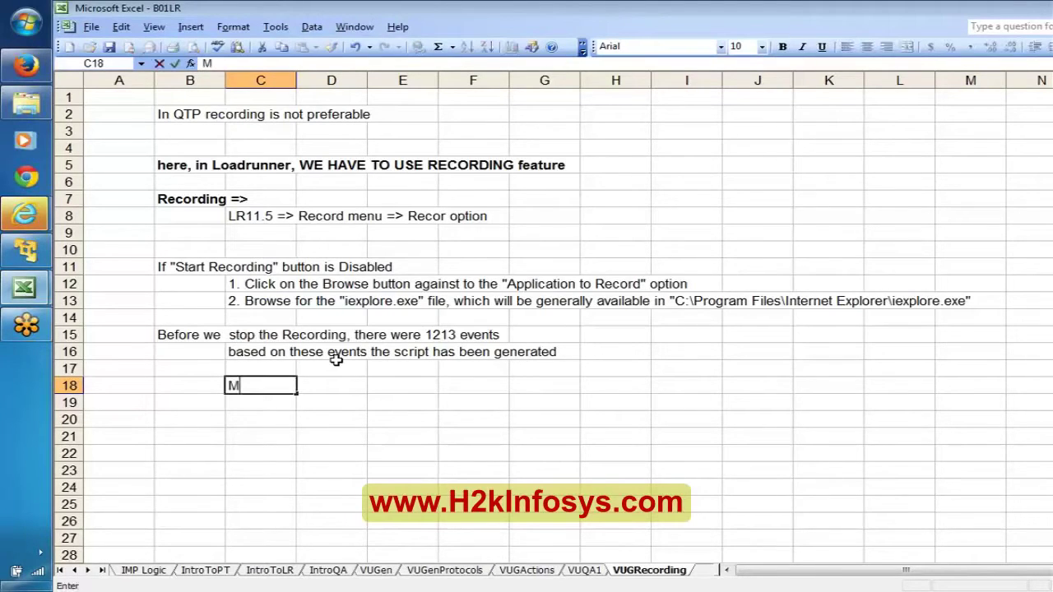
{"action": "type", "text": "OM ==>"}
{"action": "key", "text": "Return"}
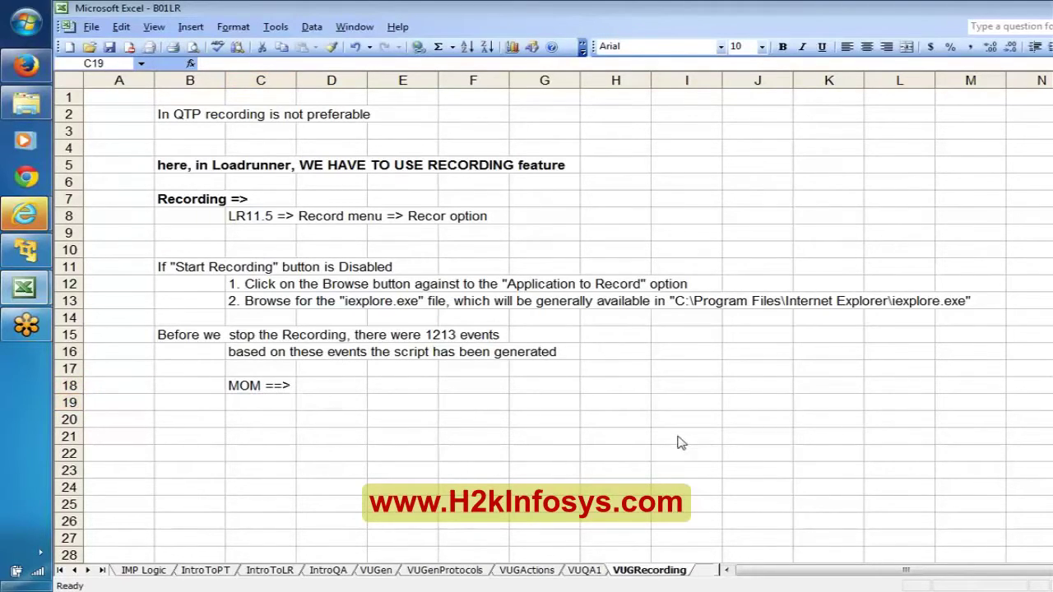
Go over the recording notes in rows 15, 16 and 5 of the VUGRecording sheet
{"action": "left_click", "coordinate": [257, 395]}
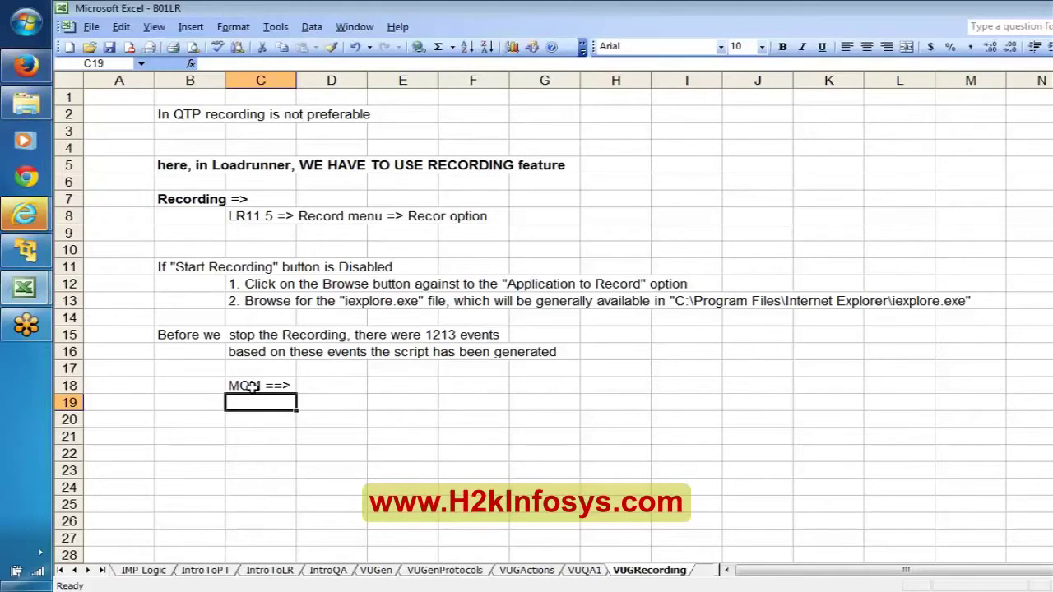
{"action": "left_click", "coordinate": [53, 334]}
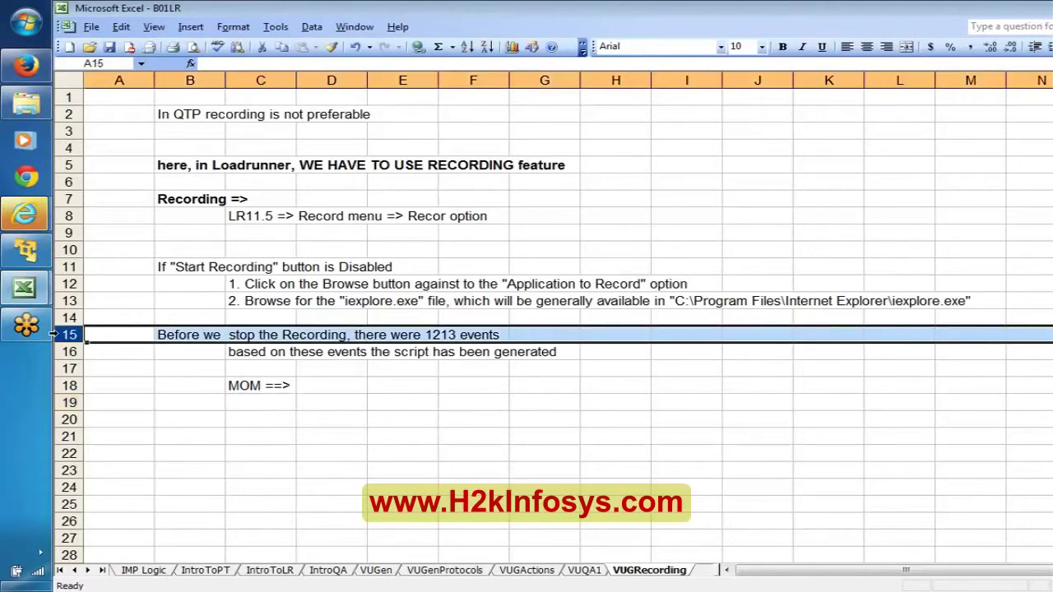
{"action": "left_click", "coordinate": [61, 352]}
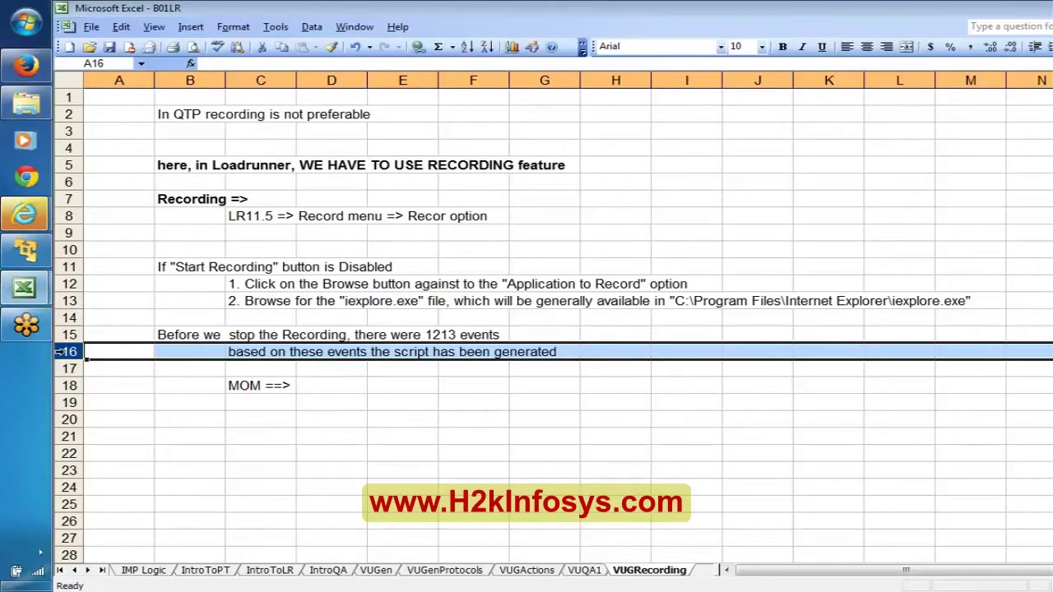
{"action": "left_click", "coordinate": [53, 166]}
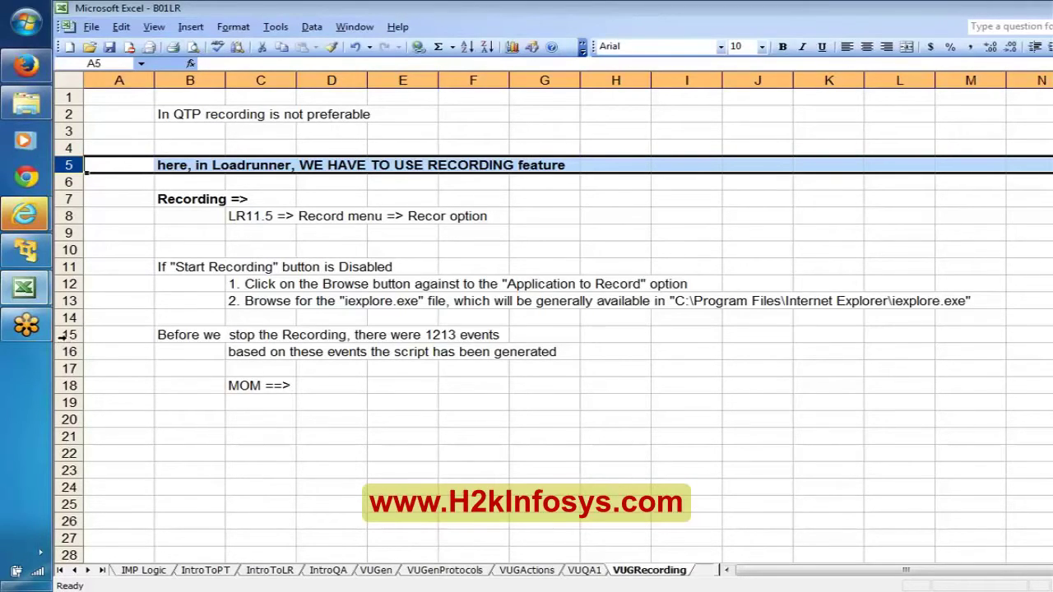
{"action": "left_click", "coordinate": [63, 335]}
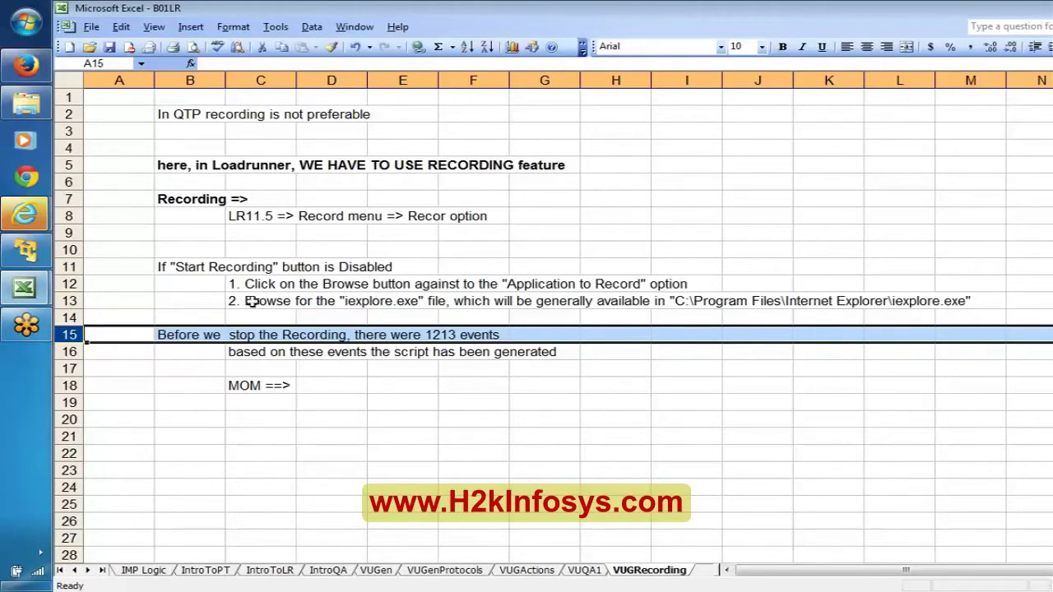
Switch to Firefox, close the Amazon home page tab to view the Camera search results, and return to Virtual User Generator
{"action": "left_click", "coordinate": [26, 250]}
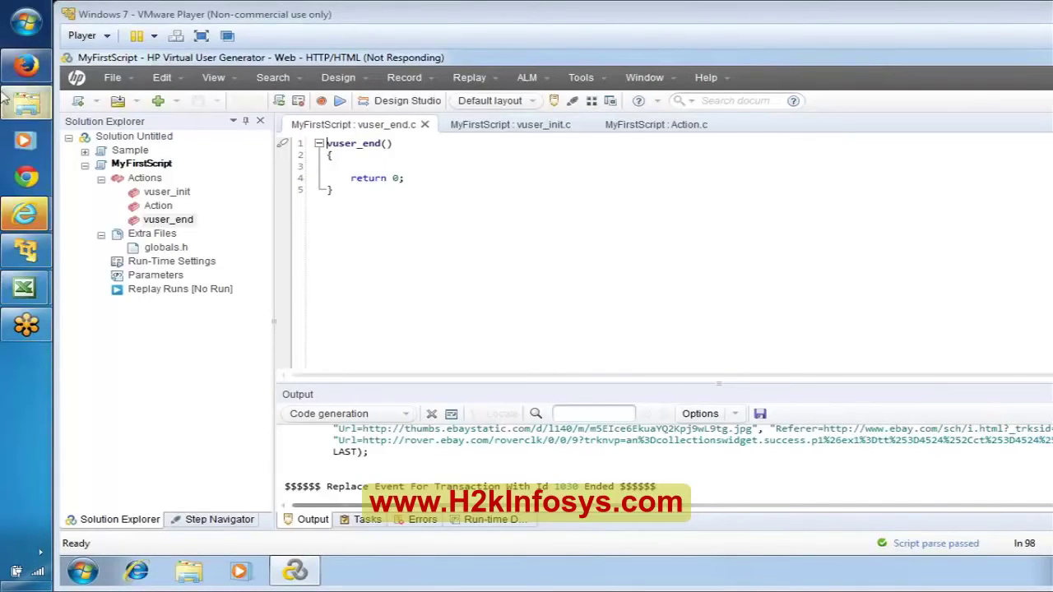
{"action": "left_click", "coordinate": [10, 66]}
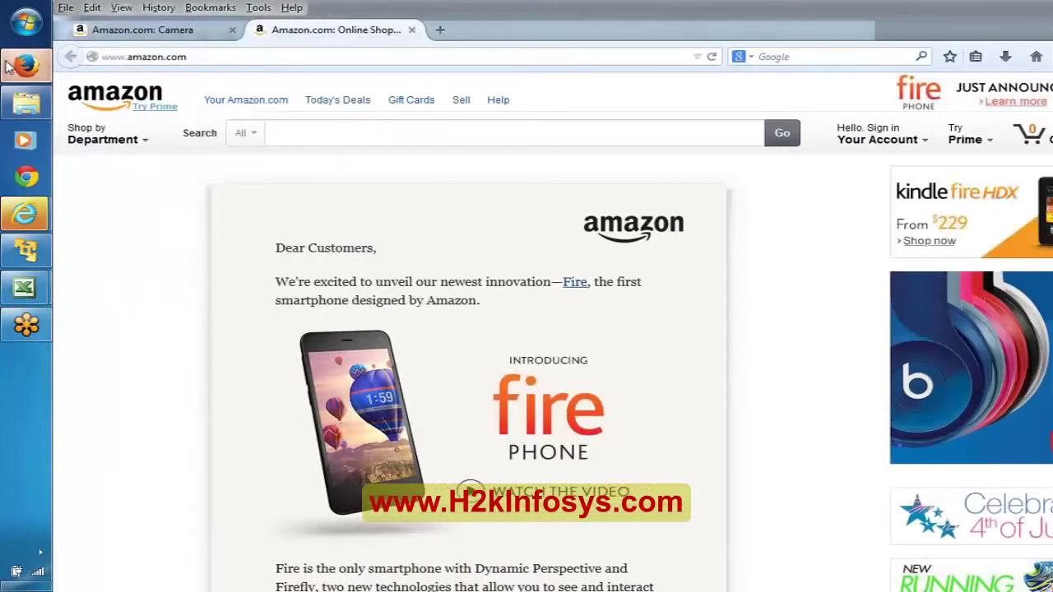
{"action": "left_click", "coordinate": [413, 30]}
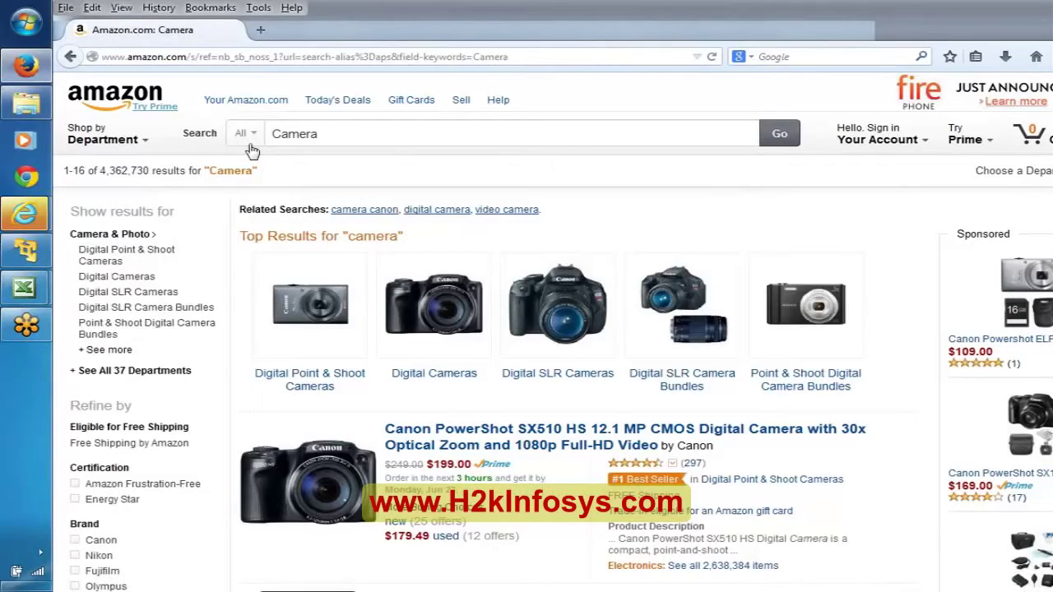
{"action": "left_click", "coordinate": [26, 250]}
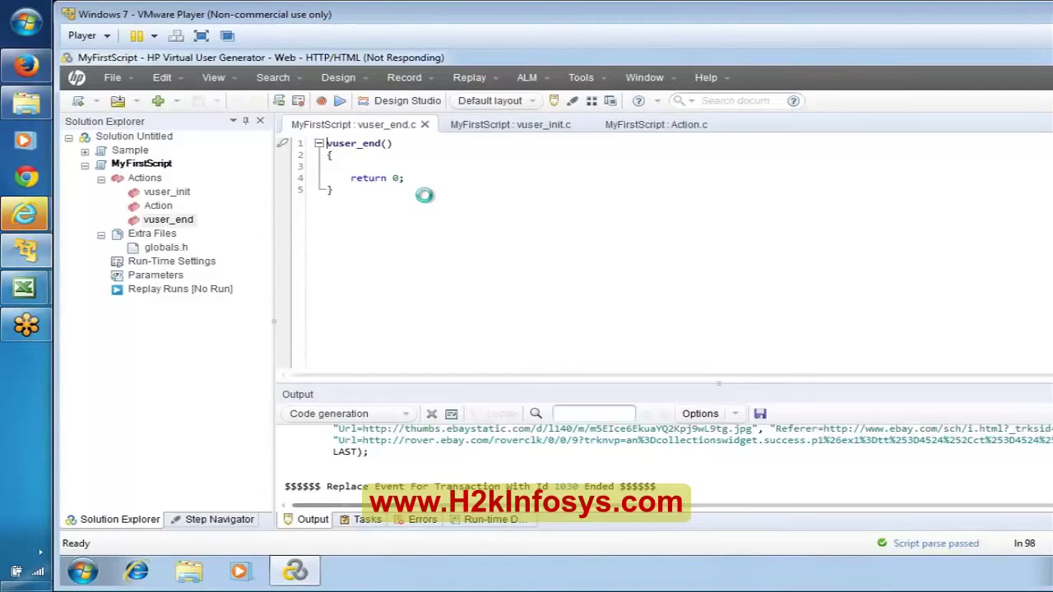
Switch to the LRSyllabus workbook in Excel and review the topics listed under Recording
{"action": "left_click", "coordinate": [23, 287]}
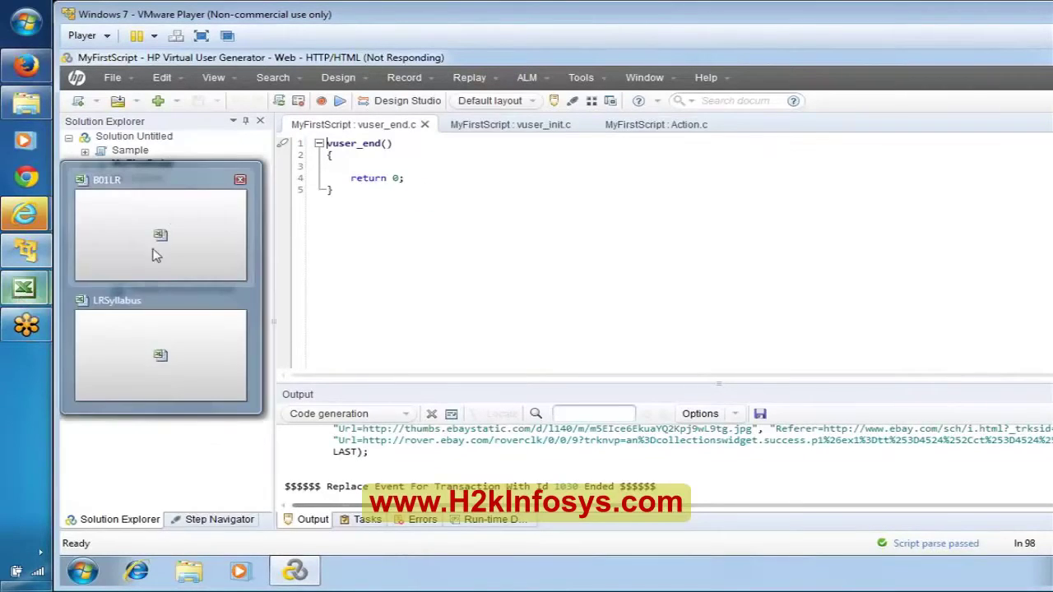
{"action": "left_click", "coordinate": [179, 345]}
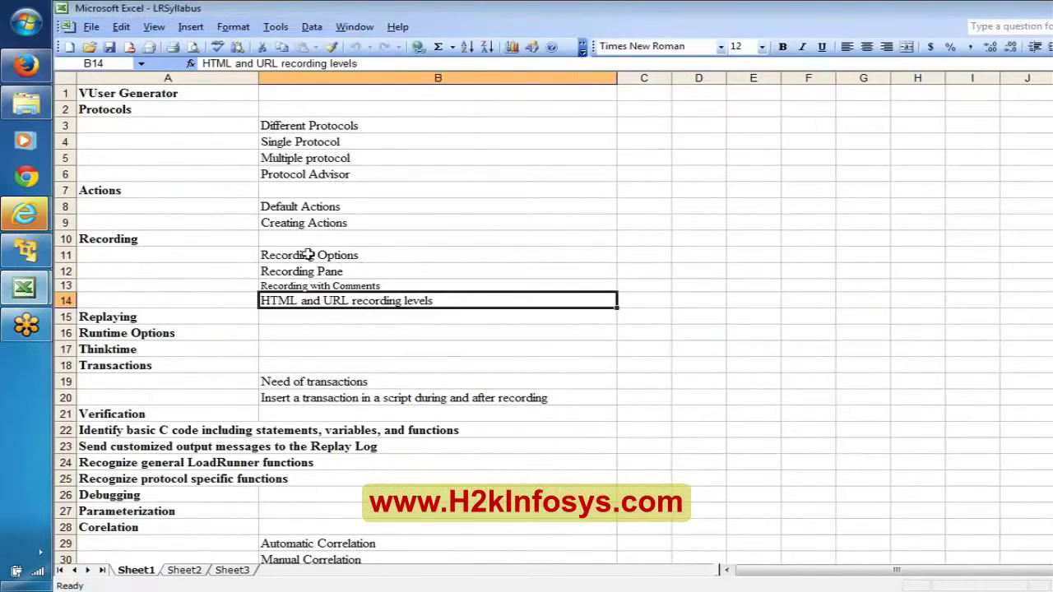
{"action": "key", "text": "Up"}
{"action": "key", "text": "Up"}
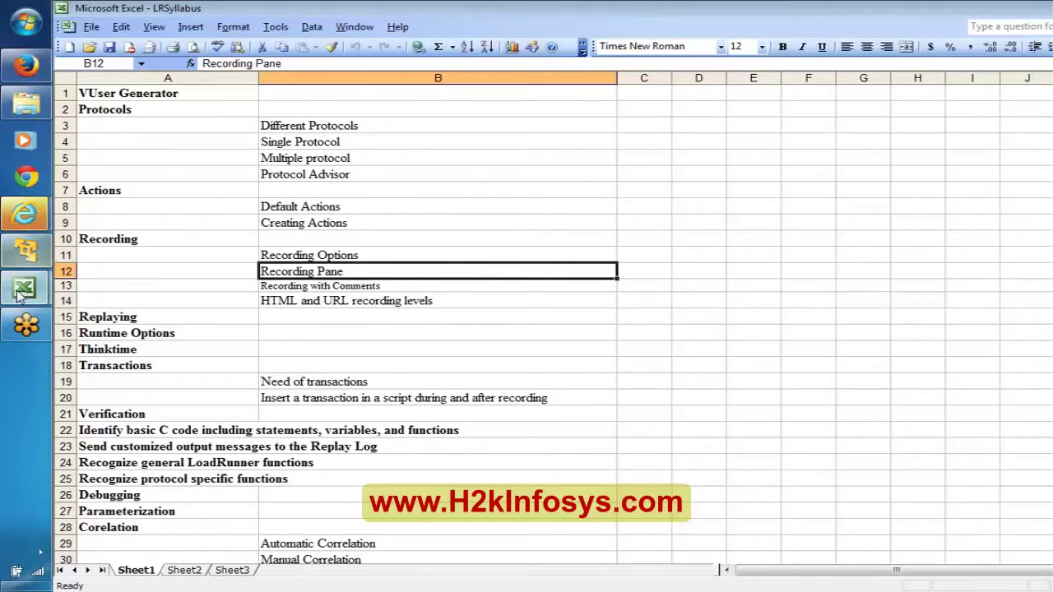
Switch to the B01LR workbook and add the bold heading "Recording pane" in cell B20 of the VUGRecording sheet
{"action": "mouse_move", "coordinate": [24, 287]}
{"action": "left_click", "coordinate": [187, 231]}
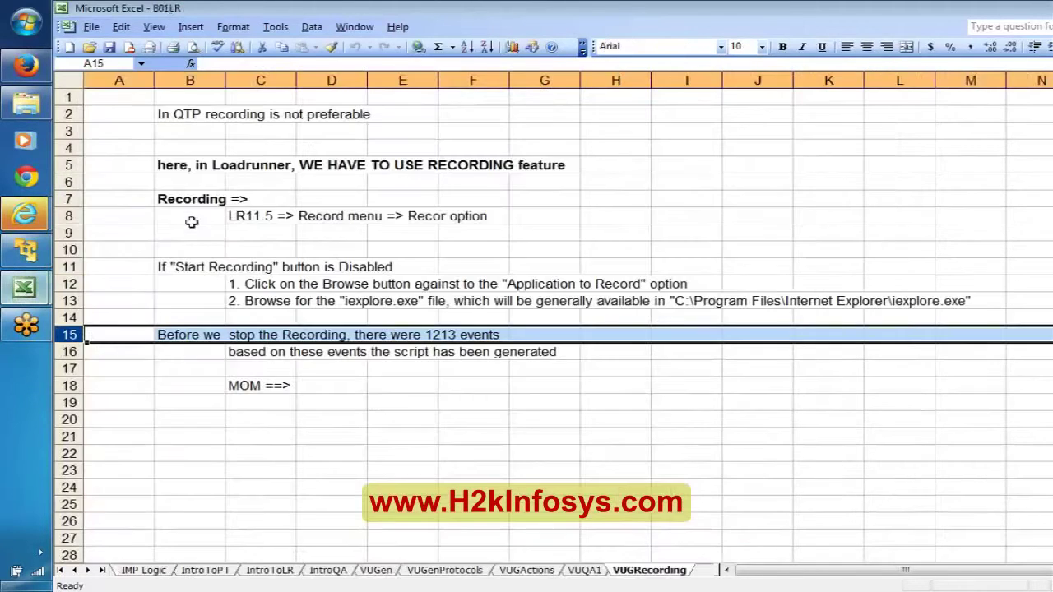
{"action": "left_click", "coordinate": [189, 420]}
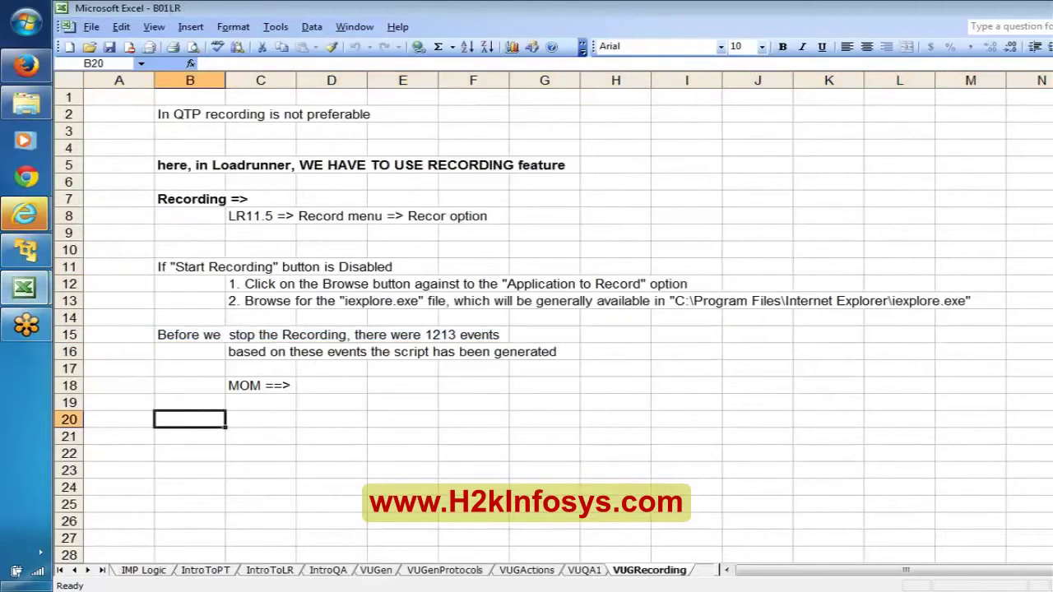
{"action": "type", "text": "Recordi"}
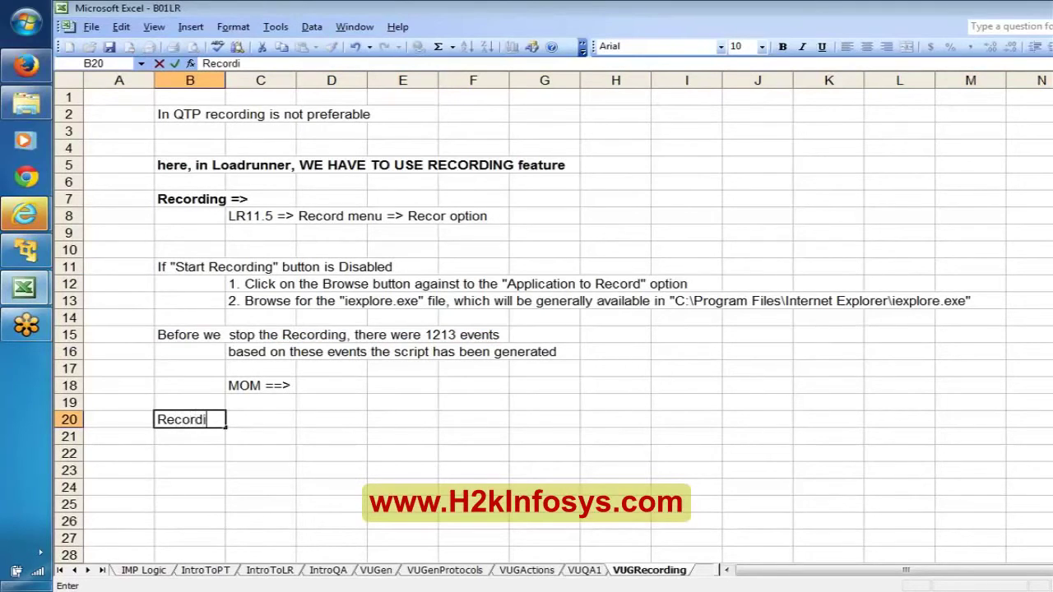
{"action": "type", "text": "ng pane"}
{"action": "left_click", "coordinate": [189, 421]}
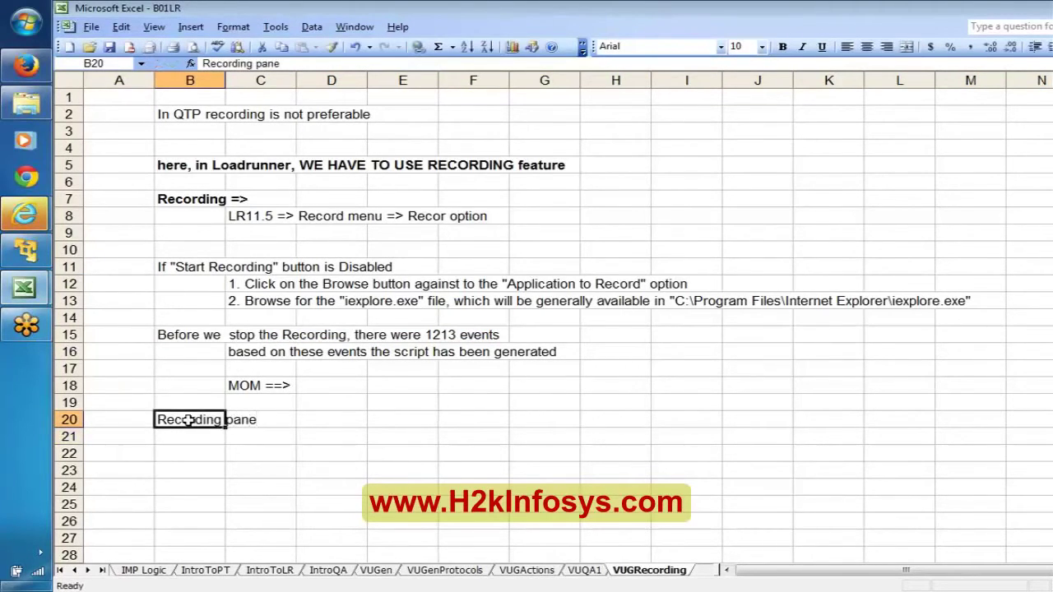
{"action": "key", "text": "ctrl+b"}
List "Stop" and "Pause" in cells C21 and C22 under the Recording pane heading
{"action": "key", "text": "Down"}
{"action": "key", "text": "Right"}
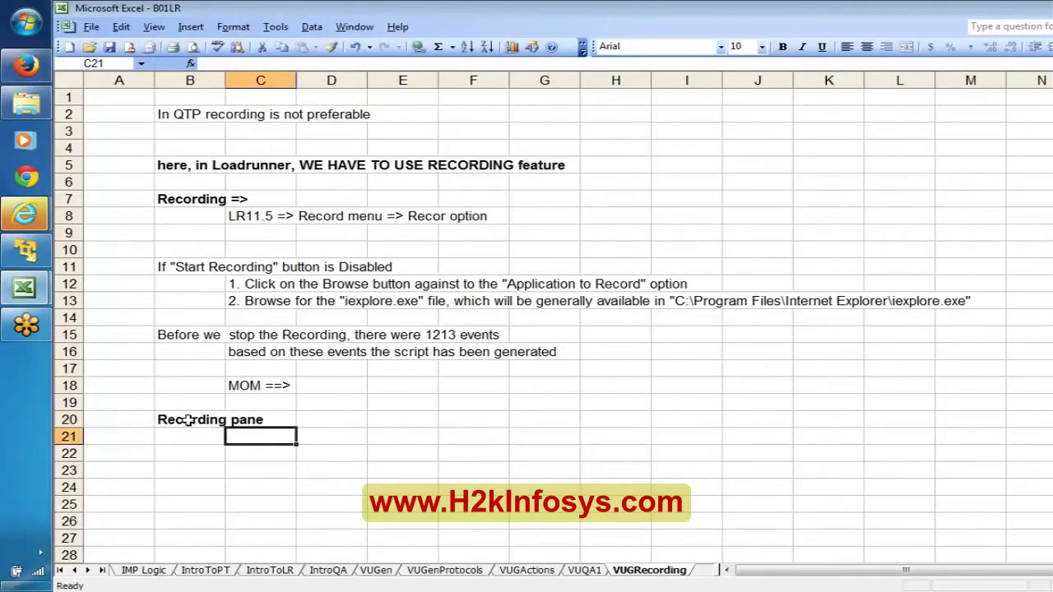
{"action": "type", "text": "Stop"}
{"action": "key", "text": "Return"}
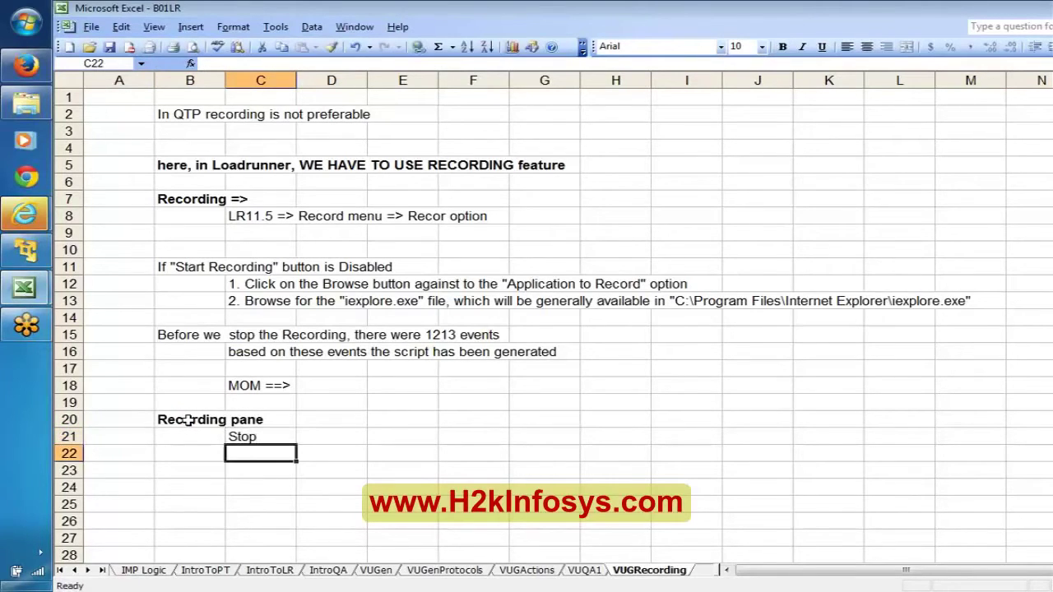
{"action": "type", "text": "Pau"}
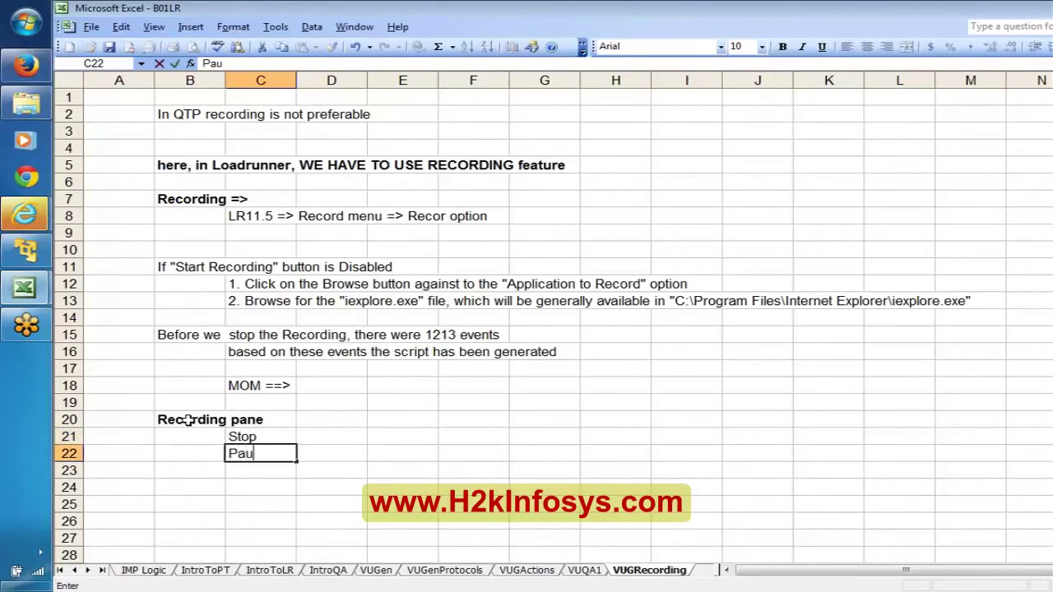
{"action": "type", "text": "se"}
{"action": "key", "text": "Return"}
Add "Change the Action" in cell C23 and "Create a New Action" in cell C24
{"action": "key", "text": "Return"}
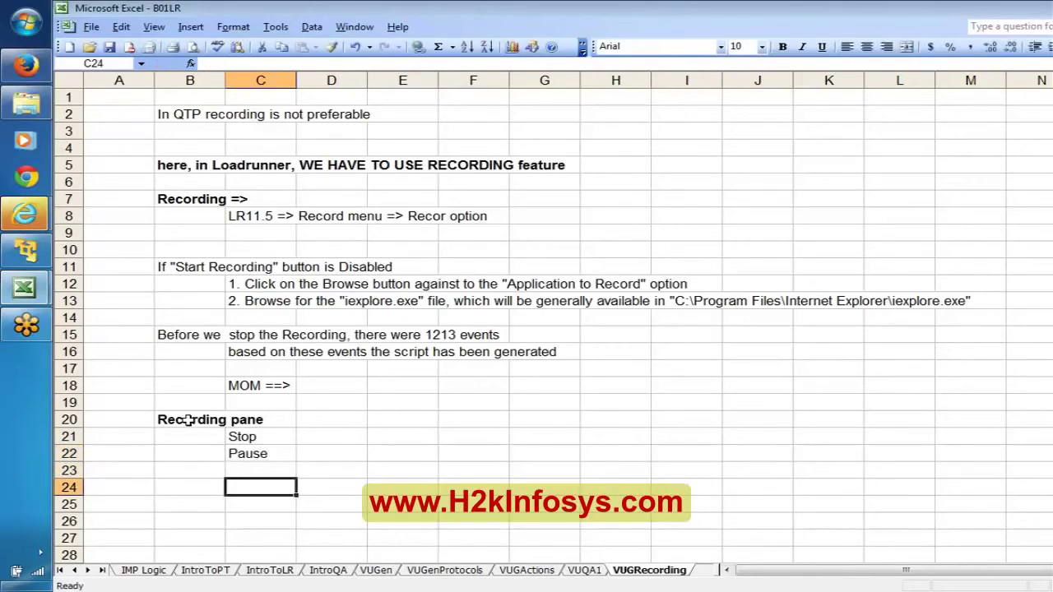
{"action": "key", "text": "Return"}
{"action": "key", "text": "Return"}
{"action": "key", "text": "Return"}
{"action": "key", "text": "Return"}
{"action": "key", "text": "Return"}
{"action": "key", "text": "Return"}
{"action": "key", "text": "Return"}
{"action": "key", "text": "Return"}
{"action": "key", "text": "Return"}
{"action": "key", "text": "Return"}
{"action": "key", "text": "Return"}
{"action": "key", "text": "Return"}
{"action": "key", "text": "Return"}
{"action": "key", "text": "Return"}
{"action": "key", "text": "Return"}
{"action": "key", "text": "Return"}
{"action": "key", "text": "Return"}
{"action": "key", "text": "Return"}
{"action": "key", "text": "Return"}
{"action": "key", "text": "Return"}
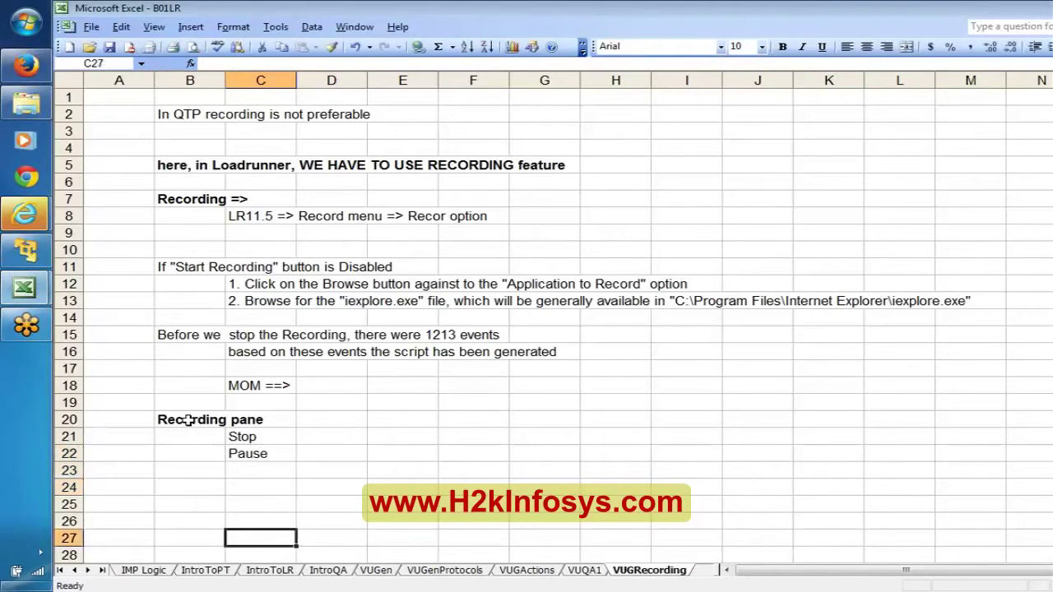
{"action": "scroll", "coordinate": [188, 421], "scroll_direction": "down", "scroll_amount": 1}
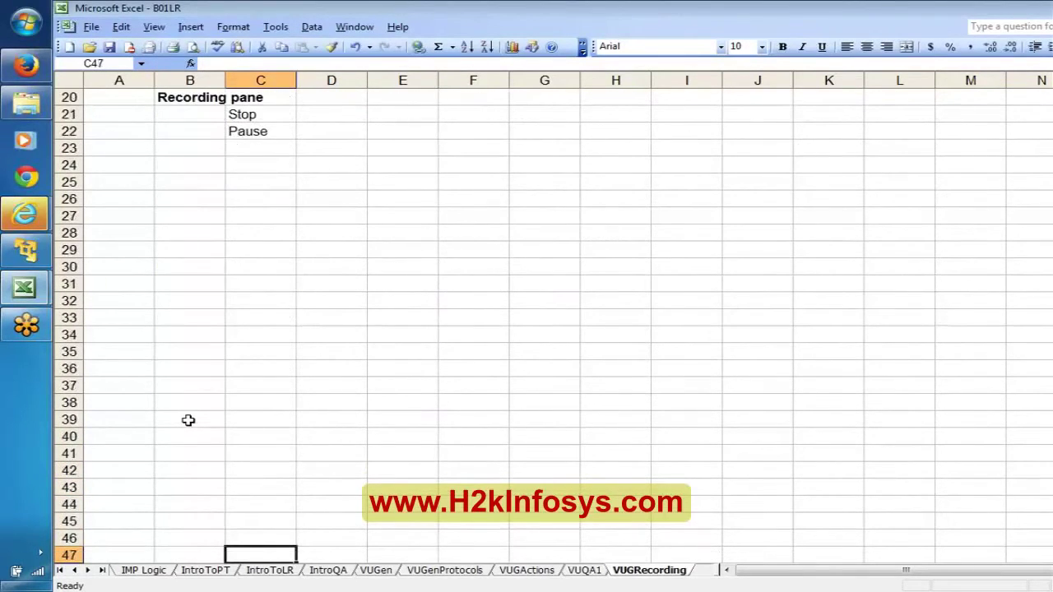
{"action": "left_click", "coordinate": [246, 153]}
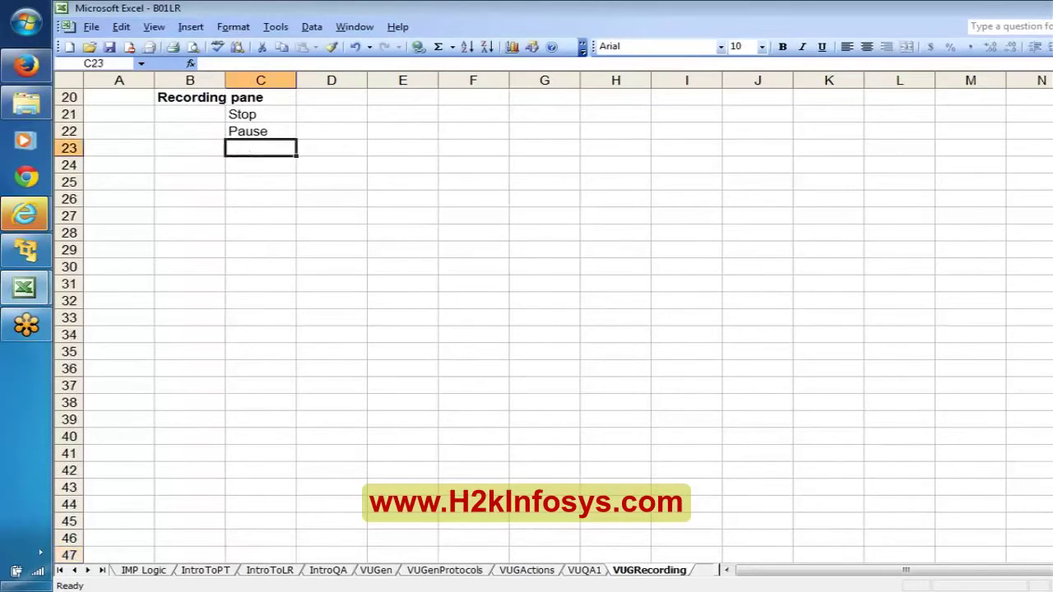
{"action": "type", "text": "Change th"}
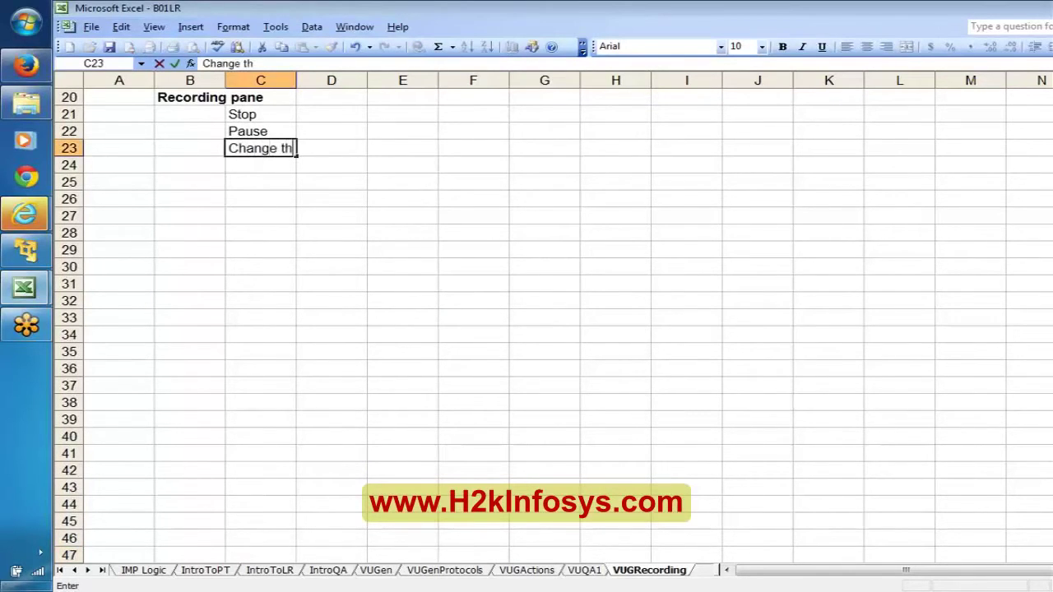
{"action": "type", "text": "e Action"}
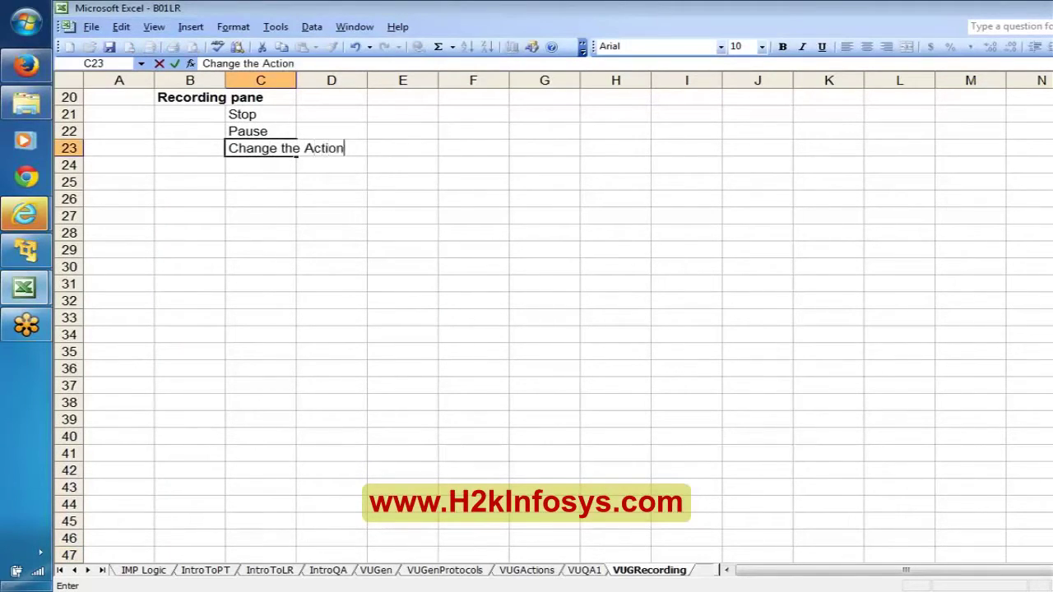
{"action": "key", "text": "Return"}
{"action": "type", "text": "C"}
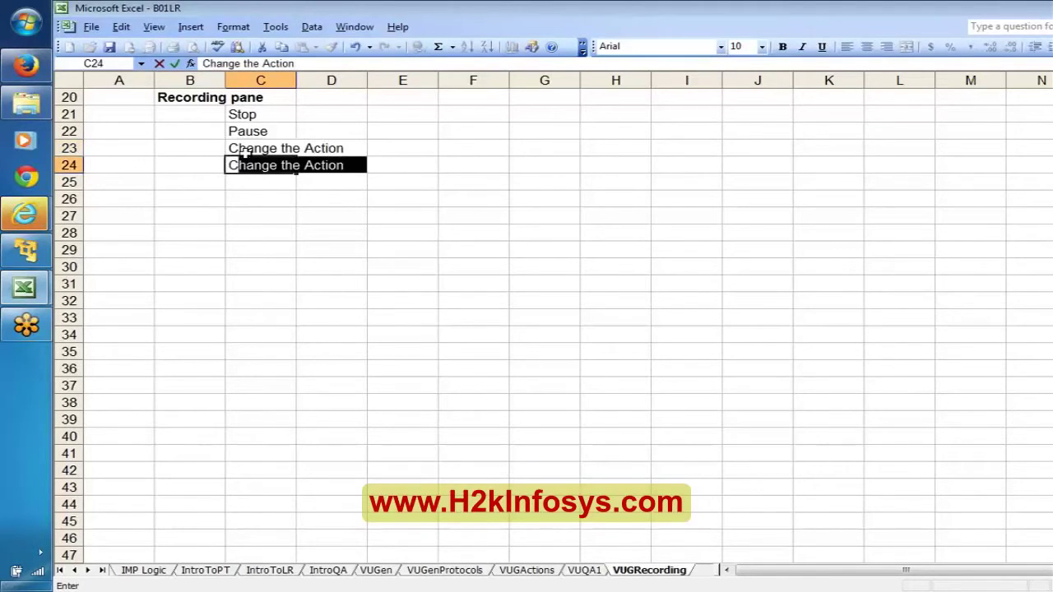
{"action": "type", "text": "rea"}
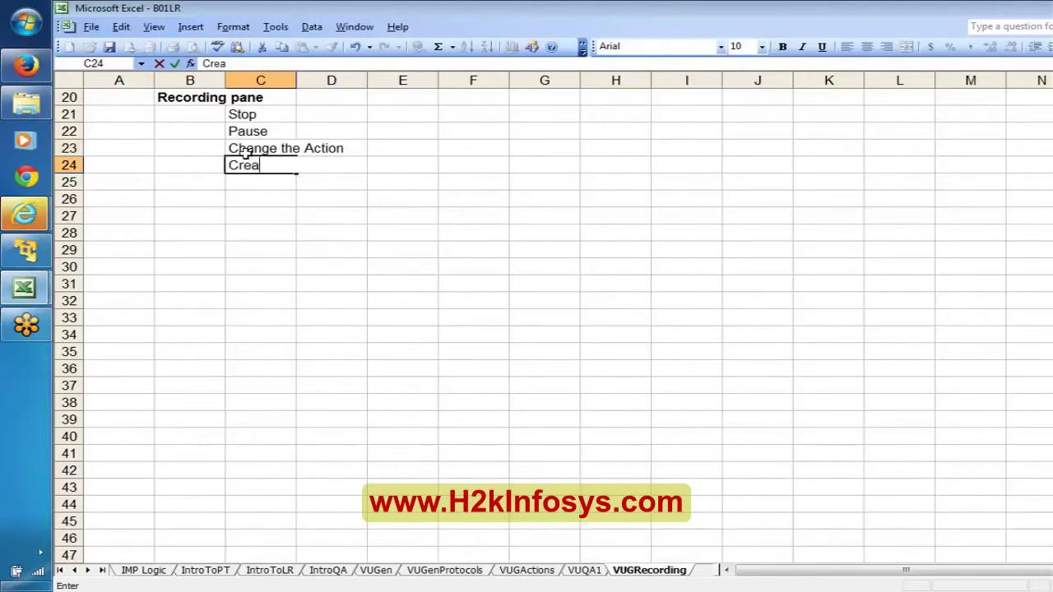
{"action": "type", "text": "te a New "}
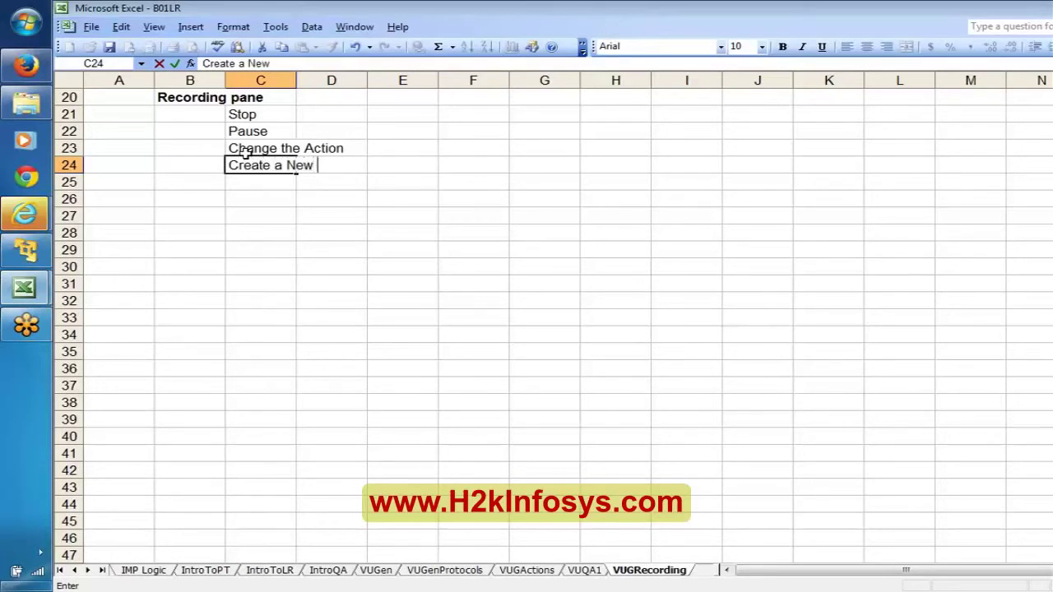
{"action": "type", "text": "Action"}
{"action": "key", "text": "Return"}
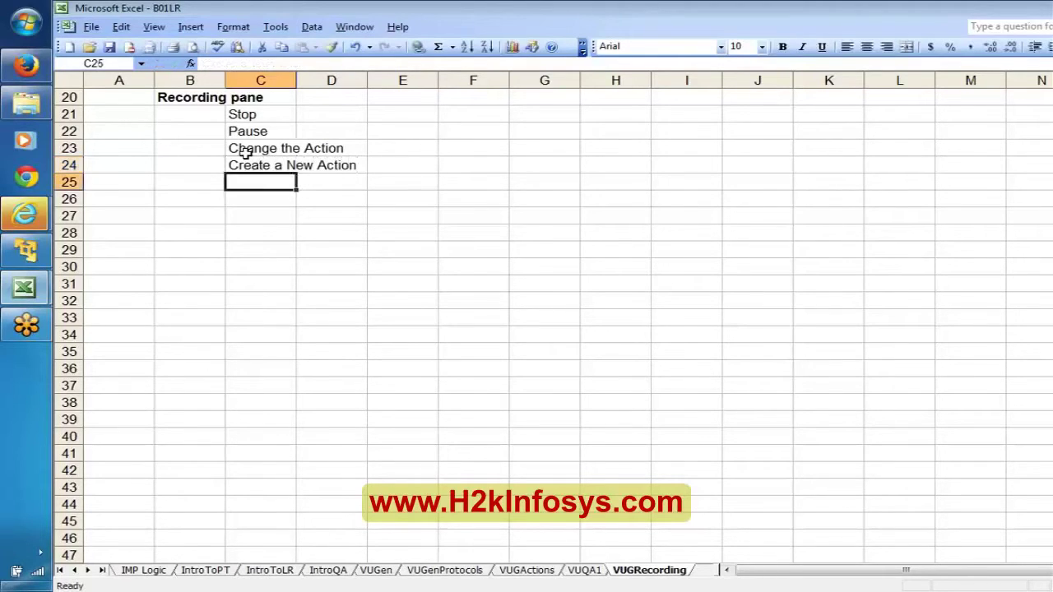
Add "Start transaction" in cell C25 and "Stop transaction" in cell C26 of the Recording pane list
{"action": "key", "text": "Up"}
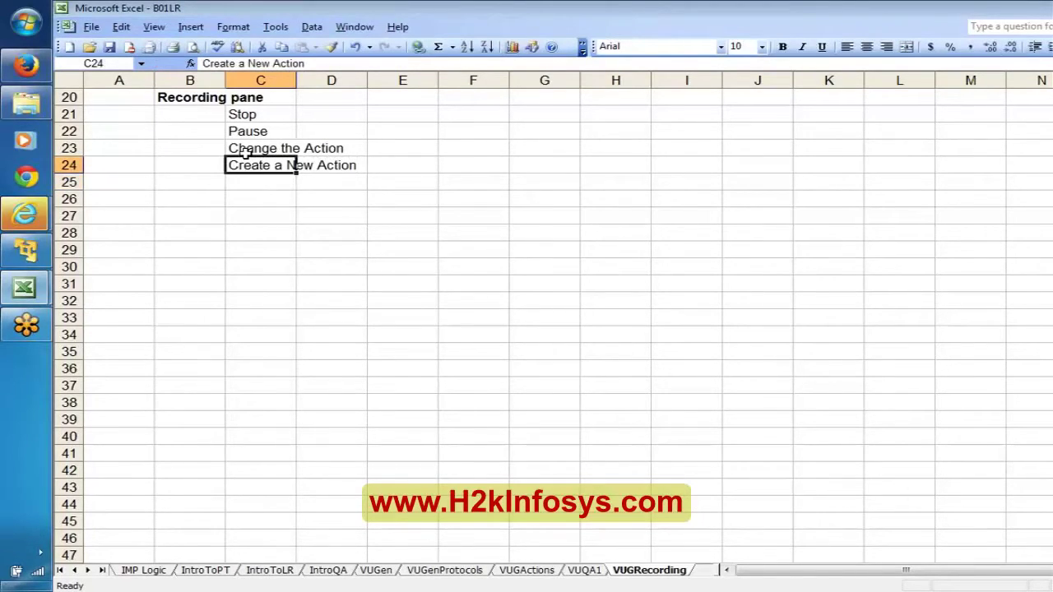
{"action": "key", "text": "Return"}
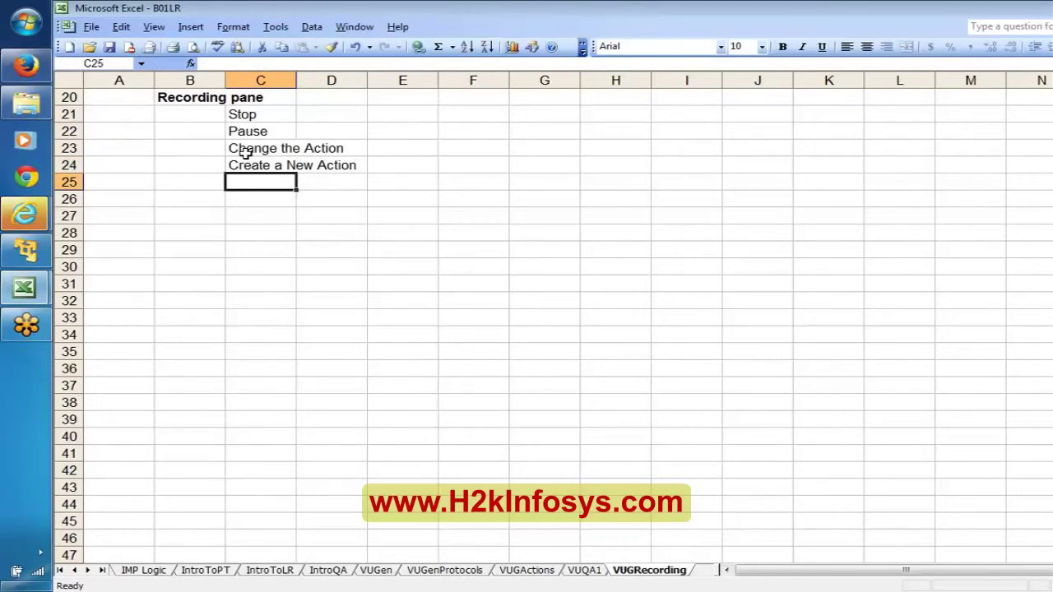
{"action": "type", "text": "Star"}
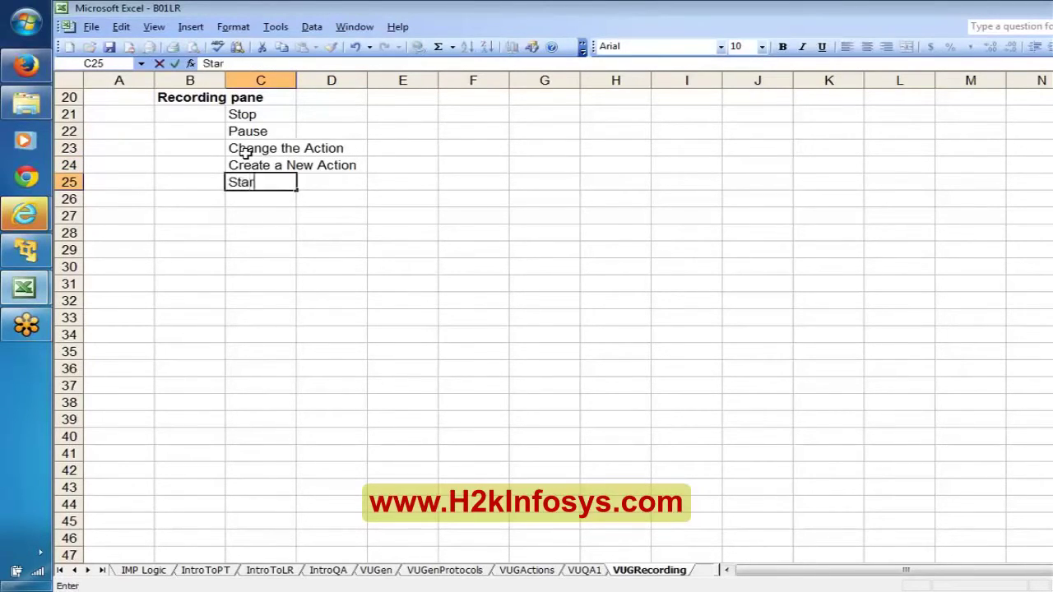
{"action": "type", "text": "t transa"}
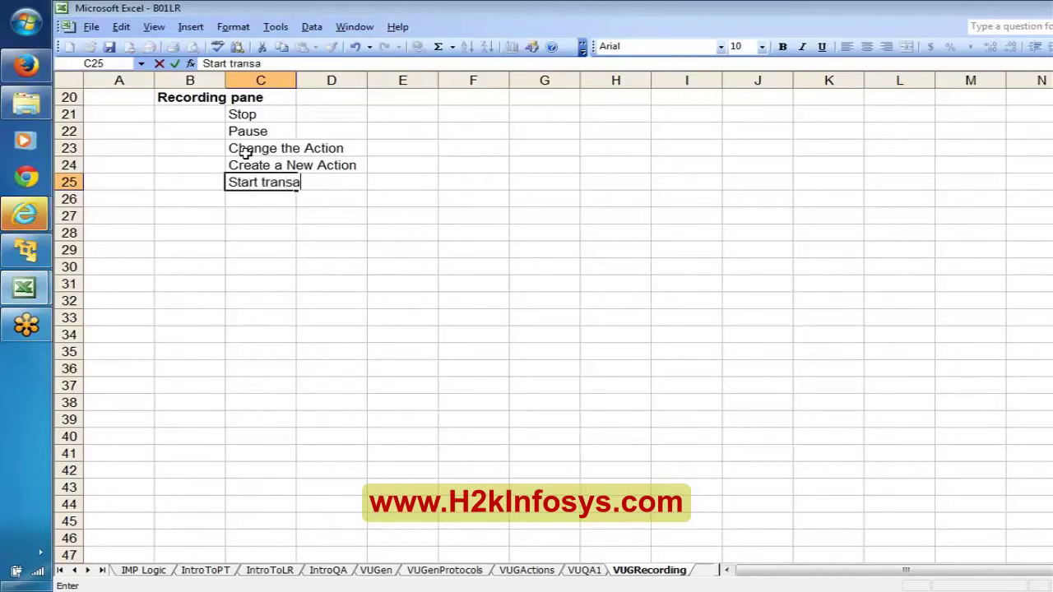
{"action": "type", "text": "ction"}
{"action": "key", "text": "Return"}
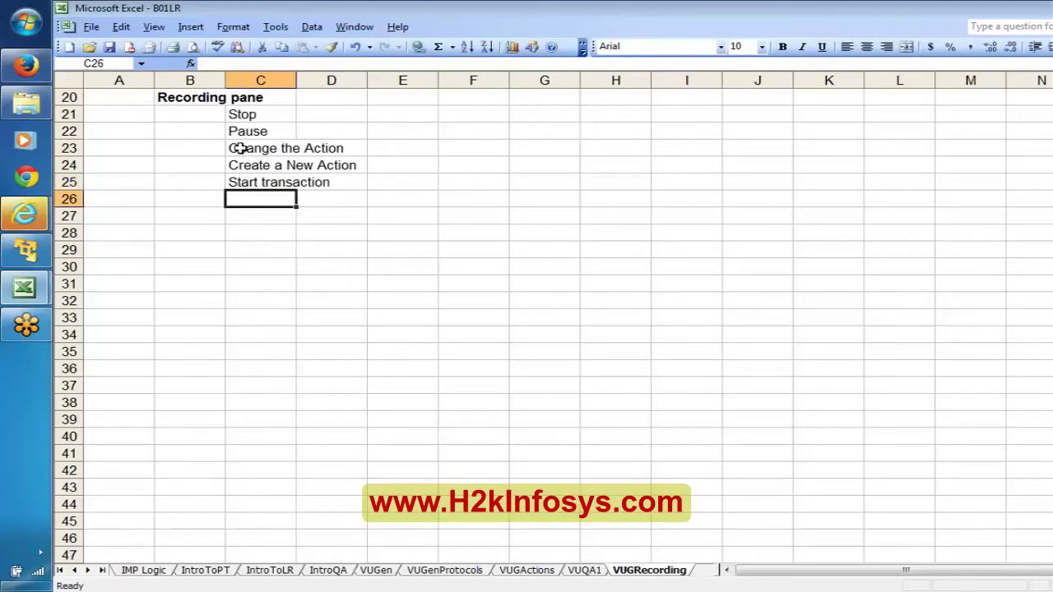
{"action": "left_click", "coordinate": [188, 100]}
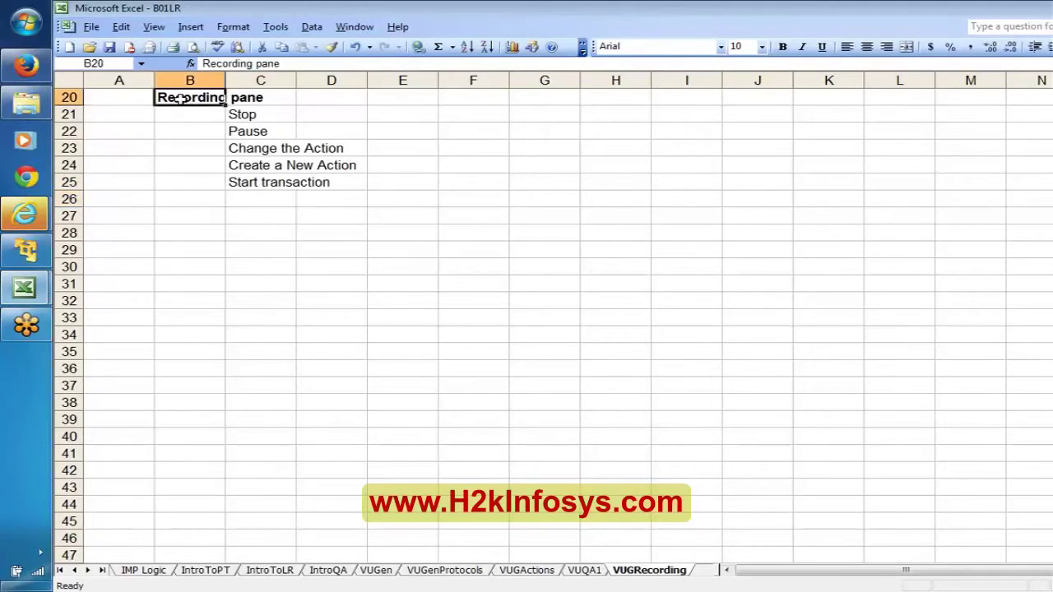
{"action": "left_click", "coordinate": [290, 186]}
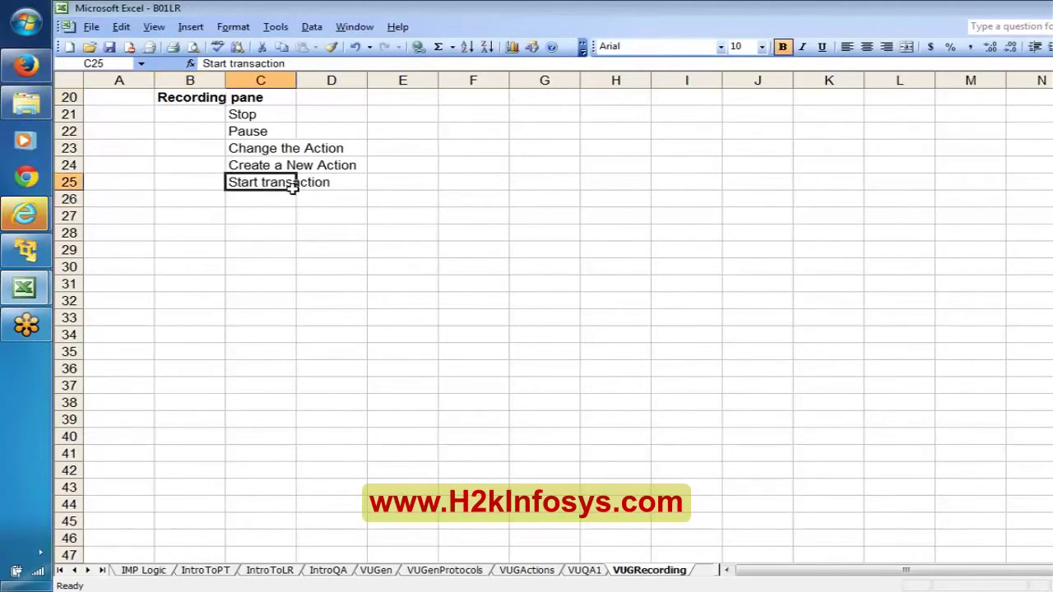
{"action": "left_click", "coordinate": [295, 196]}
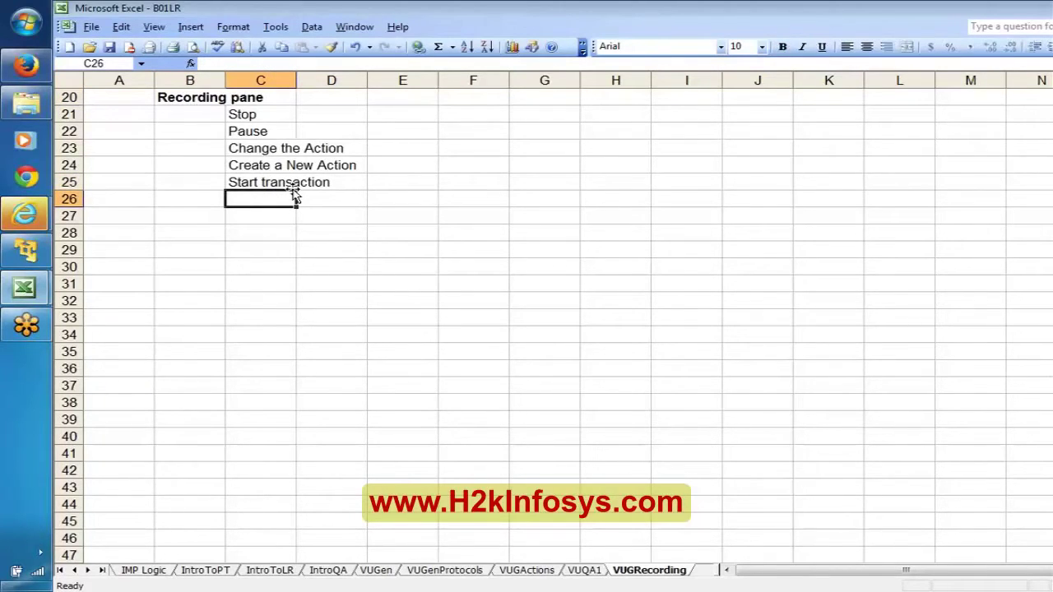
{"action": "type", "text": "Stop"}
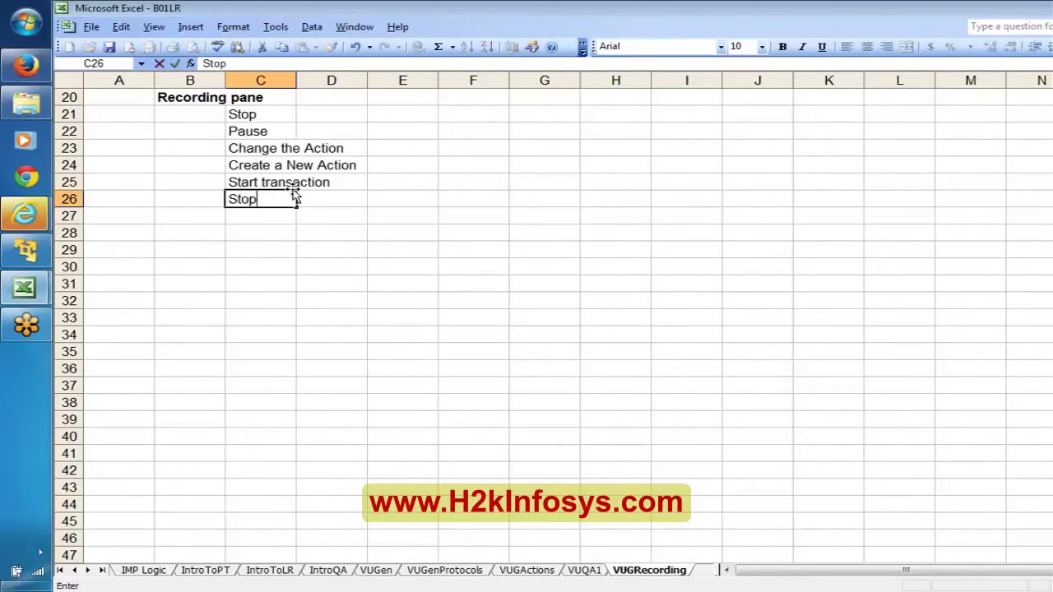
{"action": "type", "text": " transaction"}
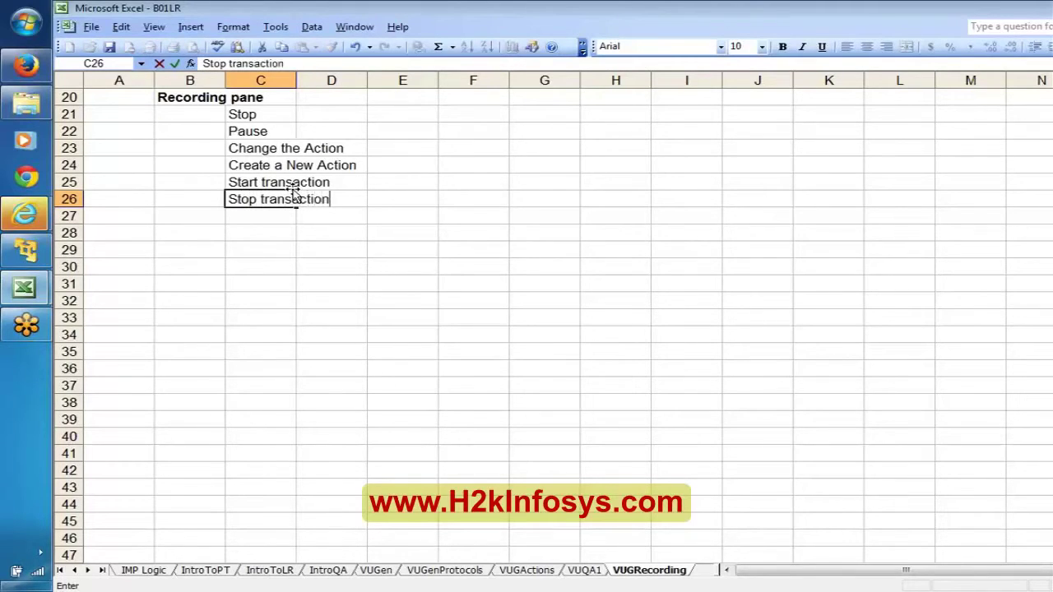
{"action": "key", "text": "Return"}
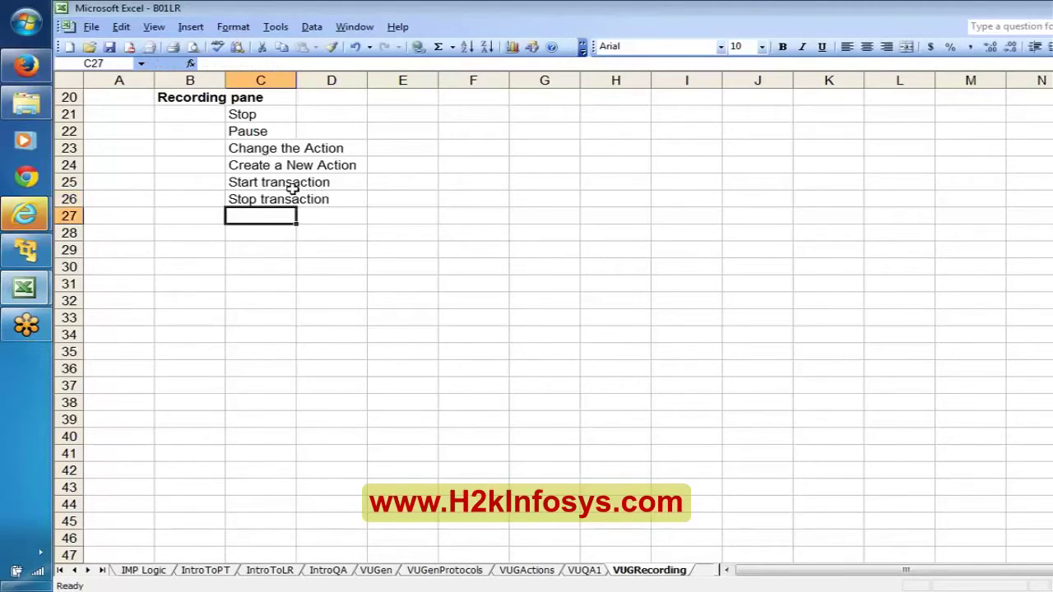
Complete the Recording pane list with "Comments" in cell C27 and "Checkpoint" in cell C28
{"action": "type", "text": "Comments"}
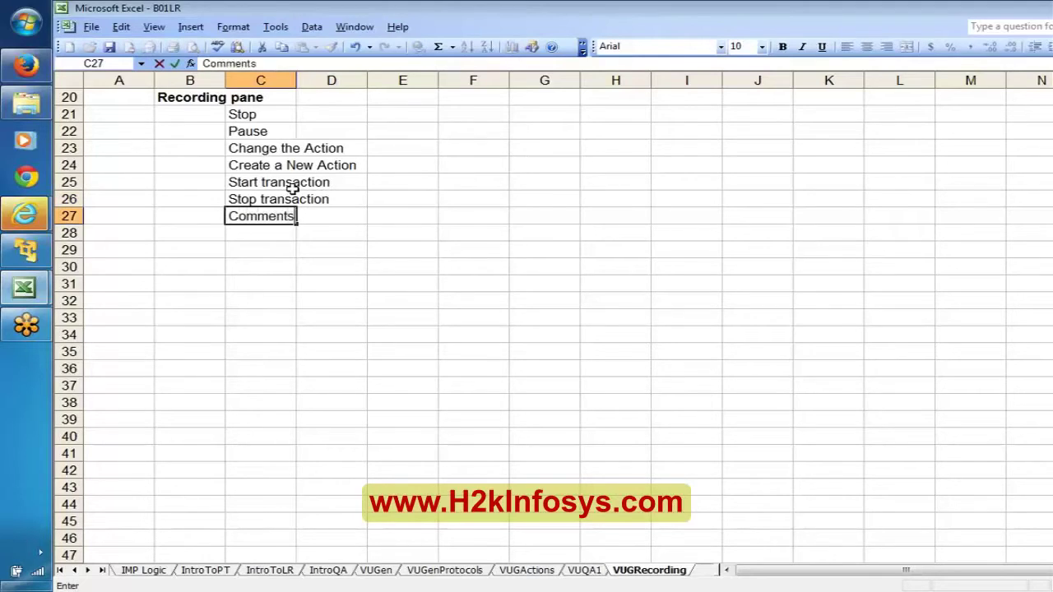
{"action": "key", "text": "Return"}
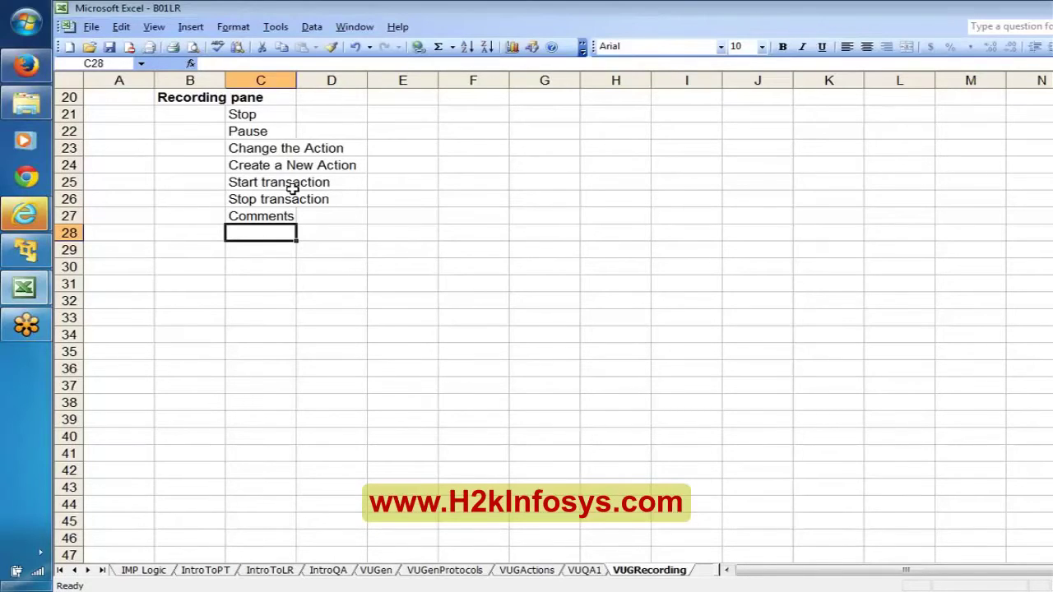
{"action": "type", "text": "Checkpoin"}
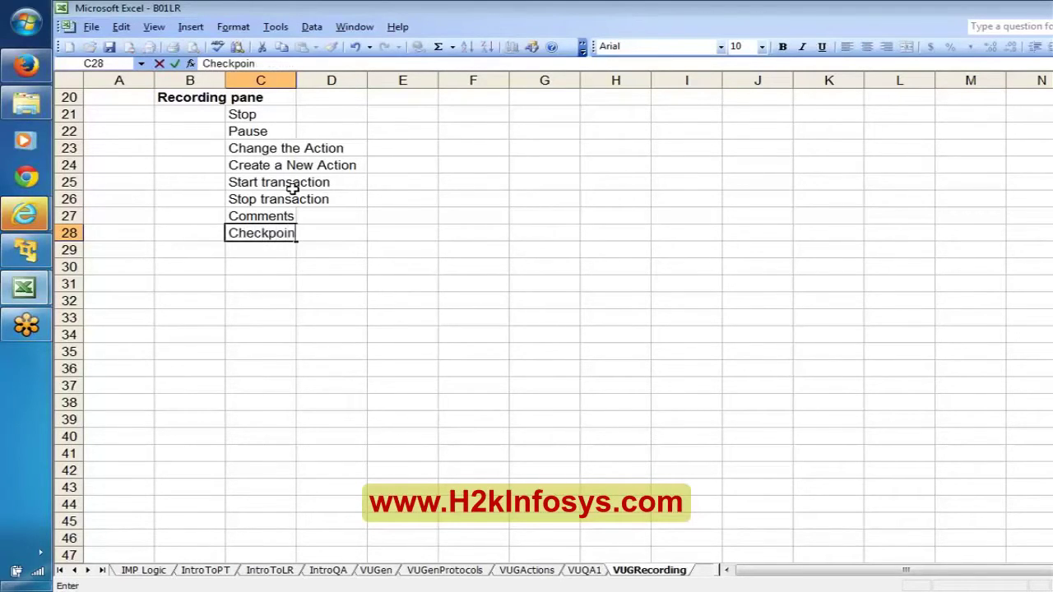
{"action": "type", "text": "t"}
{"action": "key", "text": "Return"}
Review the Recording pane options in C21:C28, focusing on the Stop and Pause entries
{"action": "key", "text": "Up"}
{"action": "key", "text": "shift+Up"}
{"action": "key", "text": "shift+Up"}
{"action": "key", "text": "shift+Up"}
{"action": "key", "text": "shift+Up"}
{"action": "key", "text": "shift+Up"}
{"action": "key", "text": "shift+Up"}
{"action": "key", "text": "shift+Up"}
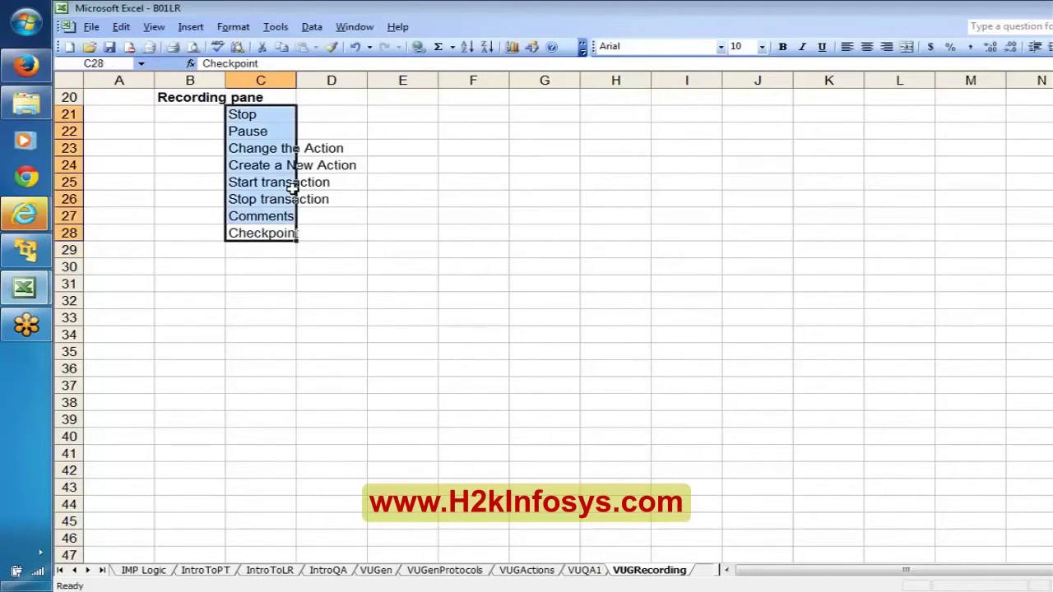
{"action": "left_click", "coordinate": [245, 114]}
{"action": "key", "text": "Down"}
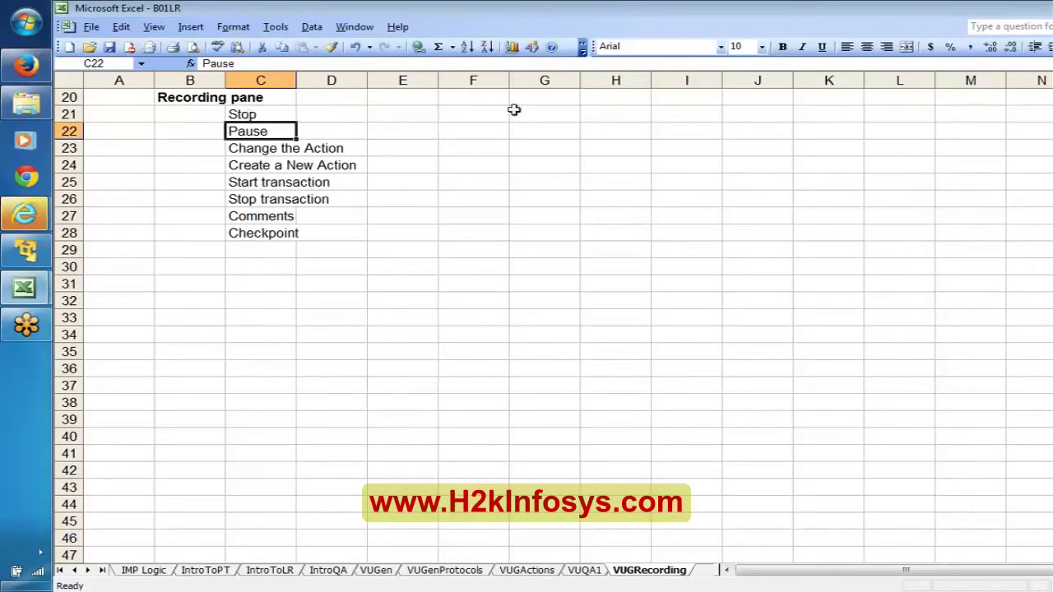
Start a sample business flow beside the Recording pane list with "Login" in cell F22 and "SearchItem" in F23
{"action": "left_click", "coordinate": [501, 136]}
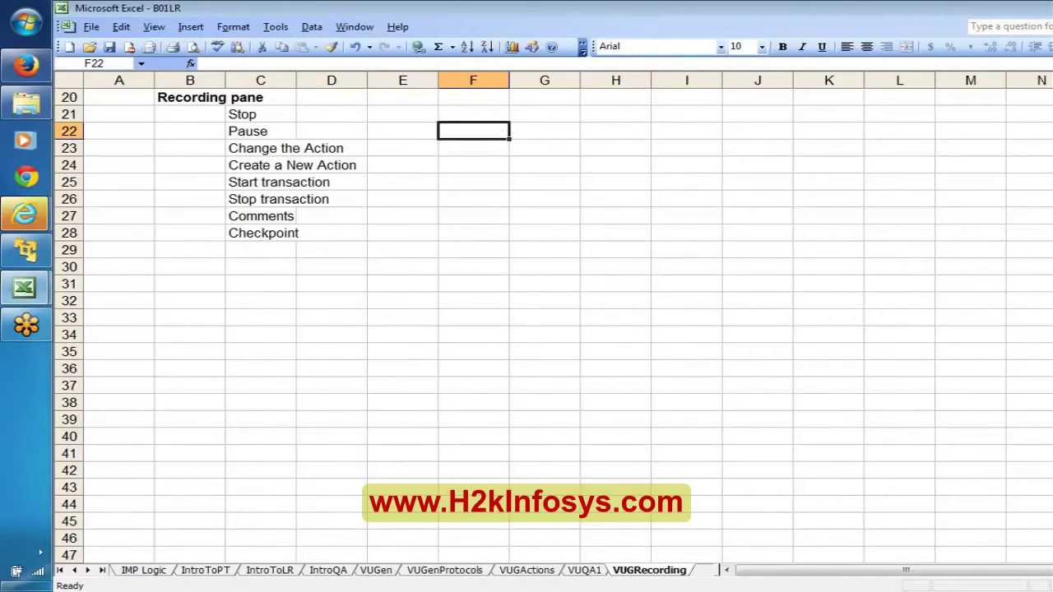
{"action": "type", "text": "Login"}
{"action": "key", "text": "Return"}
{"action": "type", "text": "S"}
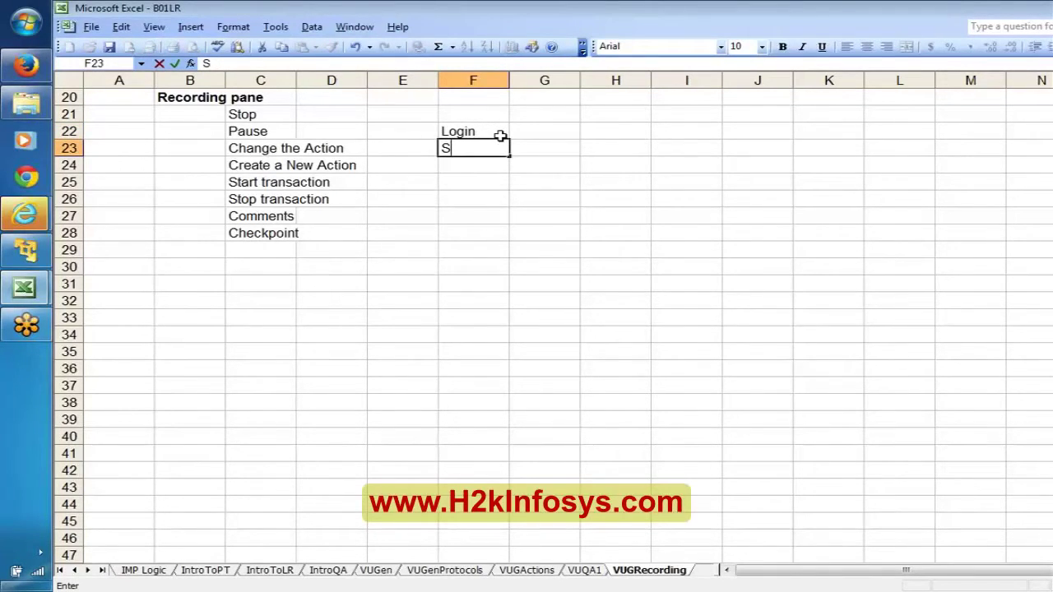
{"action": "type", "text": "earchItem"}
{"action": "key", "text": "Return"}
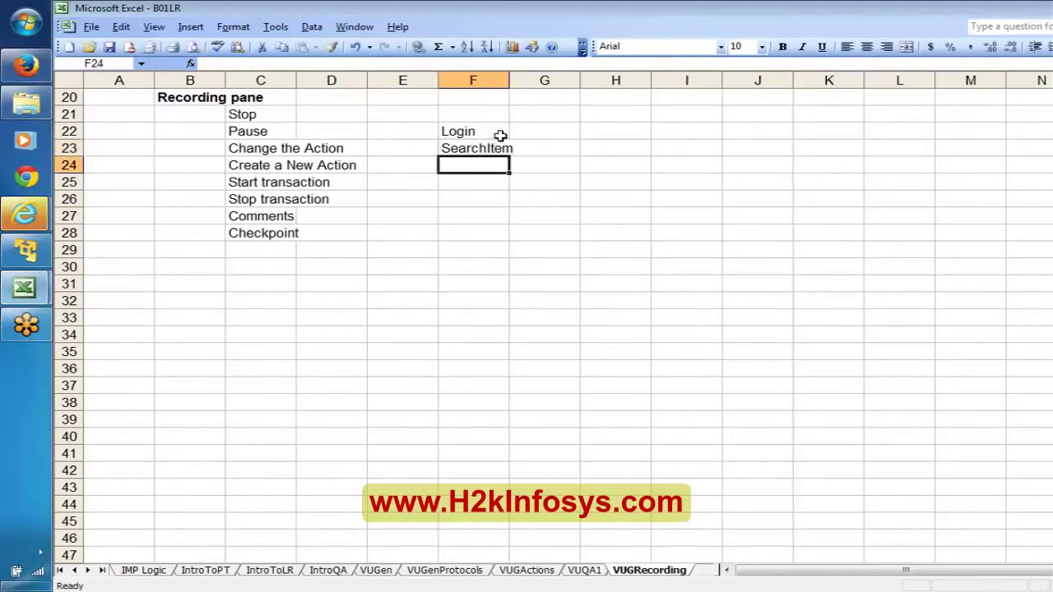
Continue the sample flow with "AddToCart" in cell F24, "Checkout" in F25 and "Logout" in F26
{"action": "type", "text": "Add"}
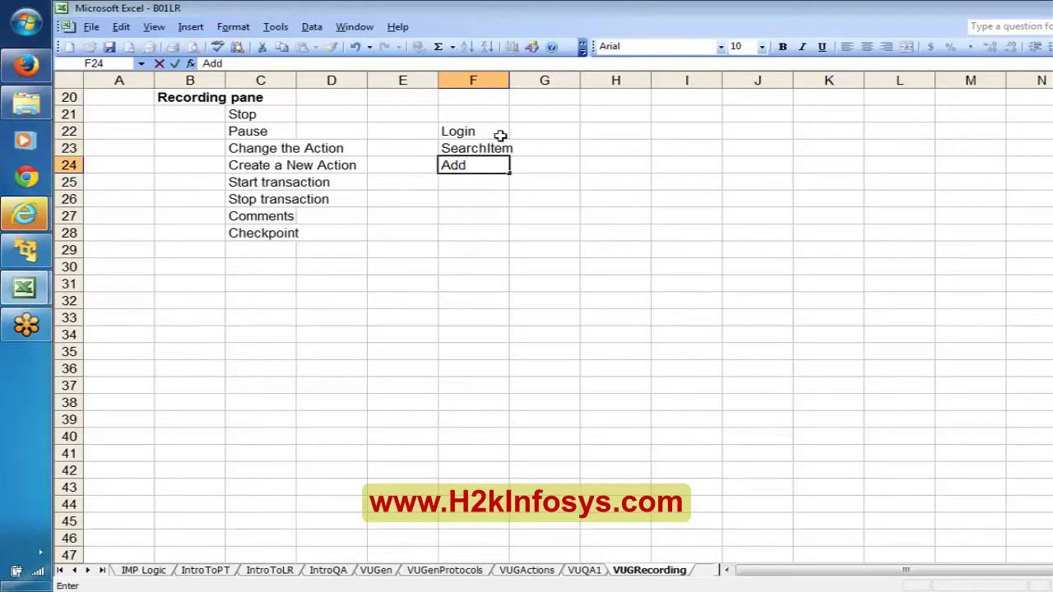
{"action": "type", "text": "ToCart"}
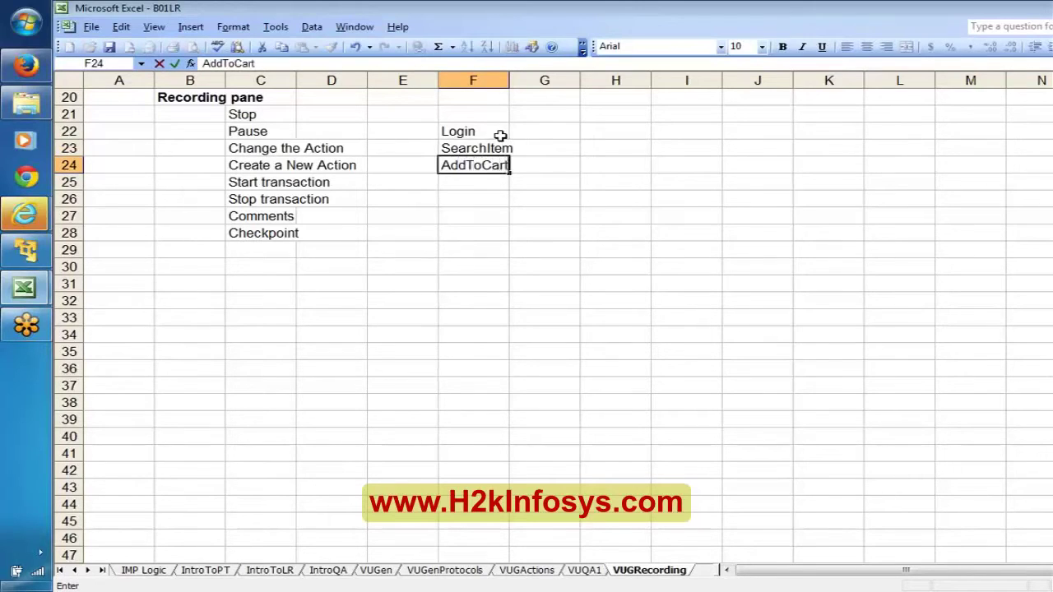
{"action": "key", "text": "Return"}
{"action": "type", "text": "Checkout"}
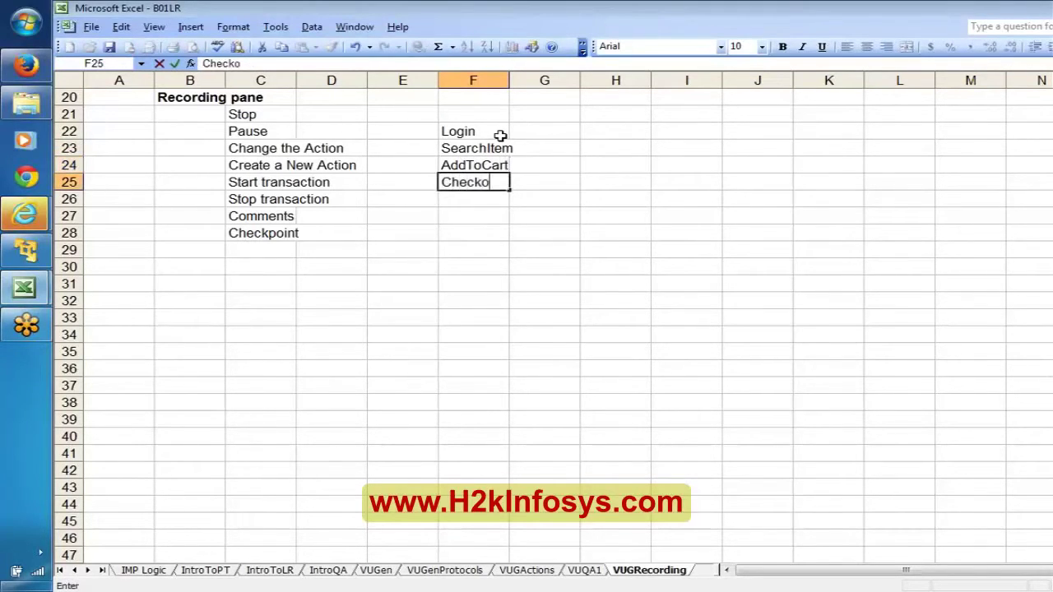
{"action": "key", "text": "Return"}
{"action": "type", "text": "Logout"}
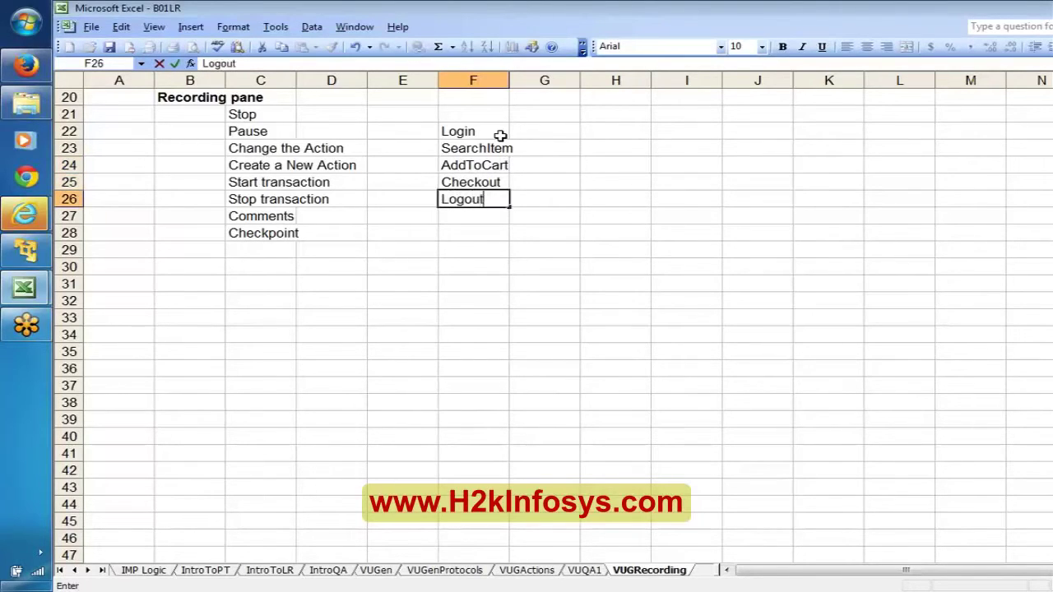
{"action": "key", "text": "ctrl+Return"}
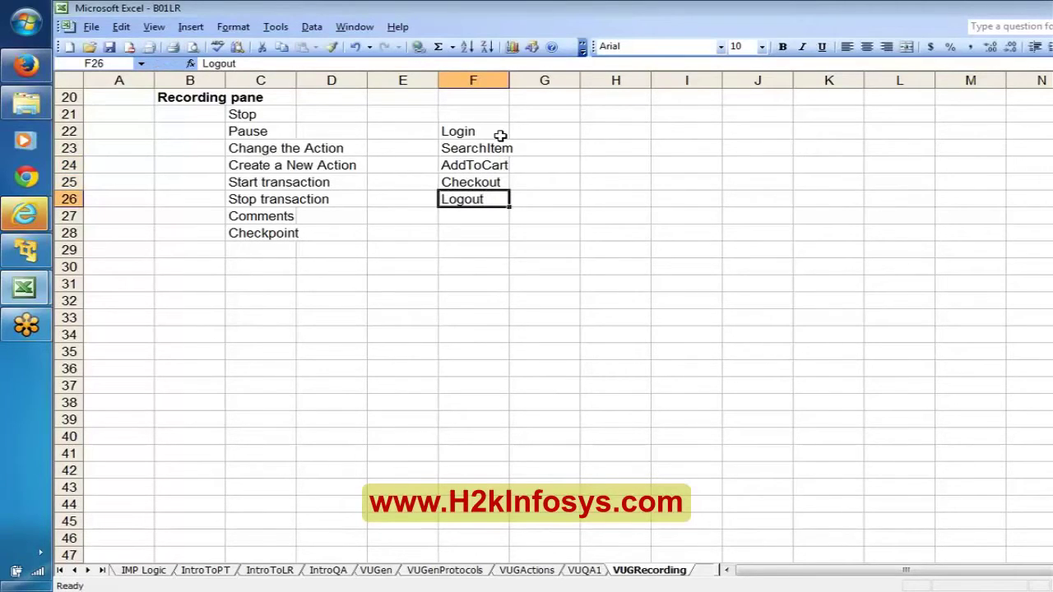
Make the AddToCart entry in cell F24 bold
{"action": "key", "text": "Up"}
{"action": "key", "text": "Up"}
{"action": "key", "text": "ctrl+b"}
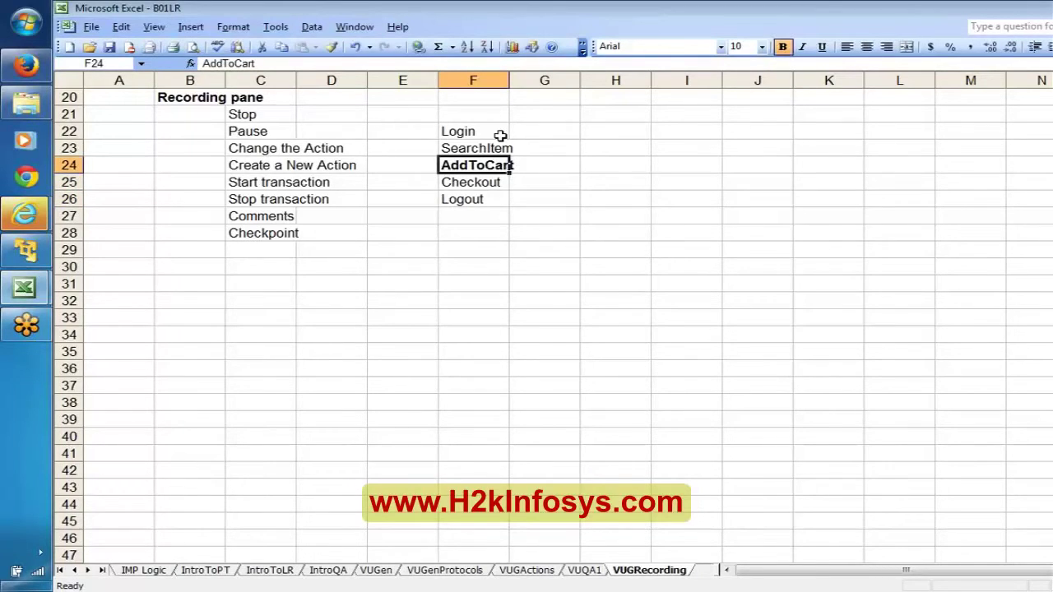
{"action": "key", "text": "Up"}
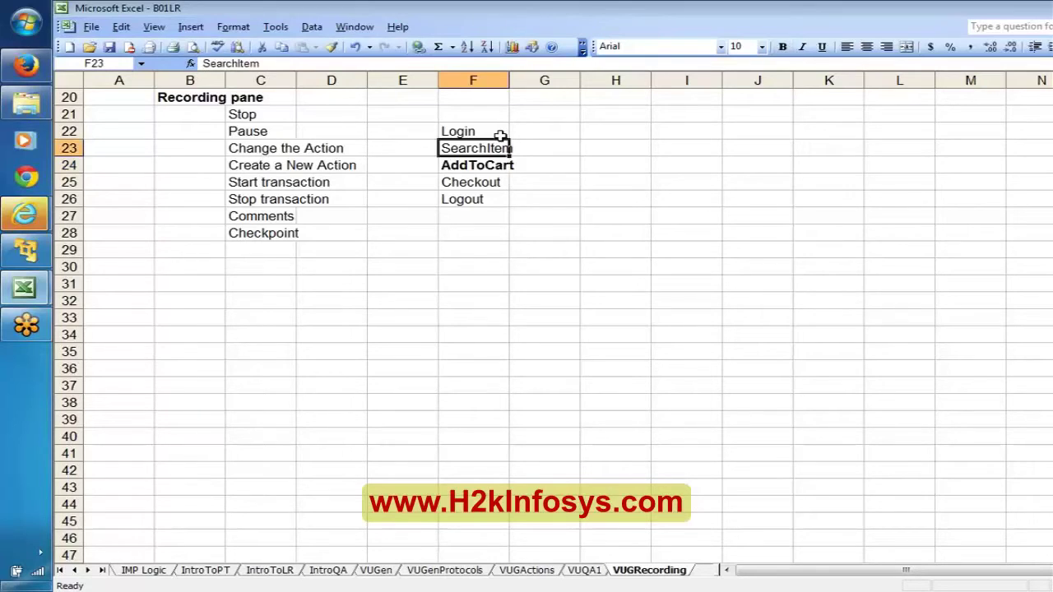
Examine how the Pause option relates to AddToCart in the F22:F26 flow, and look at the Checkpoint and Comments entries
{"action": "left_click_drag", "start_coordinate": [500, 136], "coordinate": [493, 144]}
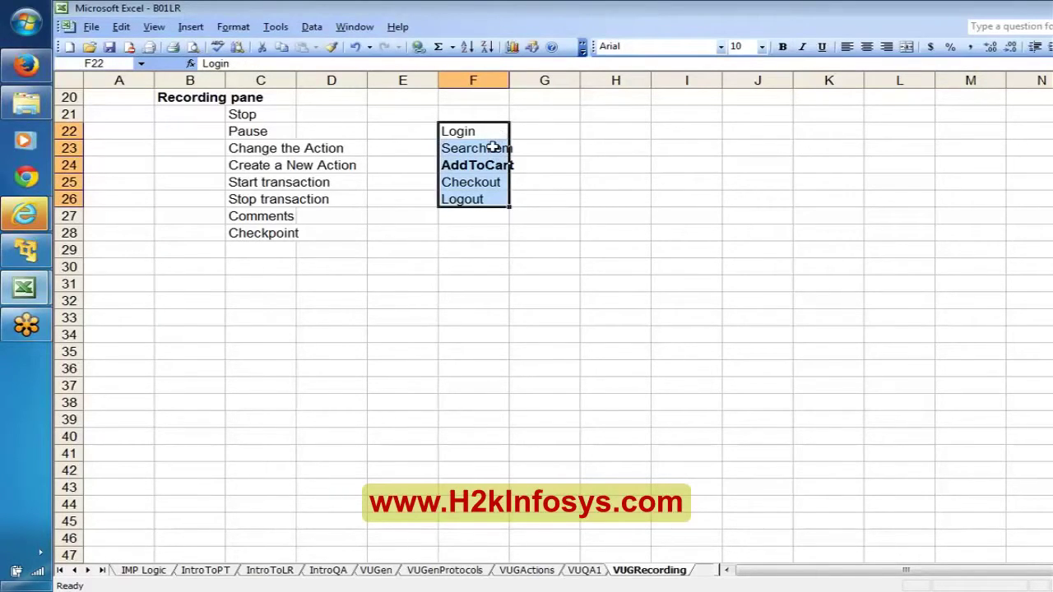
{"action": "left_click", "coordinate": [472, 165]}
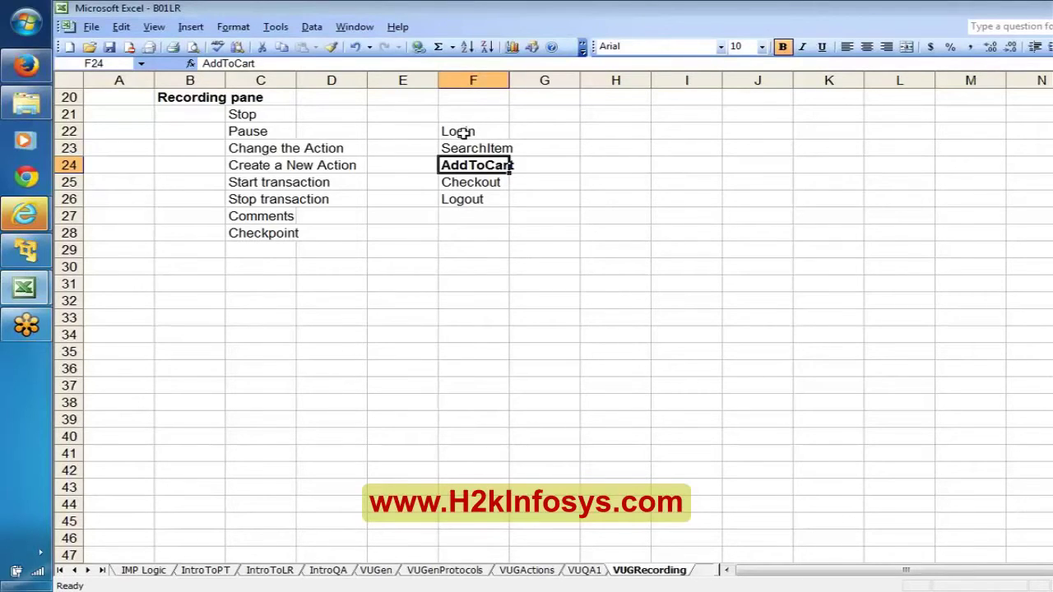
{"action": "left_click", "coordinate": [277, 132]}
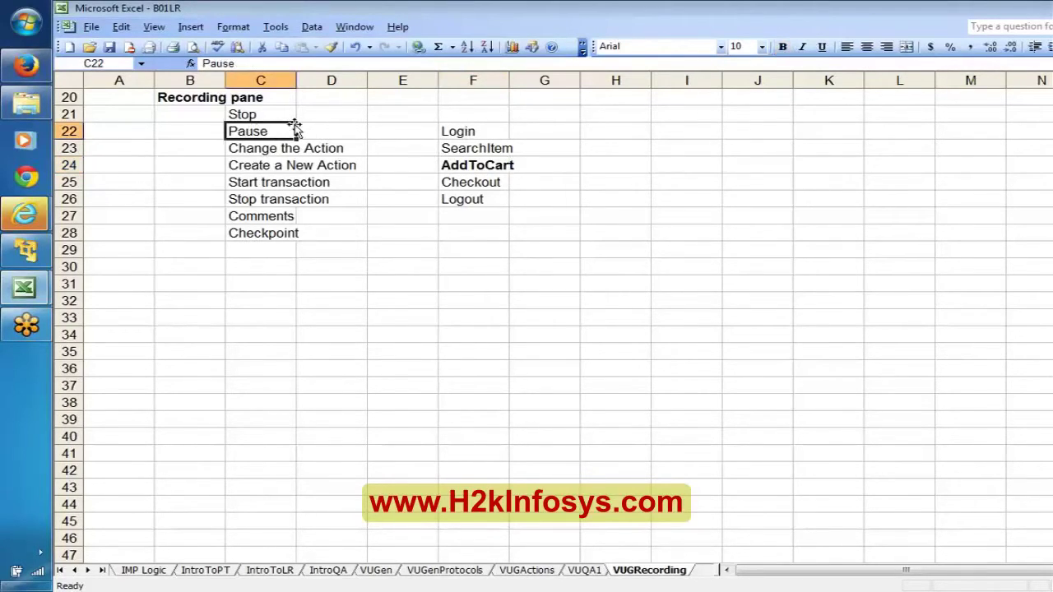
{"action": "left_click", "coordinate": [467, 166]}
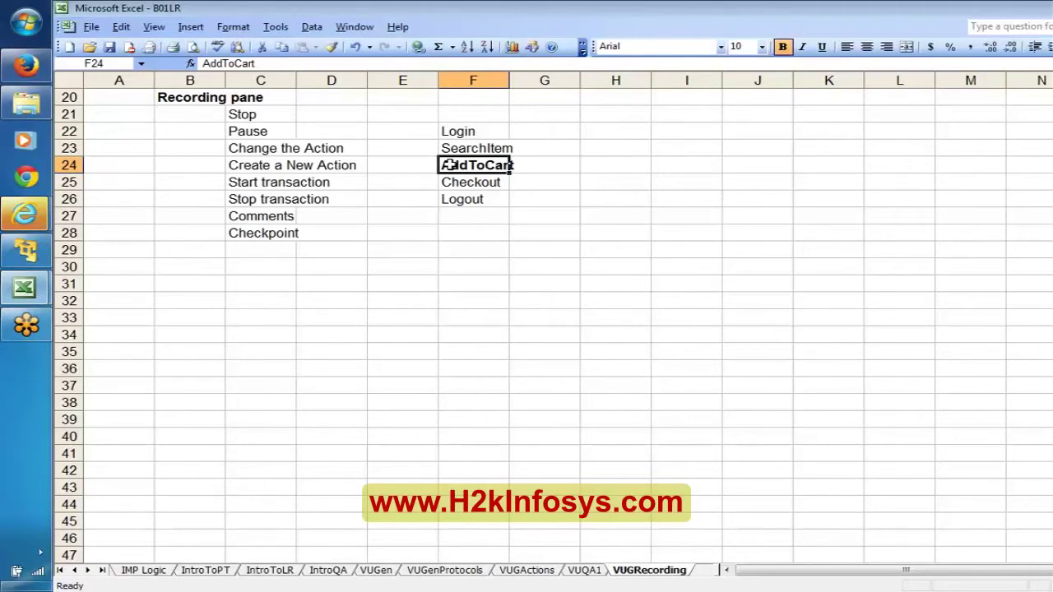
{"action": "left_click", "coordinate": [258, 130]}
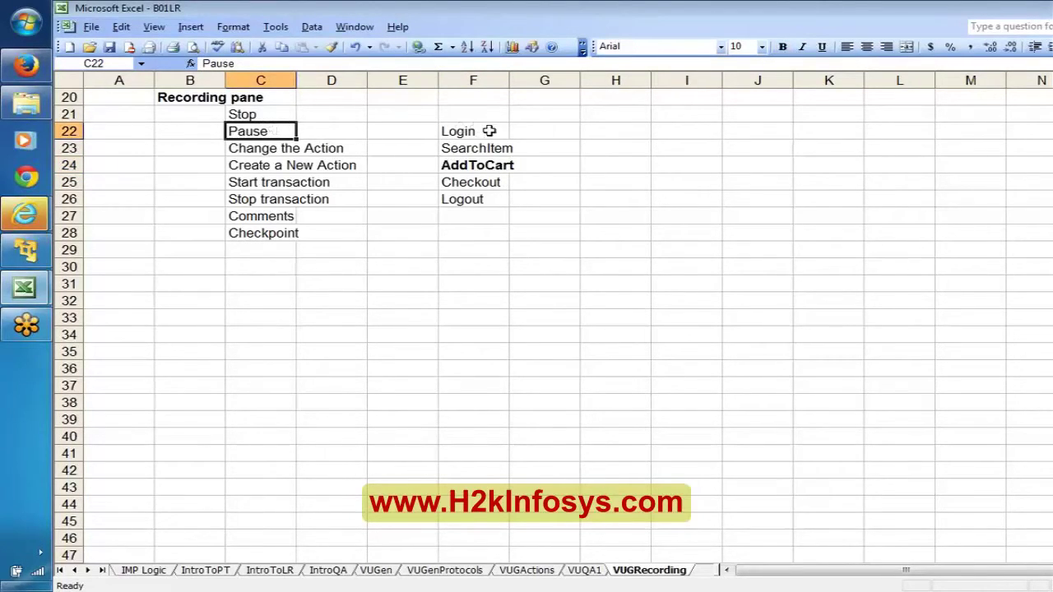
{"action": "left_click", "coordinate": [455, 165]}
{"action": "key", "text": "ctrl+b"}
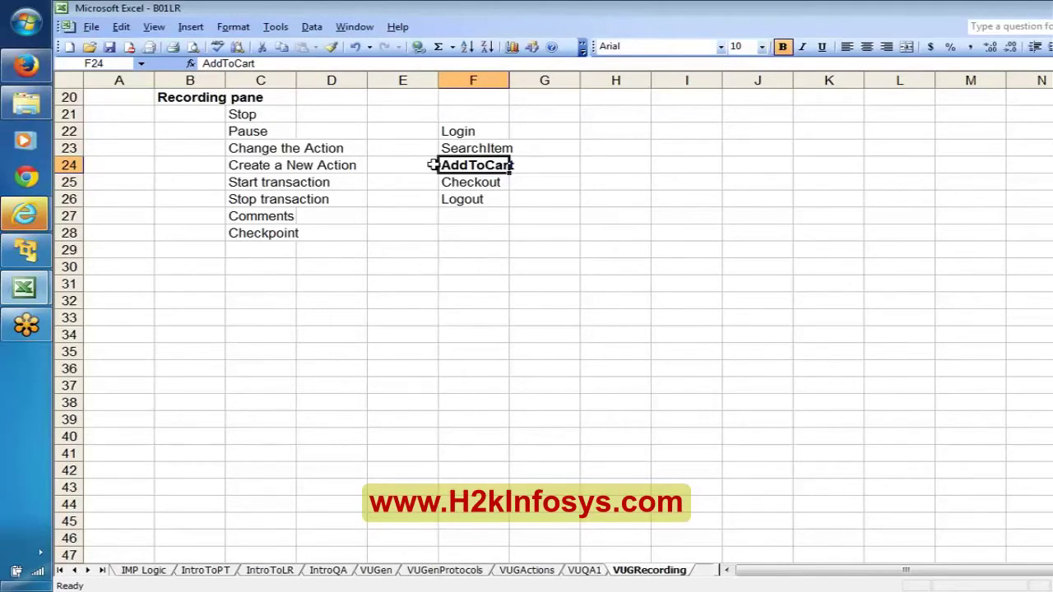
{"action": "left_click", "coordinate": [277, 135]}
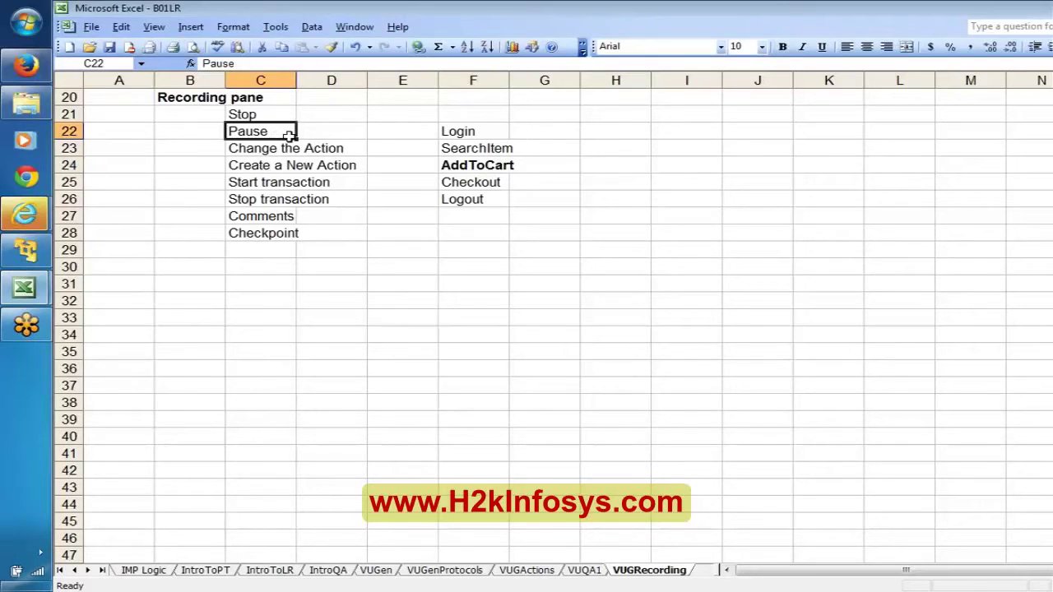
{"action": "left_click", "coordinate": [456, 166]}
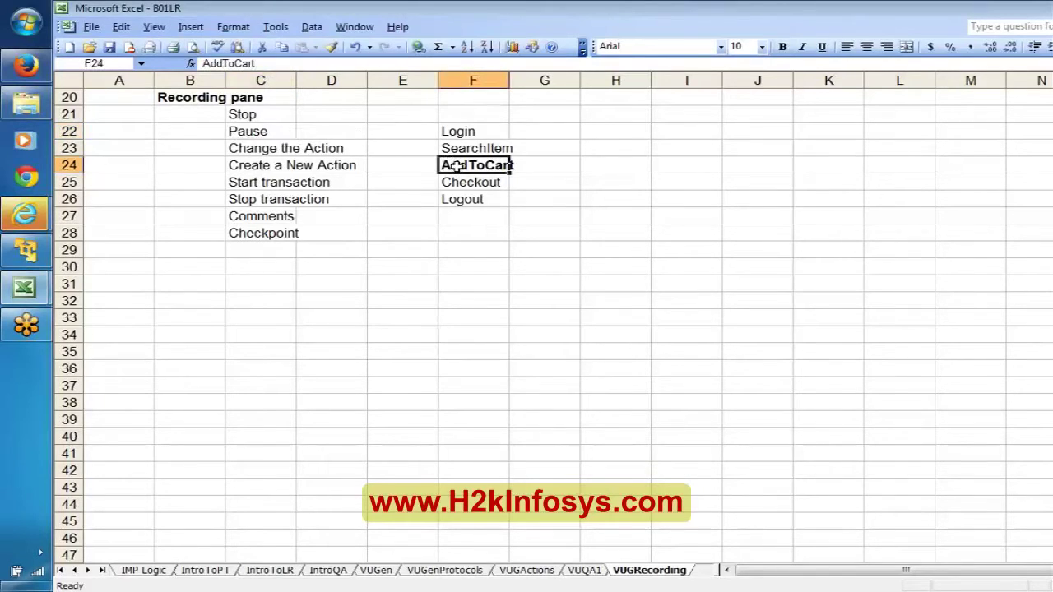
{"action": "key", "text": "ctrl+b"}
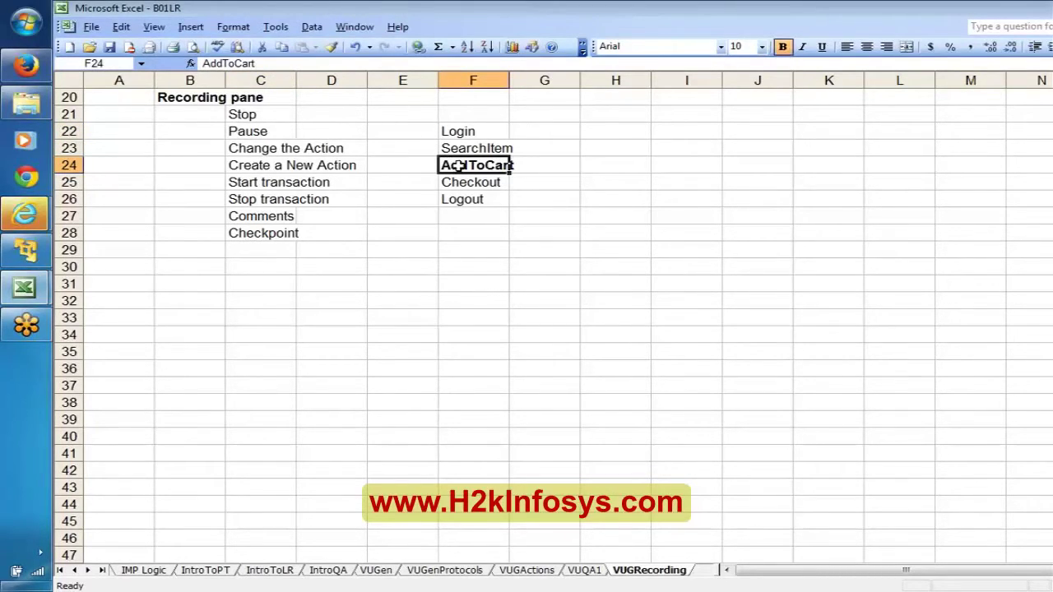
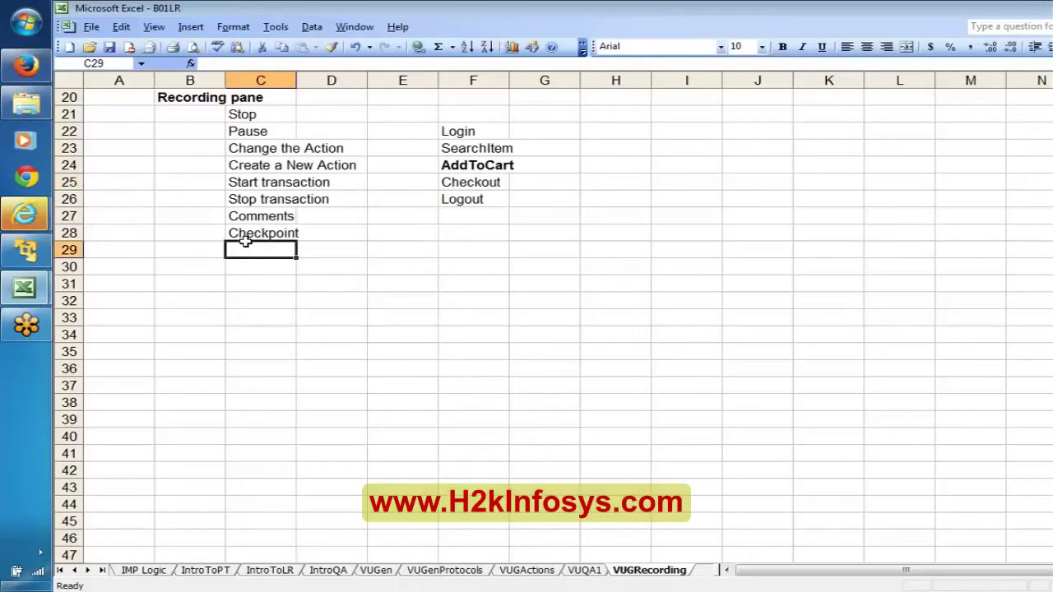
{"action": "left_click", "coordinate": [246, 239]}
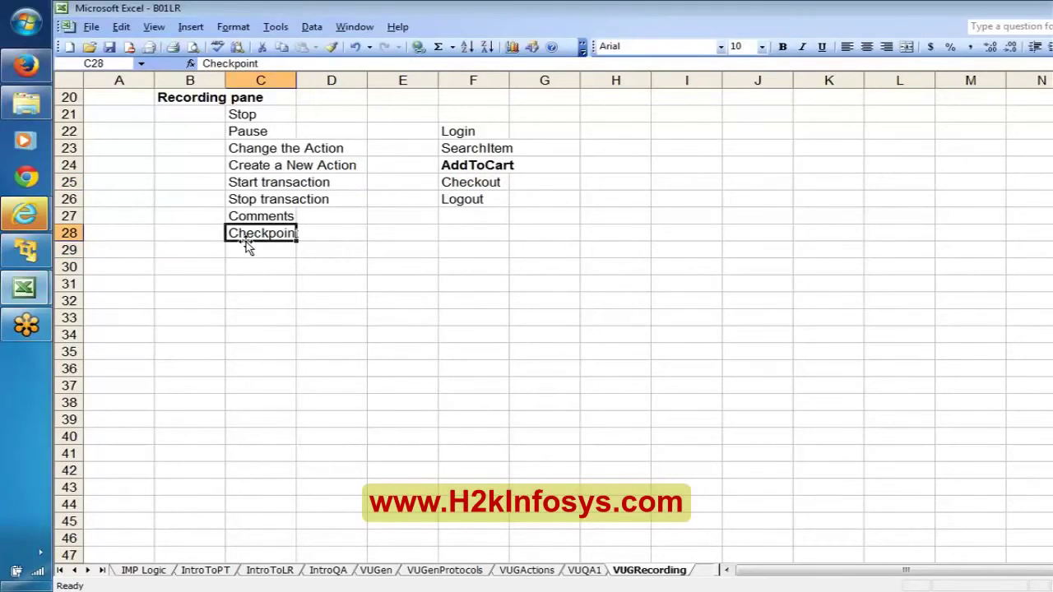
{"action": "left_click", "coordinate": [255, 216]}
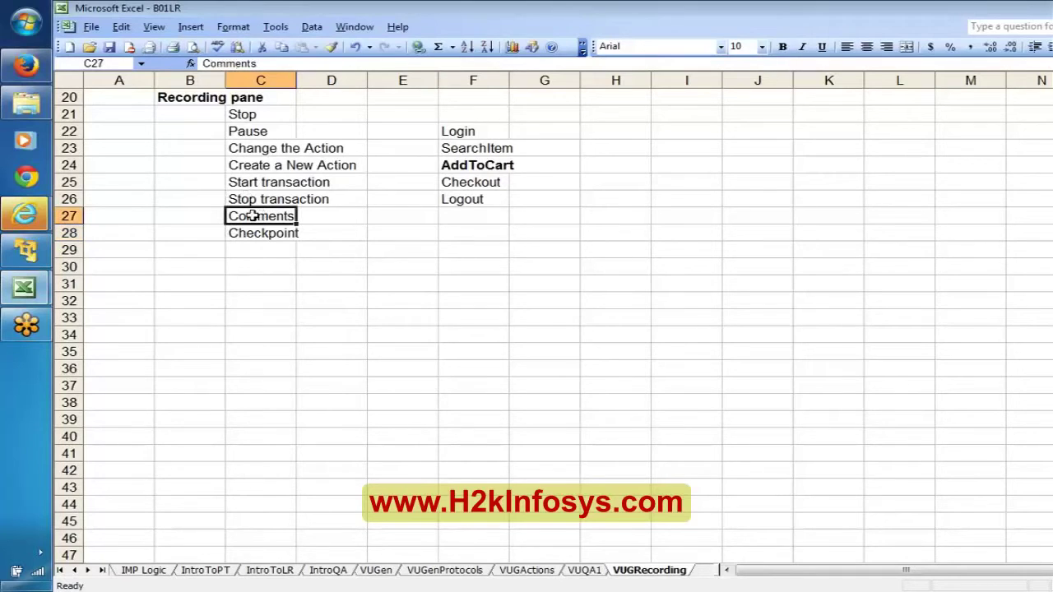
Switch to the LRSyllabus workbook and insert a blank row above the Replaying heading
{"action": "mouse_move", "coordinate": [25, 250]}
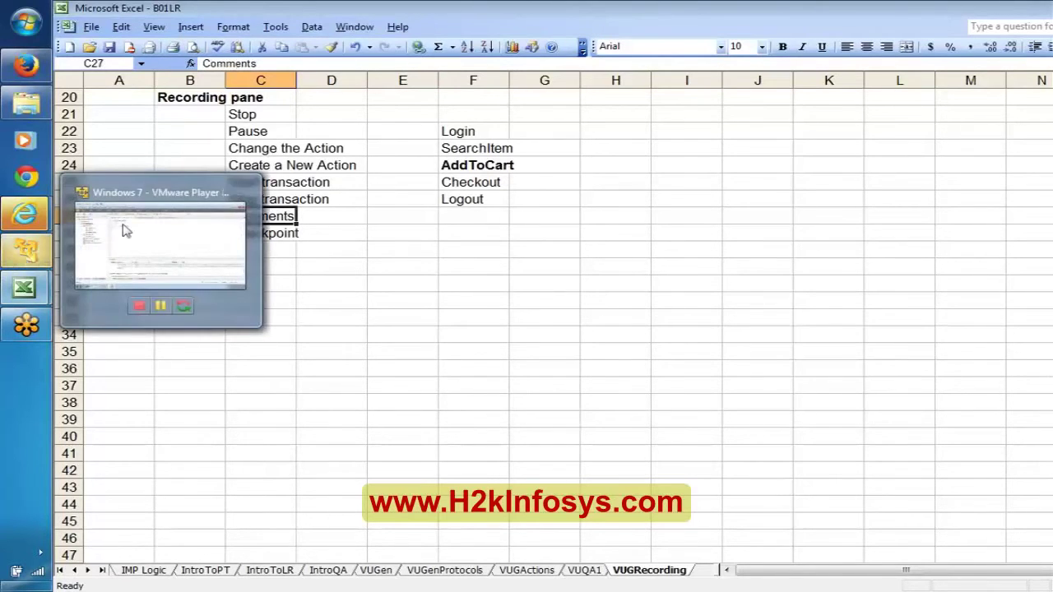
{"action": "mouse_move", "coordinate": [24, 287]}
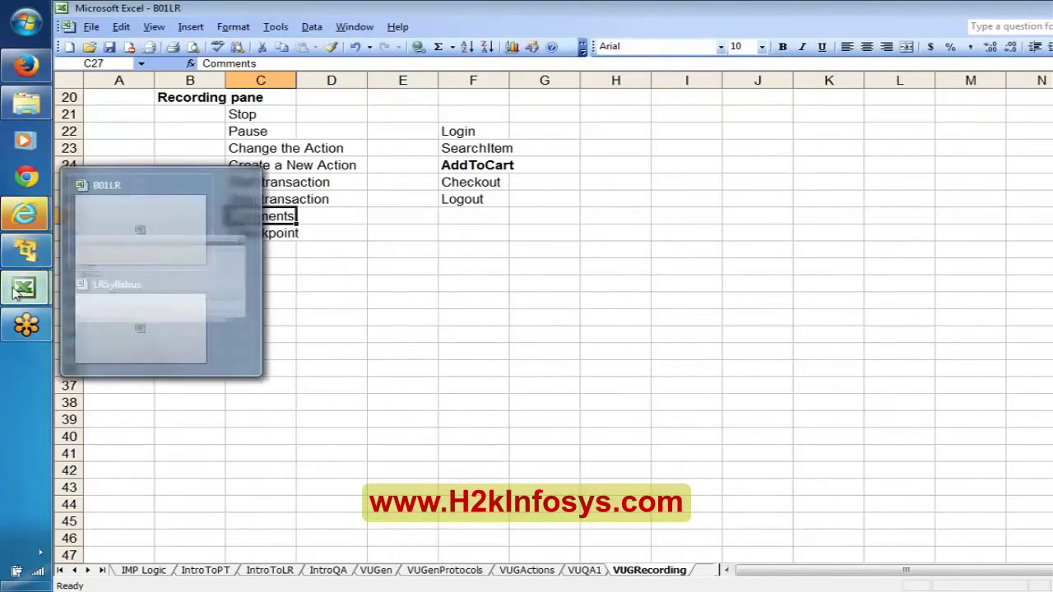
{"action": "left_click", "coordinate": [122, 333]}
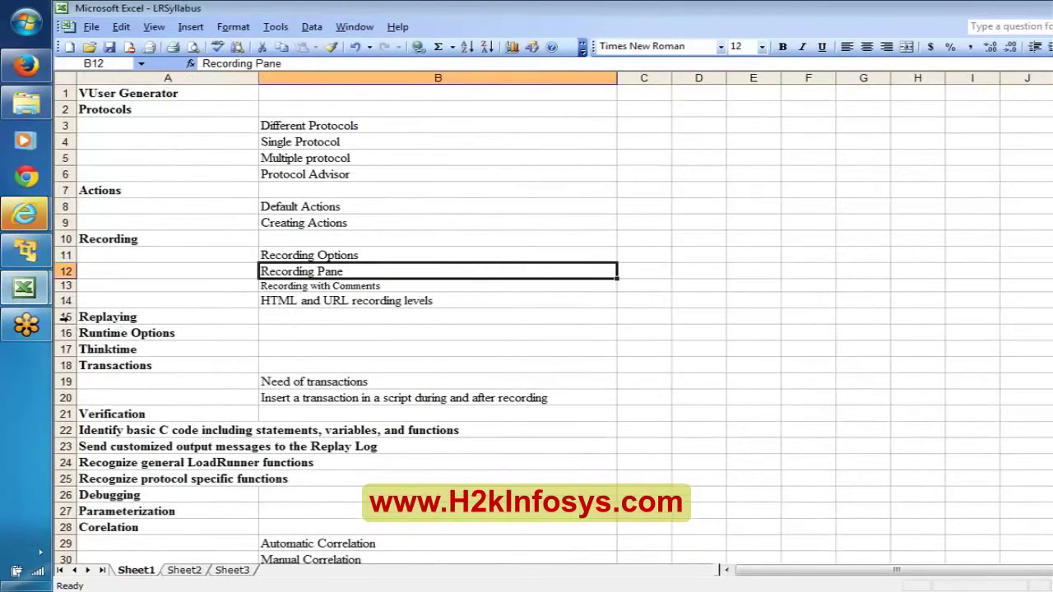
{"action": "left_click", "coordinate": [65, 317]}
{"action": "right_click", "coordinate": [65, 317]}
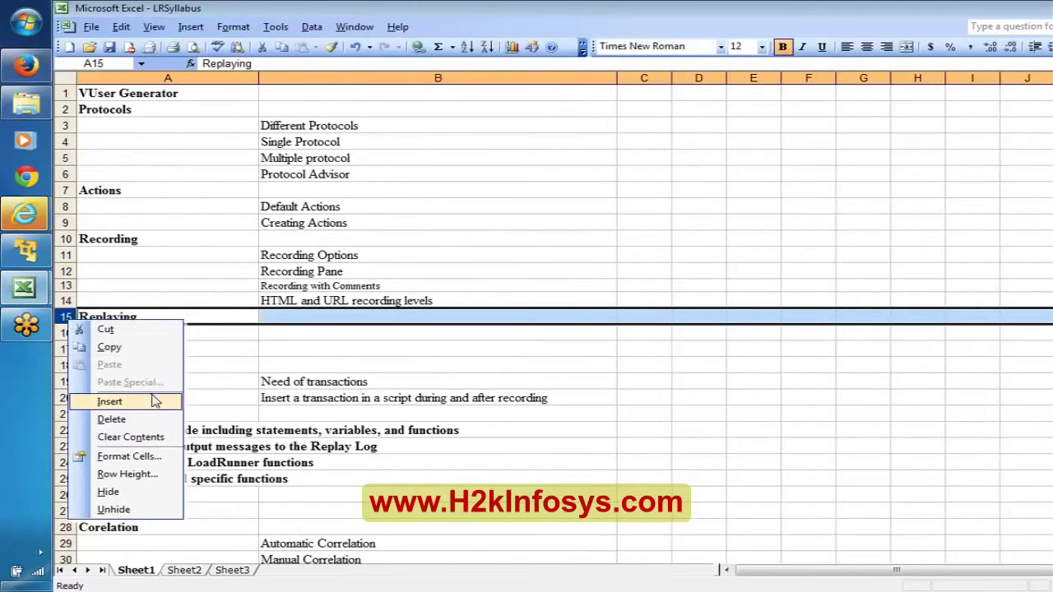
{"action": "left_click", "coordinate": [110, 402]}
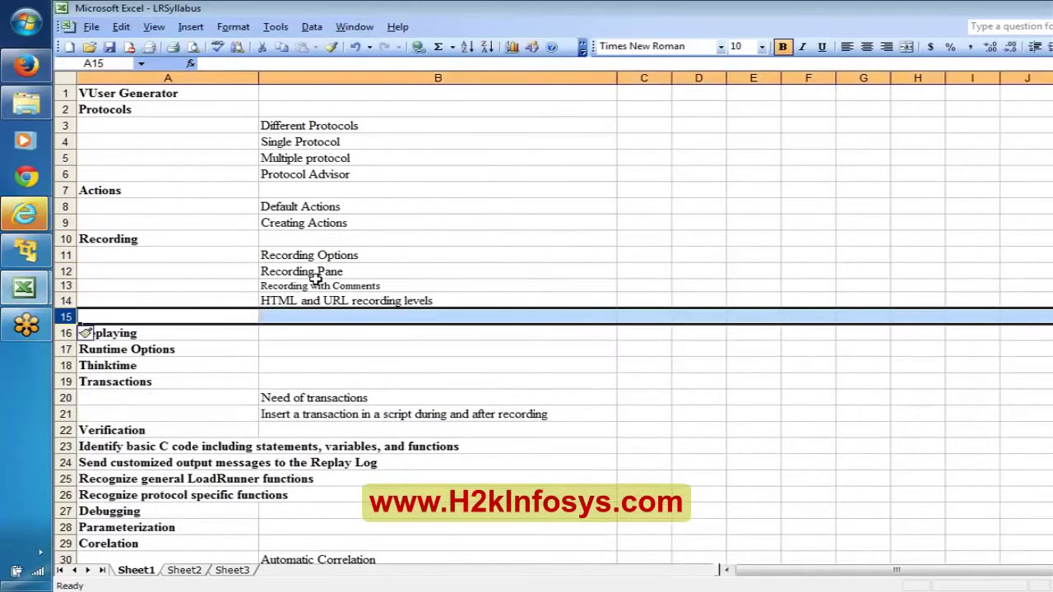
Delete the "Recording with Comments" row from the Recording section of the syllabus
{"action": "left_click", "coordinate": [314, 285]}
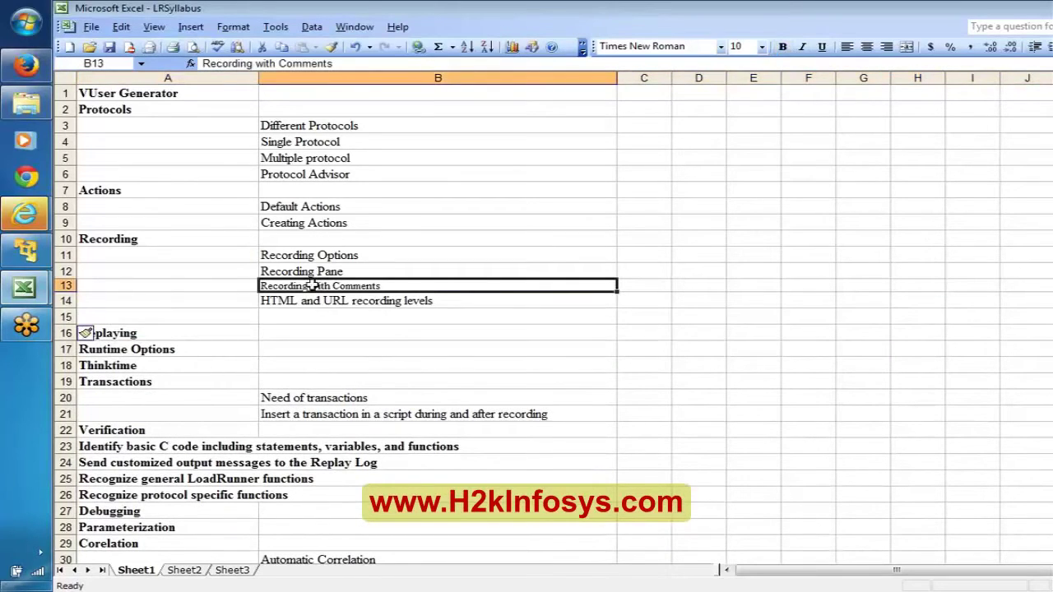
{"action": "left_click", "coordinate": [65, 286]}
{"action": "right_click", "coordinate": [65, 286]}
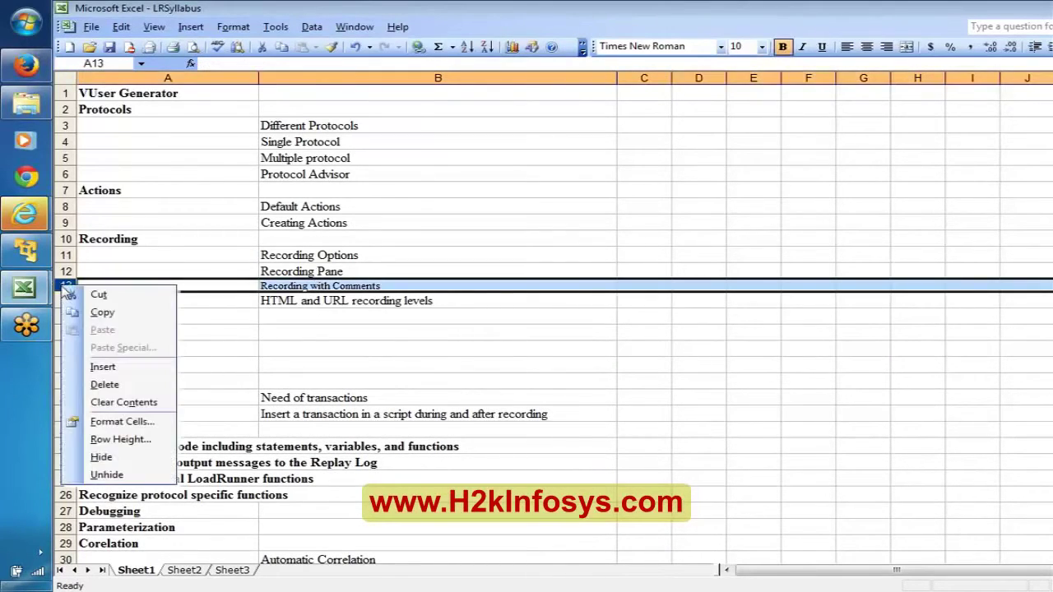
{"action": "left_click", "coordinate": [105, 384]}
Enter "Comments" as a heading in cell A14 and set its font size to 12
{"action": "left_click", "coordinate": [134, 304]}
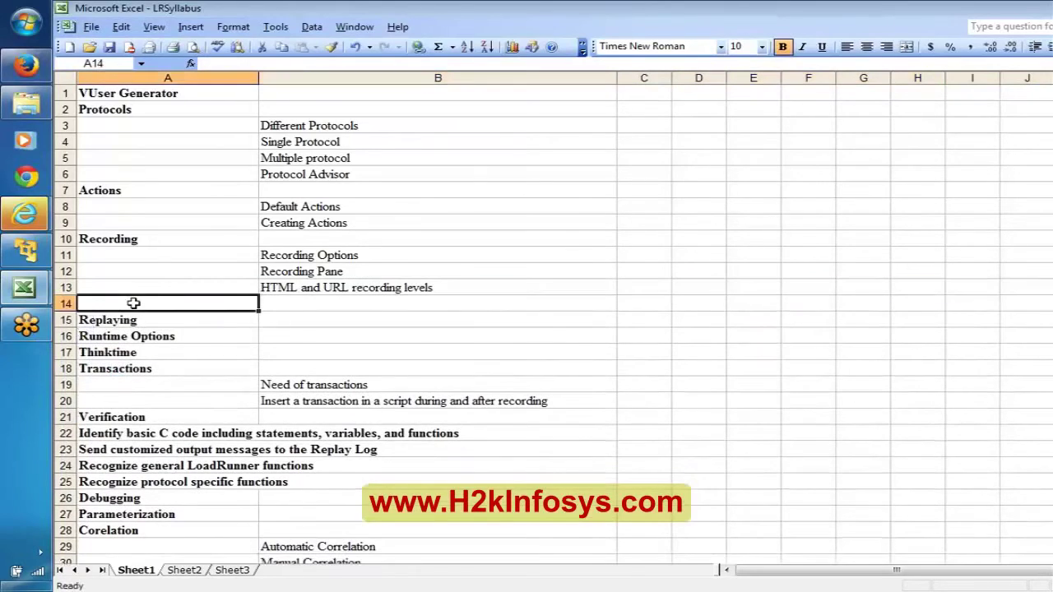
{"action": "type", "text": "Comme"}
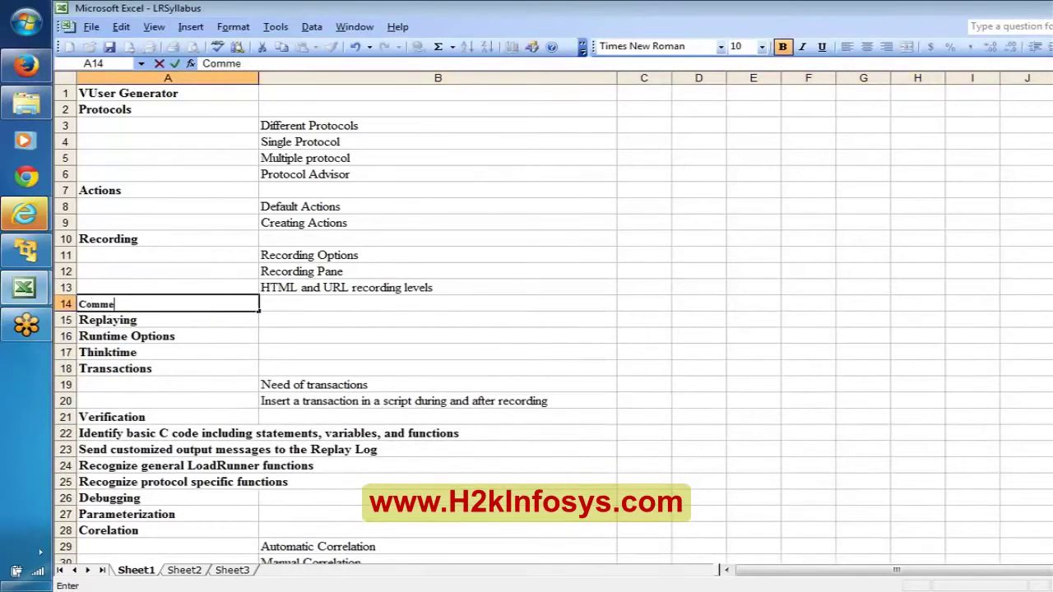
{"action": "type", "text": "nts"}
{"action": "key", "text": "Return"}
{"action": "left_click", "coordinate": [140, 301]}
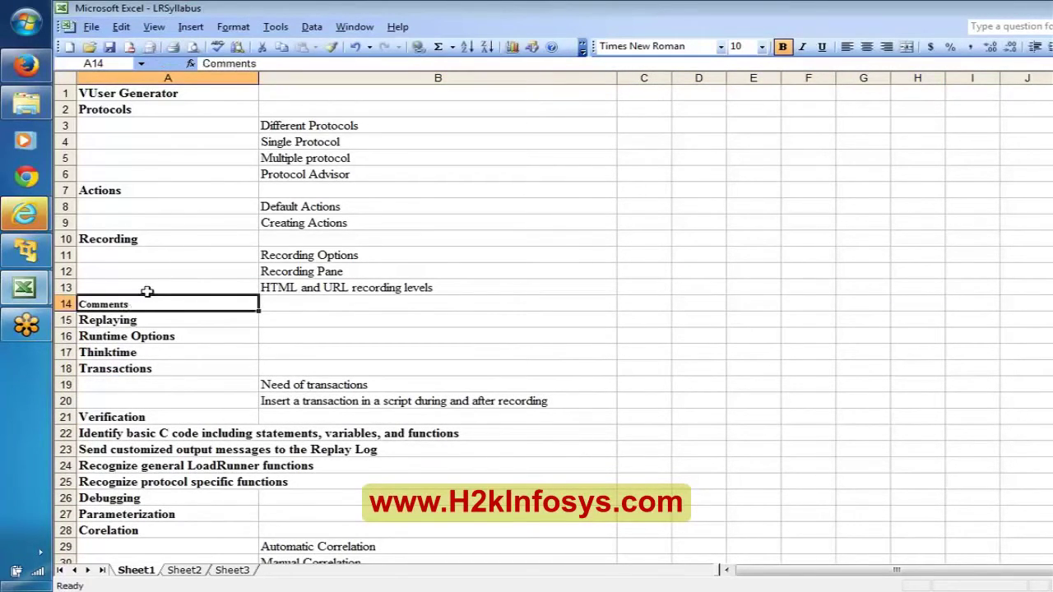
{"action": "left_click", "coordinate": [762, 46]}
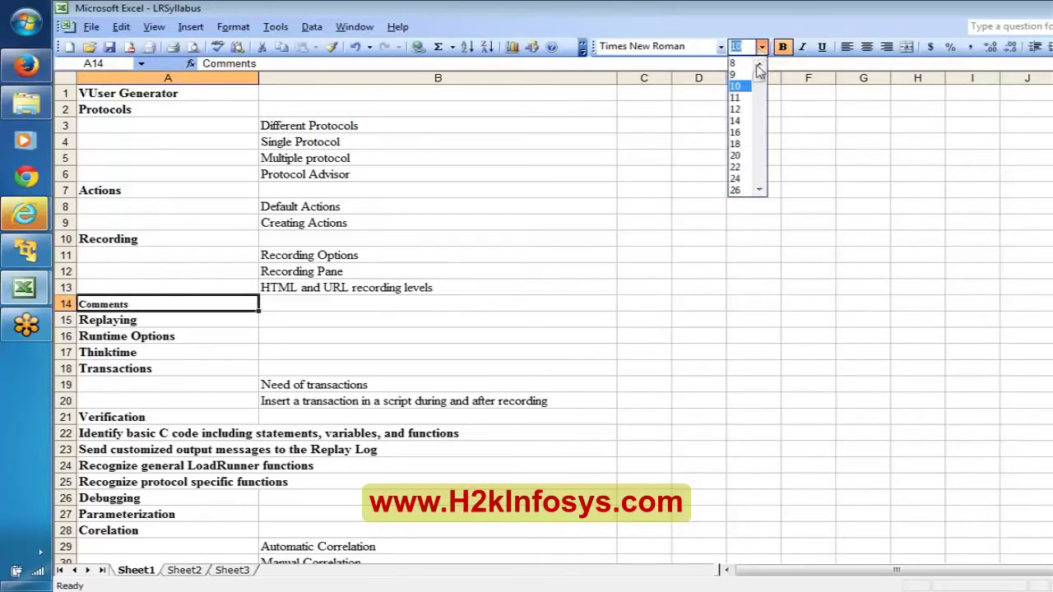
{"action": "left_click", "coordinate": [738, 109]}
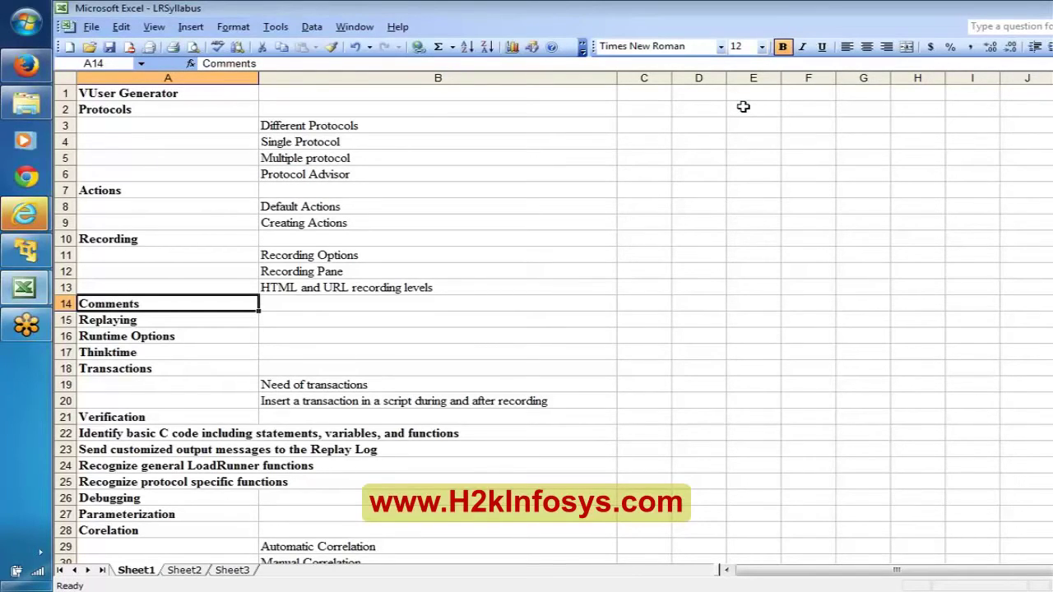
Review the Recording topics in the LRSyllabus workbook and colour the "HTML and URL recording levels" entry in B13 red
{"action": "mouse_move", "coordinate": [23, 287]}
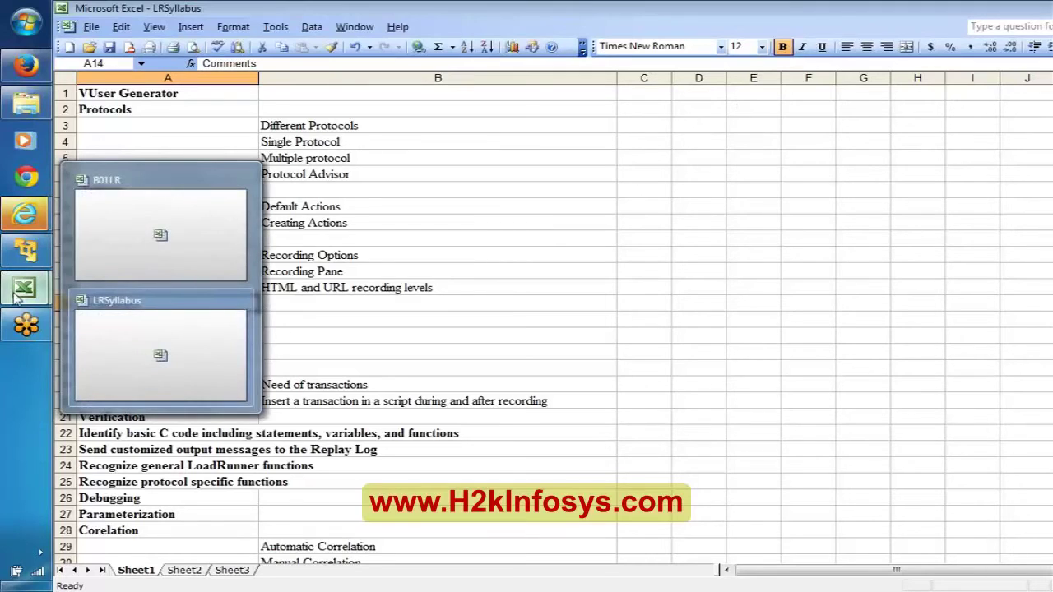
{"action": "left_click", "coordinate": [160, 235]}
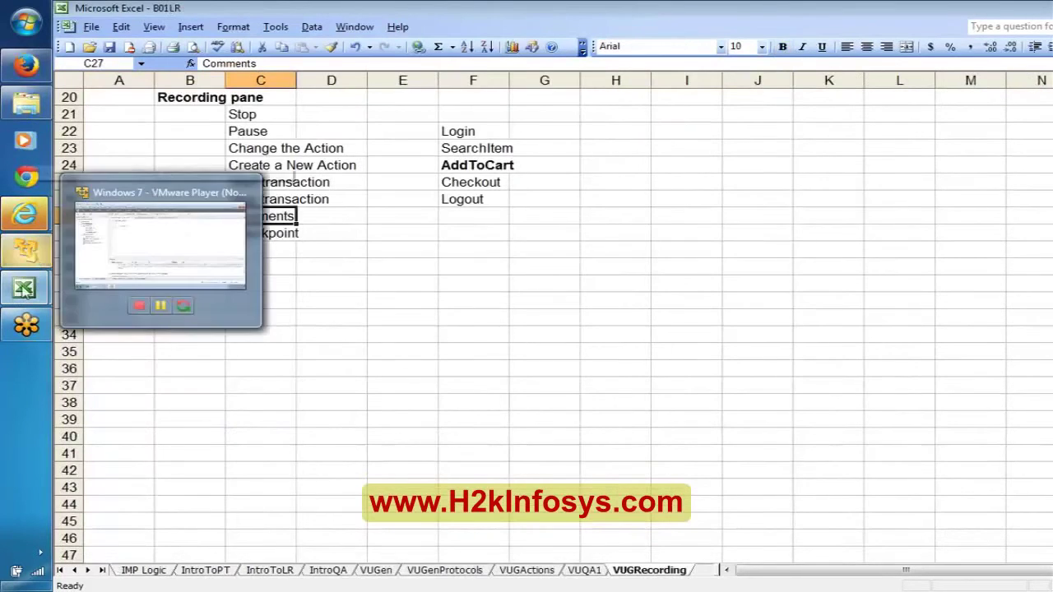
{"action": "mouse_move", "coordinate": [24, 287]}
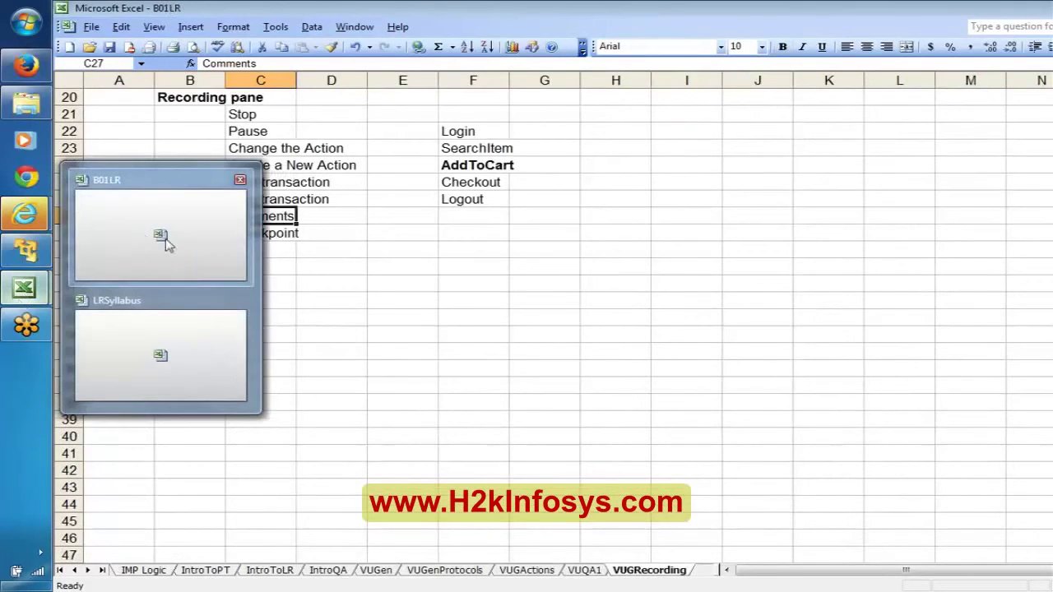
{"action": "left_click", "coordinate": [189, 344]}
{"action": "left_click", "coordinate": [311, 256]}
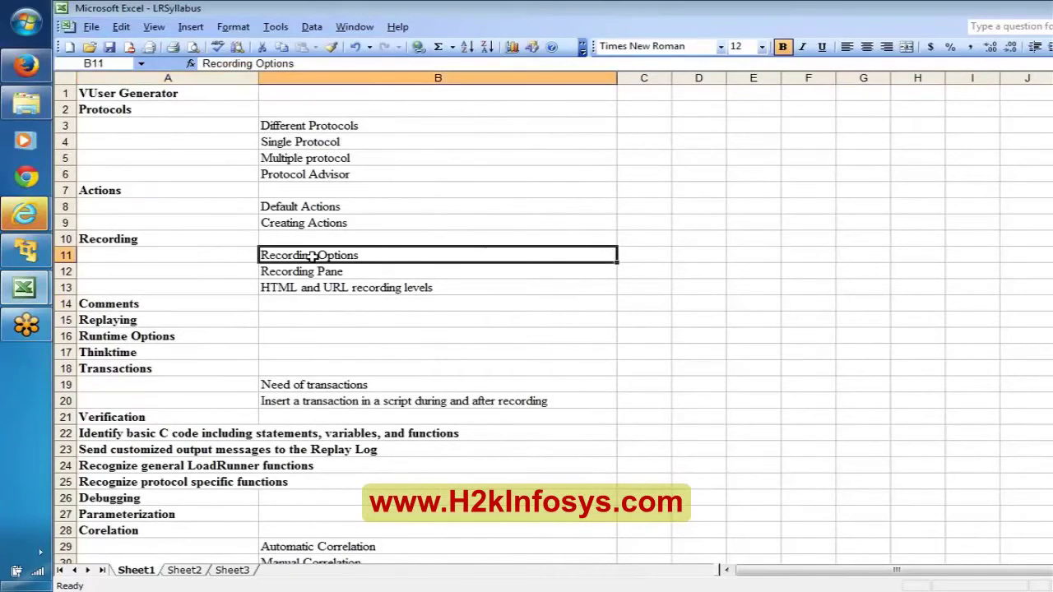
{"action": "key", "text": "Down"}
{"action": "key", "text": "Down"}
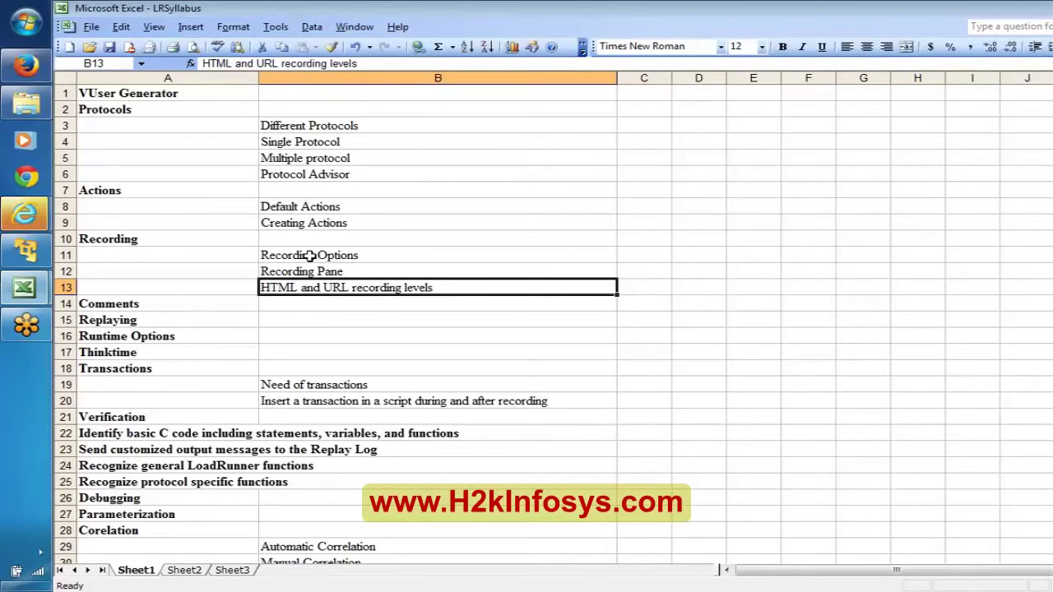
{"action": "left_click", "coordinate": [122, 305]}
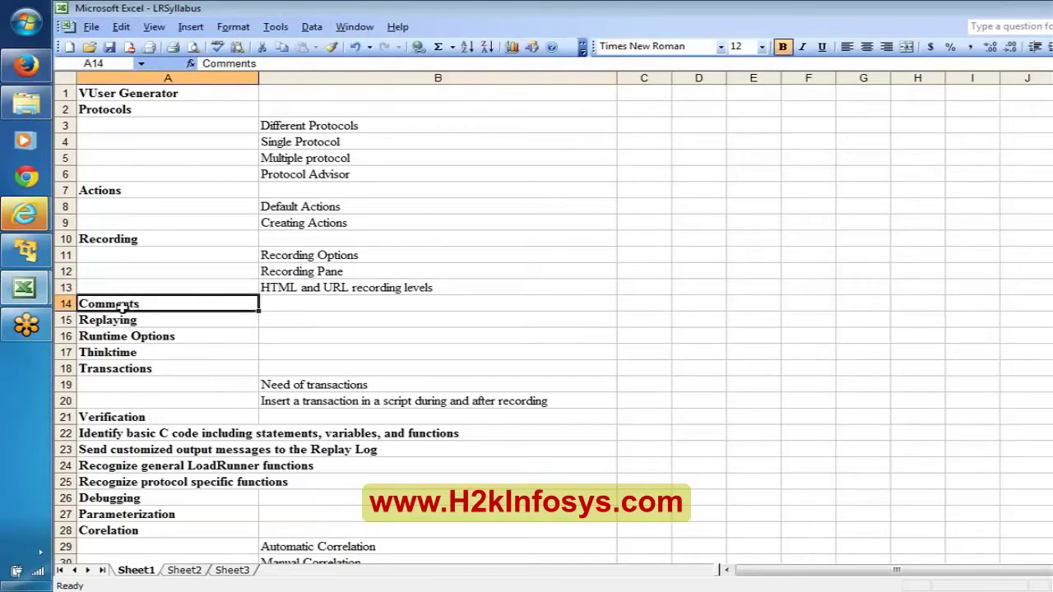
{"action": "mouse_move", "coordinate": [24, 287]}
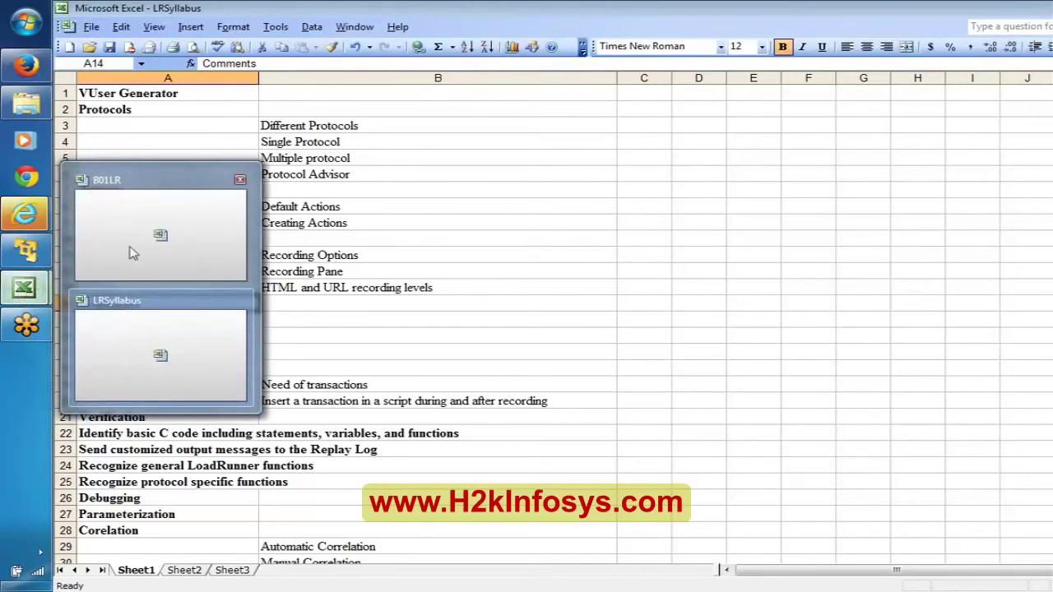
{"action": "left_click", "coordinate": [172, 325]}
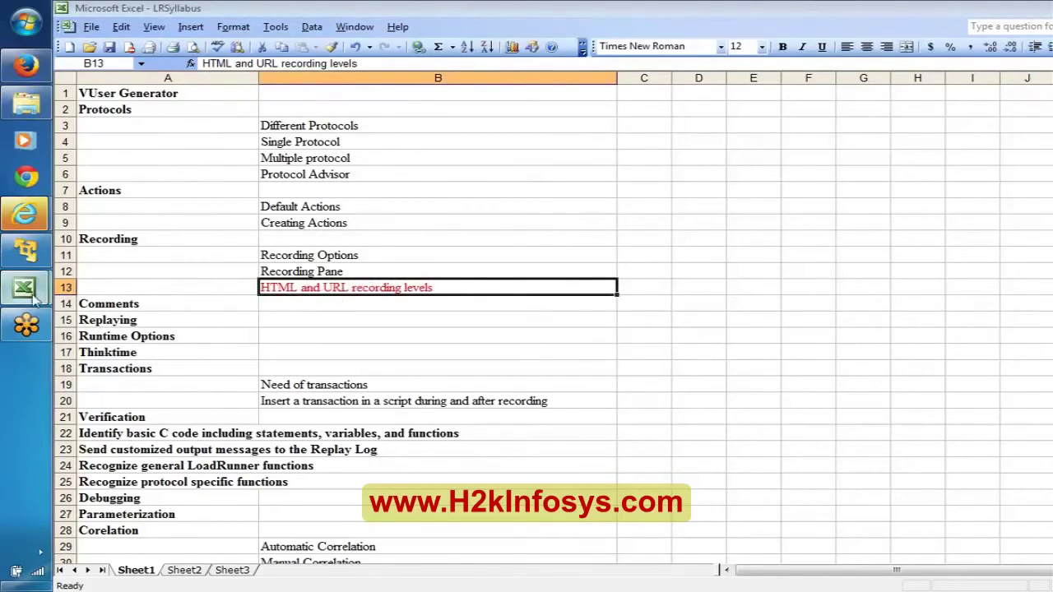
Switch to the B01LR workbook, insert a new worksheet and place it after the VUGRecording sheet
{"action": "mouse_move", "coordinate": [24, 287]}
{"action": "left_click", "coordinate": [165, 236]}
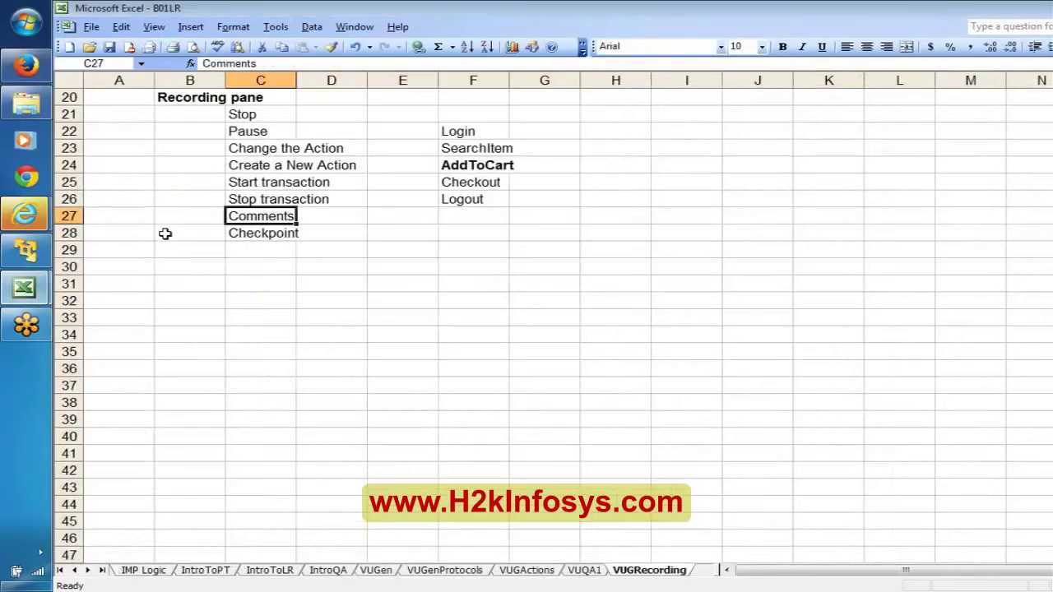
{"action": "right_click", "coordinate": [643, 574]}
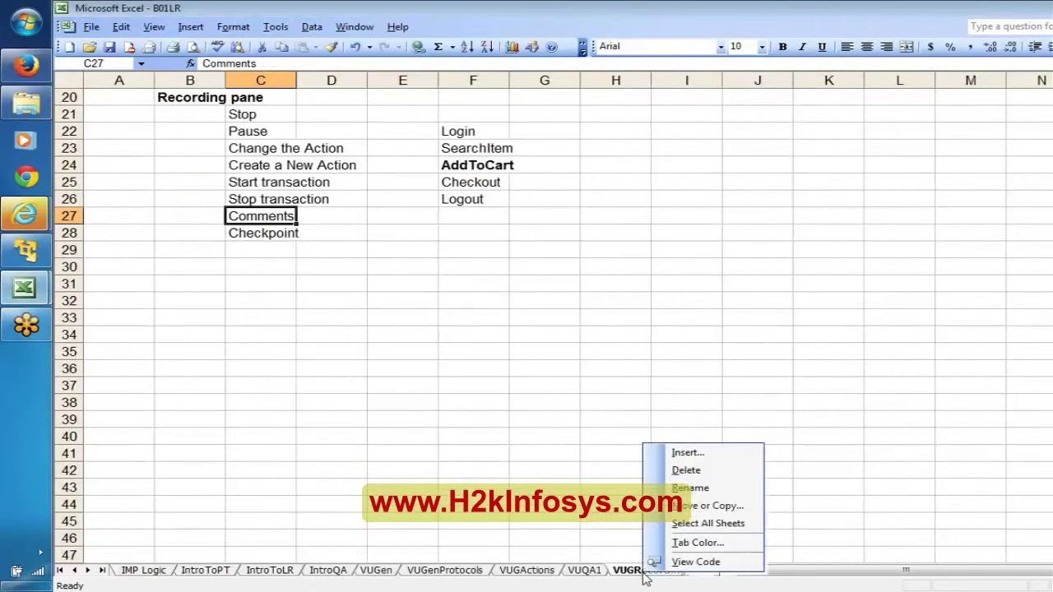
{"action": "left_click", "coordinate": [749, 455]}
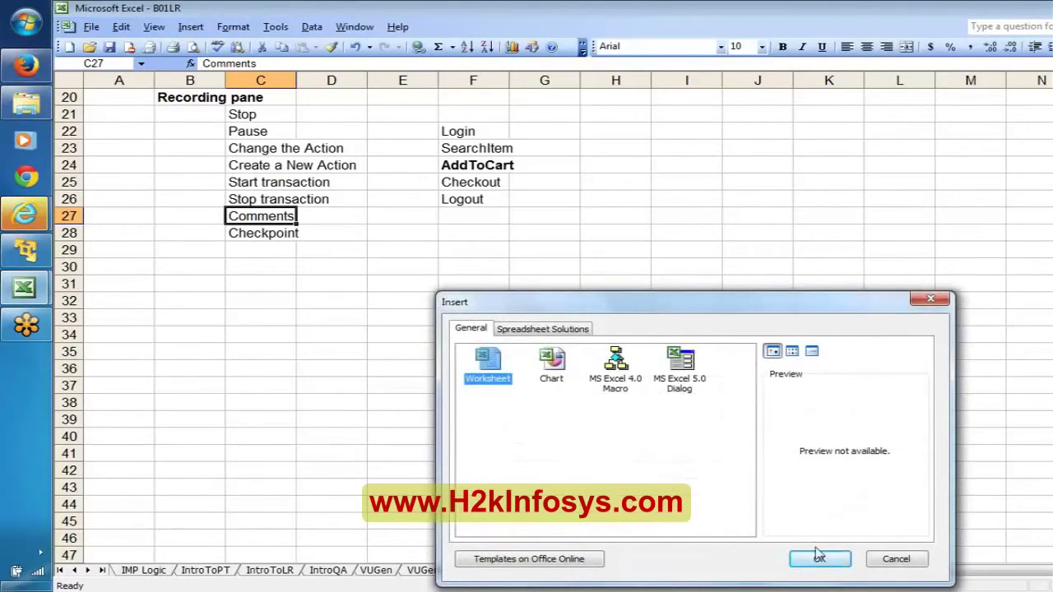
{"action": "left_click", "coordinate": [817, 560]}
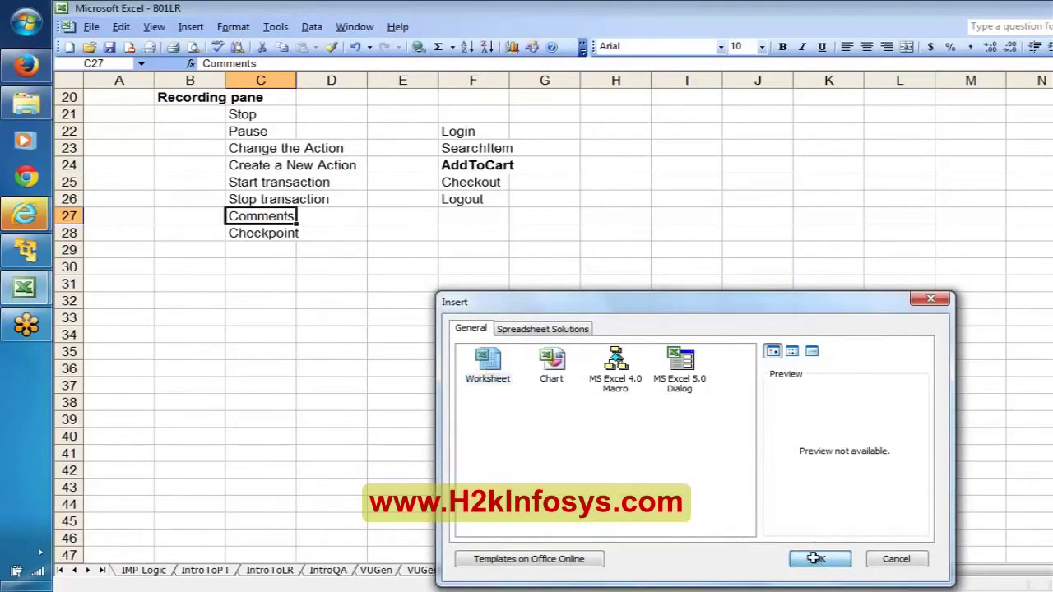
{"action": "left_click_drag", "start_coordinate": [694, 575], "coordinate": [634, 569]}
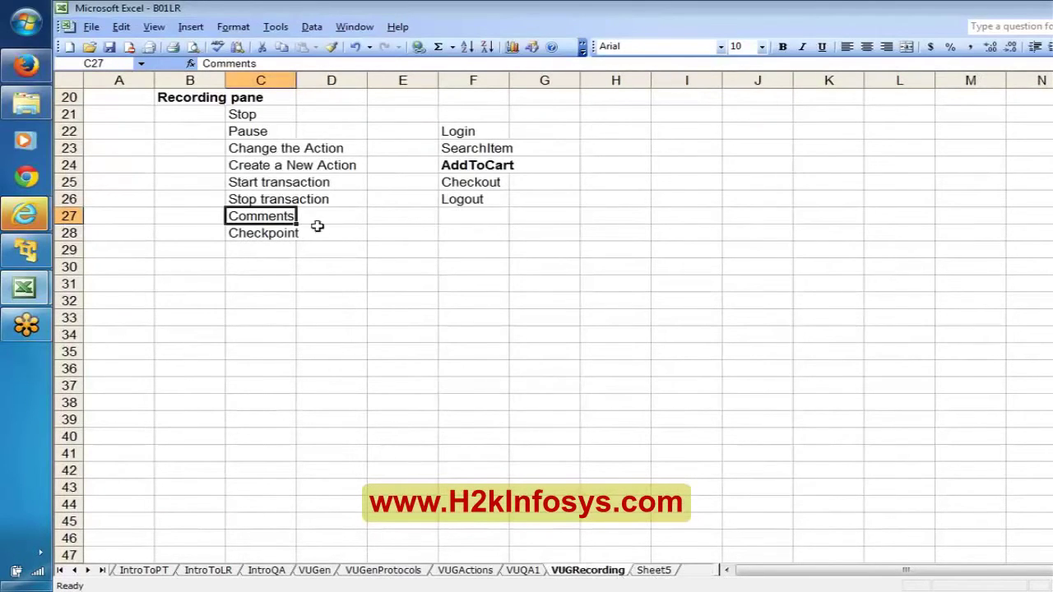
Colour the Start transaction, Stop transaction, Comments and Checkpoint entries in C25:C28 red on the VUGRecording sheet
{"action": "left_click", "coordinate": [267, 184]}
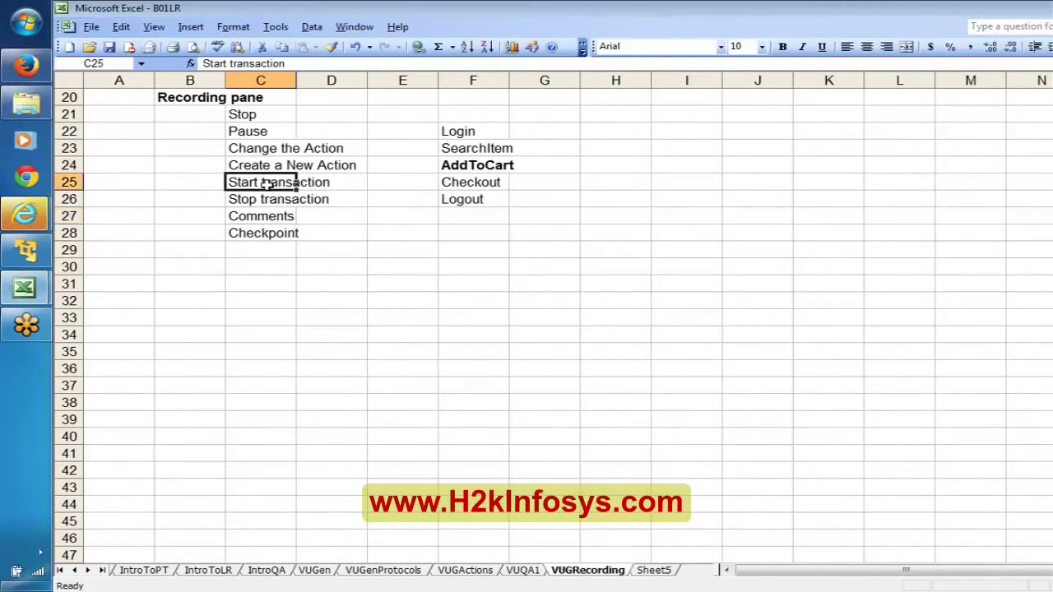
{"action": "key", "text": "shift+Down"}
{"action": "key", "text": "shift+Down"}
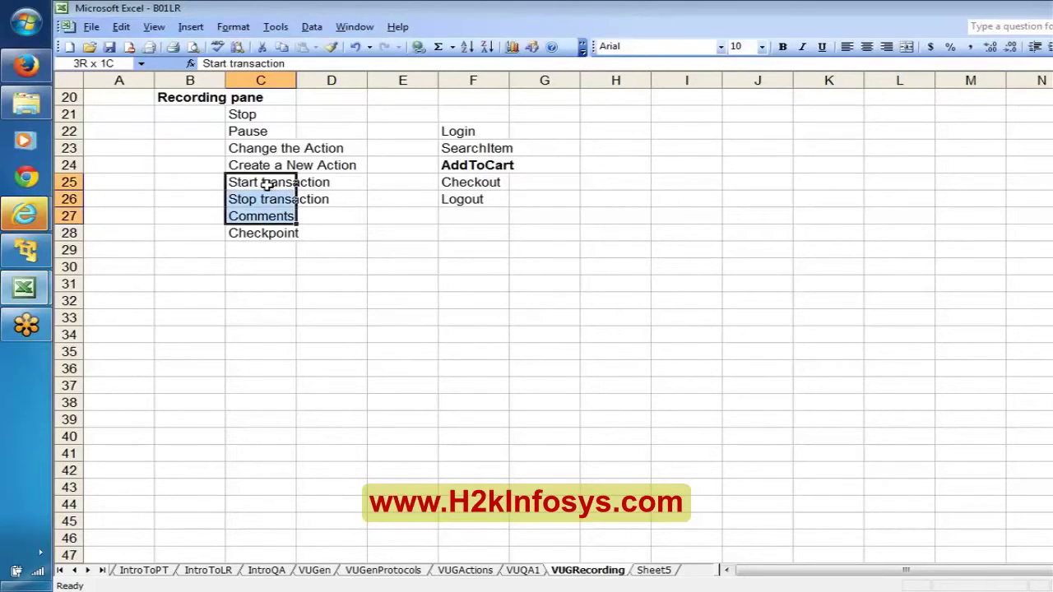
{"action": "key", "text": "shift+Down"}
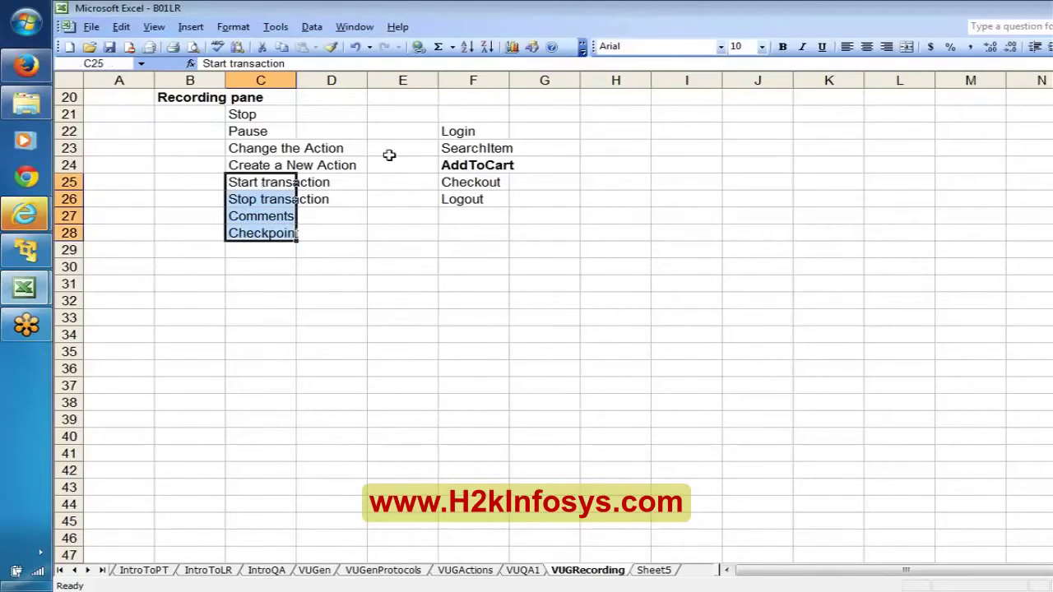
{"action": "left_click", "coordinate": [1050, 47]}
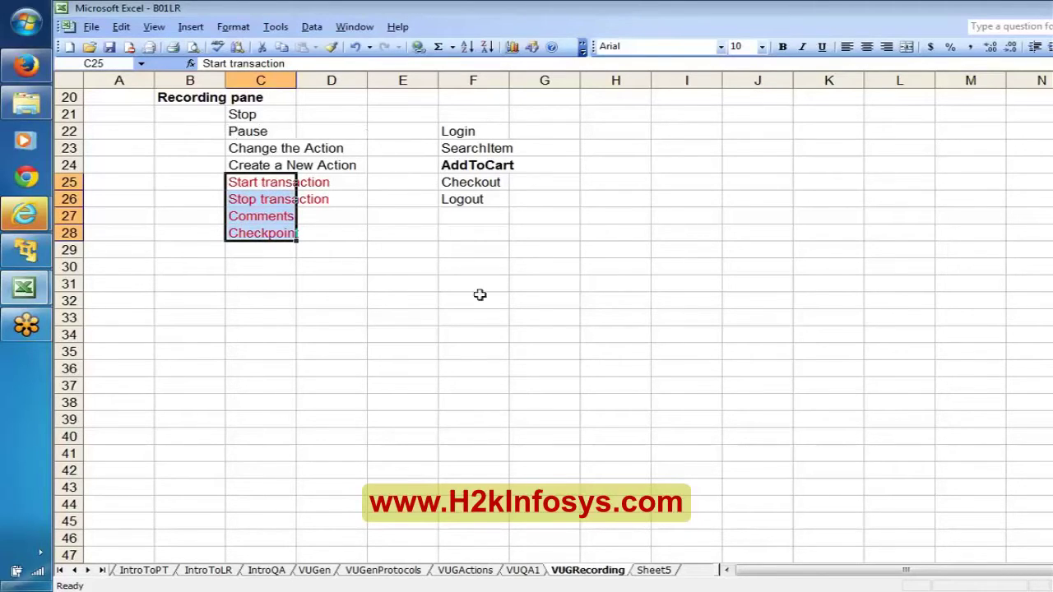
Rename the newly inserted Sheet5 as VUGComments
{"action": "left_click", "coordinate": [655, 570]}
{"action": "double_click", "coordinate": [656, 570]}
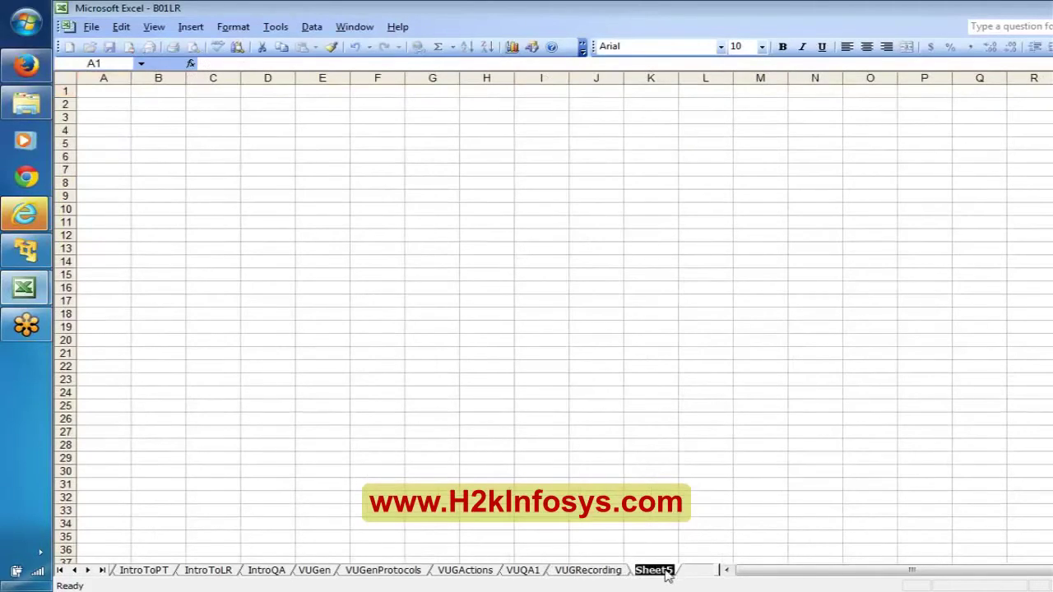
{"action": "type", "text": "VUGComments"}
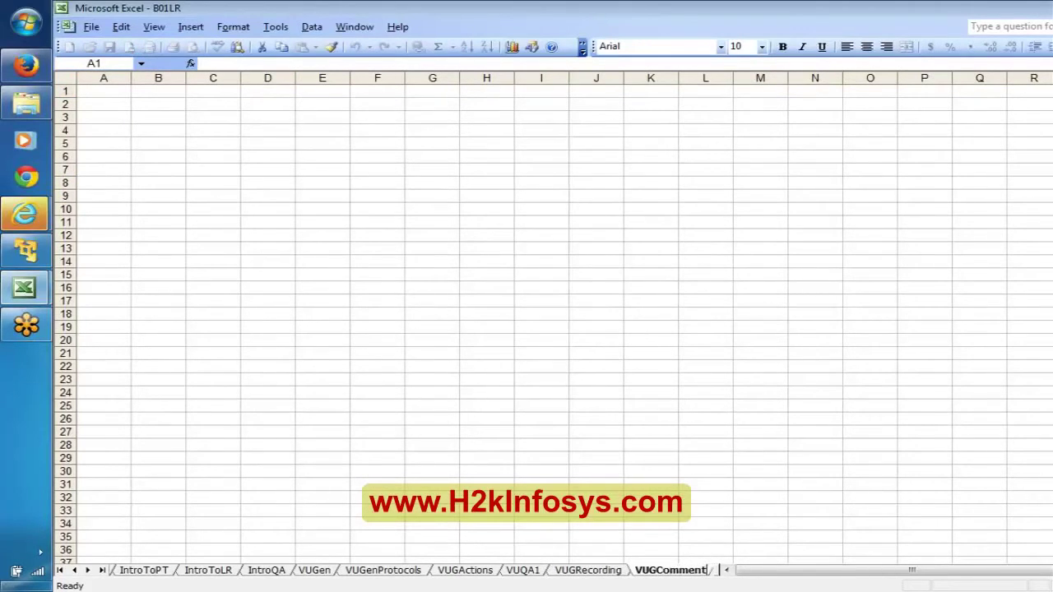
{"action": "left_click", "coordinate": [160, 103]}
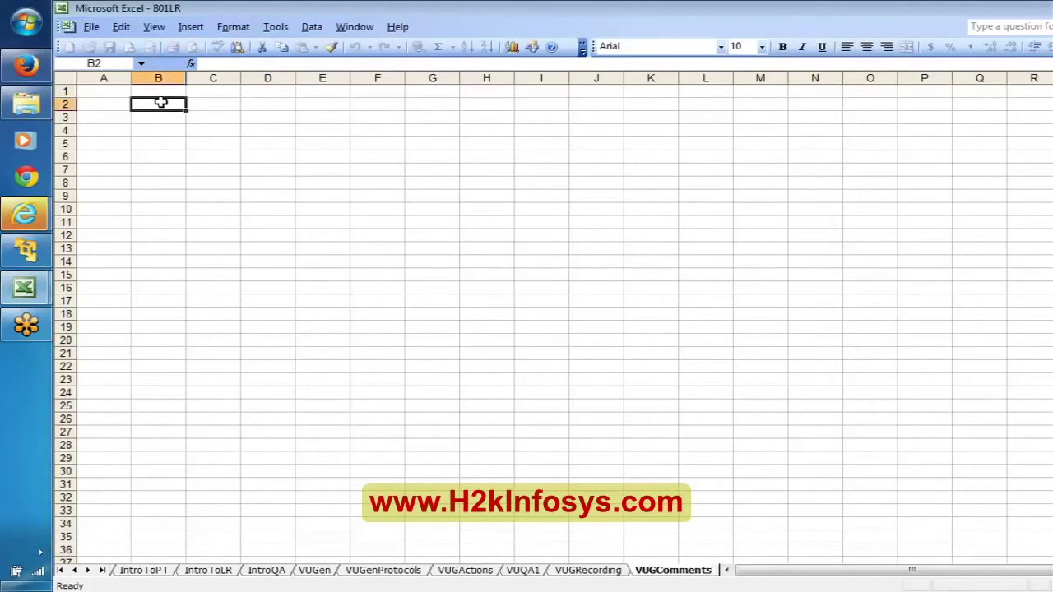
Set the VUGComments sheet's zoom to a custom magnification of 130%
{"action": "left_click", "coordinate": [154, 26]}
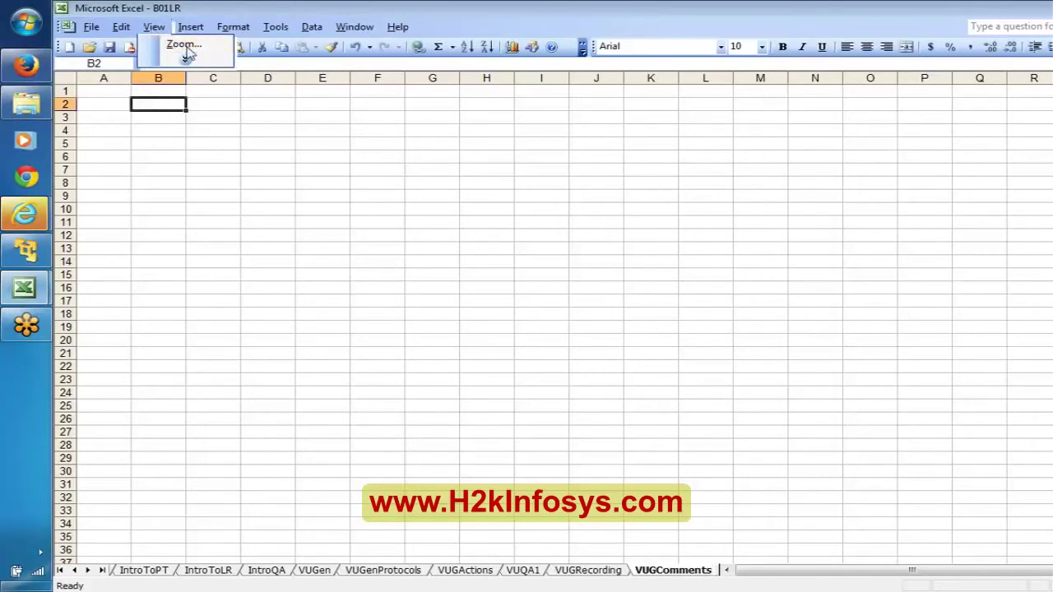
{"action": "left_click", "coordinate": [179, 41]}
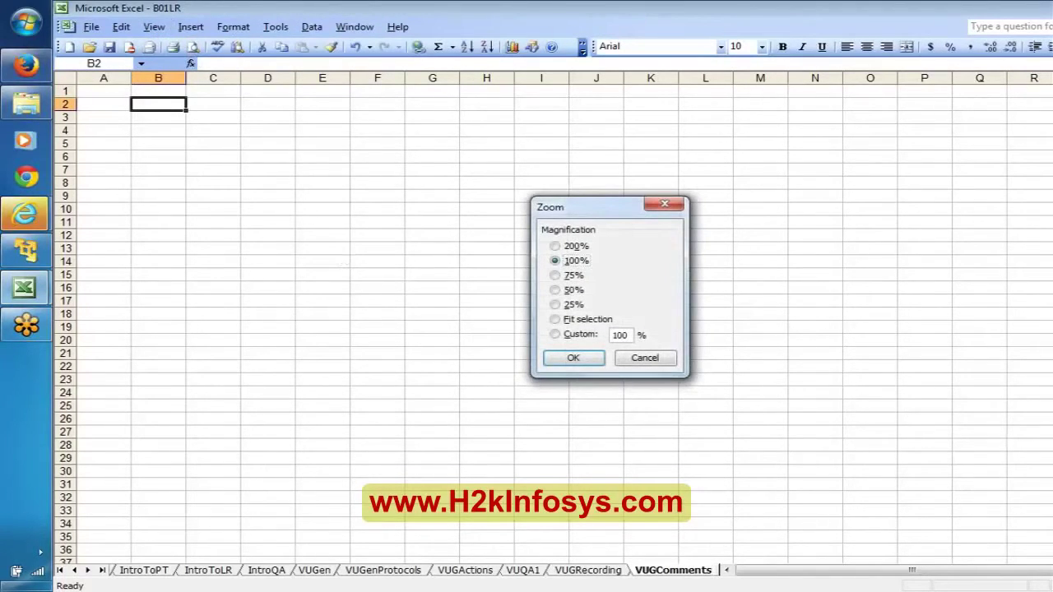
{"action": "double_click", "coordinate": [620, 335]}
{"action": "type", "text": "130"}
{"action": "key", "text": "Return"}
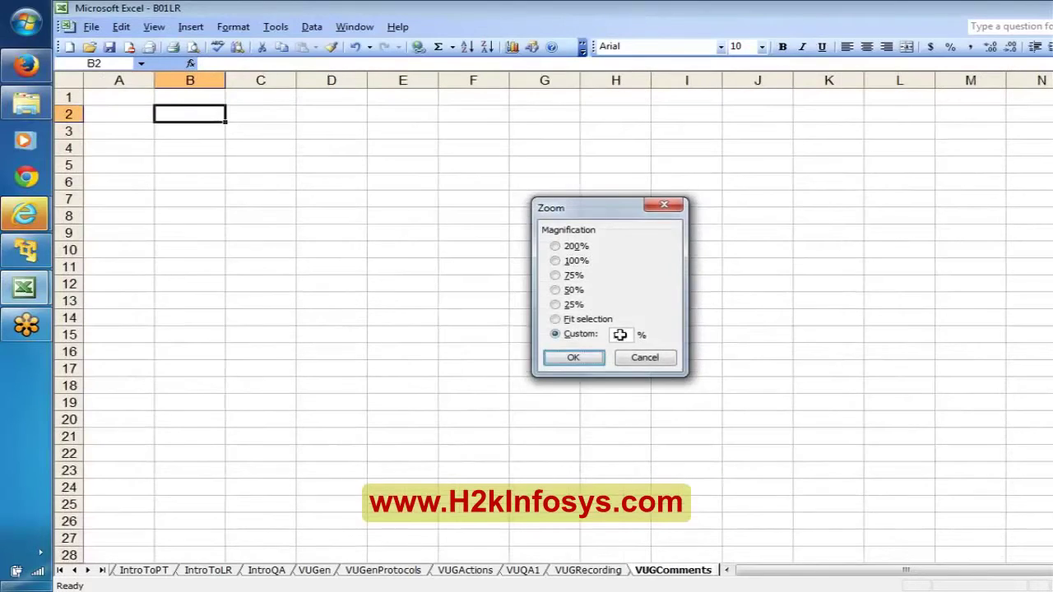
Enter "Comment...?" in cell B2 as a heading and make it bold
{"action": "type", "text": "Comme"}
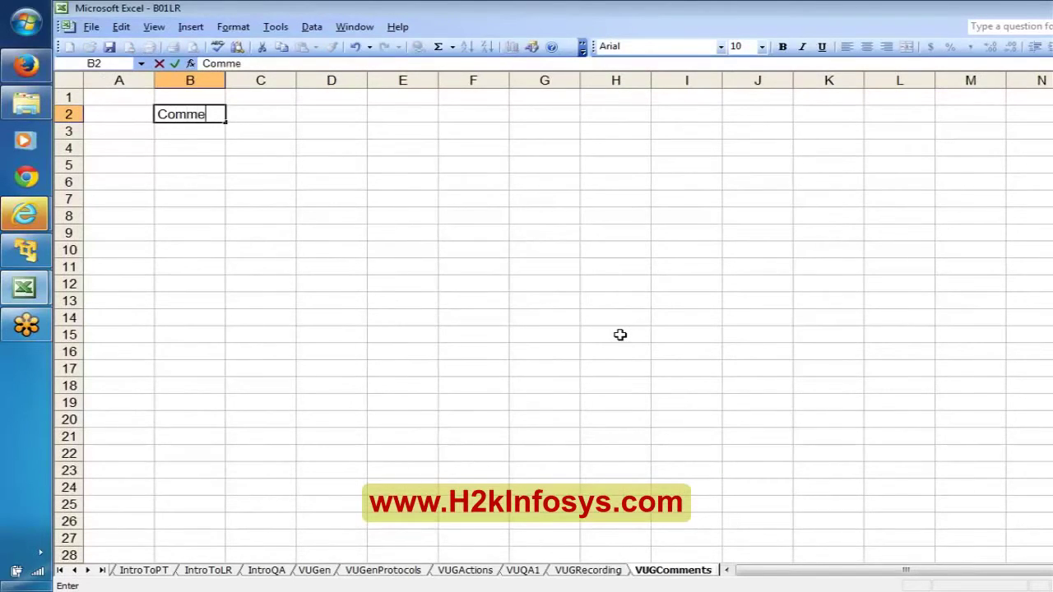
{"action": "type", "text": "nt...?"}
{"action": "key", "text": "Return"}
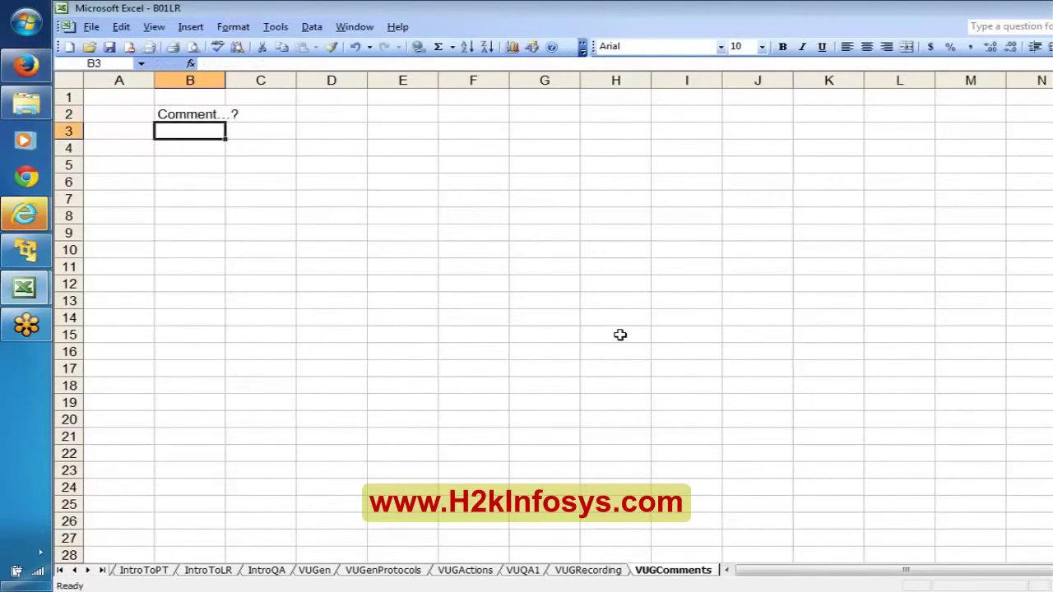
{"action": "key", "text": "Up"}
{"action": "key", "text": "ctrl+b"}
Enter the definition "It is line which will be ingnored by the VUG" in cell C3 under the heading
{"action": "key", "text": "Down"}
{"action": "key", "text": "Right"}
{"action": "type", "text": "I"}
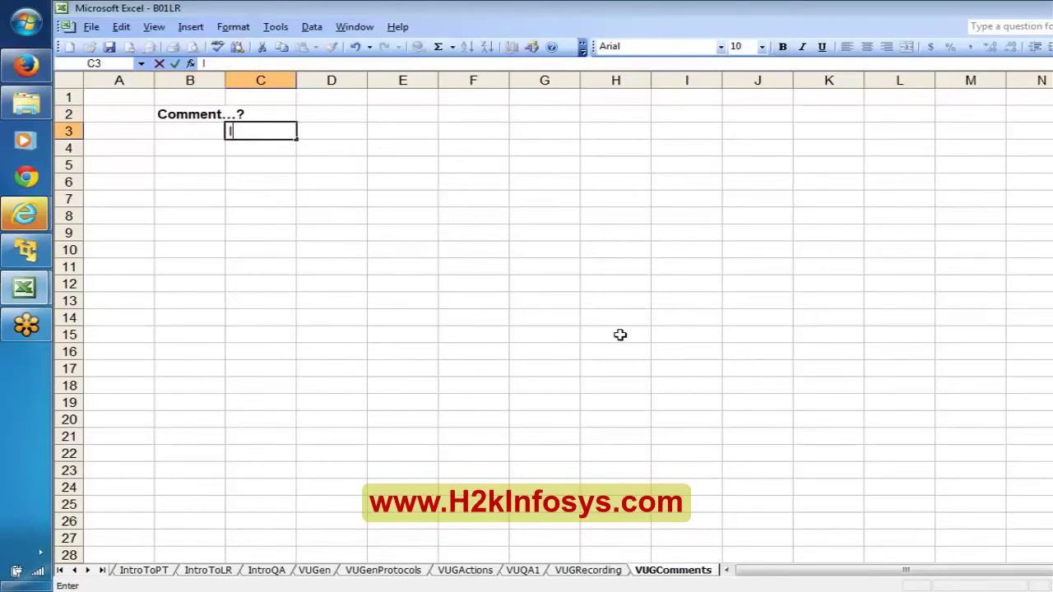
{"action": "type", "text": "t is line"}
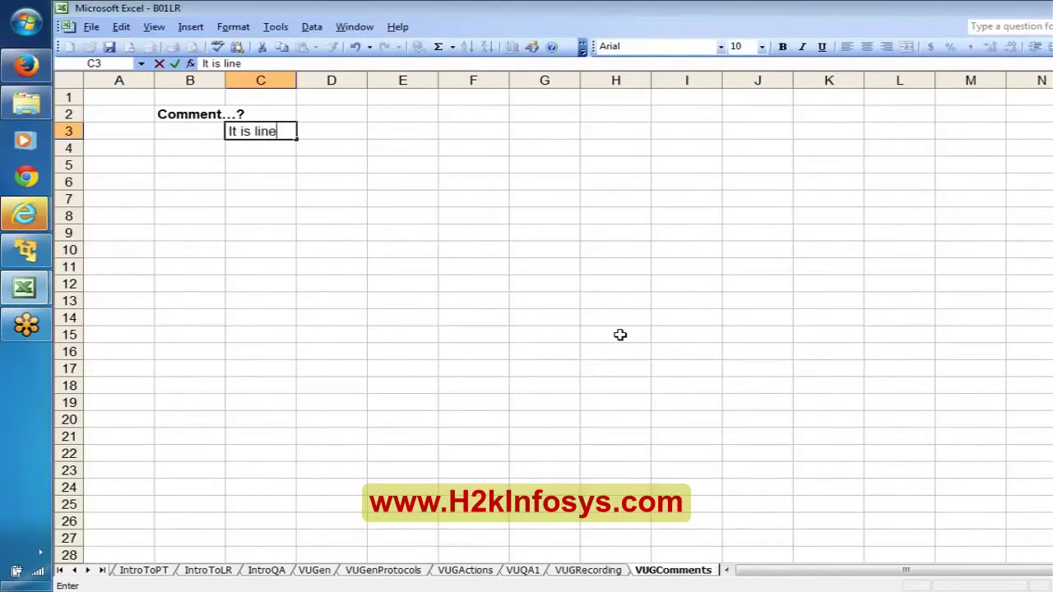
{"action": "type", "text": " which"}
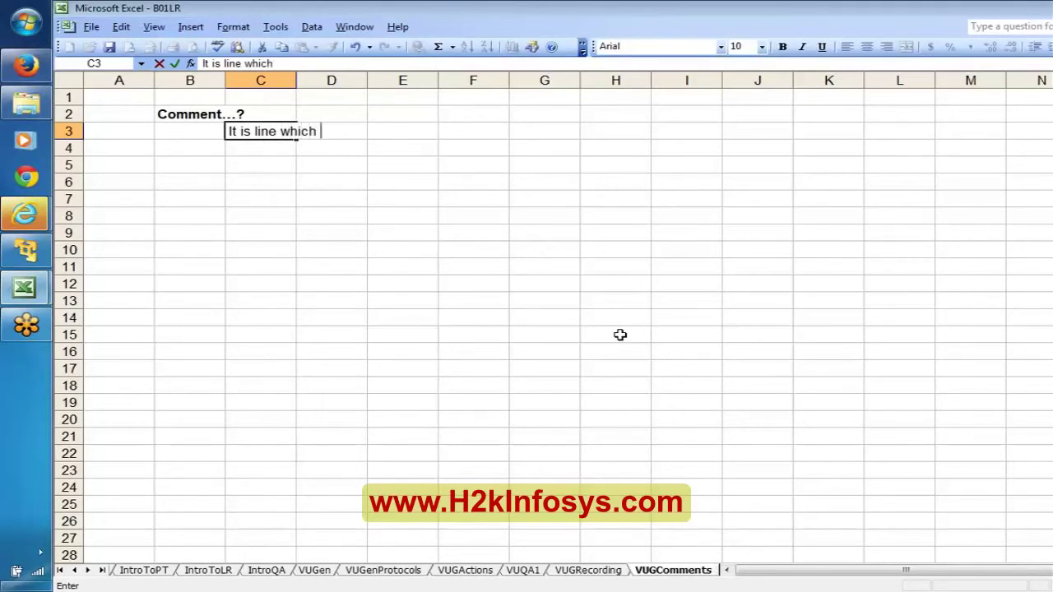
{"action": "type", "text": " will be ing"}
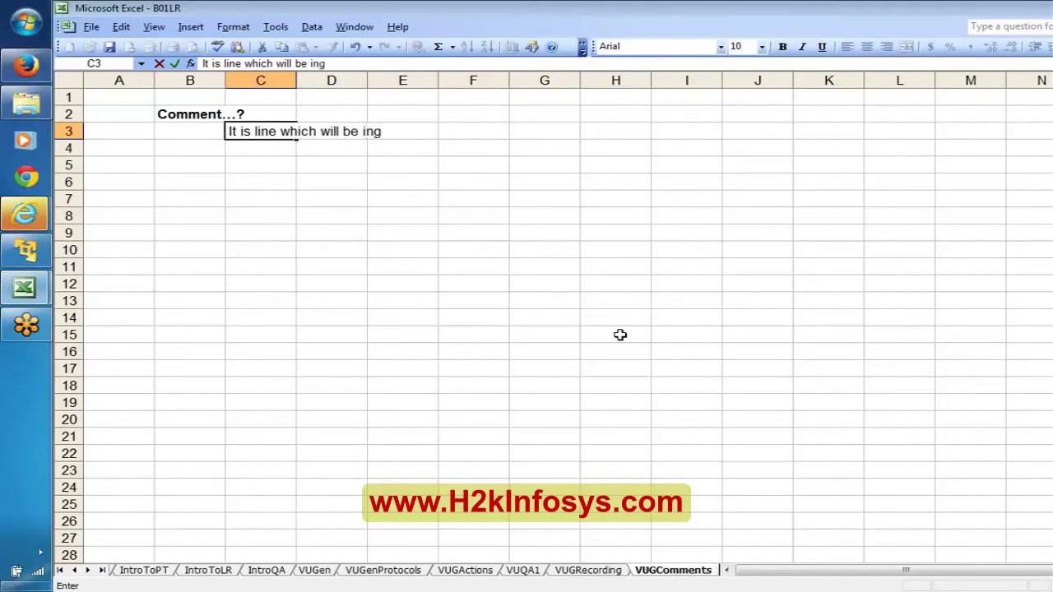
{"action": "type", "text": "nored by the VUG"}
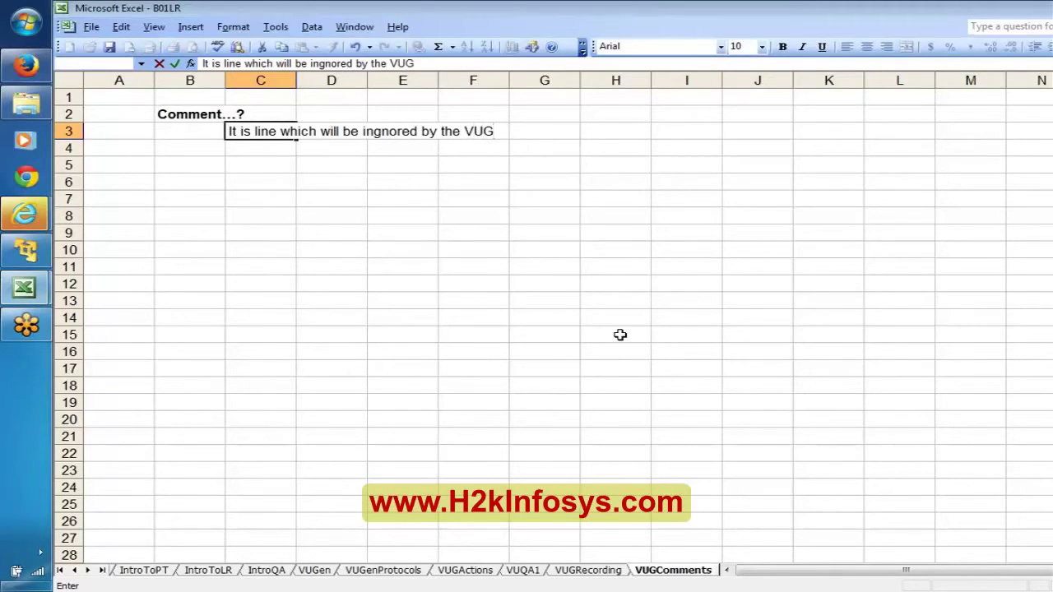
{"action": "key", "text": "Return"}
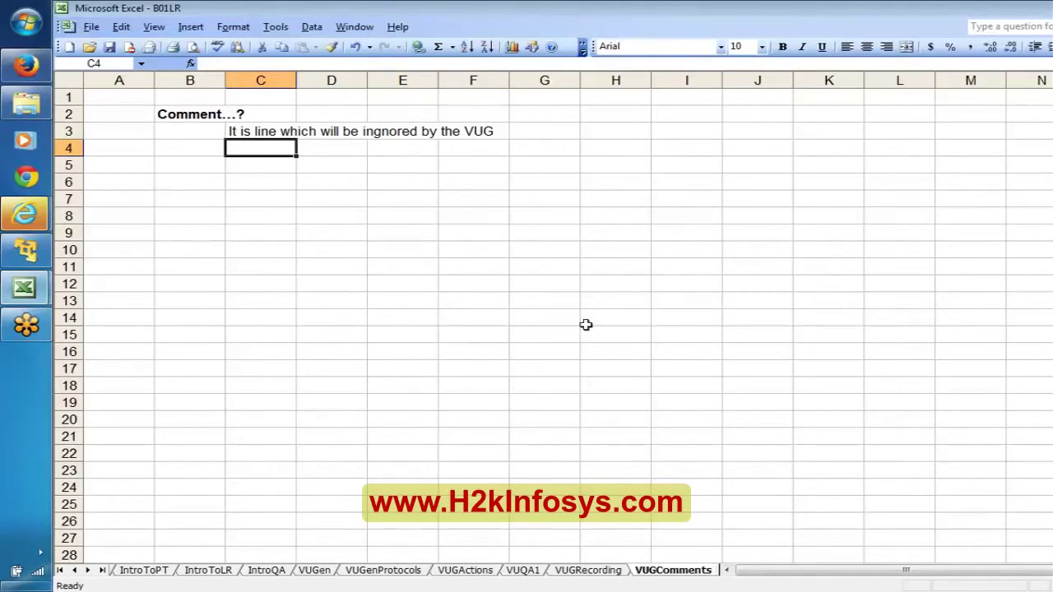
Enter "C Language - Comments" in cell C4 beneath the comment definition
{"action": "left_click", "coordinate": [196, 115]}
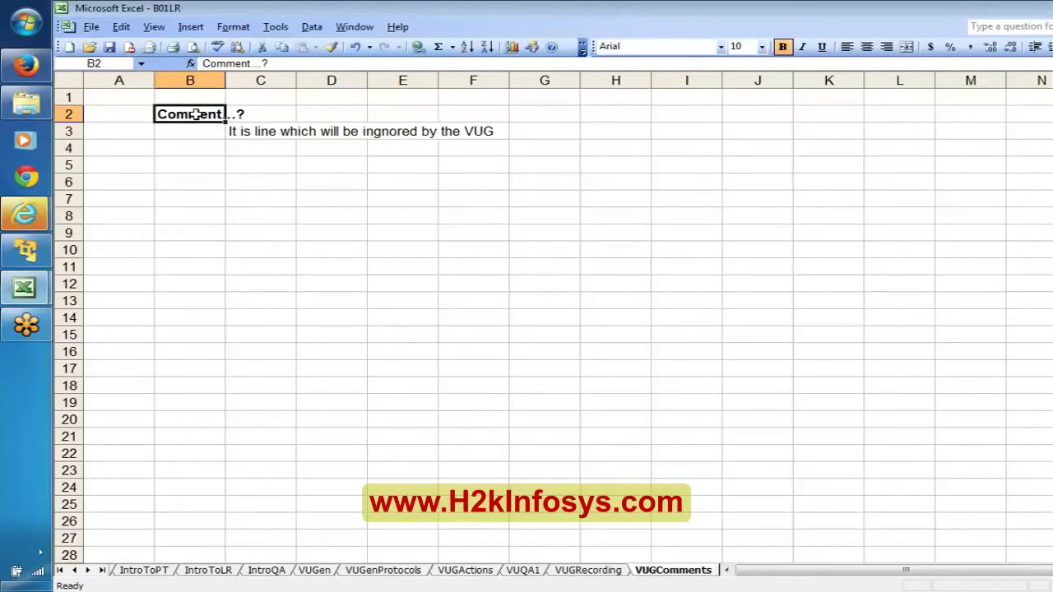
{"action": "key", "text": "Return"}
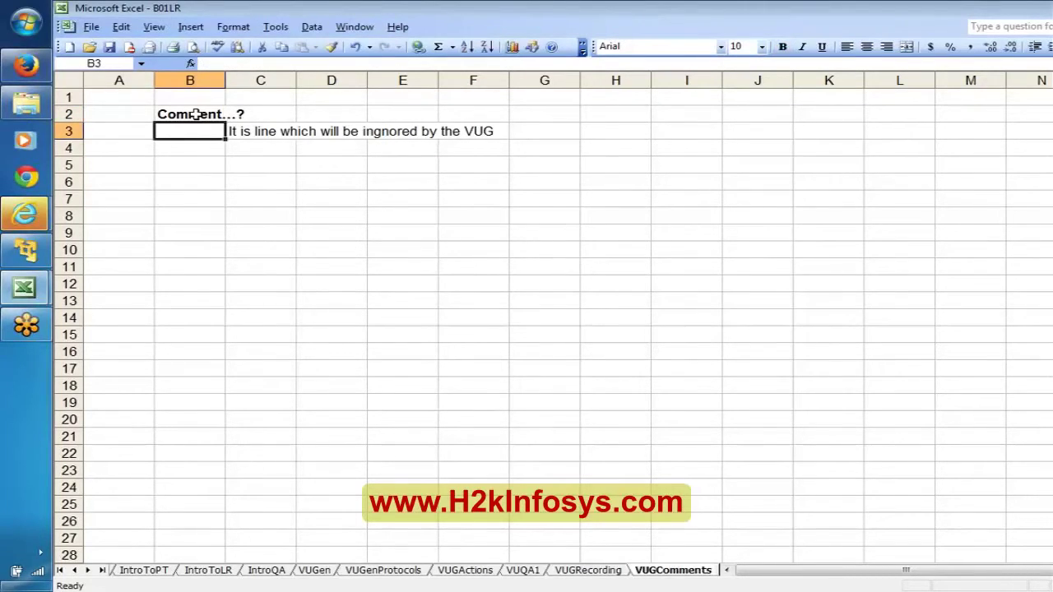
{"action": "key", "text": "Return"}
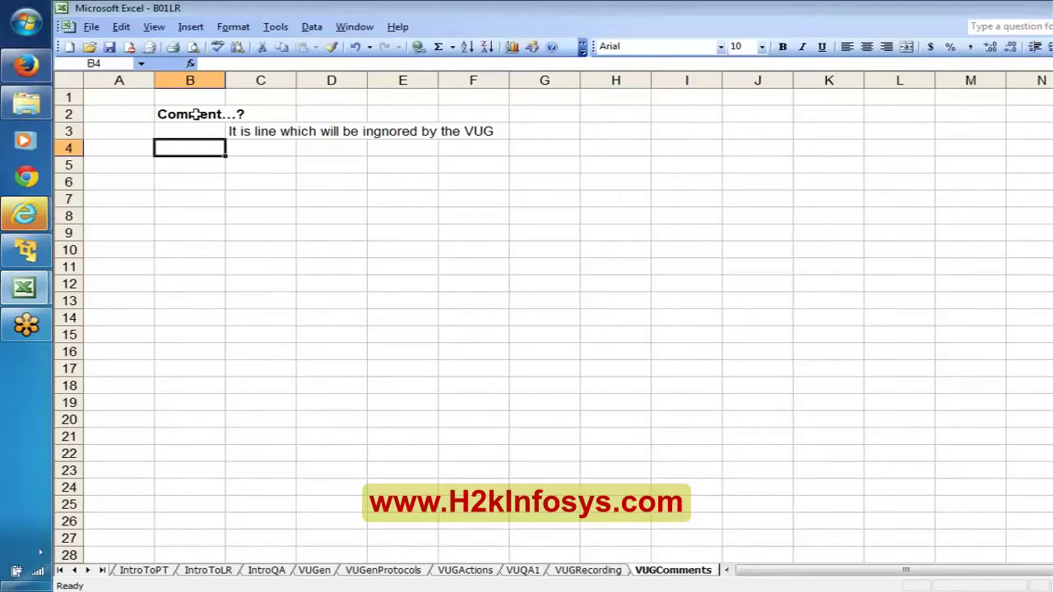
{"action": "key", "text": "Right"}
{"action": "type", "text": "C"}
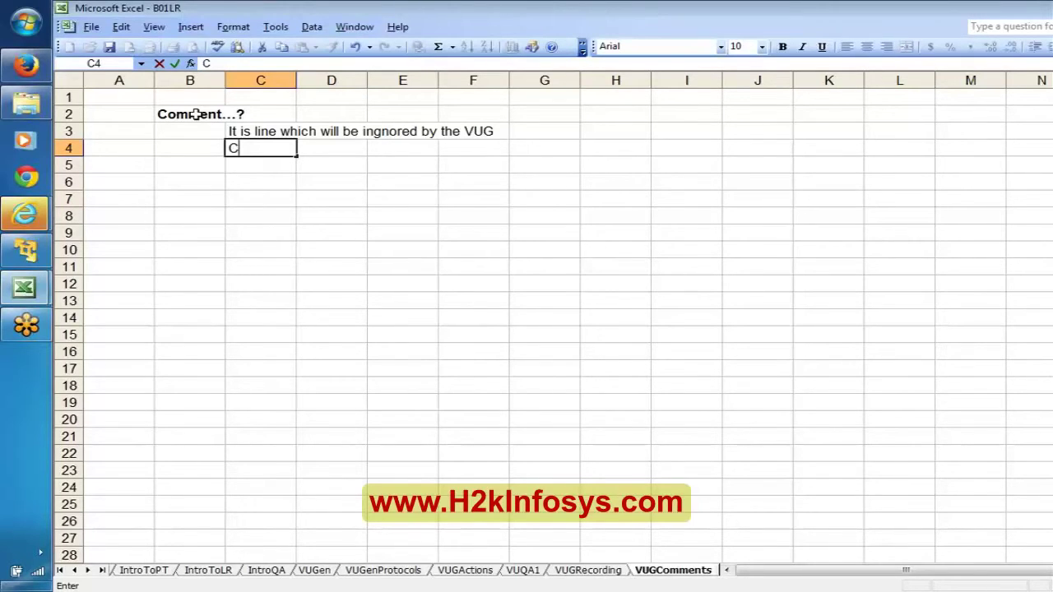
{"action": "type", "text": "Langua"}
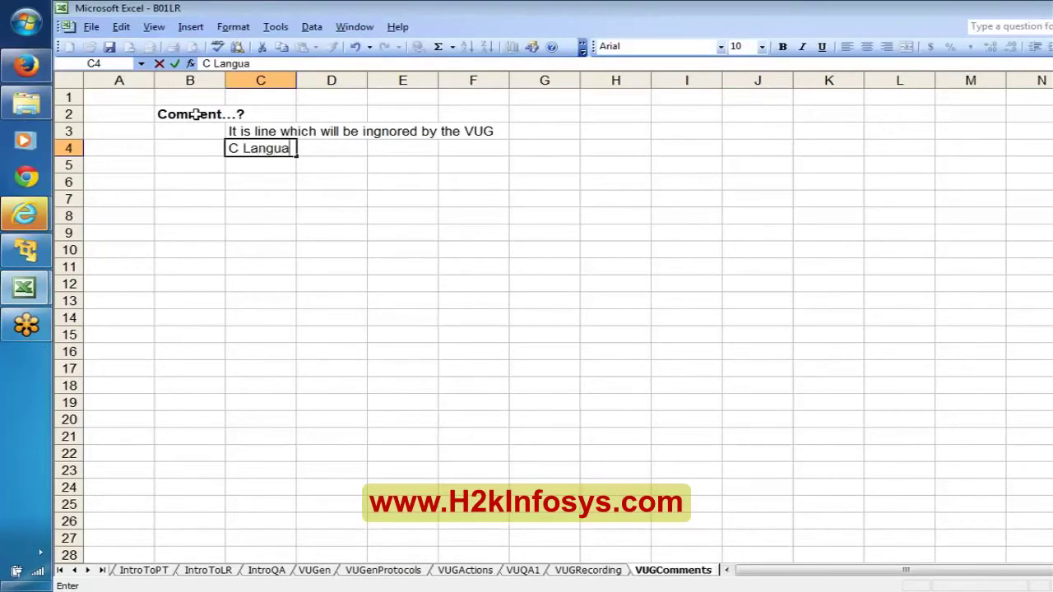
{"action": "type", "text": "ge - Com"}
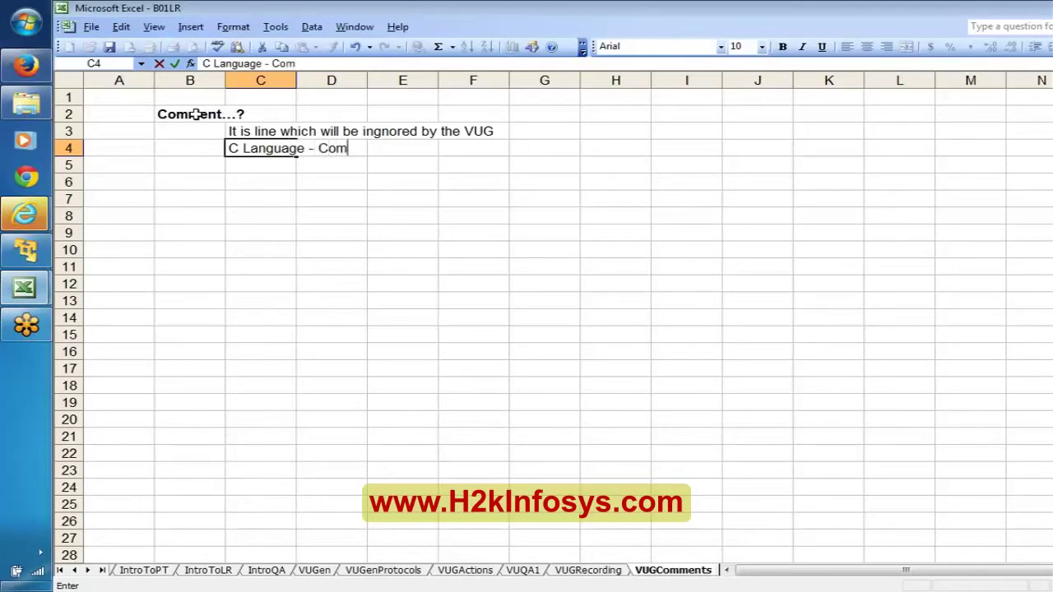
{"action": "type", "text": "ments"}
{"action": "key", "text": "Return"}
List "1. Single Line Comment" in cell C5 and "2. multiline comment" in cell C6
{"action": "type", "text": "1"}
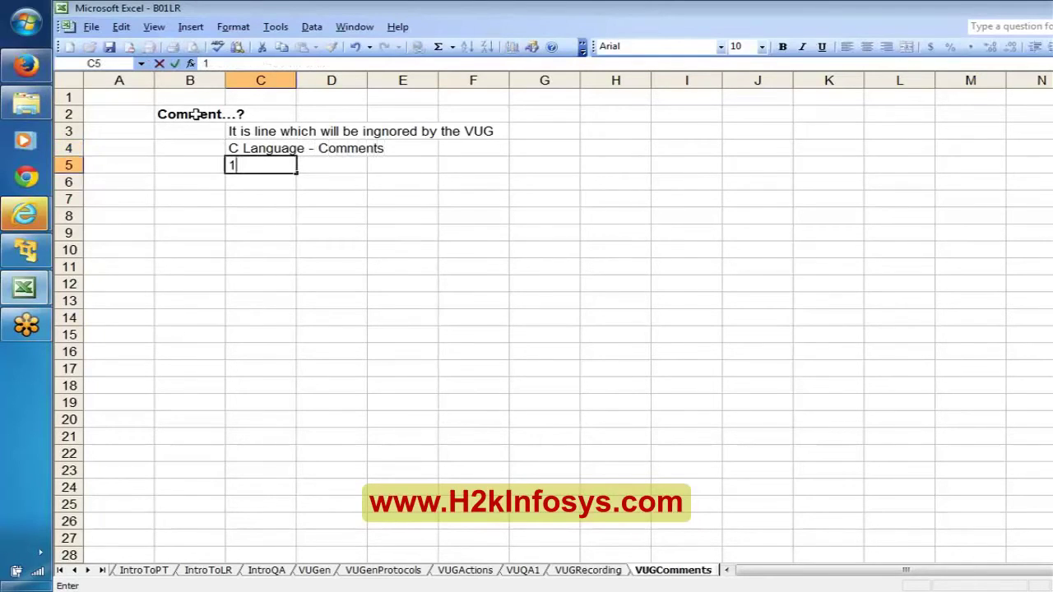
{"action": "type", "text": ". Single Line "}
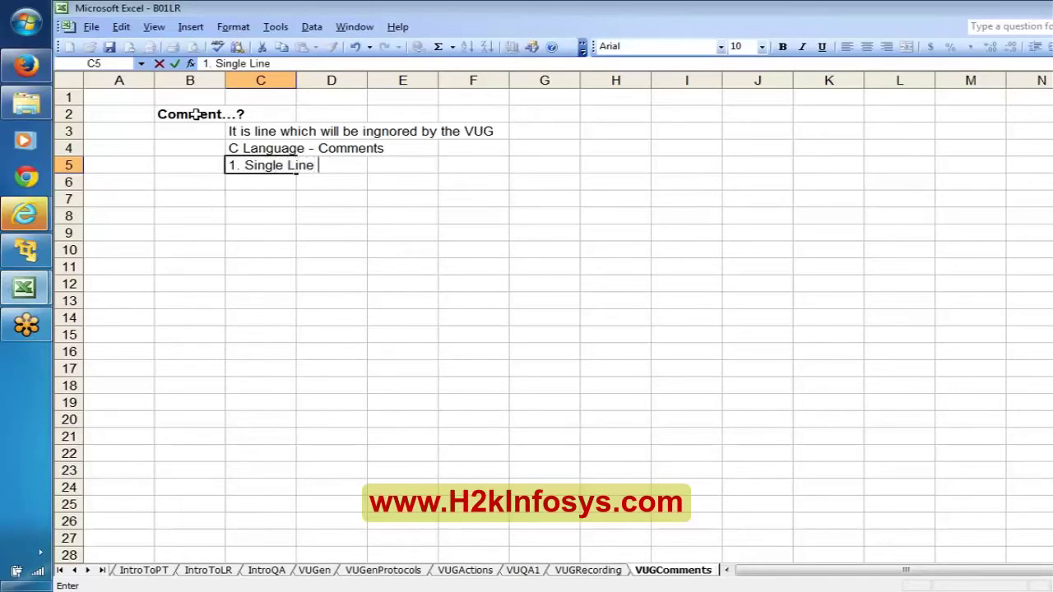
{"action": "type", "text": "Comment"}
{"action": "key", "text": "Return"}
{"action": "type", "text": "2"}
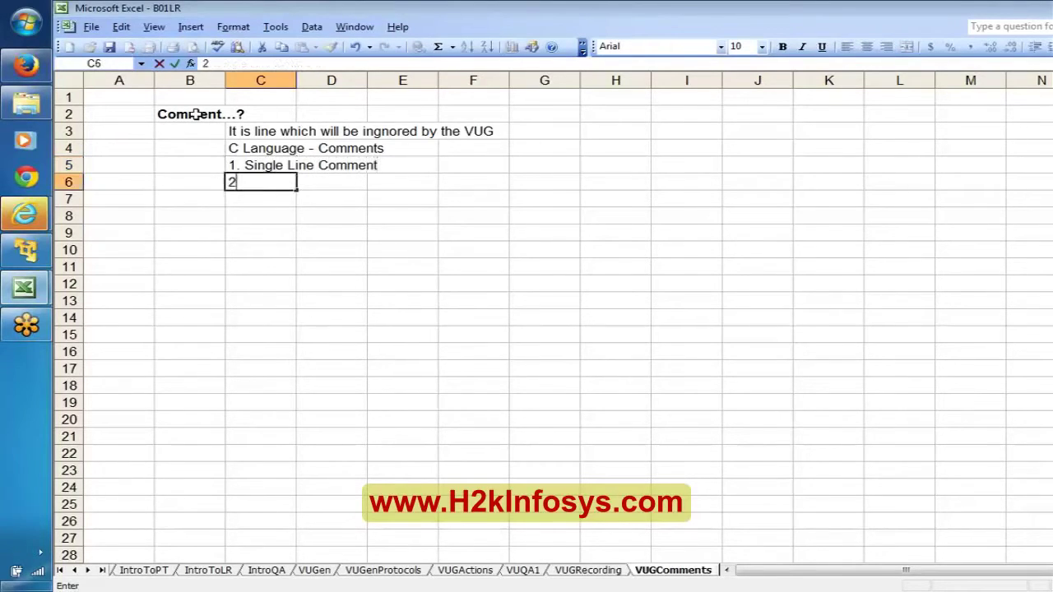
{"action": "type", "text": ". multiple"}
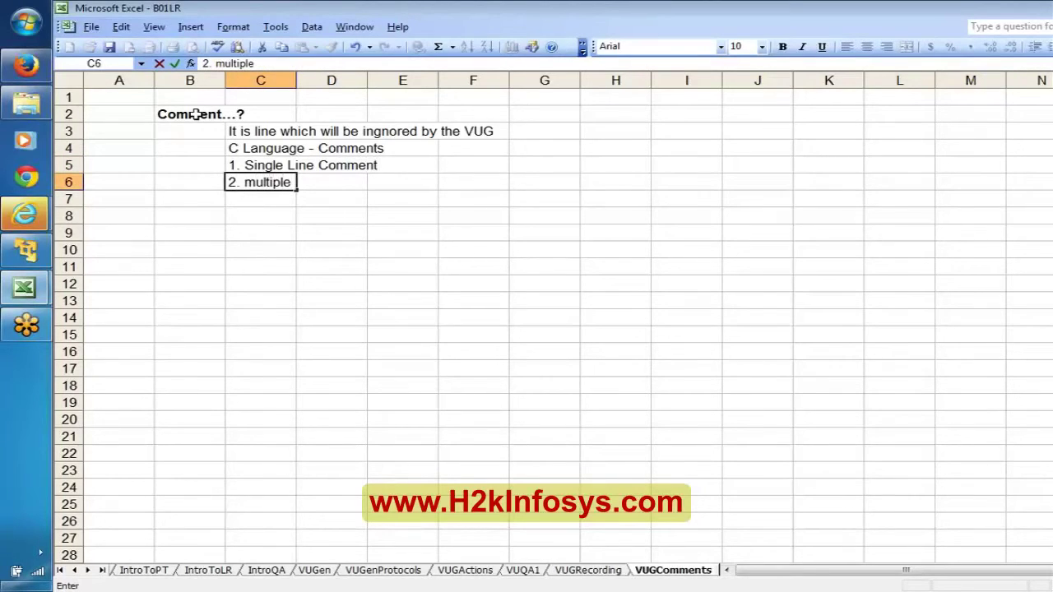
{"action": "key", "text": "BackSpace"}
{"action": "key", "text": "BackSpace"}
{"action": "key", "text": "BackSpace"}
{"action": "key", "text": "BackSpace"}
{"action": "type", "text": "line co"}
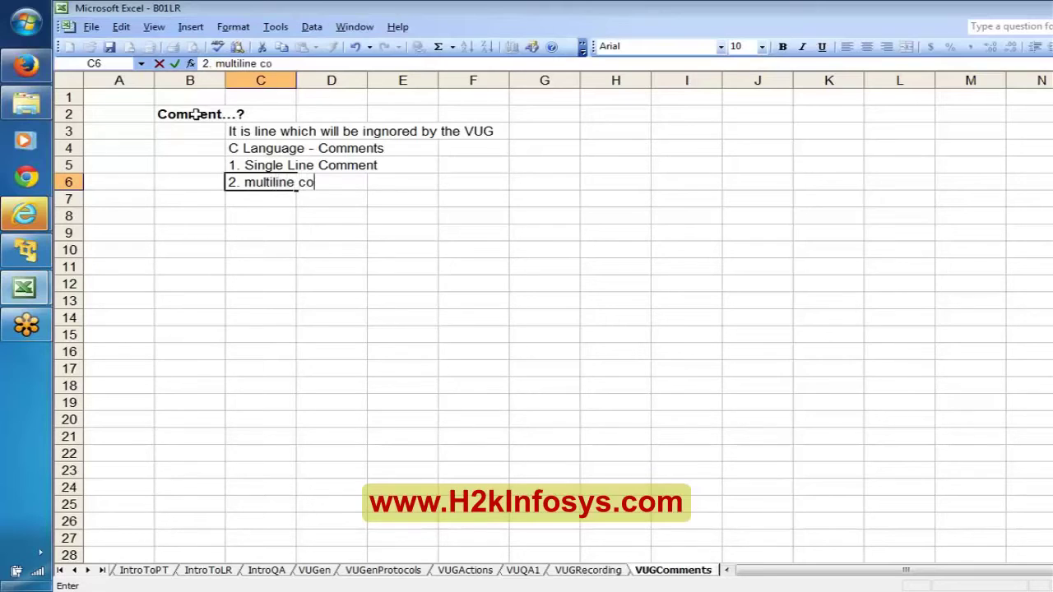
{"action": "type", "text": "mment"}
{"action": "key", "text": "Return"}
Enter the single-line comment syntax // as text in cell F5
{"action": "key", "text": "Up"}
{"action": "key", "text": "Up"}
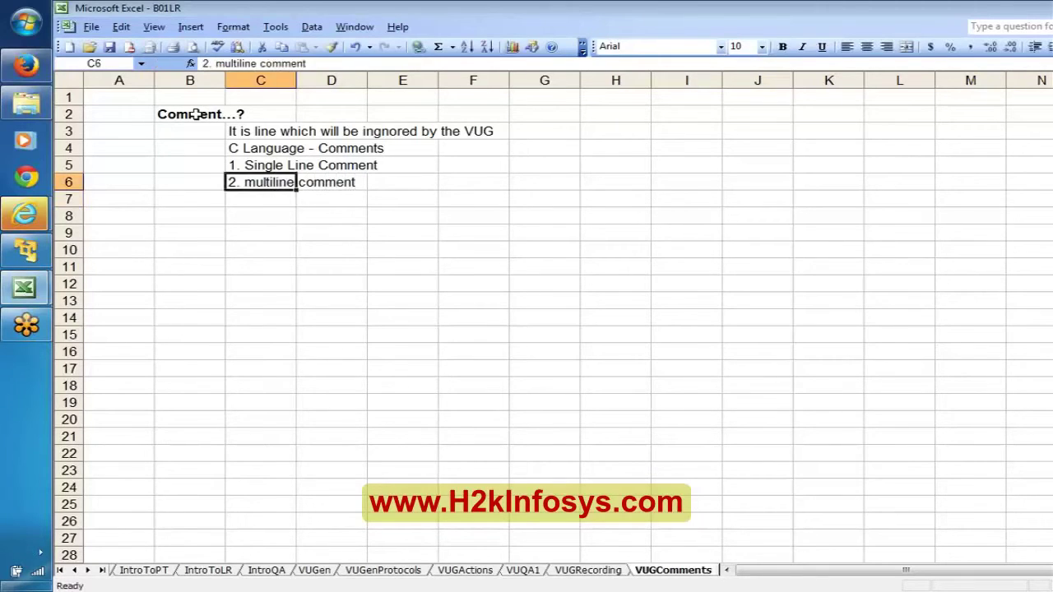
{"action": "key", "text": "Right"}
{"action": "key", "text": "Right"}
{"action": "key", "text": "Right"}
{"action": "type", "text": "'"}
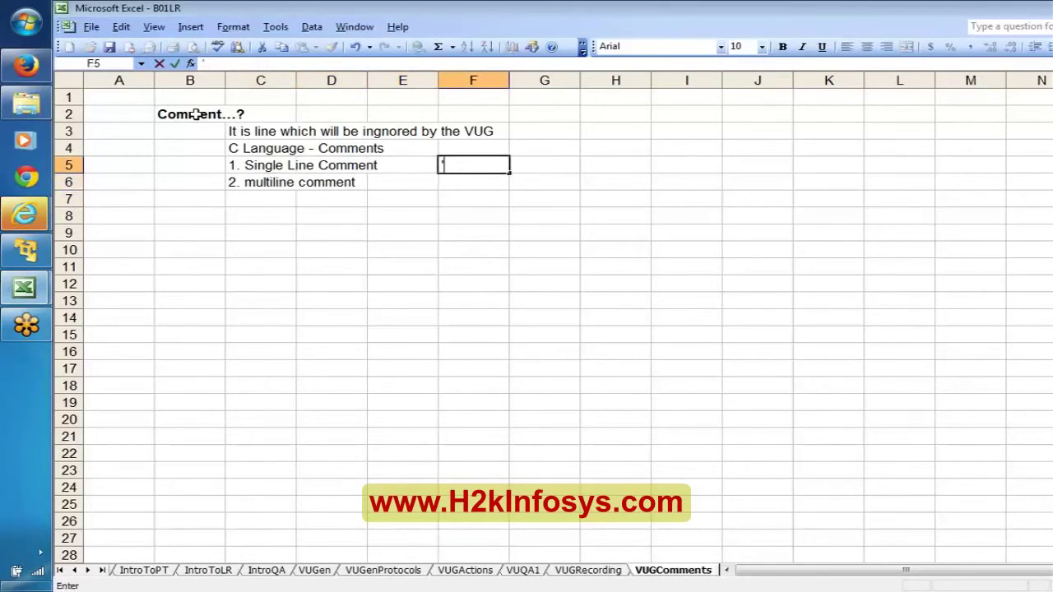
{"action": "type", "text": "//"}
{"action": "key", "text": "Return"}
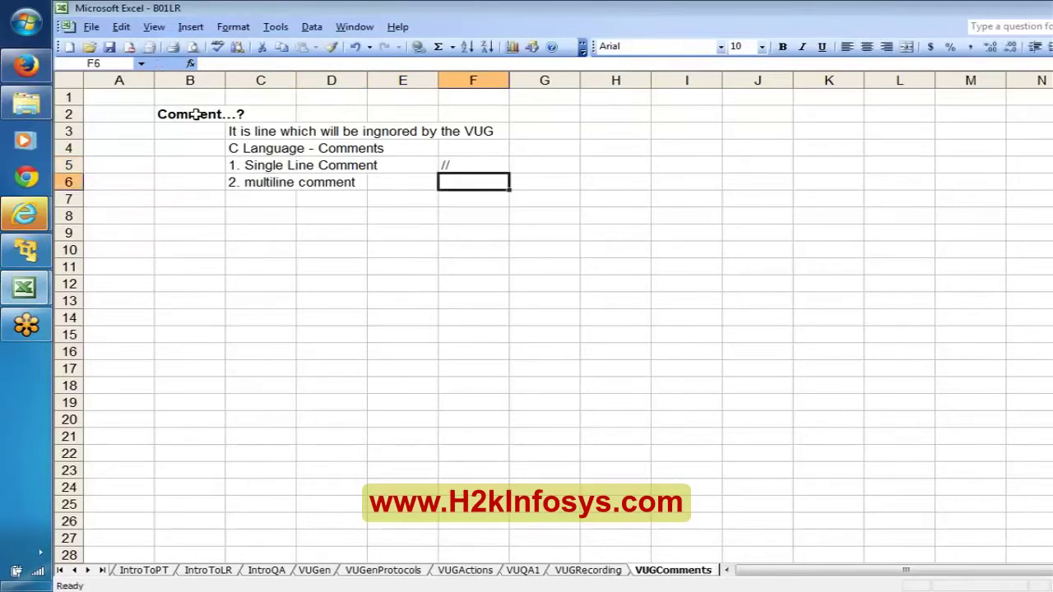
Enter the multiline comment example as text, with "/* this is multi line" in F6 and "comment */" in F7
{"action": "type", "text": "'"}
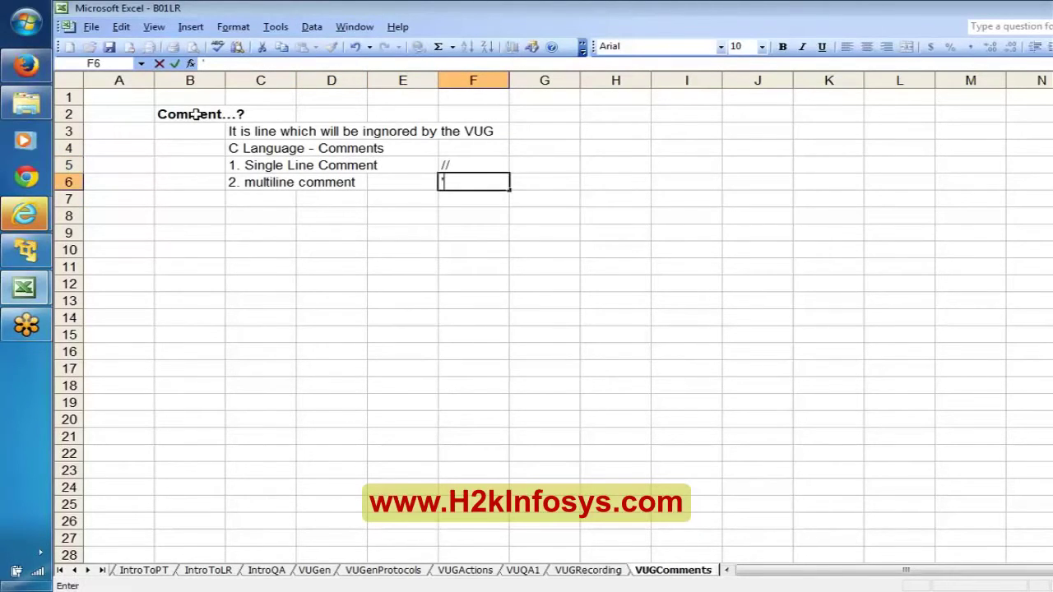
{"action": "type", "text": "/* this i"}
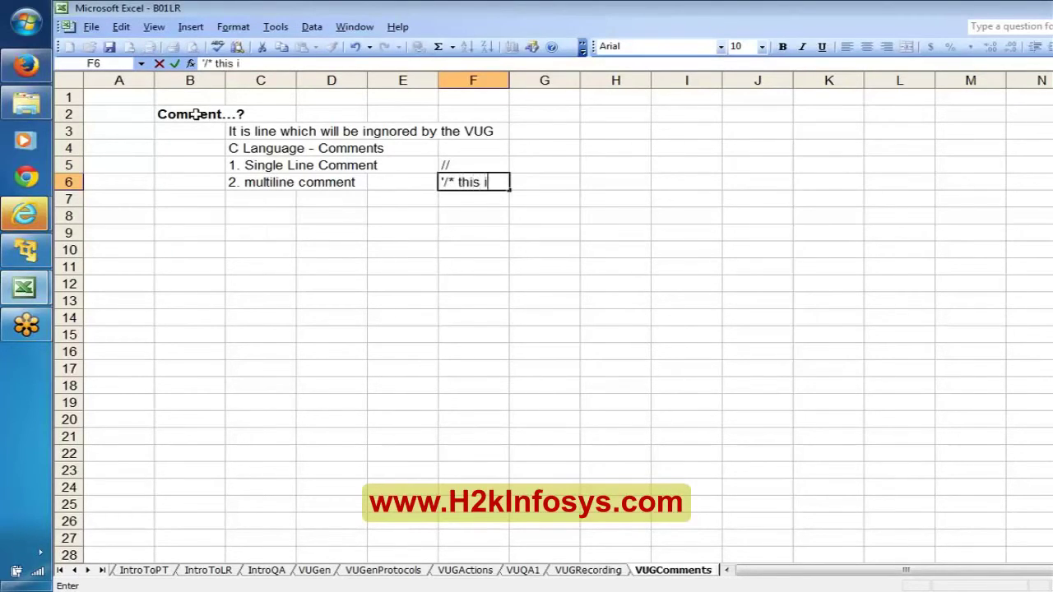
{"action": "type", "text": "s multip"}
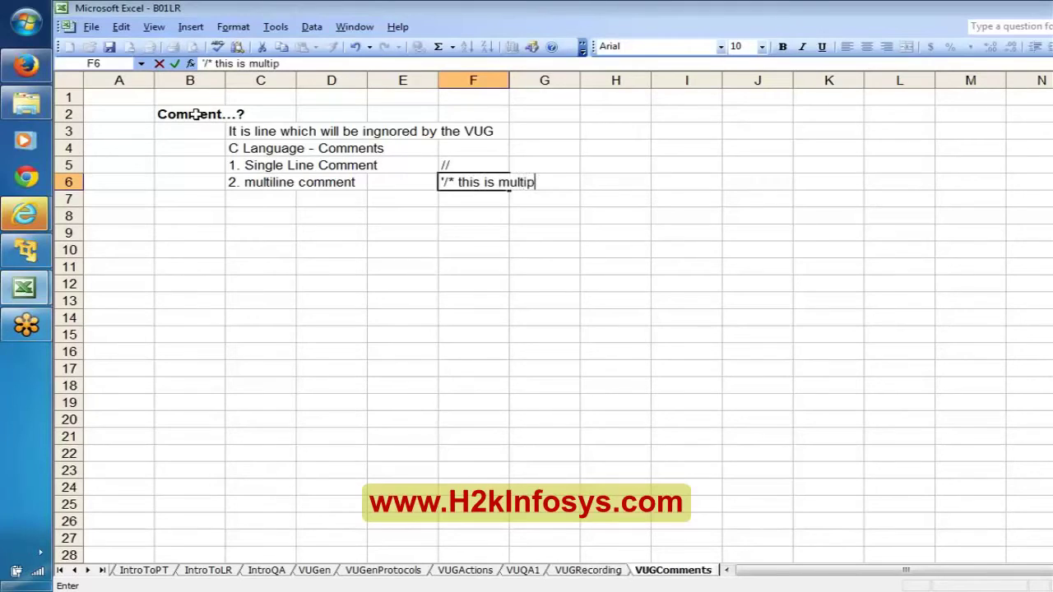
{"action": "key", "text": "BackSpace"}
{"action": "type", "text": "line"}
{"action": "key", "text": "Return"}
{"action": "type", "text": "comment"}
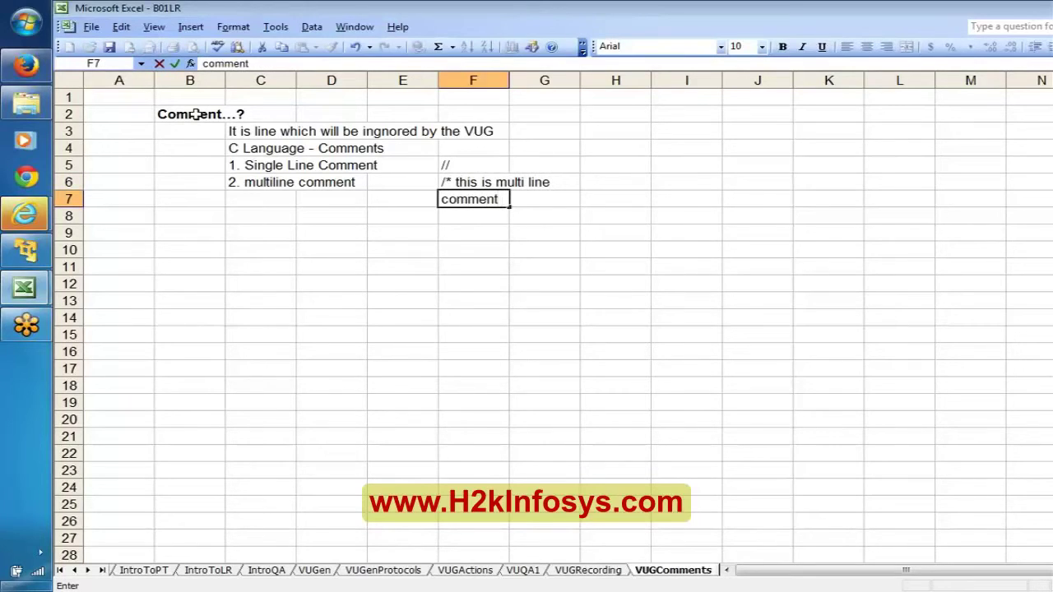
{"action": "type", "text": " */"}
{"action": "key", "text": "Return"}
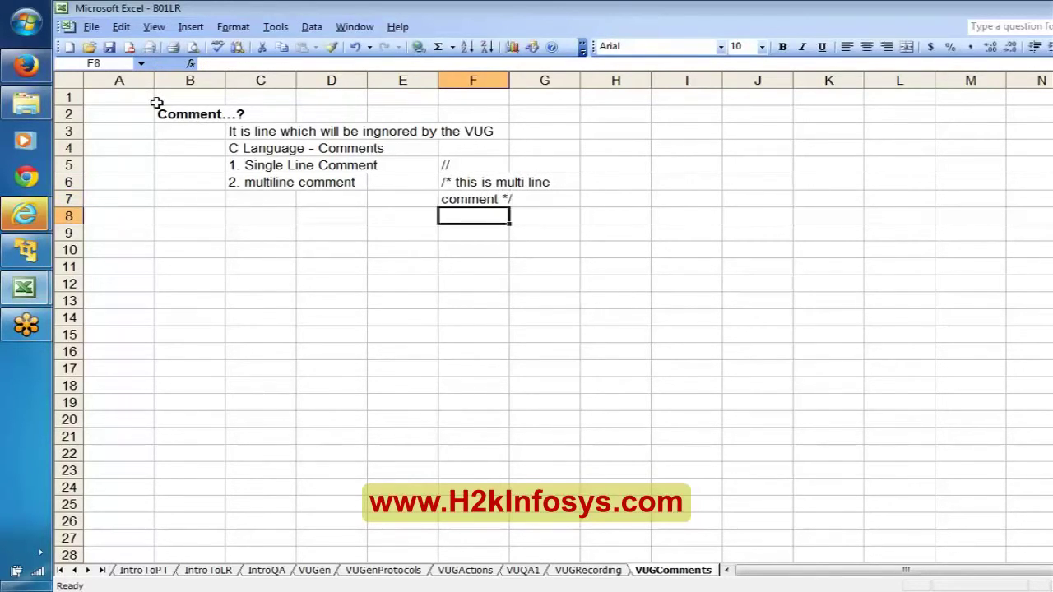
{"action": "left_click", "coordinate": [256, 202]}
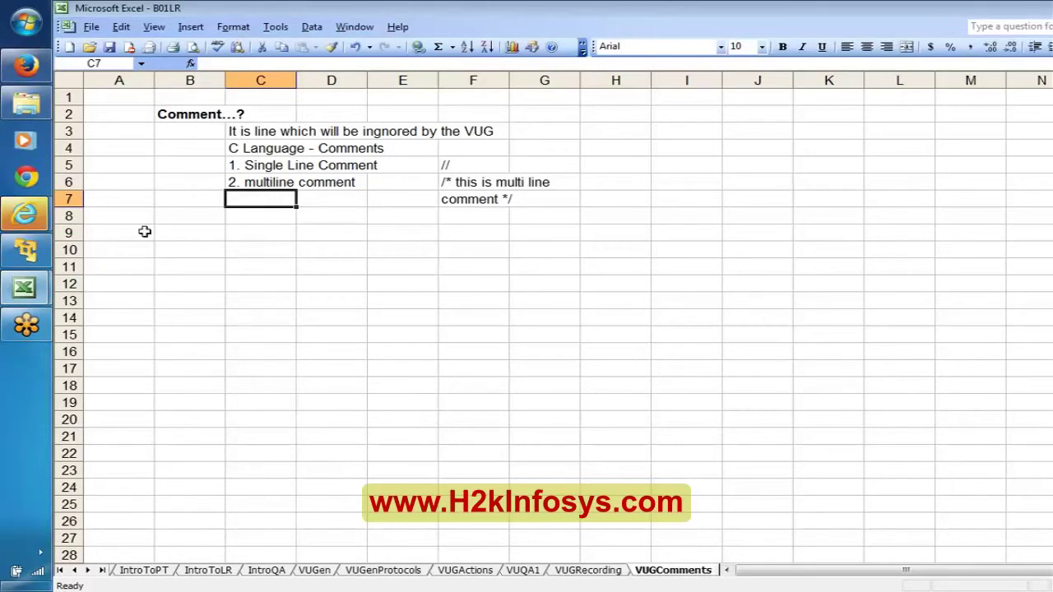
Switch to the Windows 7 virtual machine in VMware Player and start its Task Manager
{"action": "left_click", "coordinate": [25, 250]}
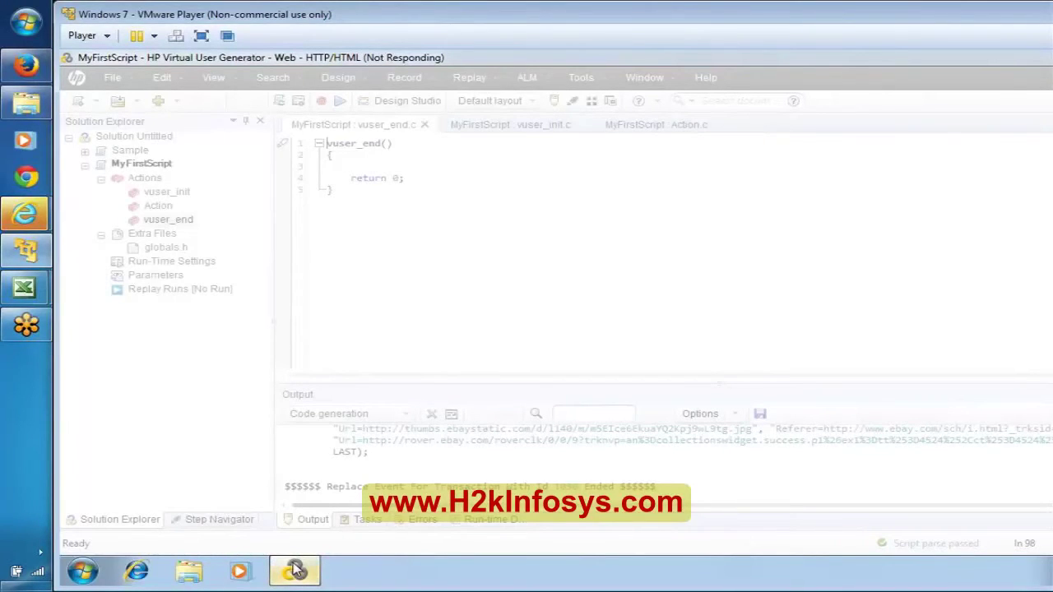
{"action": "right_click", "coordinate": [417, 582]}
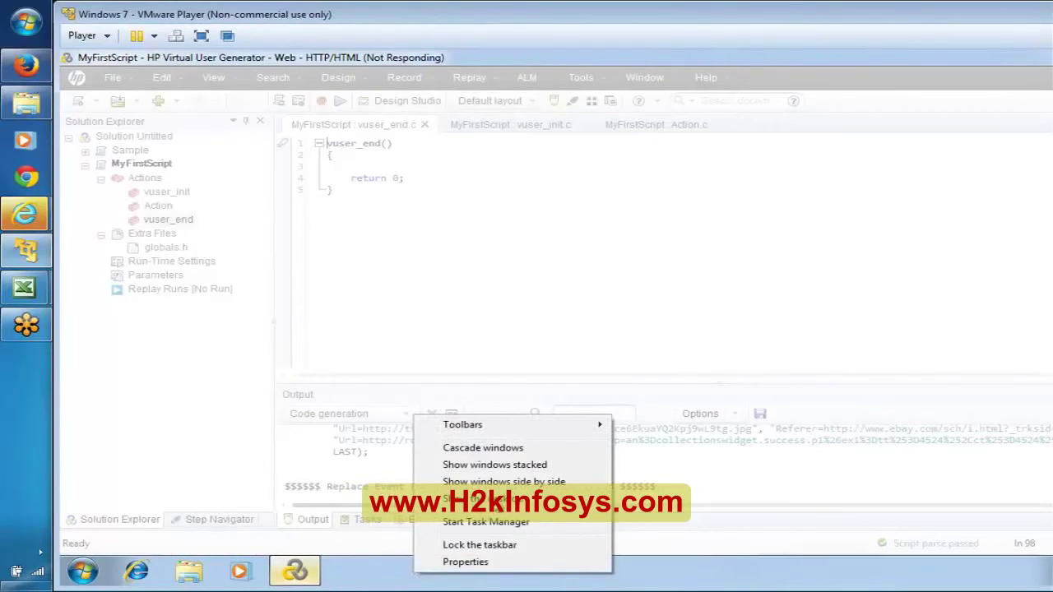
{"action": "left_click", "coordinate": [502, 522]}
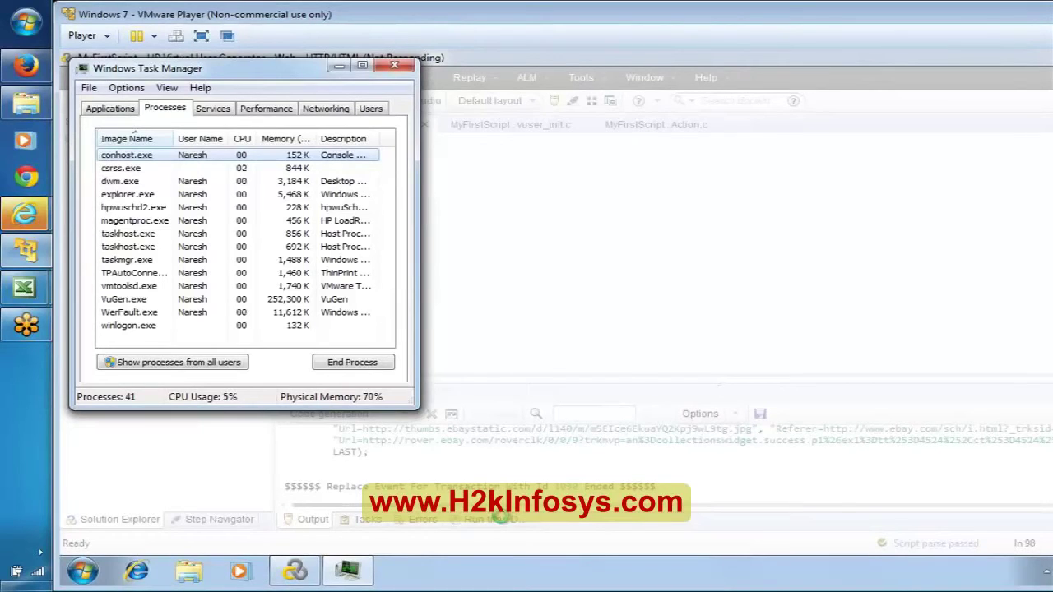
End the VuGen.exe process and close Task Manager
{"action": "left_click", "coordinate": [115, 235]}
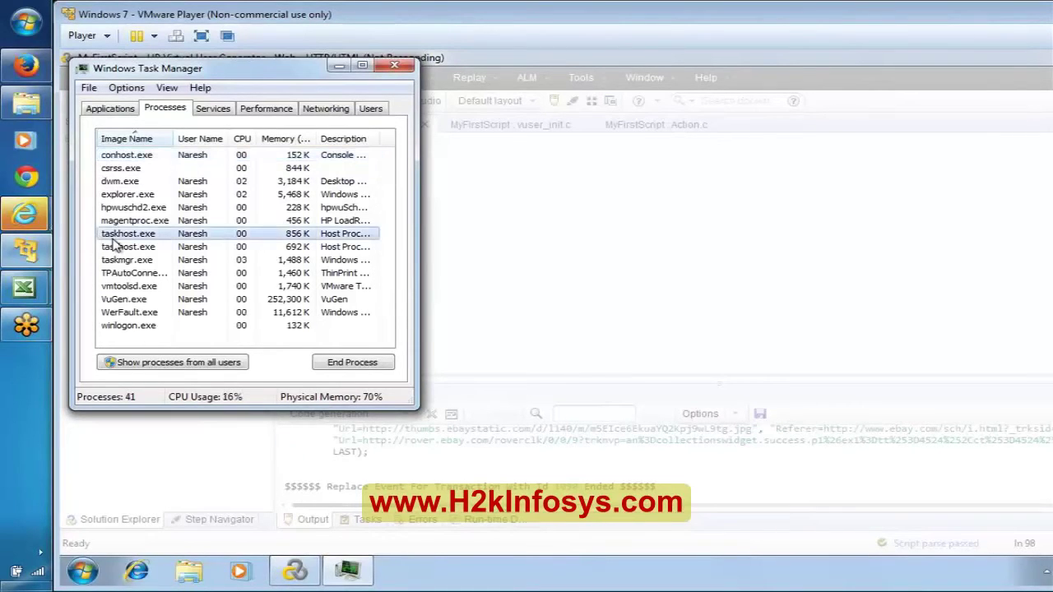
{"action": "key", "text": "Down"}
{"action": "key", "text": "Down"}
{"action": "key", "text": "Down"}
{"action": "key", "text": "Down"}
{"action": "key", "text": "Down"}
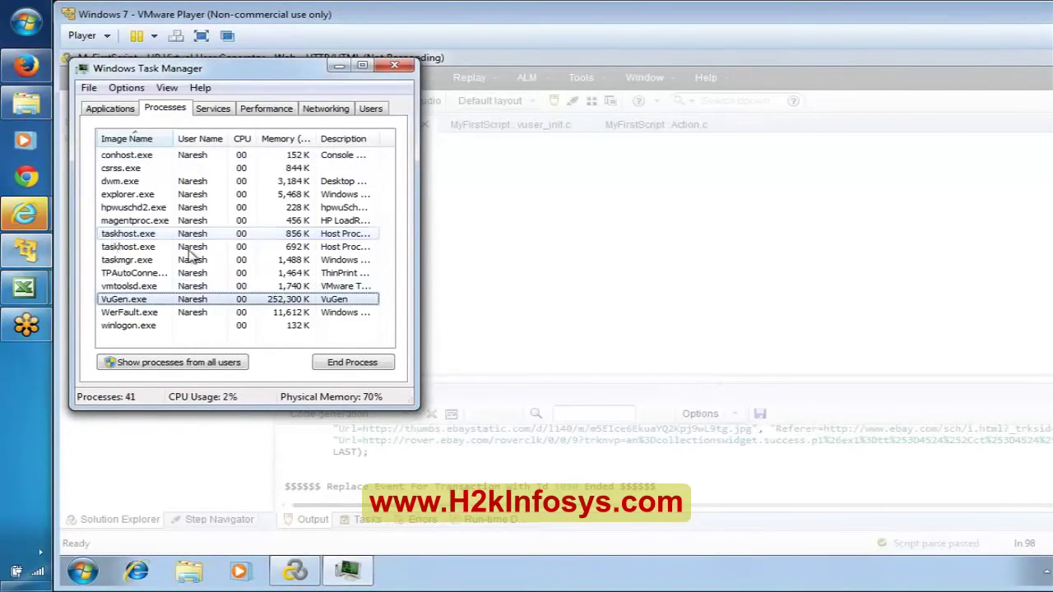
{"action": "left_click", "coordinate": [350, 368]}
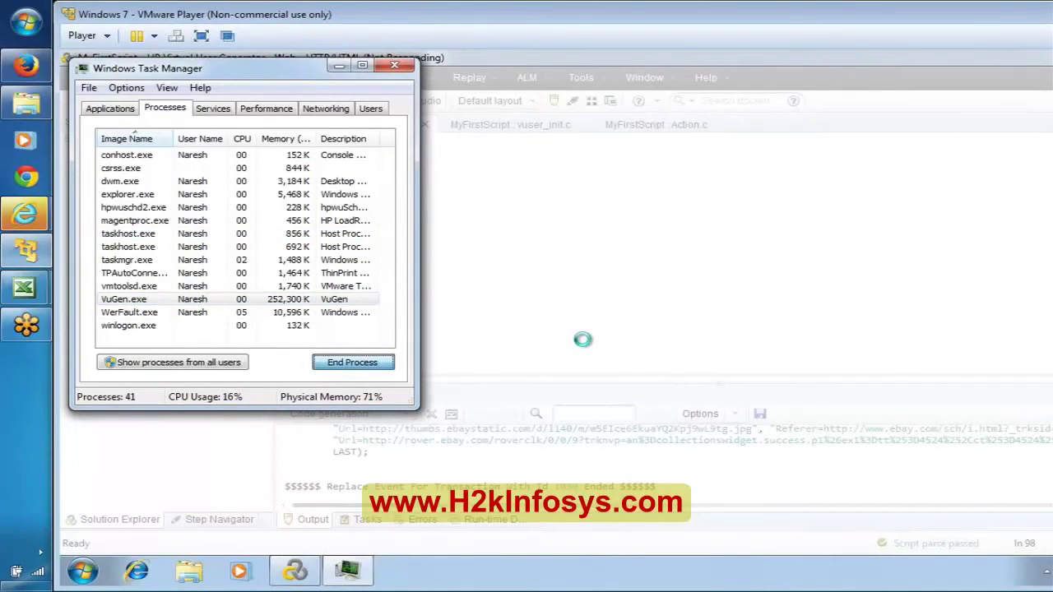
{"action": "left_click", "coordinate": [624, 340]}
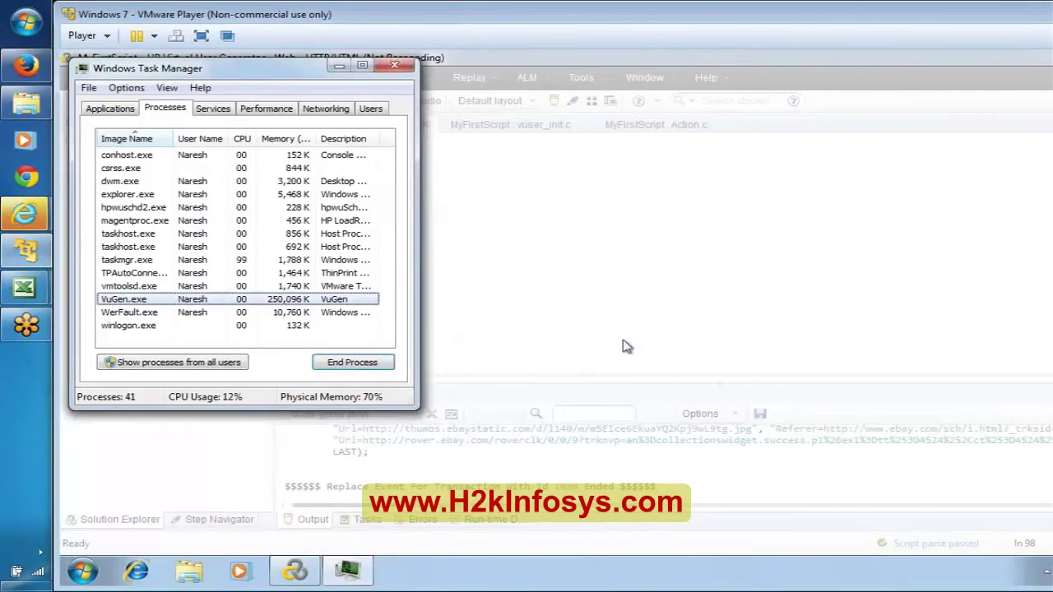
{"action": "left_click", "coordinate": [403, 69]}
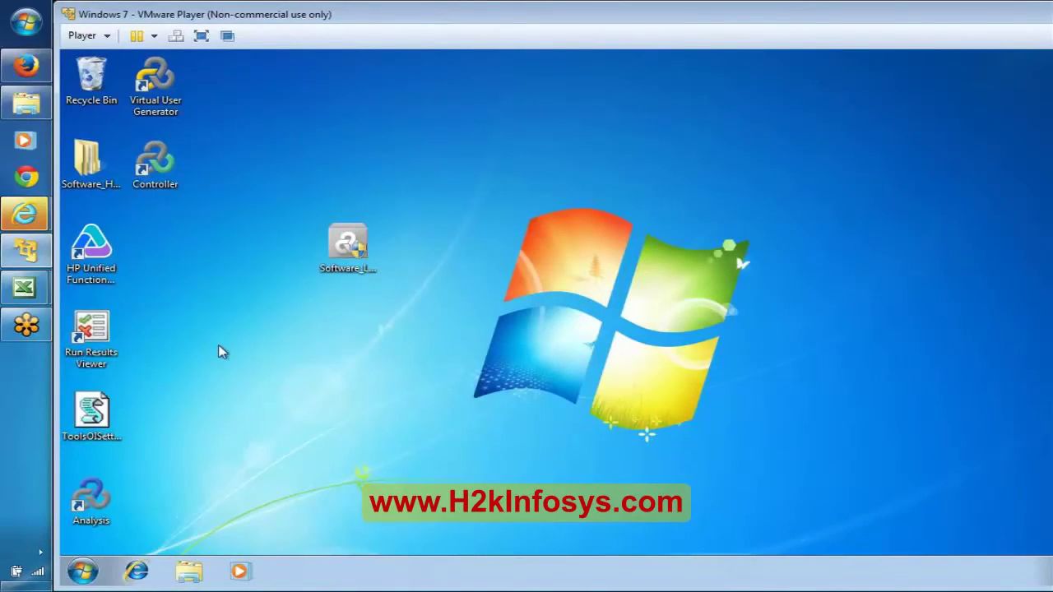
Open the virtual machine's temporary files folder by running %temp%
{"action": "key", "text": "v"}
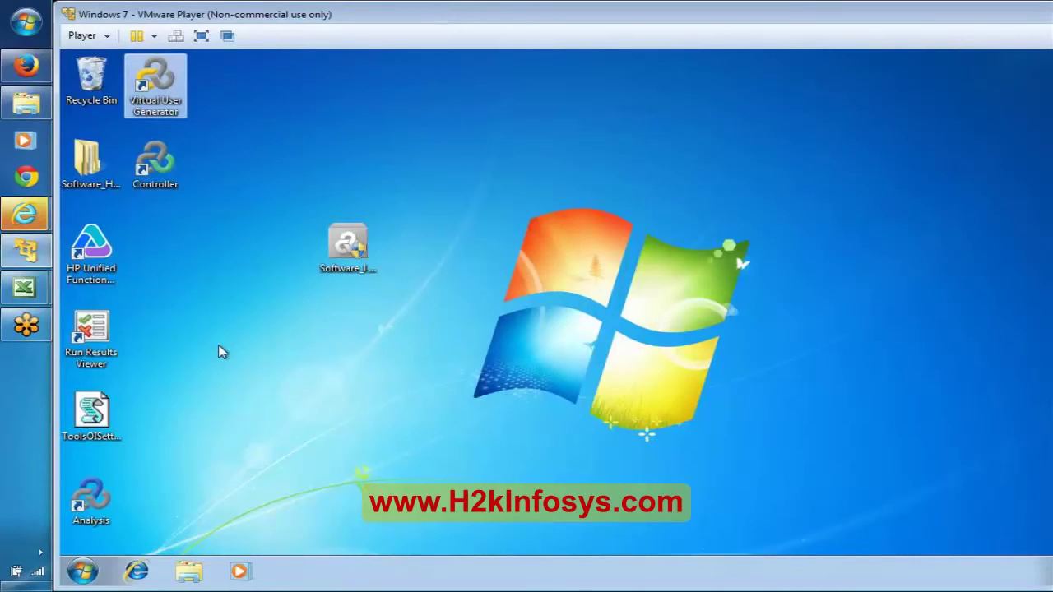
{"action": "key", "text": "super+r"}
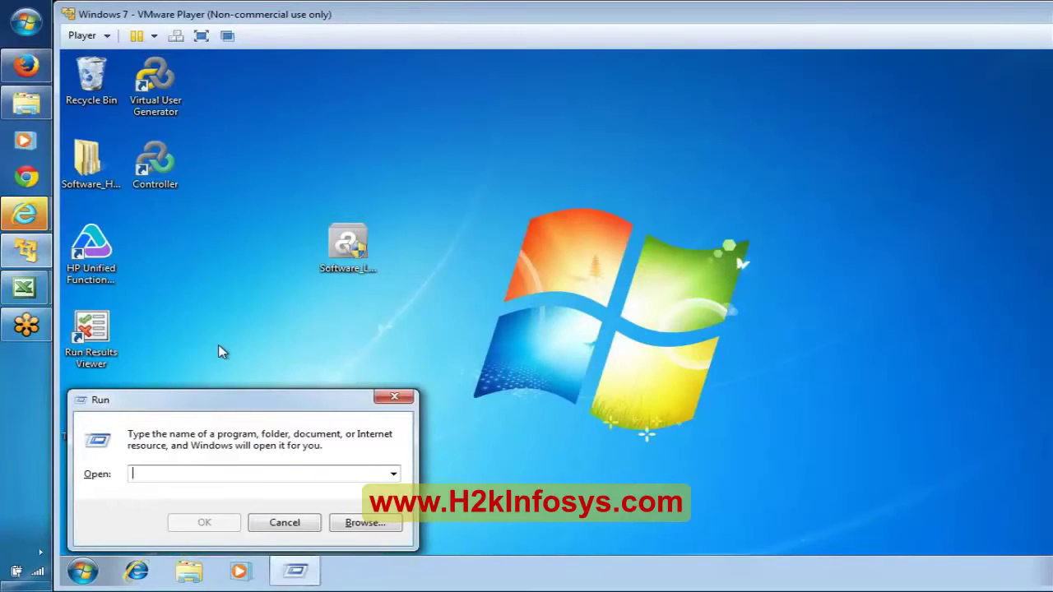
{"action": "type", "text": "%temp%"}
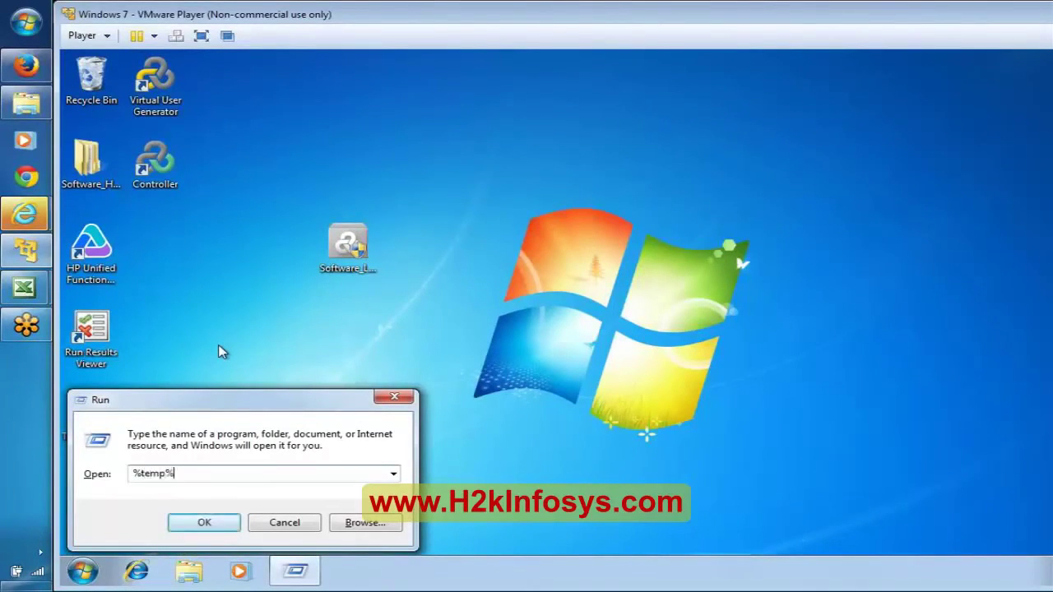
{"action": "key", "text": "Return"}
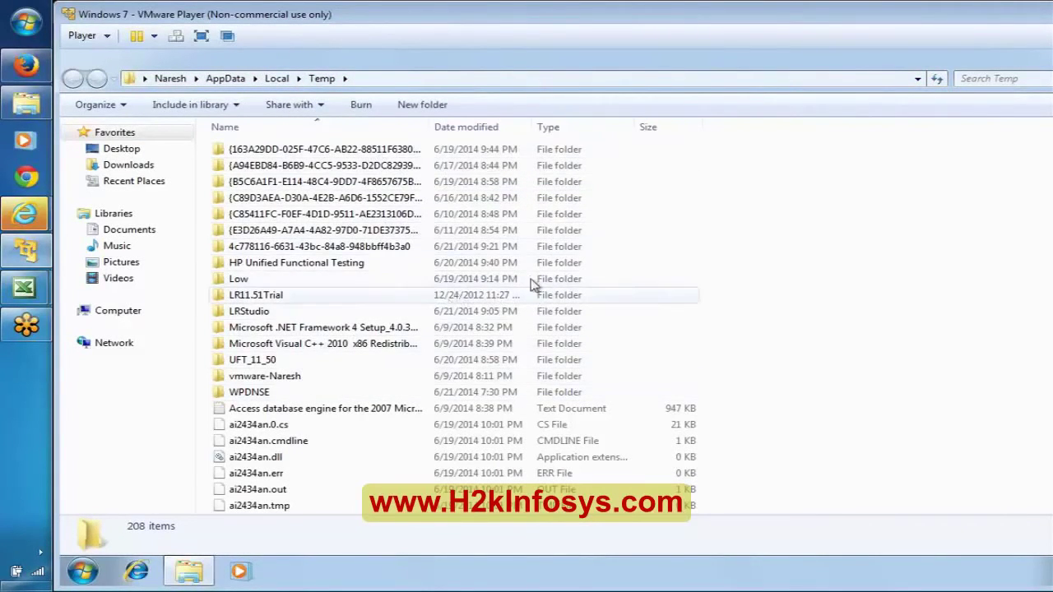
Look through the whole list of files and folders in the Temp folder and return to its beginning
{"action": "left_click", "coordinate": [417, 395]}
{"action": "key", "text": "Down"}
{"action": "key", "text": "Down"}
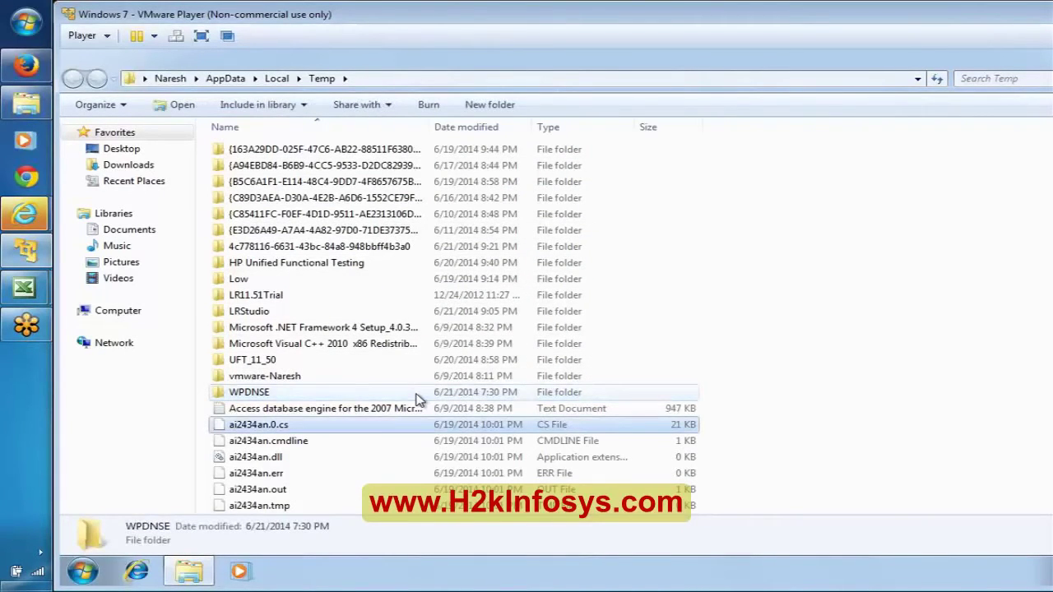
{"action": "key", "text": "Down"}
{"action": "key", "text": "Down"}
{"action": "key", "text": "Down"}
{"action": "key", "text": "Down"}
{"action": "key", "text": "Down"}
{"action": "key", "text": "Down"}
{"action": "key", "text": "Down"}
{"action": "key", "text": "Down"}
{"action": "key", "text": "Down"}
{"action": "key", "text": "Down"}
{"action": "key", "text": "Down"}
{"action": "key", "text": "Down"}
{"action": "key", "text": "Down"}
{"action": "key", "text": "Down"}
{"action": "key", "text": "Down"}
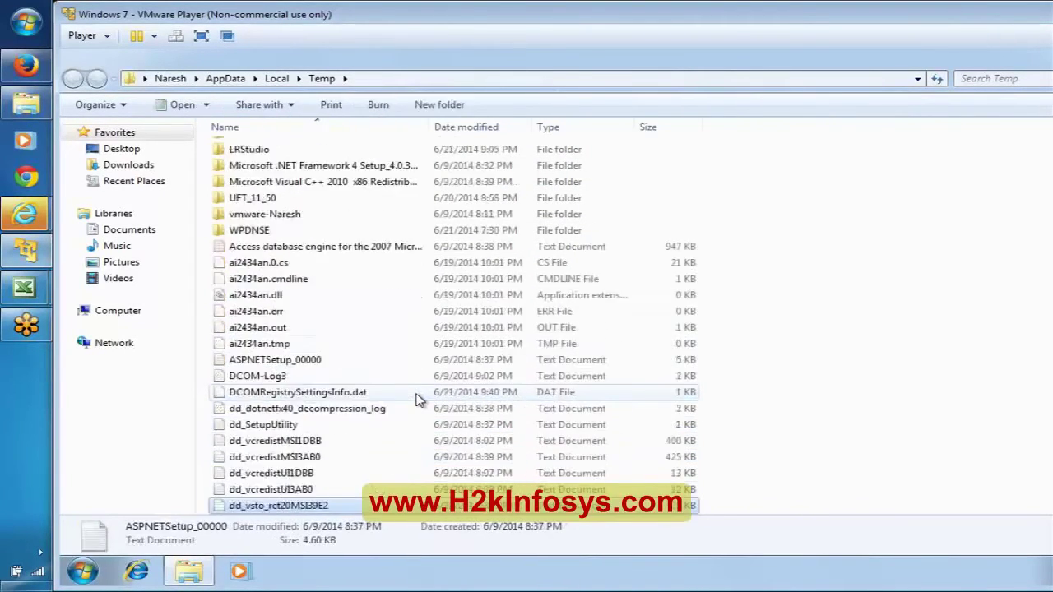
{"action": "key", "text": "Down"}
{"action": "key", "text": "Down"}
{"action": "key", "text": "Down"}
{"action": "key", "text": "Down"}
{"action": "key", "text": "Down"}
{"action": "key", "text": "Down"}
{"action": "key", "text": "Down"}
{"action": "key", "text": "Down"}
{"action": "key", "text": "Down"}
{"action": "key", "text": "Down"}
{"action": "key", "text": "Down"}
{"action": "key", "text": "Down"}
{"action": "key", "text": "Down"}
{"action": "key", "text": "Down"}
{"action": "key", "text": "Down"}
{"action": "key", "text": "Down"}
{"action": "key", "text": "Down"}
{"action": "key", "text": "Down"}
{"action": "key", "text": "Down"}
{"action": "key", "text": "Down"}
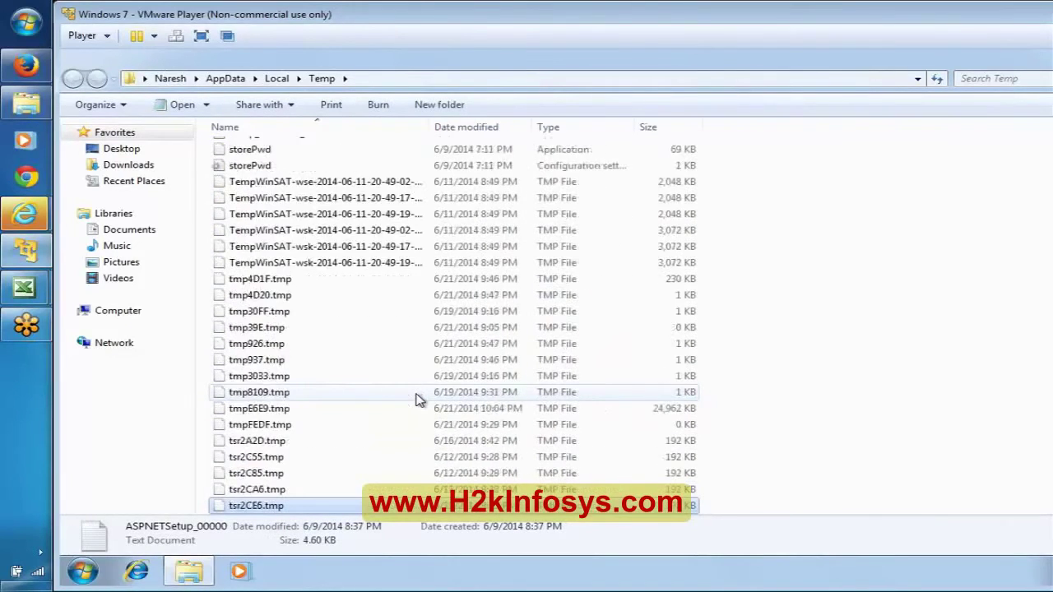
{"action": "key", "text": "Down"}
{"action": "key", "text": "Down"}
{"action": "key", "text": "Down"}
{"action": "key", "text": "Down"}
{"action": "key", "text": "Down"}
{"action": "key", "text": "Down"}
{"action": "key", "text": "Down"}
{"action": "key", "text": "Down"}
{"action": "key", "text": "Down"}
{"action": "key", "text": "Down"}
{"action": "key", "text": "Down"}
{"action": "key", "text": "Down"}
{"action": "key", "text": "Down"}
{"action": "key", "text": "Down"}
{"action": "key", "text": "Down"}
{"action": "key", "text": "Down"}
{"action": "key", "text": "Down"}
{"action": "key", "text": "Down"}
{"action": "key", "text": "Down"}
{"action": "key", "text": "Down"}
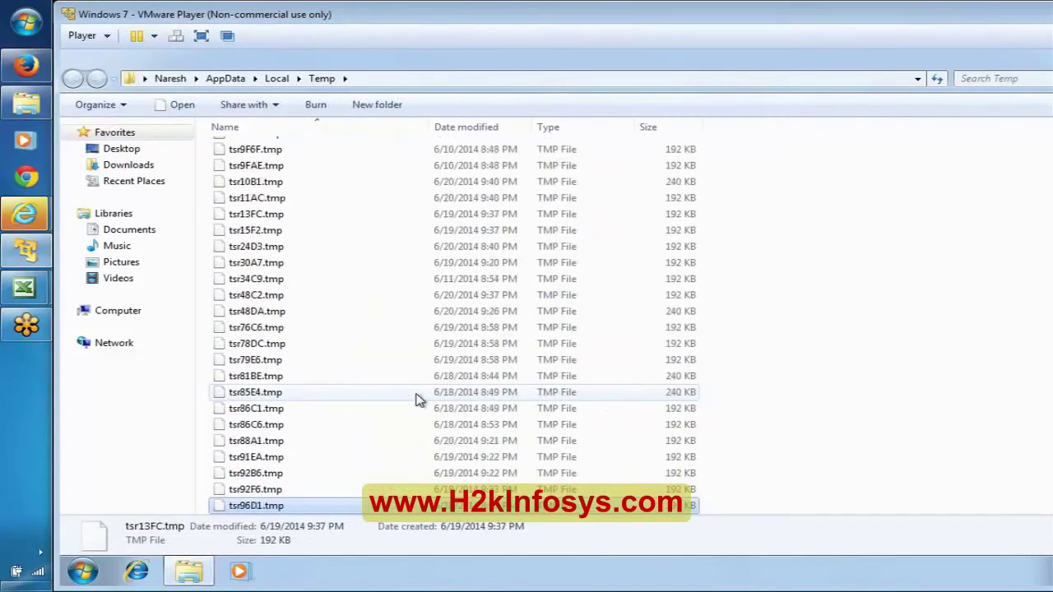
{"action": "key", "text": "Down"}
{"action": "key", "text": "Down"}
{"action": "key", "text": "Down"}
{"action": "key", "text": "Down"}
{"action": "key", "text": "Down"}
{"action": "key", "text": "Down"}
{"action": "key", "text": "Down"}
{"action": "key", "text": "Down"}
{"action": "key", "text": "Down"}
{"action": "key", "text": "Down"}
{"action": "key", "text": "Down"}
{"action": "key", "text": "Down"}
{"action": "key", "text": "Down"}
{"action": "key", "text": "Down"}
{"action": "key", "text": "Down"}
{"action": "key", "text": "Down"}
{"action": "key", "text": "Down"}
{"action": "key", "text": "Down"}
{"action": "key", "text": "Down"}
{"action": "key", "text": "Down"}
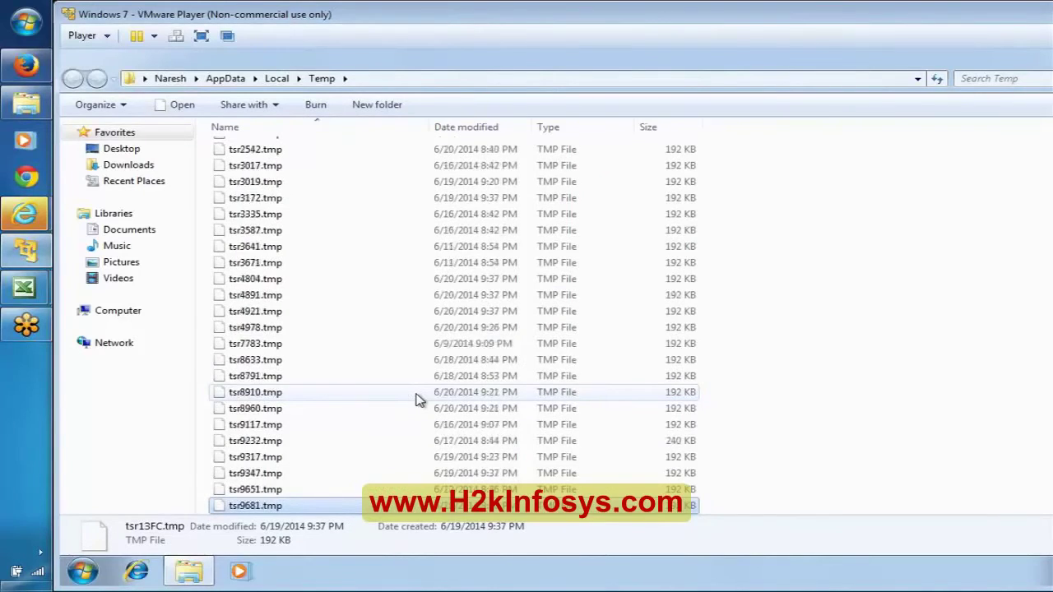
{"action": "key", "text": "Down"}
{"action": "key", "text": "Down"}
{"action": "key", "text": "Down"}
{"action": "key", "text": "Down"}
{"action": "key", "text": "Down"}
{"action": "key", "text": "Down"}
{"action": "key", "text": "Down"}
{"action": "key", "text": "Down"}
{"action": "key", "text": "Down"}
{"action": "key", "text": "Down"}
{"action": "key", "text": "Down"}
{"action": "key", "text": "Down"}
{"action": "key", "text": "Down"}
{"action": "key", "text": "Down"}
{"action": "key", "text": "Down"}
{"action": "key", "text": "Down"}
{"action": "key", "text": "Down"}
{"action": "key", "text": "Down"}
{"action": "key", "text": "Down"}
{"action": "key", "text": "Down"}
{"action": "key", "text": "Home"}
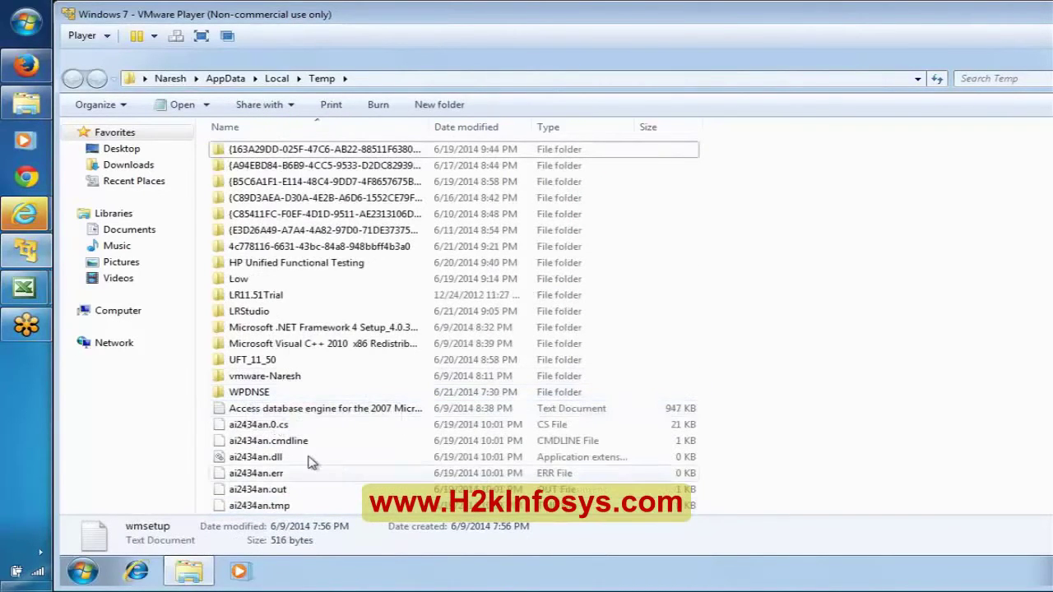
Examine the contents of the LR11.51Trial folder and of the 3248 subfolder inside LRStudio
{"action": "double_click", "coordinate": [267, 297]}
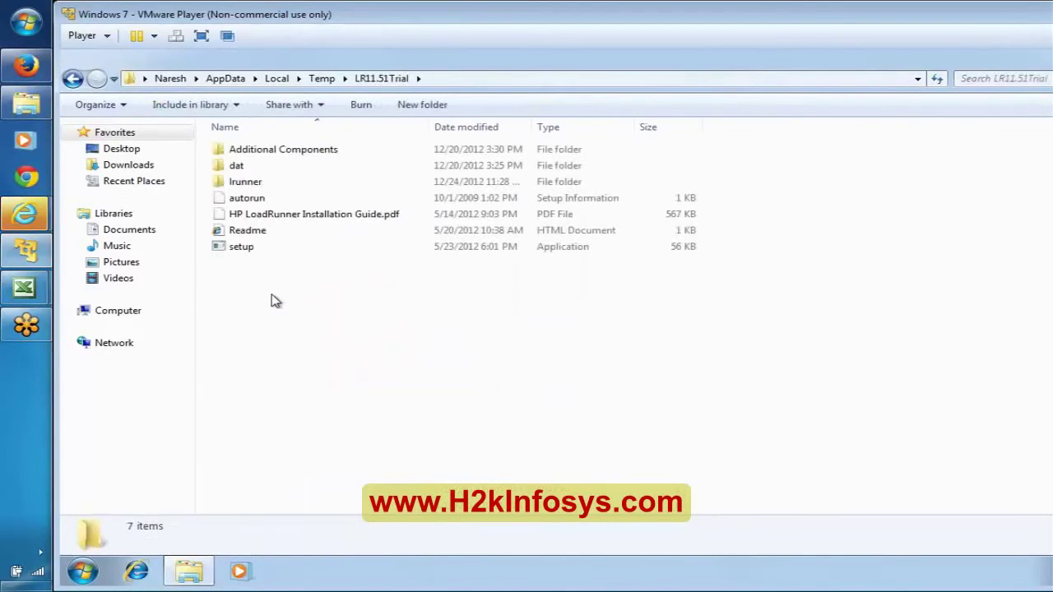
{"action": "key", "text": "BackSpace"}
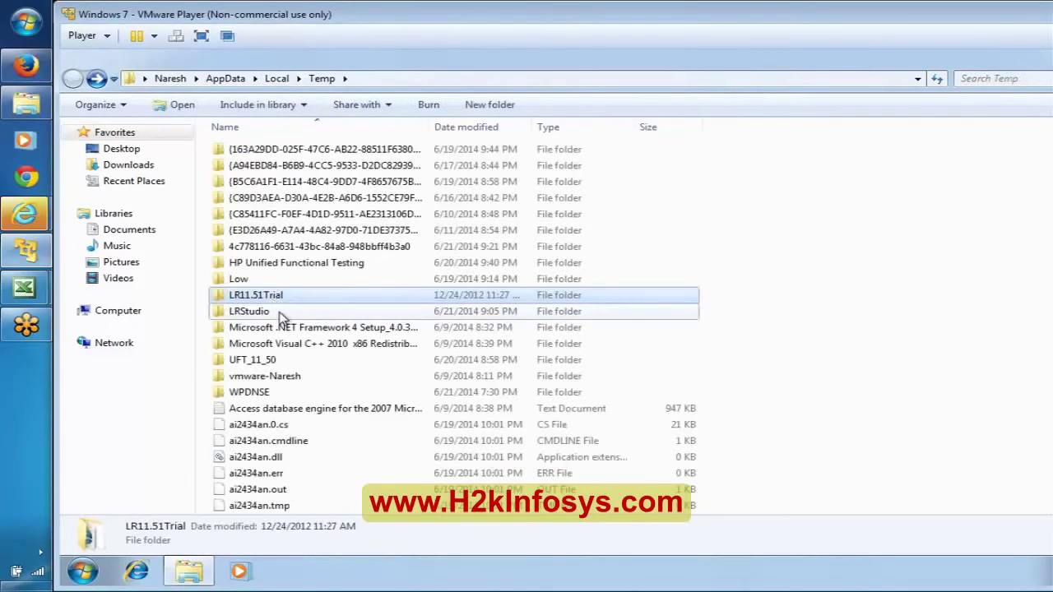
{"action": "double_click", "coordinate": [279, 312]}
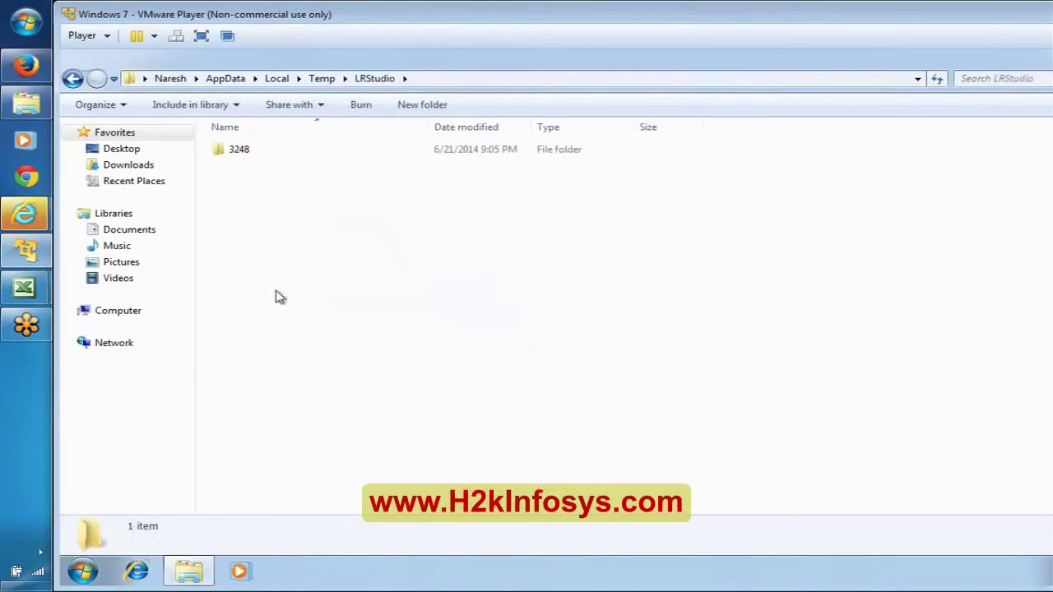
{"action": "double_click", "coordinate": [251, 158]}
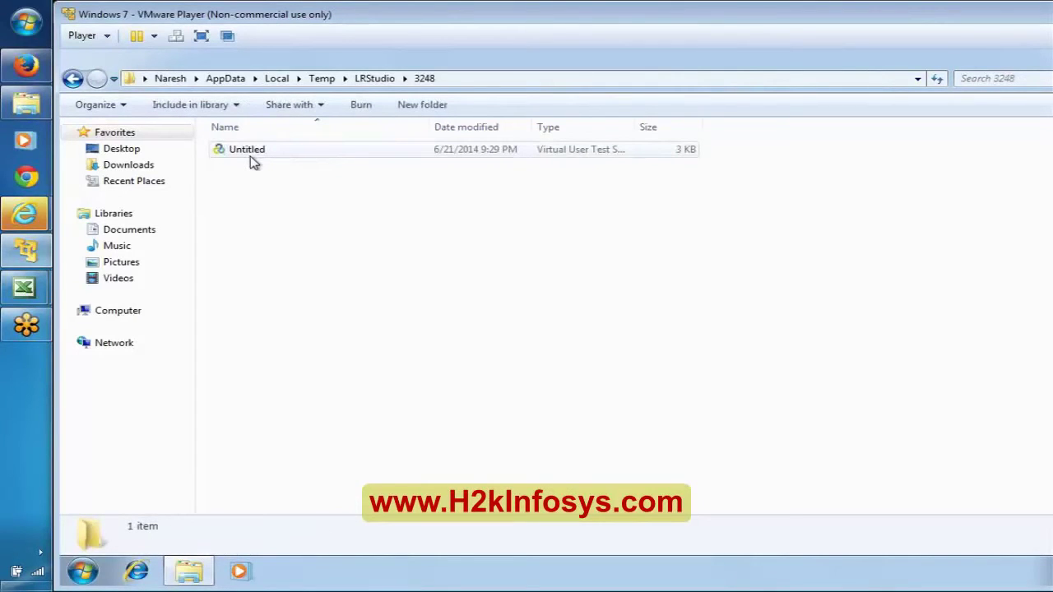
Return to the virtual machine's desktop, launch Virtual User Generator as administrator with the account control request allowed, and refresh the desktop
{"action": "left_click", "coordinate": [201, 570]}
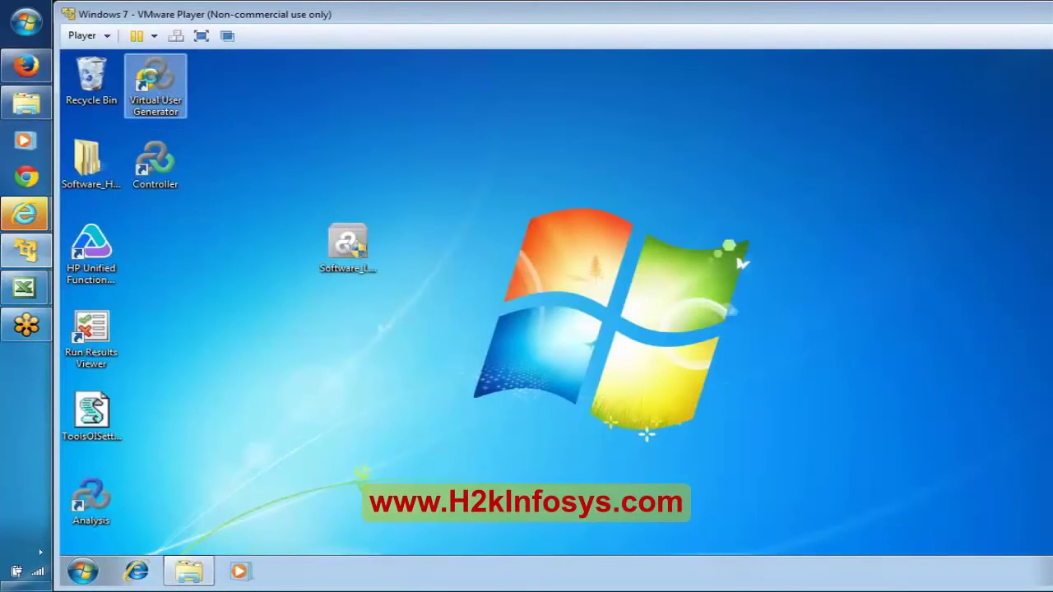
{"action": "right_click", "coordinate": [151, 77]}
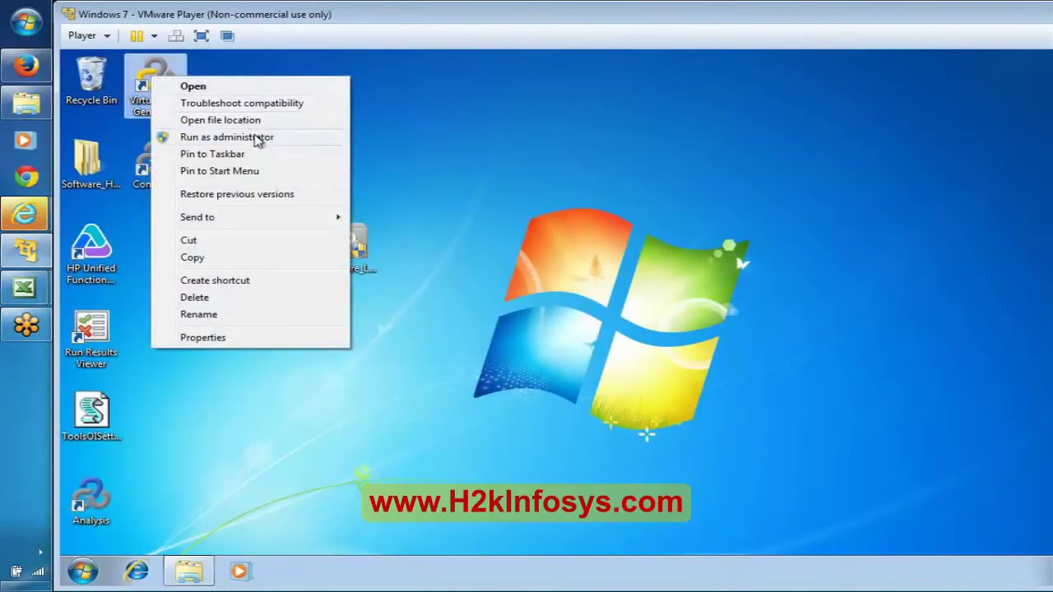
{"action": "left_click", "coordinate": [227, 136]}
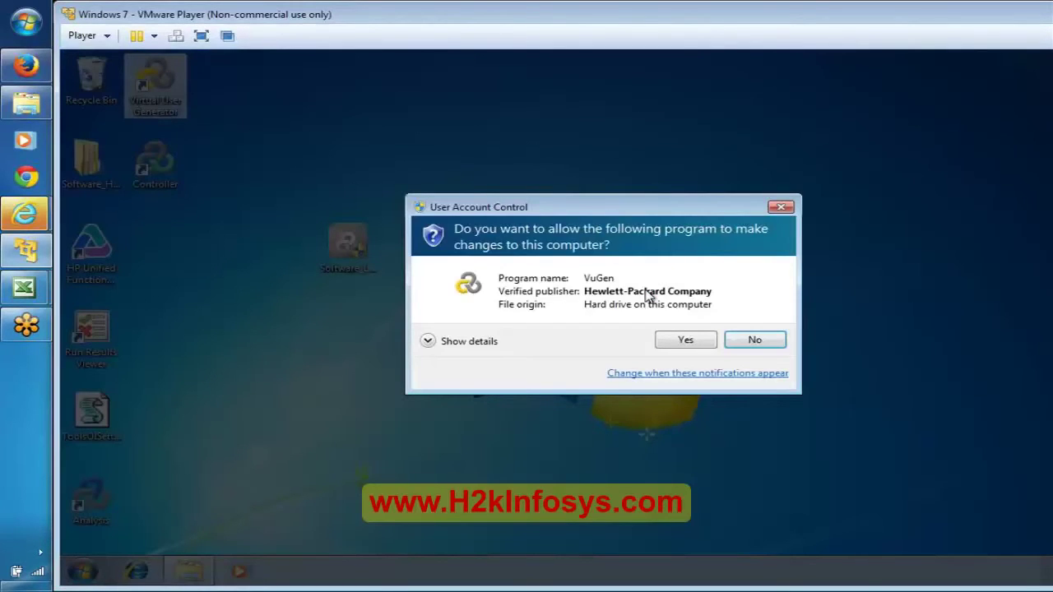
{"action": "left_click", "coordinate": [682, 341]}
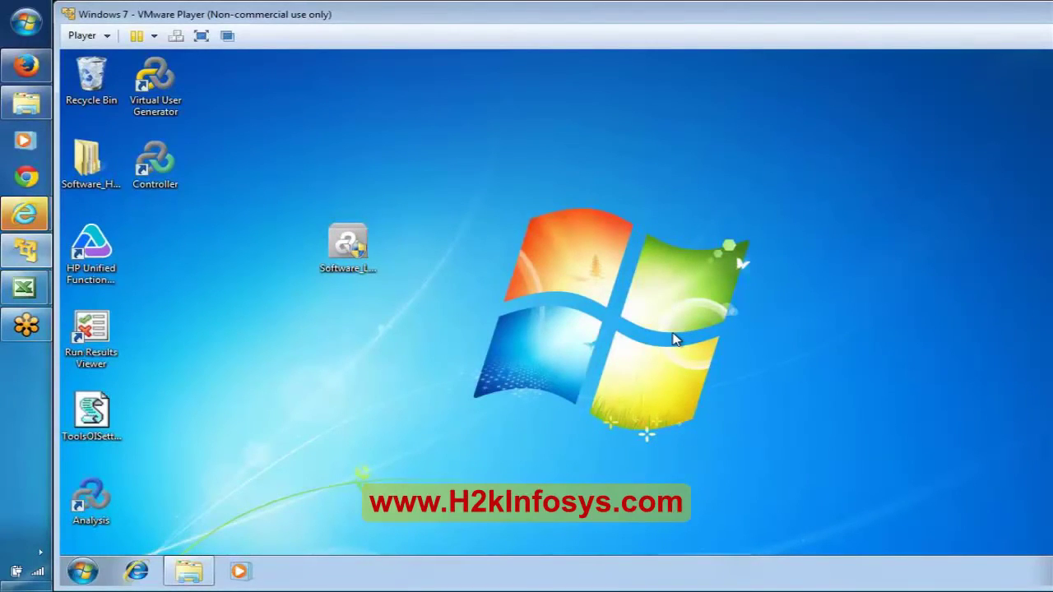
{"action": "right_click", "coordinate": [553, 311]}
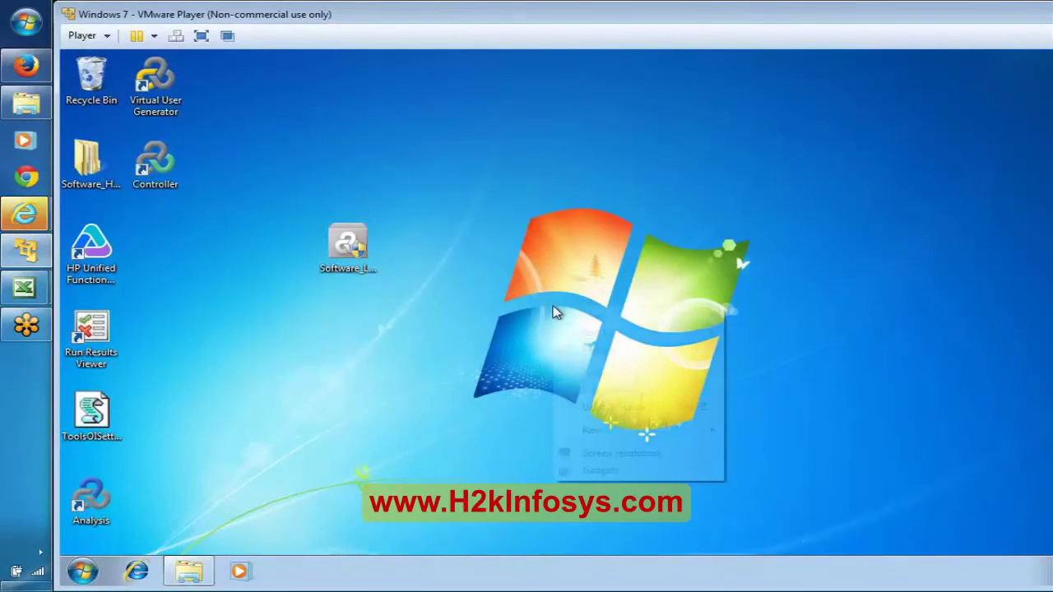
{"action": "left_click", "coordinate": [640, 349]}
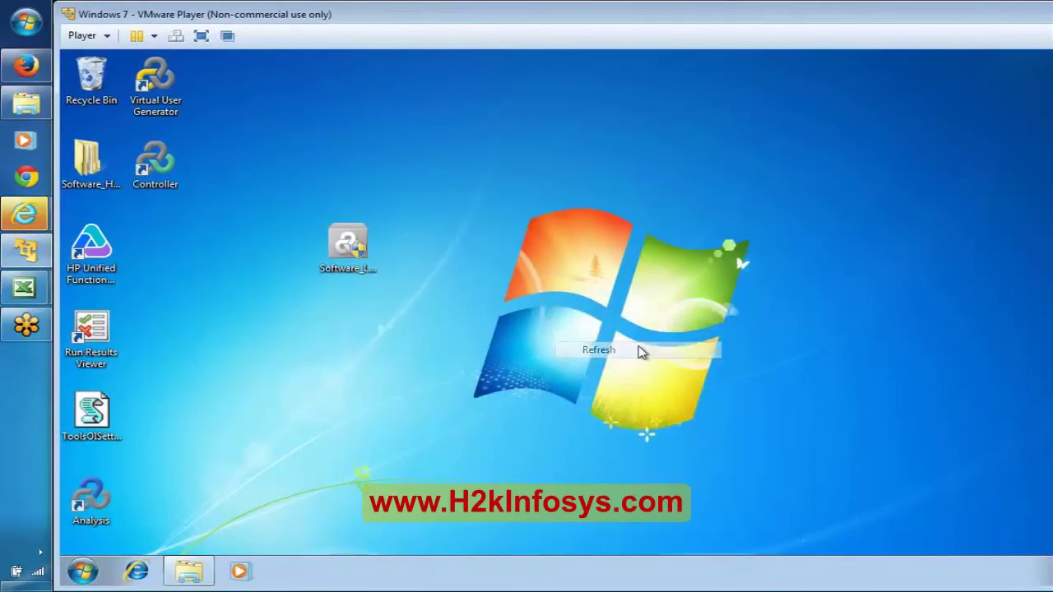
Set the priority of the vmplayer.exe process to Above Normal in the host computer's Task Manager and close Task Manager
{"action": "right_click", "coordinate": [15, 384]}
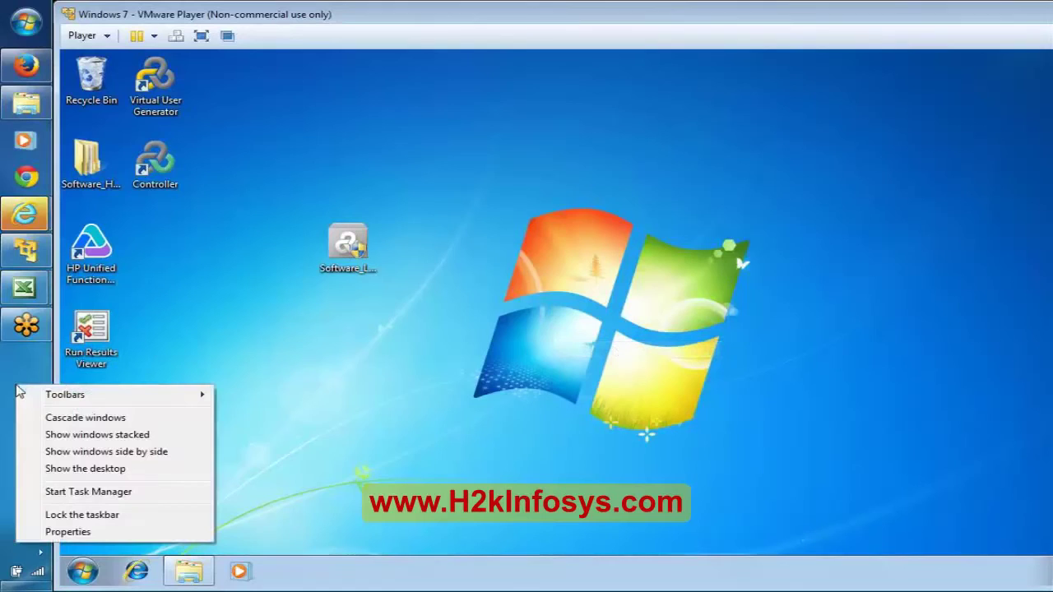
{"action": "left_click", "coordinate": [90, 491]}
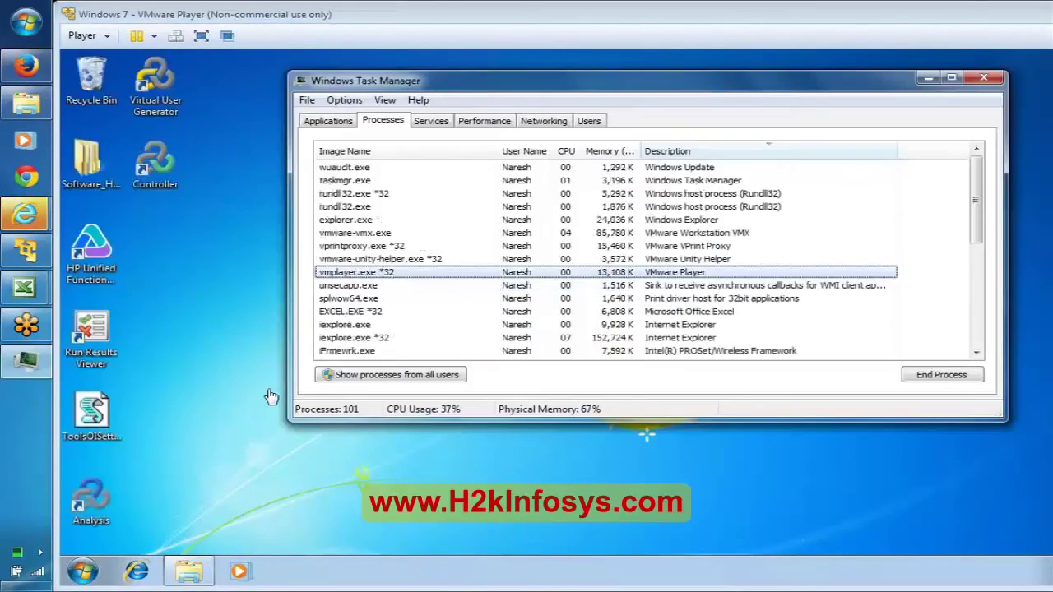
{"action": "right_click", "coordinate": [636, 277]}
{"action": "mouse_move", "coordinate": [703, 398]}
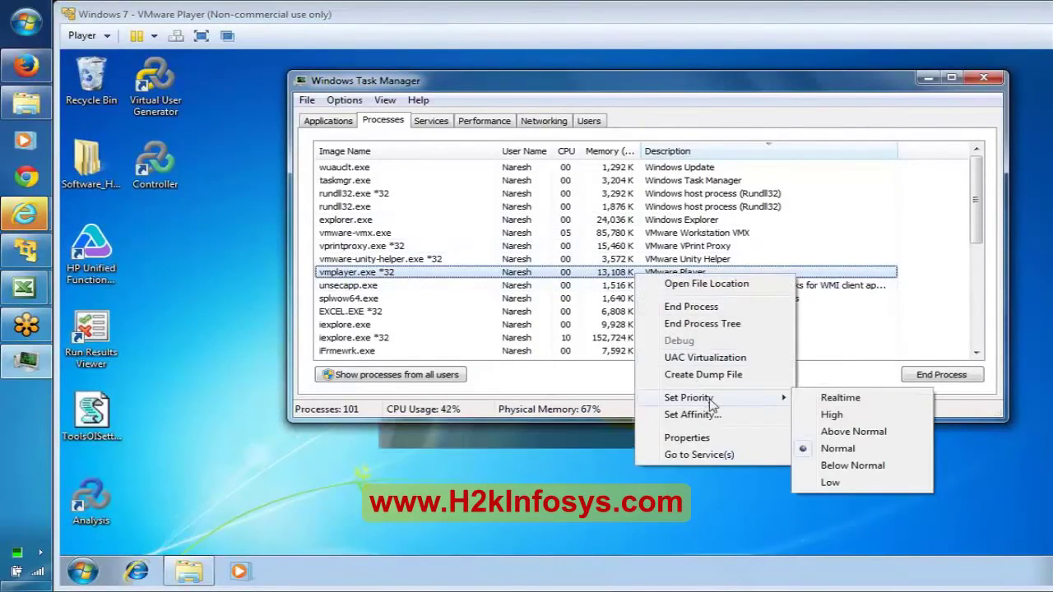
{"action": "left_click", "coordinate": [880, 431]}
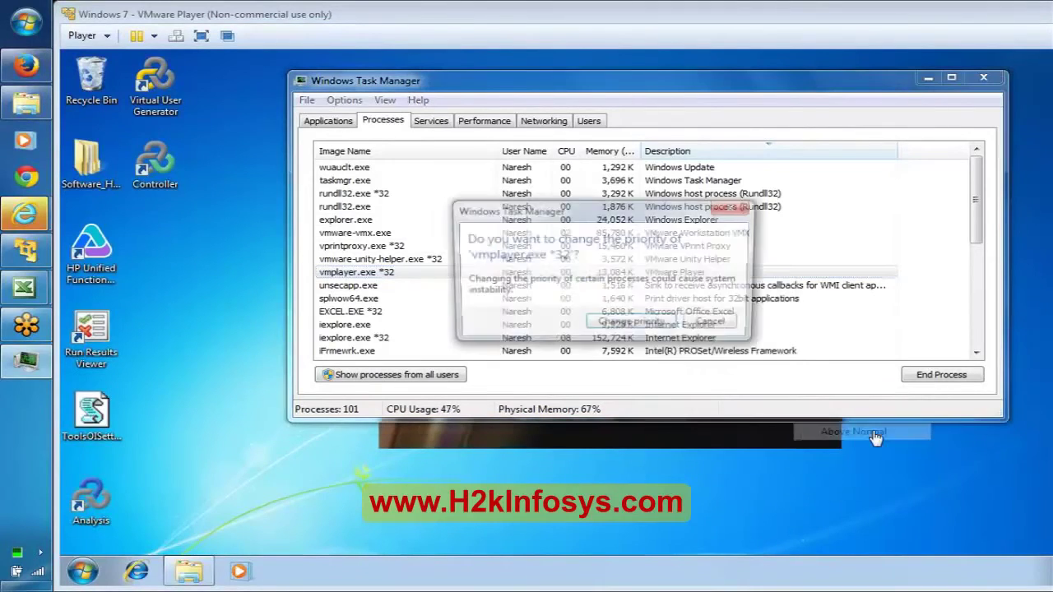
{"action": "left_click", "coordinate": [639, 325]}
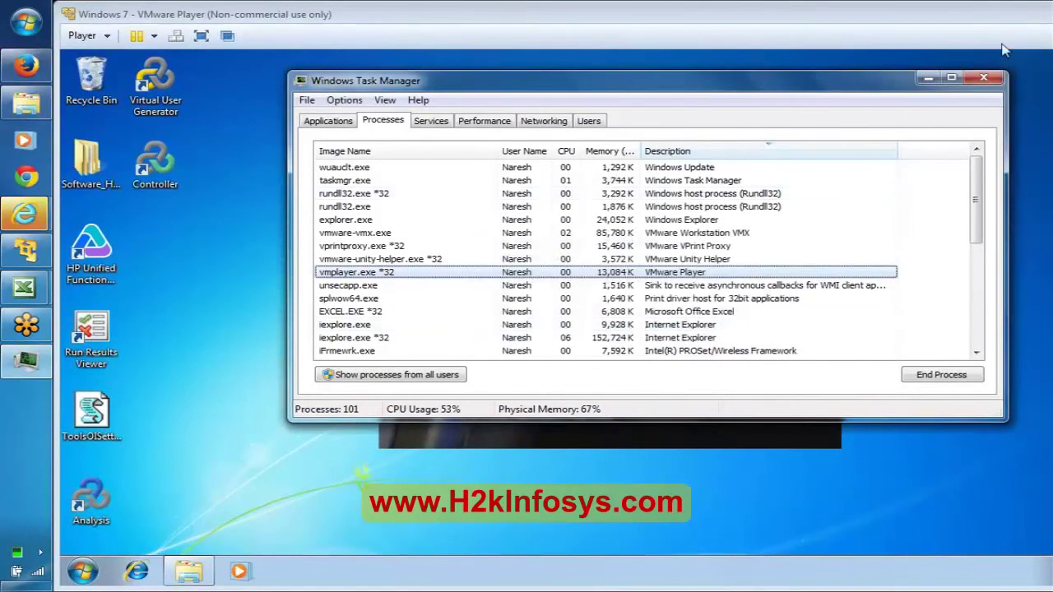
{"action": "left_click", "coordinate": [995, 79]}
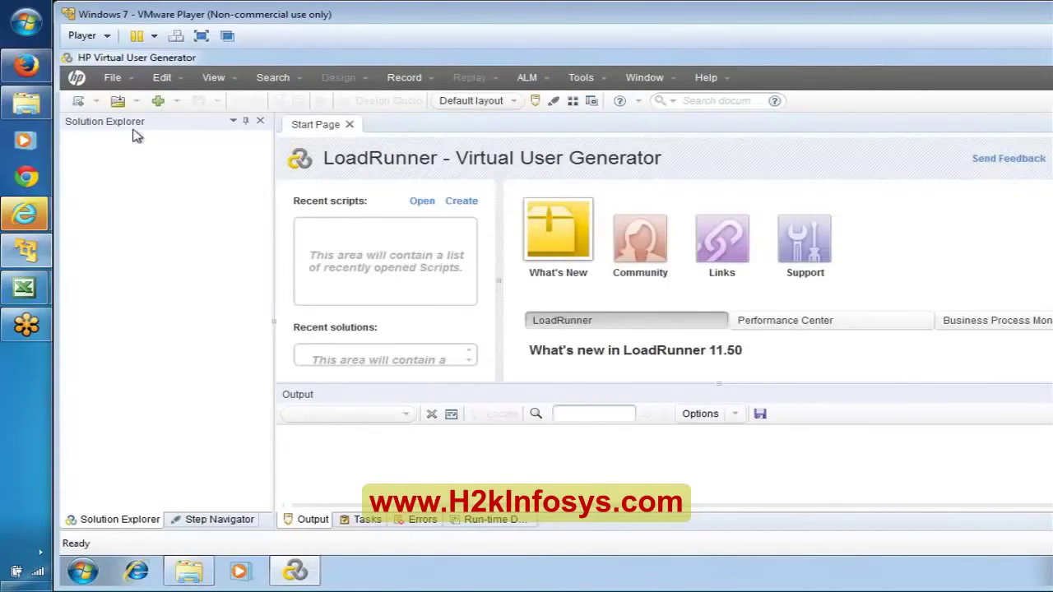
Open the MyFirstScript script from C:\VUGen Scripts and expand its solution in Solution Explorer
{"action": "left_click", "coordinate": [118, 101]}
{"action": "left_click", "coordinate": [117, 100]}
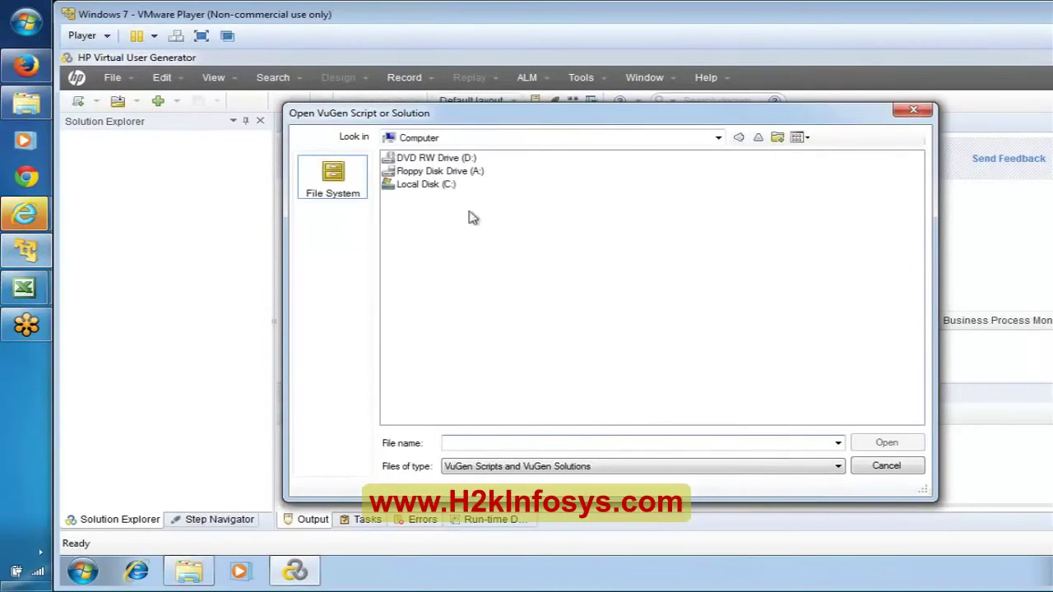
{"action": "double_click", "coordinate": [444, 189]}
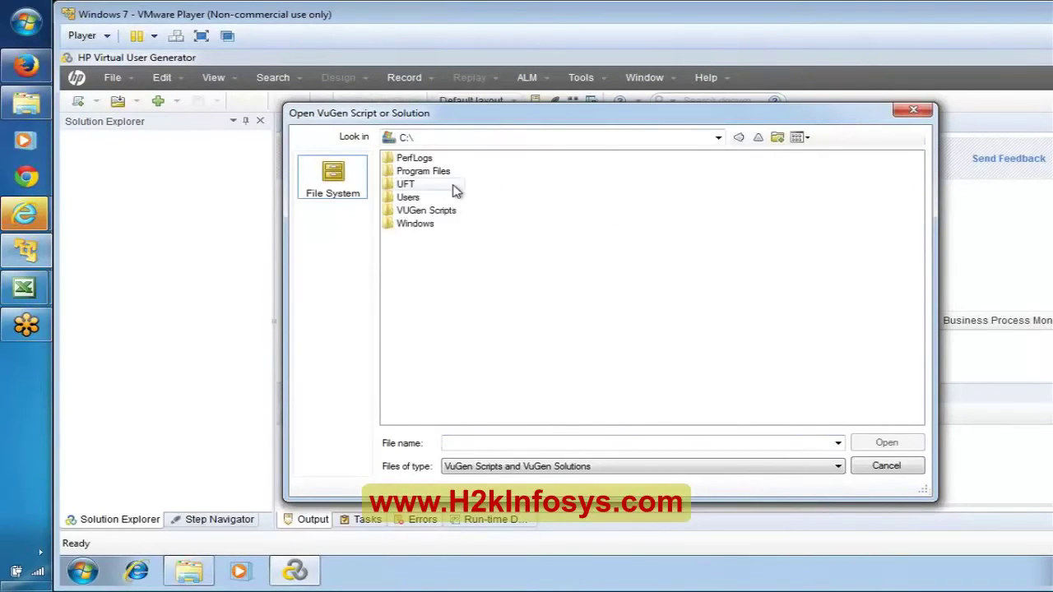
{"action": "double_click", "coordinate": [416, 212]}
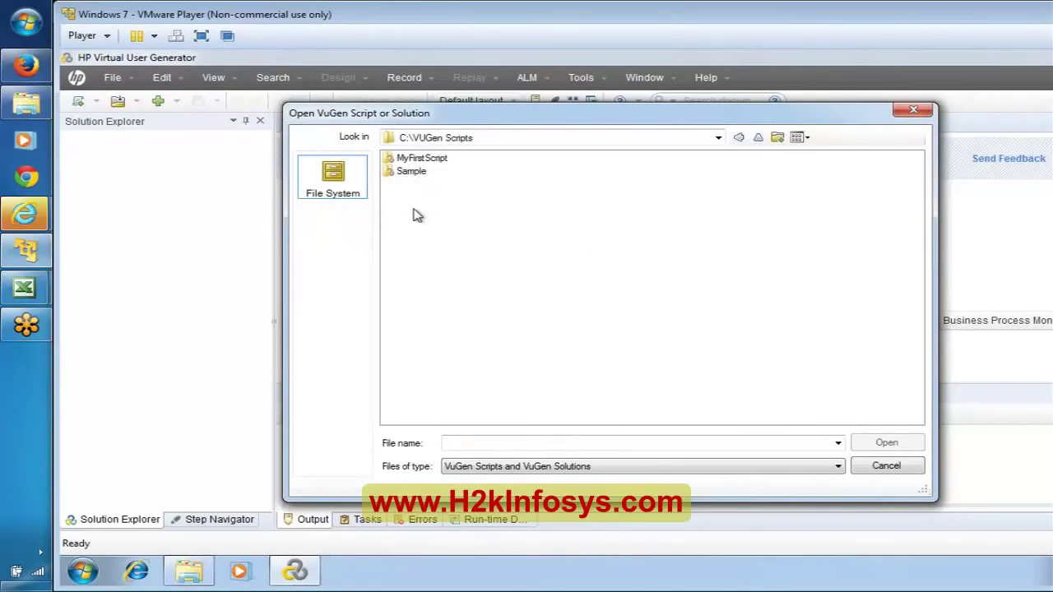
{"action": "double_click", "coordinate": [418, 159]}
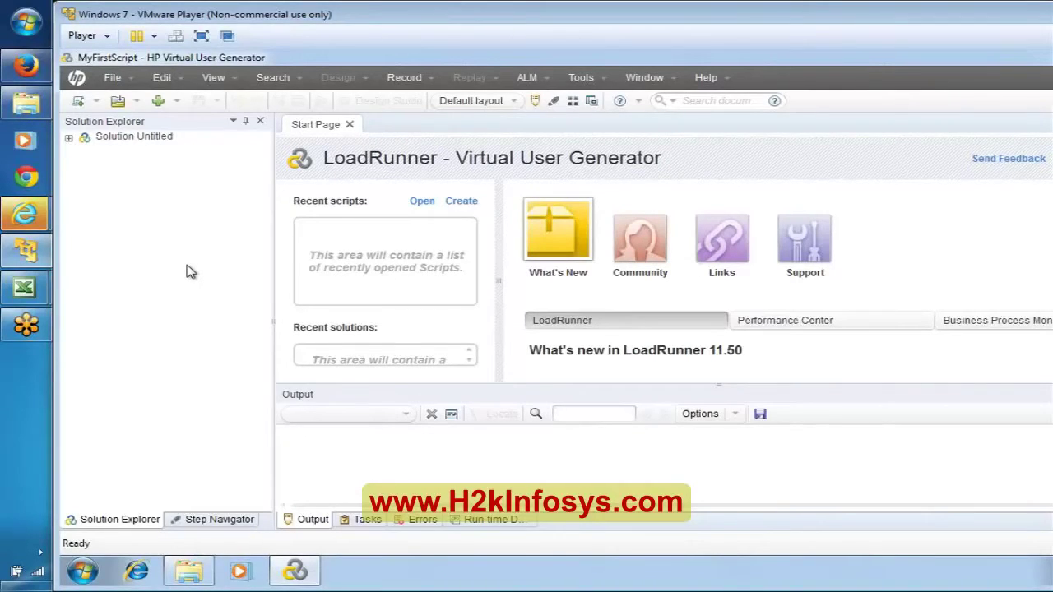
{"action": "left_click", "coordinate": [70, 140]}
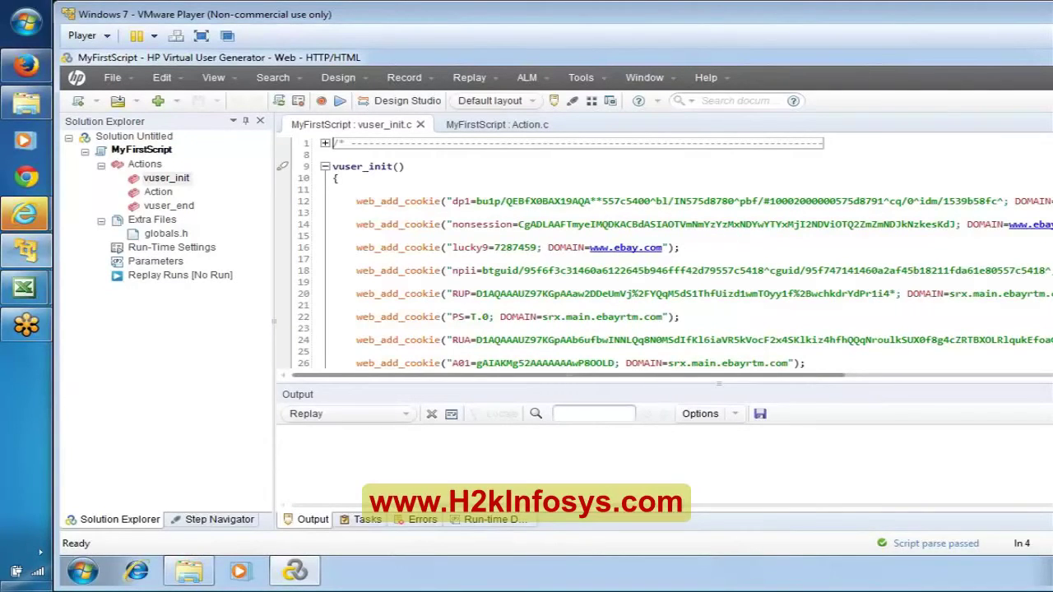
{"action": "left_click", "coordinate": [333, 201]}
{"action": "key", "text": "Down"}
{"action": "key", "text": "Down"}
{"action": "key", "text": "Down"}
{"action": "key", "text": "Down"}
{"action": "key", "text": "Down"}
{"action": "key", "text": "Down"}
{"action": "key", "text": "Down"}
{"action": "key", "text": "Down"}
{"action": "key", "text": "Down"}
{"action": "key", "text": "Down"}
{"action": "key", "text": "Down"}
{"action": "key", "text": "Down"}
{"action": "key", "text": "Down"}
{"action": "key", "text": "Down"}
{"action": "key", "text": "Down"}
{"action": "key", "text": "Down"}
{"action": "key", "text": "Down"}
{"action": "key", "text": "Down"}
{"action": "key", "text": "Down"}
{"action": "key", "text": "Down"}
{"action": "key", "text": "Down"}
{"action": "key", "text": "Down"}
{"action": "key", "text": "Down"}
{"action": "key", "text": "Down"}
{"action": "key", "text": "Down"}
{"action": "key", "text": "Down"}
{"action": "key", "text": "Down"}
{"action": "key", "text": "Down"}
{"action": "key", "text": "Down"}
{"action": "key", "text": "Down"}
{"action": "key", "text": "Down"}
{"action": "key", "text": "Down"}
{"action": "key", "text": "Down"}
{"action": "key", "text": "Down"}
{"action": "key", "text": "Down"}
{"action": "key", "text": "Down"}
{"action": "key", "text": "Down"}
{"action": "key", "text": "Down"}
{"action": "key", "text": "Down"}
{"action": "key", "text": "Down"}
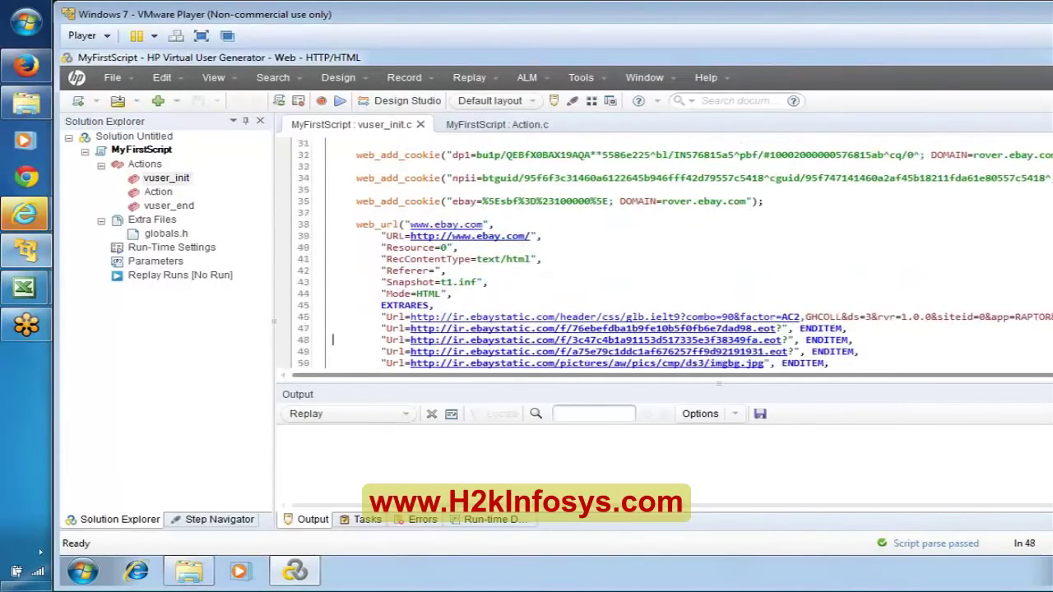
{"action": "key", "text": "Down"}
{"action": "key", "text": "Down"}
{"action": "key", "text": "Down"}
{"action": "key", "text": "Down"}
{"action": "key", "text": "Down"}
{"action": "key", "text": "Down"}
{"action": "key", "text": "Down"}
{"action": "key", "text": "Down"}
{"action": "key", "text": "Down"}
{"action": "key", "text": "Down"}
{"action": "key", "text": "Down"}
{"action": "key", "text": "Down"}
{"action": "key", "text": "Down"}
{"action": "key", "text": "Down"}
{"action": "key", "text": "Down"}
{"action": "key", "text": "Down"}
{"action": "key", "text": "Down"}
{"action": "key", "text": "Down"}
{"action": "key", "text": "Down"}
{"action": "key", "text": "Down"}
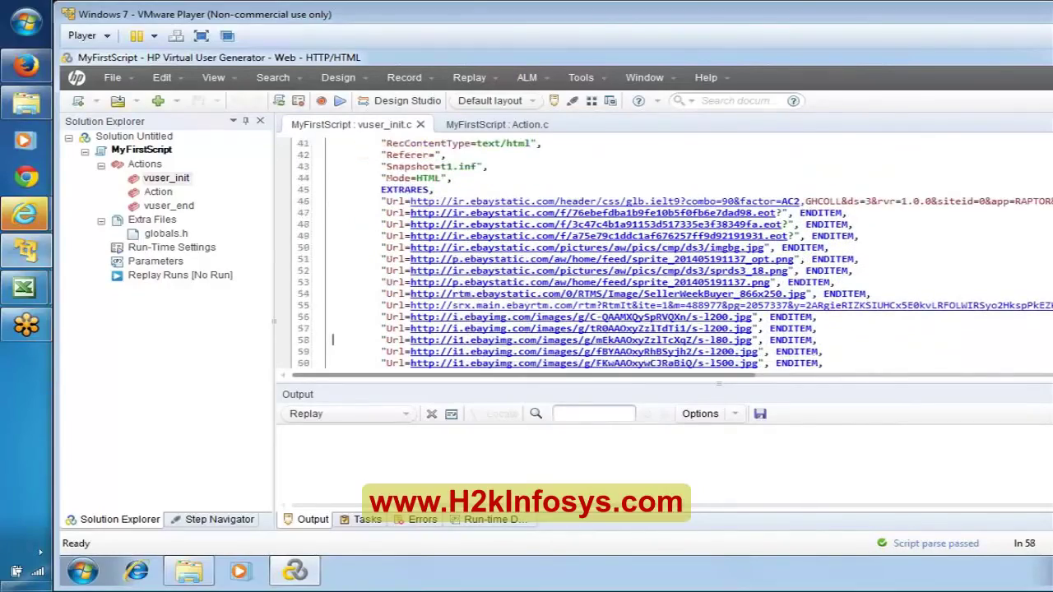
{"action": "key", "text": "Down"}
{"action": "key", "text": "Down"}
{"action": "key", "text": "Down"}
{"action": "key", "text": "Down"}
{"action": "key", "text": "Down"}
{"action": "key", "text": "Down"}
{"action": "key", "text": "Down"}
{"action": "key", "text": "Down"}
{"action": "key", "text": "Down"}
{"action": "key", "text": "Down"}
{"action": "key", "text": "Down"}
{"action": "key", "text": "Down"}
{"action": "key", "text": "Down"}
{"action": "key", "text": "Down"}
{"action": "key", "text": "Down"}
{"action": "key", "text": "Down"}
{"action": "key", "text": "Down"}
{"action": "key", "text": "Down"}
{"action": "key", "text": "Down"}
{"action": "key", "text": "Down"}
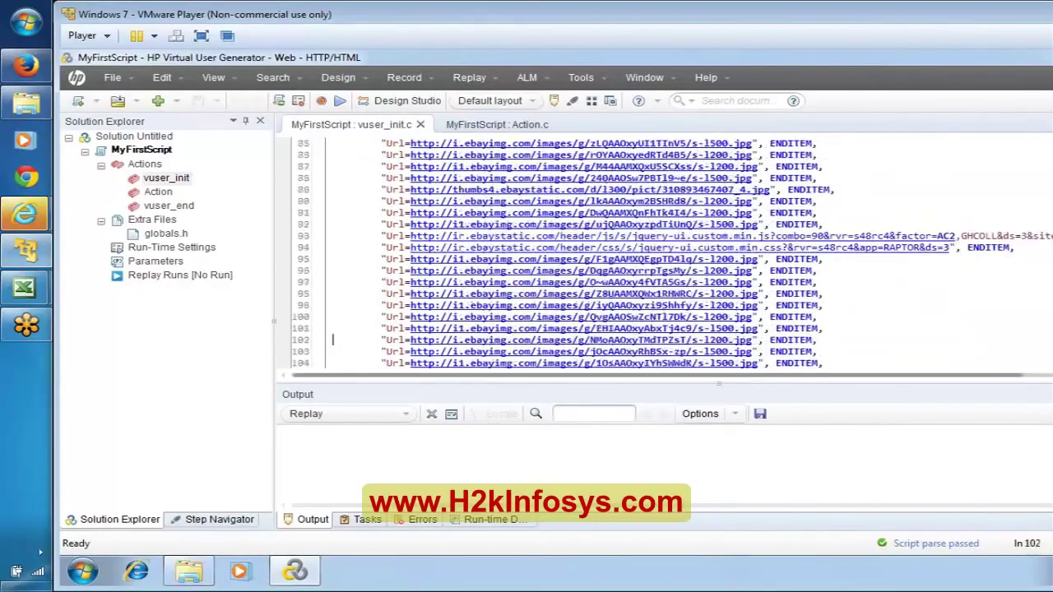
{"action": "key", "text": "Down"}
{"action": "key", "text": "Down"}
{"action": "key", "text": "Down"}
{"action": "key", "text": "Down"}
{"action": "key", "text": "Down"}
{"action": "key", "text": "Down"}
{"action": "key", "text": "Down"}
{"action": "key", "text": "Down"}
{"action": "key", "text": "Down"}
{"action": "key", "text": "Down"}
{"action": "key", "text": "Down"}
{"action": "key", "text": "Down"}
{"action": "key", "text": "Down"}
{"action": "key", "text": "Down"}
{"action": "key", "text": "Down"}
{"action": "key", "text": "Down"}
{"action": "key", "text": "Down"}
{"action": "key", "text": "Down"}
{"action": "key", "text": "Down"}
{"action": "key", "text": "Down"}
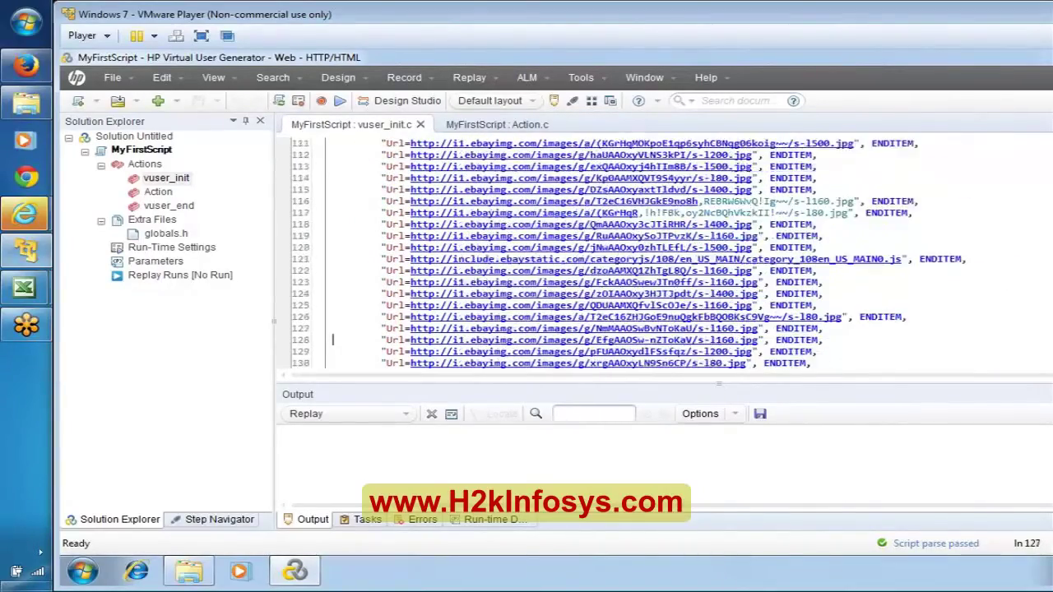
{"action": "key", "text": "Down"}
{"action": "key", "text": "Down"}
{"action": "key", "text": "Down"}
{"action": "key", "text": "Down"}
{"action": "key", "text": "Down"}
{"action": "key", "text": "Down"}
{"action": "key", "text": "Down"}
{"action": "key", "text": "Down"}
{"action": "key", "text": "Down"}
{"action": "key", "text": "Down"}
{"action": "key", "text": "Down"}
{"action": "key", "text": "Down"}
{"action": "key", "text": "Down"}
{"action": "key", "text": "Down"}
{"action": "key", "text": "Down"}
{"action": "key", "text": "Down"}
{"action": "key", "text": "Down"}
{"action": "key", "text": "Down"}
{"action": "key", "text": "Down"}
{"action": "key", "text": "Down"}
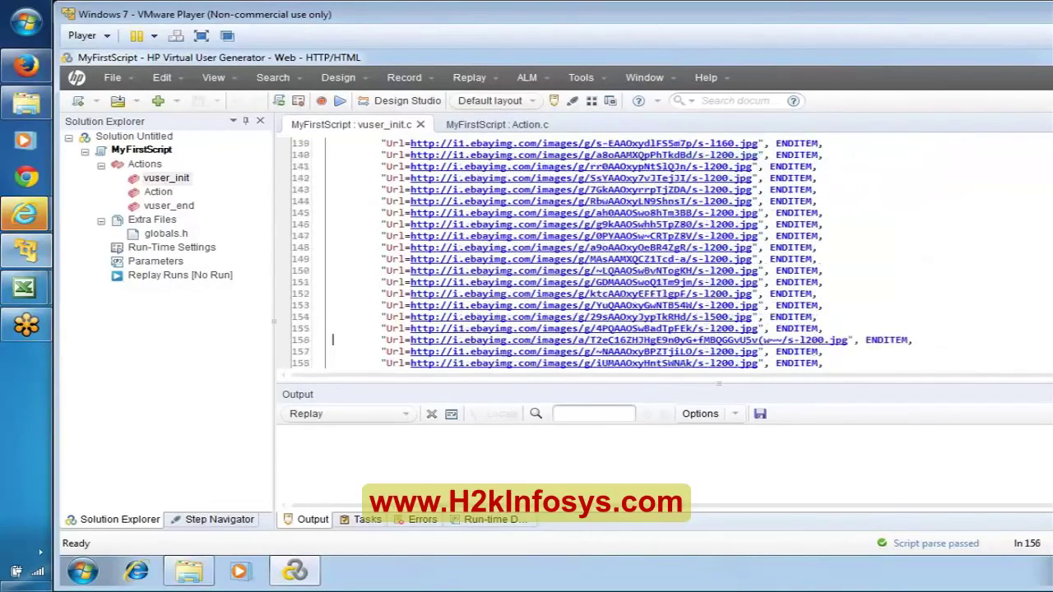
{"action": "key", "text": "Down"}
{"action": "key", "text": "Down"}
{"action": "key", "text": "Down"}
{"action": "key", "text": "Down"}
{"action": "key", "text": "Down"}
{"action": "key", "text": "Down"}
{"action": "key", "text": "Down"}
{"action": "key", "text": "Down"}
{"action": "key", "text": "Down"}
{"action": "key", "text": "Down"}
{"action": "key", "text": "Down"}
{"action": "key", "text": "Down"}
{"action": "key", "text": "Down"}
{"action": "key", "text": "Down"}
{"action": "key", "text": "Down"}
{"action": "key", "text": "Down"}
{"action": "key", "text": "Down"}
{"action": "key", "text": "Down"}
{"action": "key", "text": "Down"}
{"action": "key", "text": "Down"}
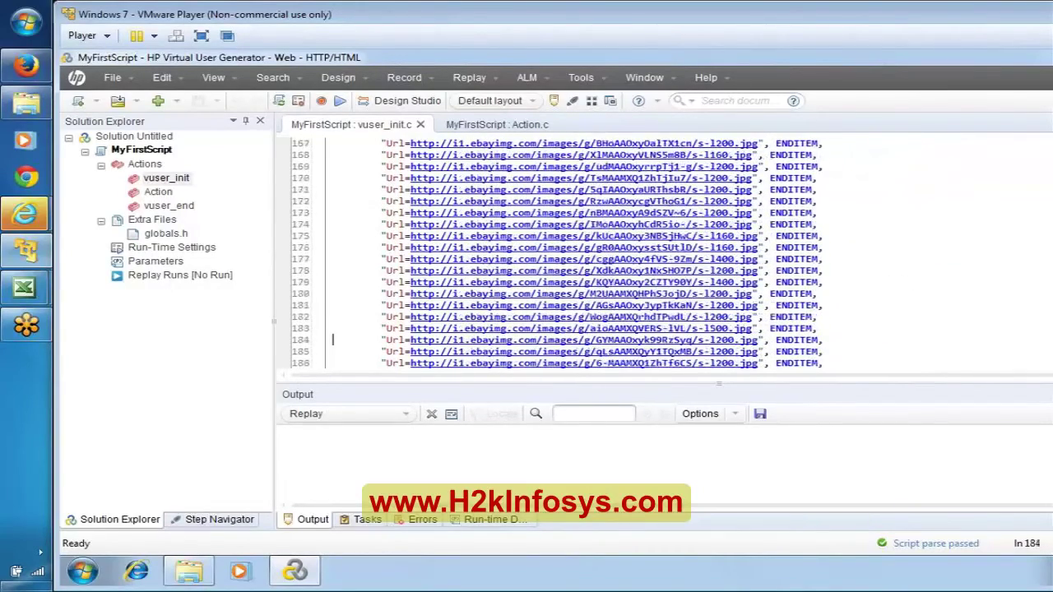
{"action": "key", "text": "Down"}
{"action": "key", "text": "Down"}
{"action": "key", "text": "Down"}
{"action": "key", "text": "Down"}
{"action": "key", "text": "Down"}
{"action": "key", "text": "Down"}
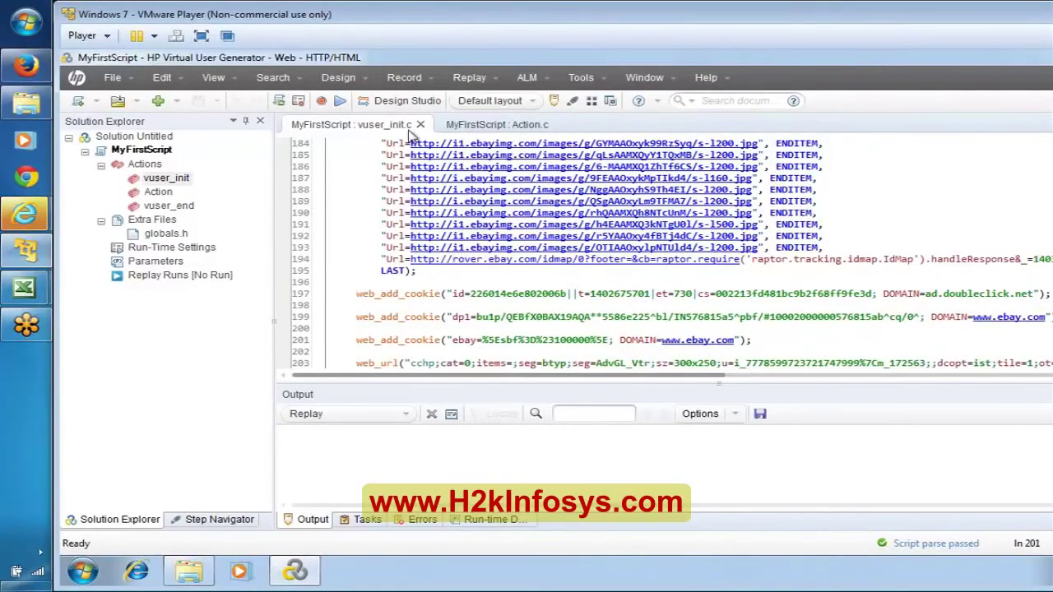
{"action": "left_click", "coordinate": [497, 124]}
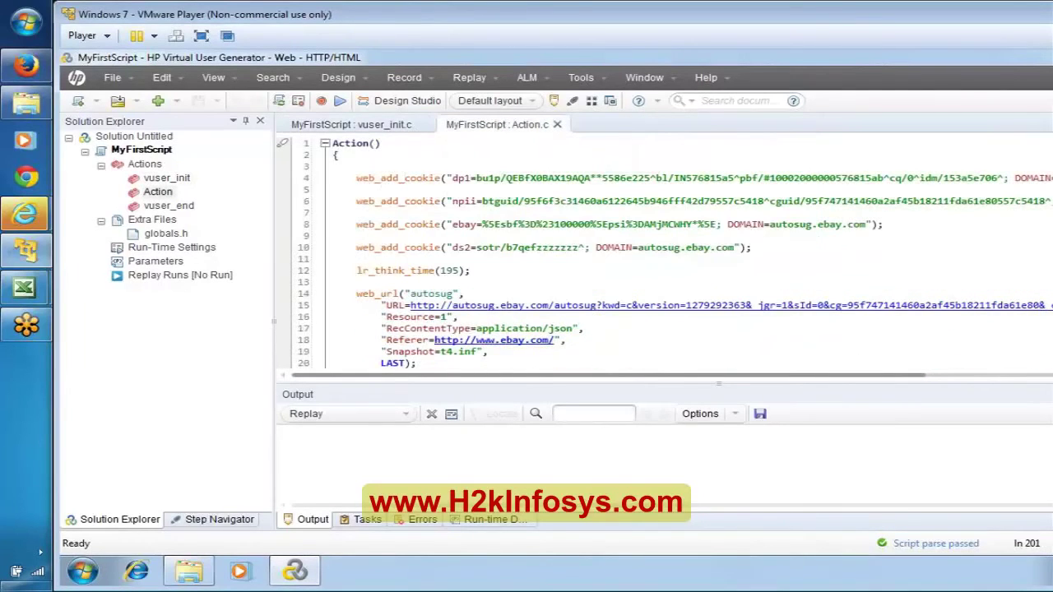
Examine the recorded code in Action.c from the autosug request through the camera search and the doubleclick ad requests
{"action": "left_click", "coordinate": [356, 294]}
{"action": "key", "text": "Down"}
{"action": "key", "text": "Down"}
{"action": "key", "text": "Down"}
{"action": "key", "text": "Down"}
{"action": "key", "text": "Down"}
{"action": "key", "text": "Down"}
{"action": "key", "text": "Down"}
{"action": "key", "text": "Down"}
{"action": "key", "text": "Down"}
{"action": "key", "text": "Down"}
{"action": "key", "text": "Down"}
{"action": "key", "text": "Down"}
{"action": "key", "text": "Down"}
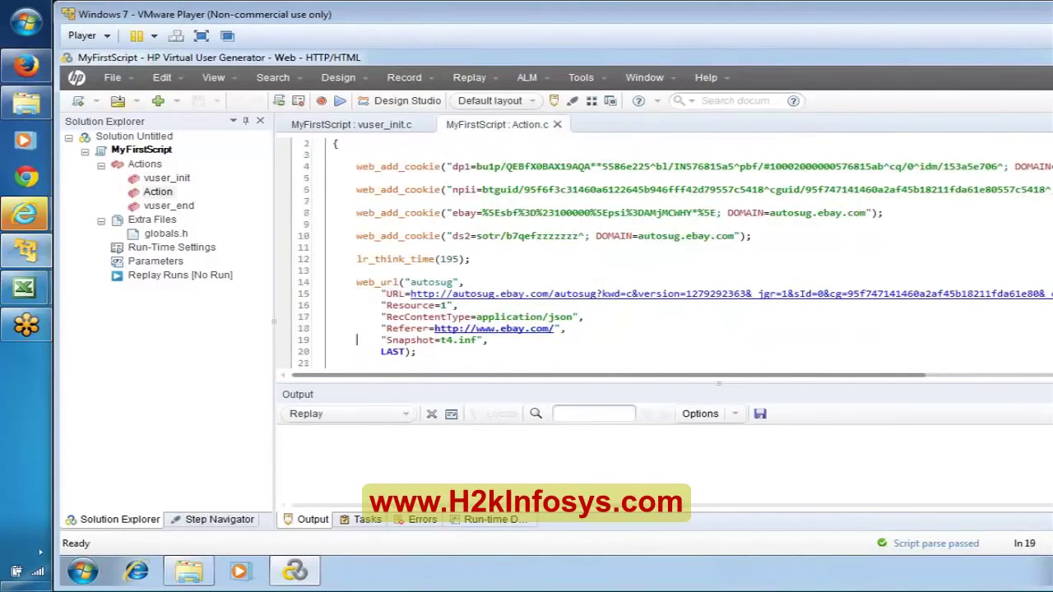
{"action": "key", "text": "Down"}
{"action": "key", "text": "Down"}
{"action": "key", "text": "Down"}
{"action": "key", "text": "Down"}
{"action": "key", "text": "Down"}
{"action": "key", "text": "Down"}
{"action": "key", "text": "Down"}
{"action": "key", "text": "Down"}
{"action": "key", "text": "Down"}
{"action": "key", "text": "Down"}
{"action": "key", "text": "Down"}
{"action": "key", "text": "Down"}
{"action": "key", "text": "Down"}
{"action": "key", "text": "Down"}
{"action": "key", "text": "Down"}
{"action": "key", "text": "Down"}
{"action": "key", "text": "Down"}
{"action": "key", "text": "Down"}
{"action": "key", "text": "Down"}
{"action": "key", "text": "Down"}
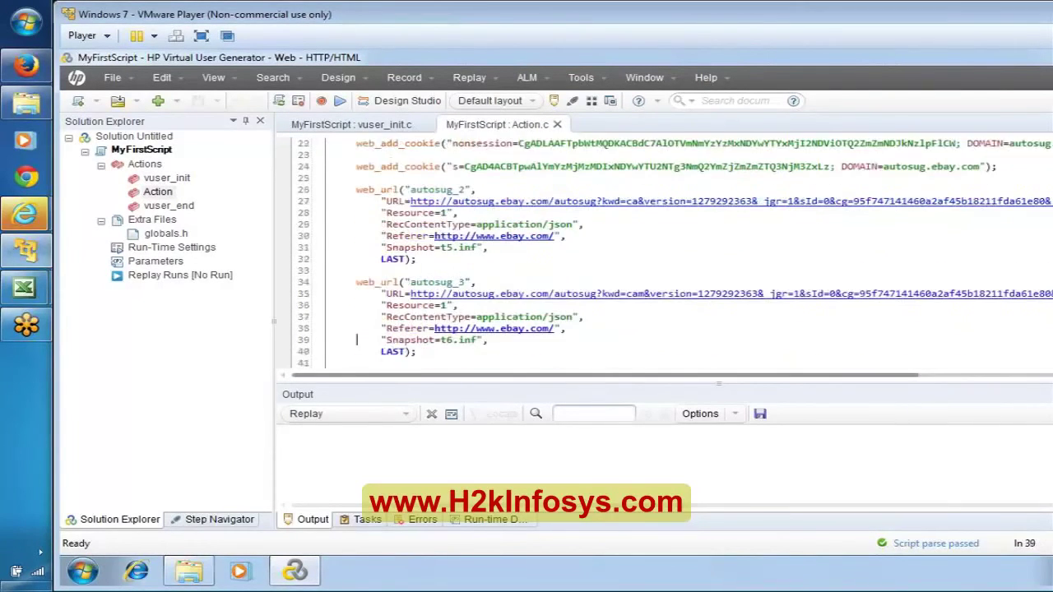
{"action": "key", "text": "Down"}
{"action": "key", "text": "Down"}
{"action": "key", "text": "Down"}
{"action": "key", "text": "Down"}
{"action": "key", "text": "Down"}
{"action": "key", "text": "Down"}
{"action": "key", "text": "Down"}
{"action": "key", "text": "Down"}
{"action": "key", "text": "Down"}
{"action": "key", "text": "Down"}
{"action": "key", "text": "Down"}
{"action": "key", "text": "Down"}
{"action": "key", "text": "Down"}
{"action": "key", "text": "Down"}
{"action": "key", "text": "Down"}
{"action": "key", "text": "Down"}
{"action": "key", "text": "Down"}
{"action": "key", "text": "Down"}
{"action": "key", "text": "Down"}
{"action": "key", "text": "Down"}
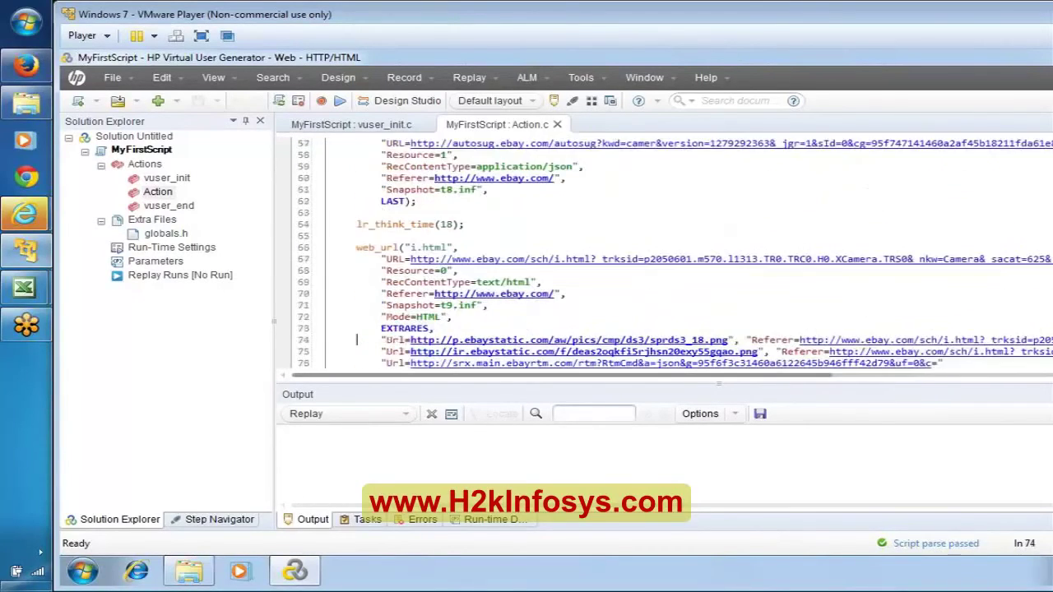
{"action": "key", "text": "Down"}
{"action": "key", "text": "Down"}
{"action": "key", "text": "Down"}
{"action": "key", "text": "Down"}
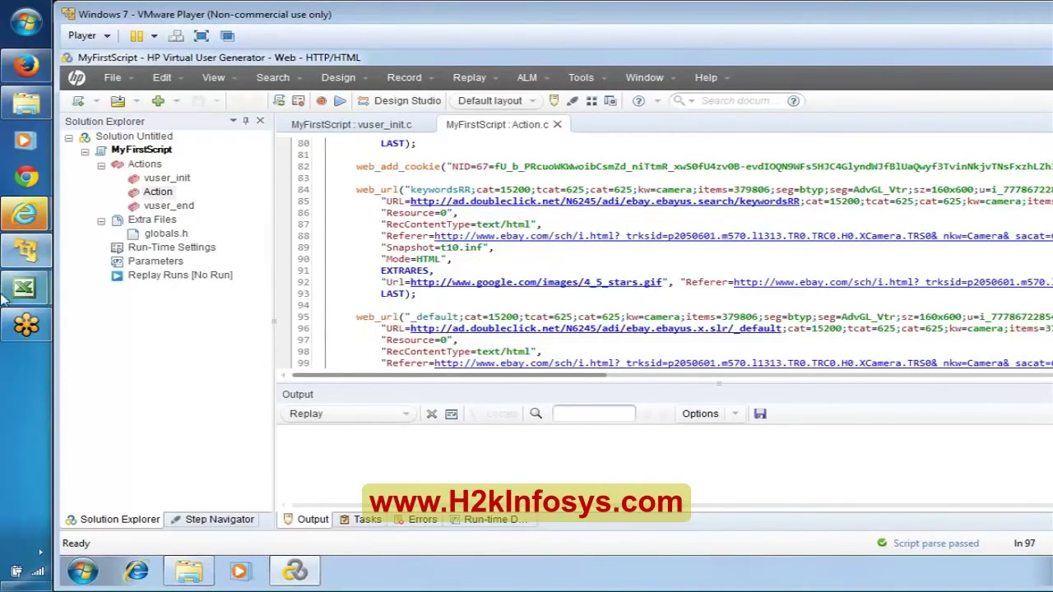
Switch to the B01LR workbook in Excel and add the bold heading "2 Ways" in cell B9 of VUGComments
{"action": "mouse_move", "coordinate": [3, 285]}
{"action": "left_click", "coordinate": [129, 217]}
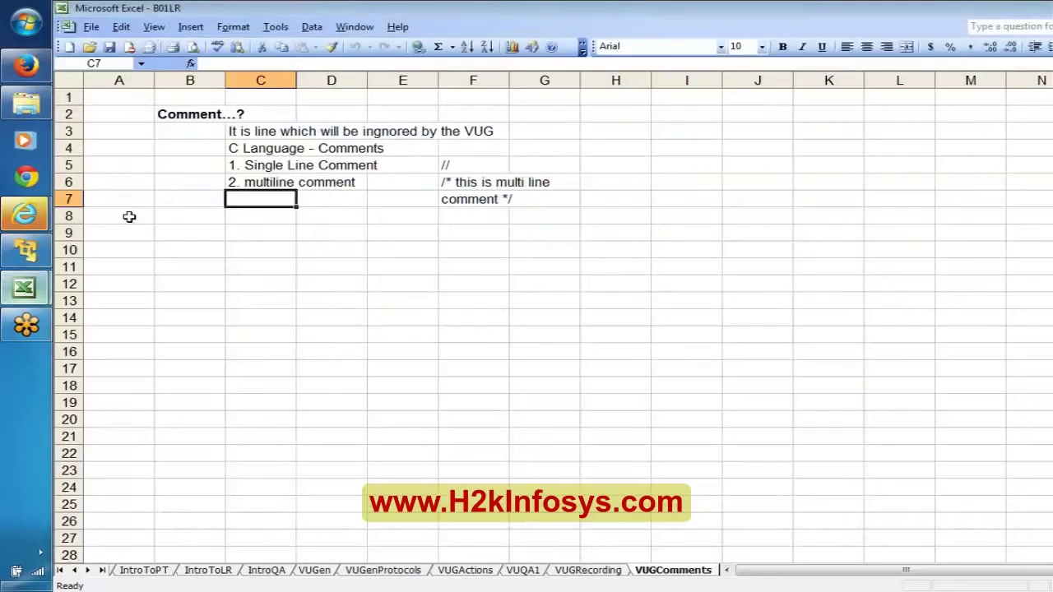
{"action": "left_click", "coordinate": [203, 232]}
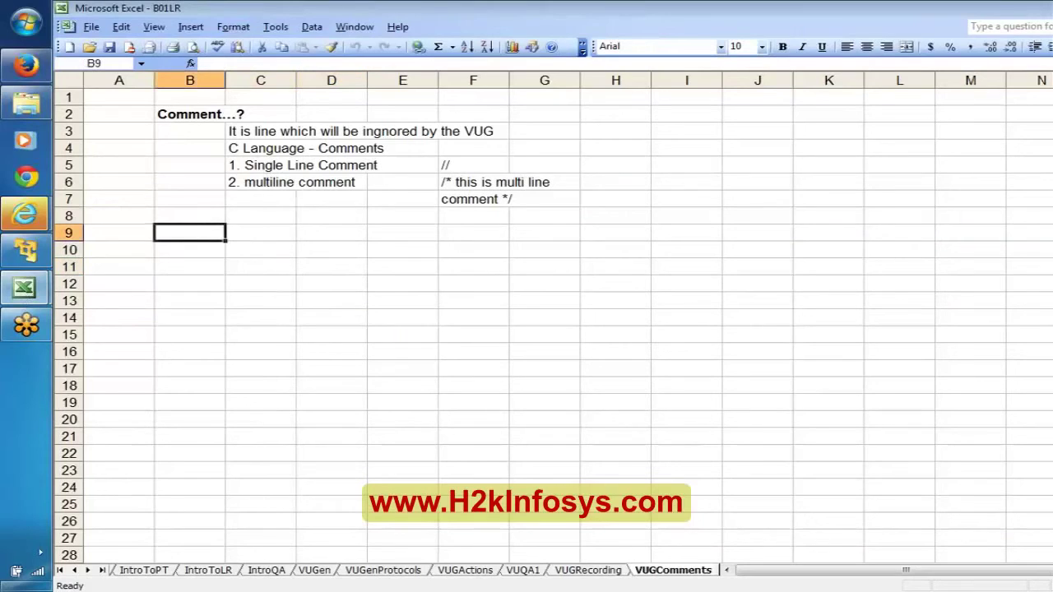
{"action": "type", "text": "2 Ways"}
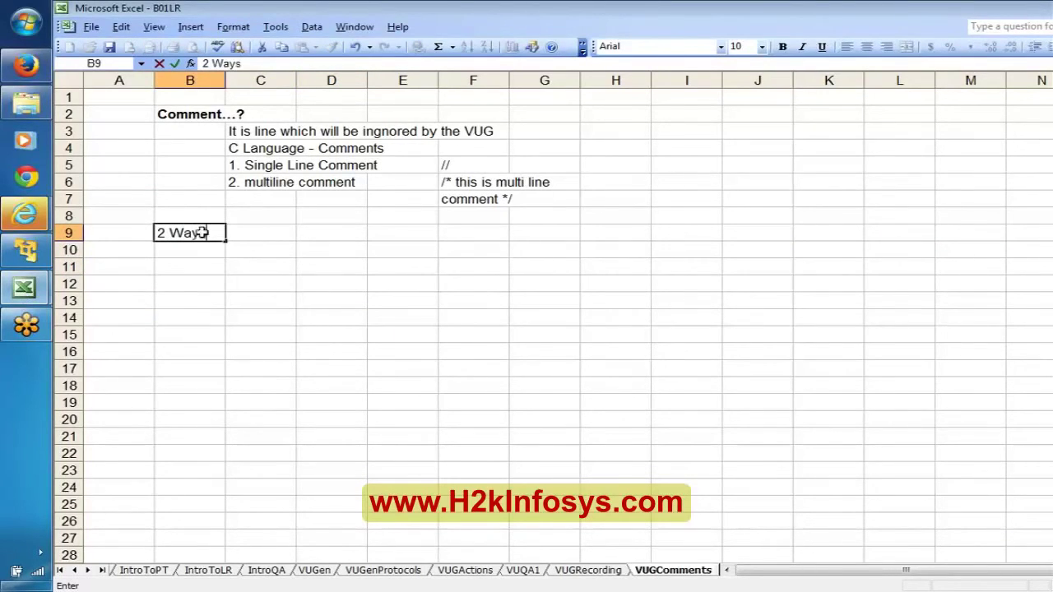
{"action": "key", "text": "Return"}
{"action": "left_click", "coordinate": [202, 233]}
{"action": "key", "text": "ctrl+b"}
{"action": "key", "text": "Down"}
{"action": "key", "text": "Right"}
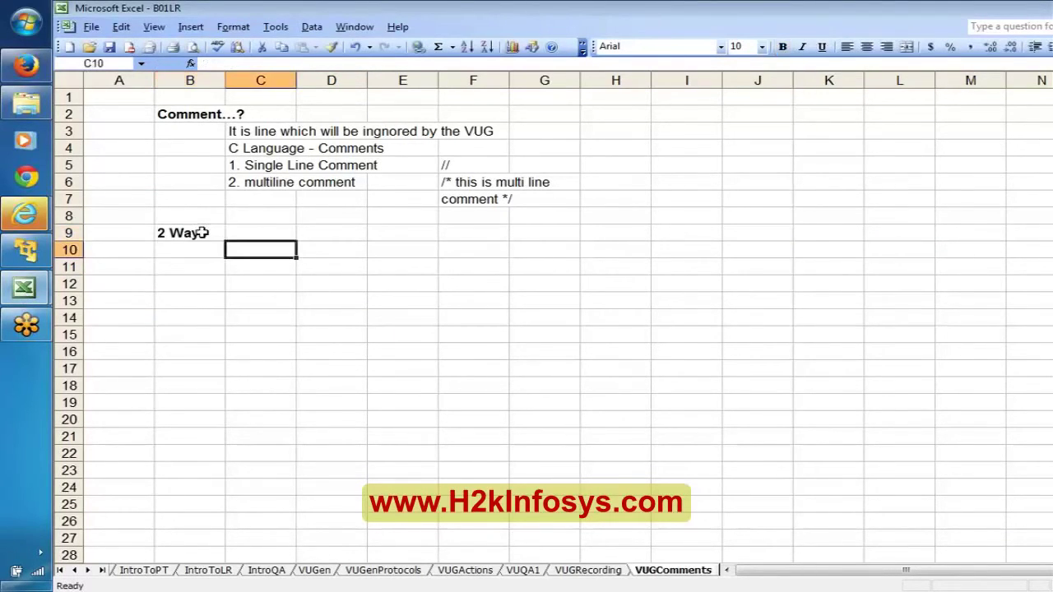
Enter "During the Recording" in C10 and "After the Recording" in C11, and make C10 bold with a yellow fill
{"action": "type", "text": "Duri"}
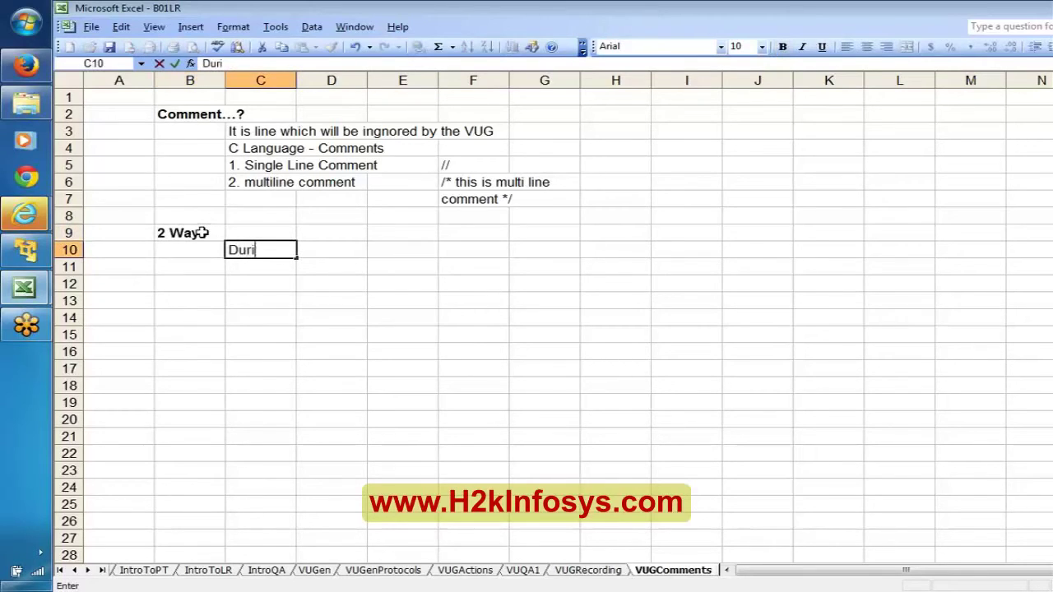
{"action": "type", "text": "ng the Re"}
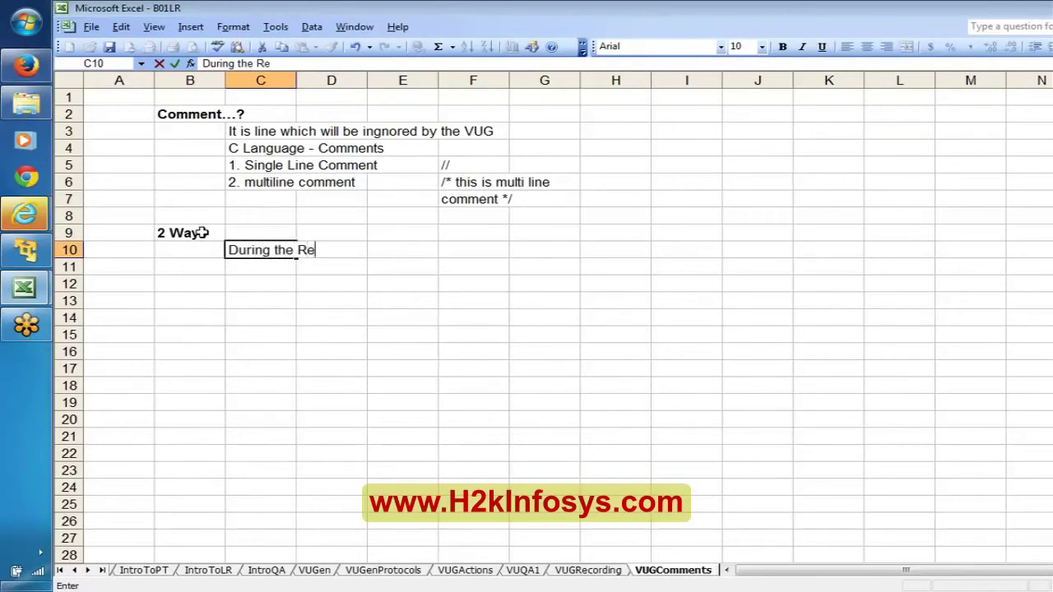
{"action": "type", "text": "cording"}
{"action": "key", "text": "Return"}
{"action": "type", "text": "A"}
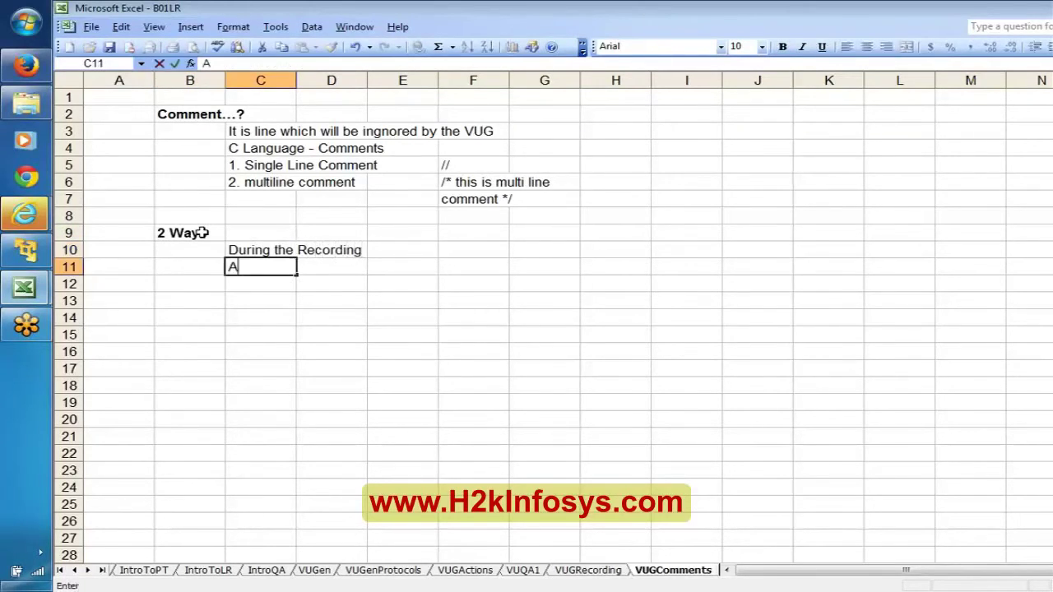
{"action": "type", "text": "fter the "}
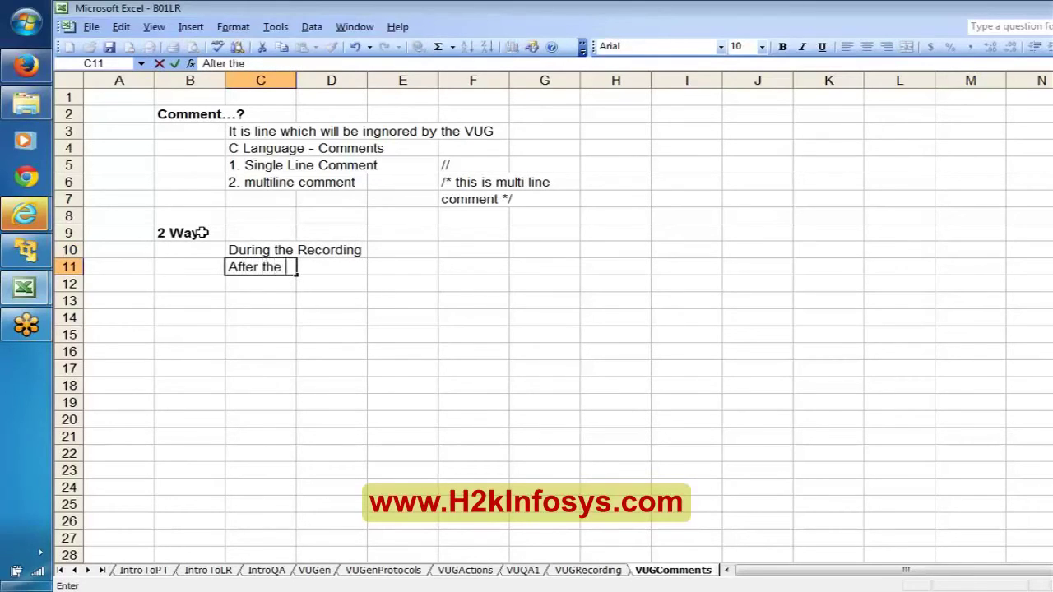
{"action": "type", "text": "Recording"}
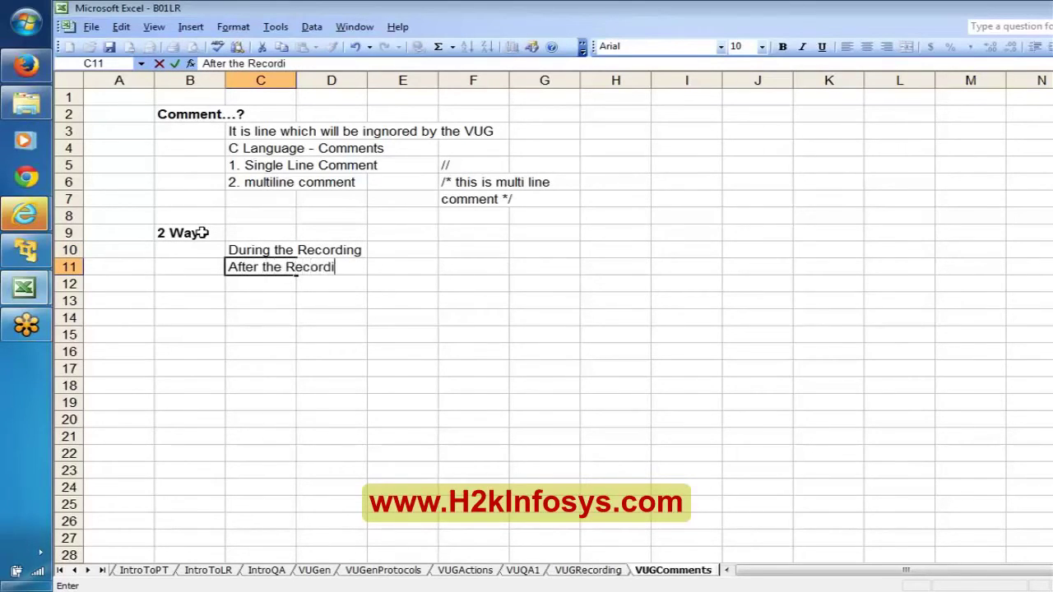
{"action": "key", "text": "Return"}
{"action": "key", "text": "Up"}
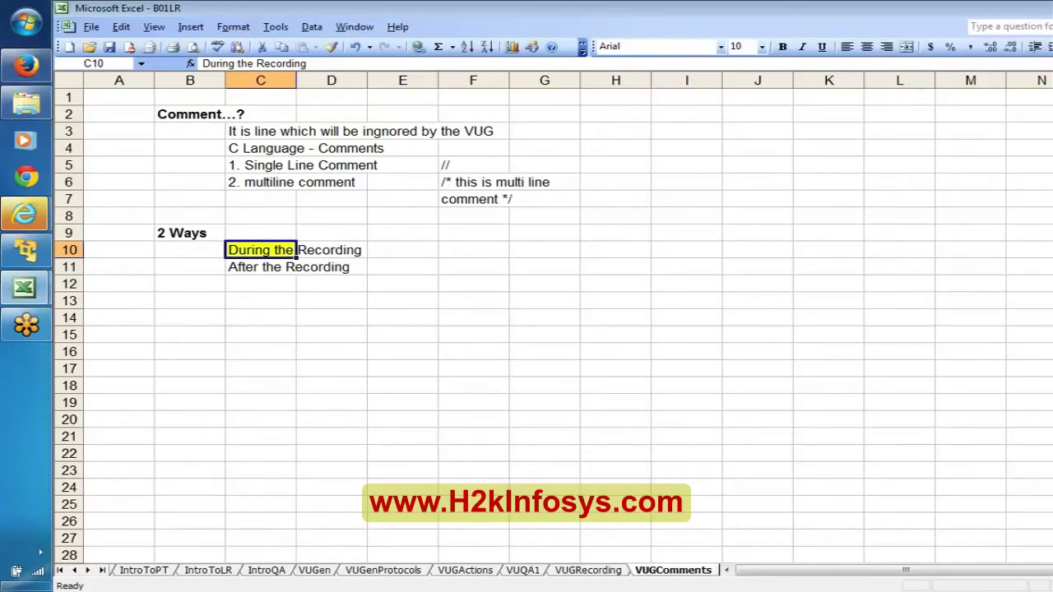
{"action": "key", "text": "ctrl+b"}
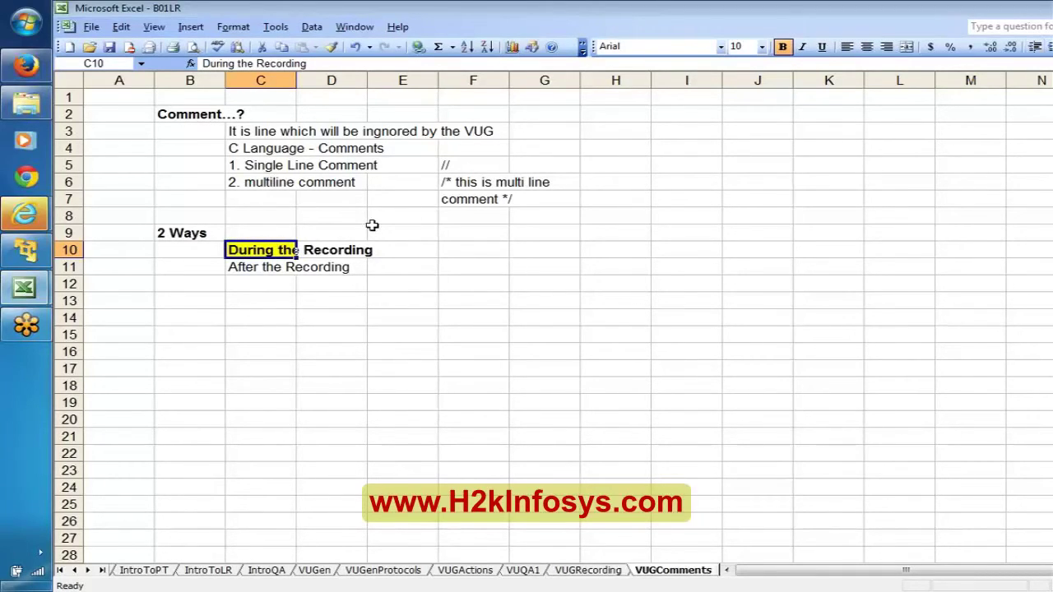
Switch back to VuGen in the virtual machine and insert an empty multi-line comment block above the first cookie statement in Action.c
{"action": "left_click", "coordinate": [26, 250]}
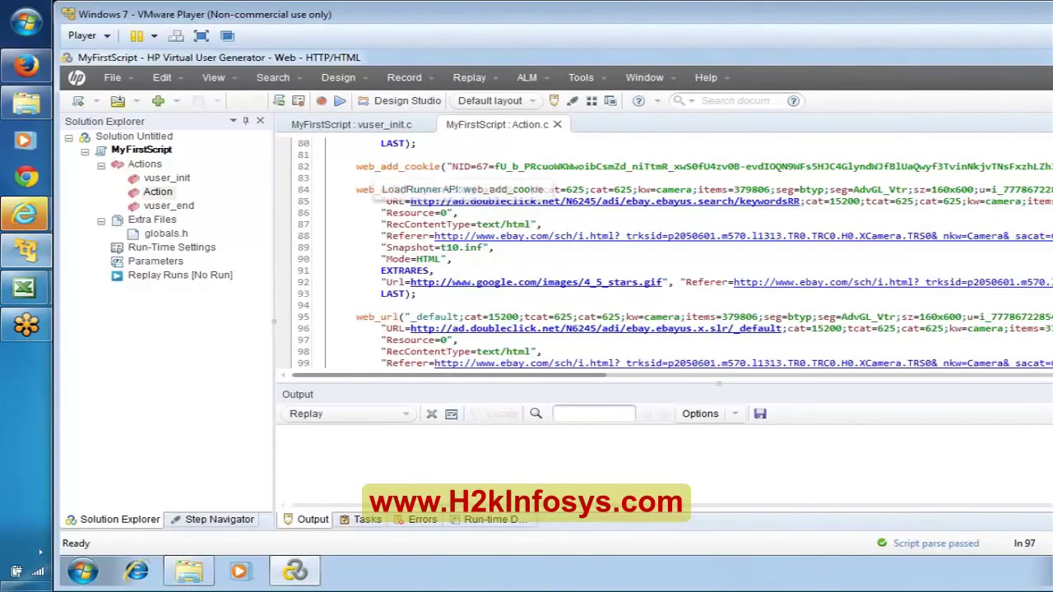
{"action": "left_click", "coordinate": [387, 178]}
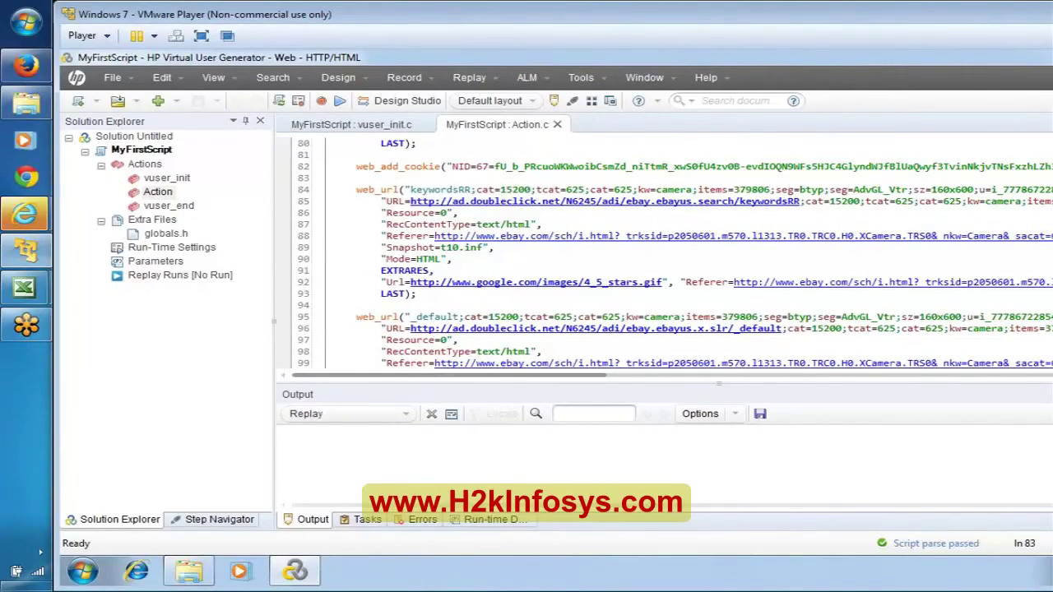
{"action": "key", "text": "ctrl+Home"}
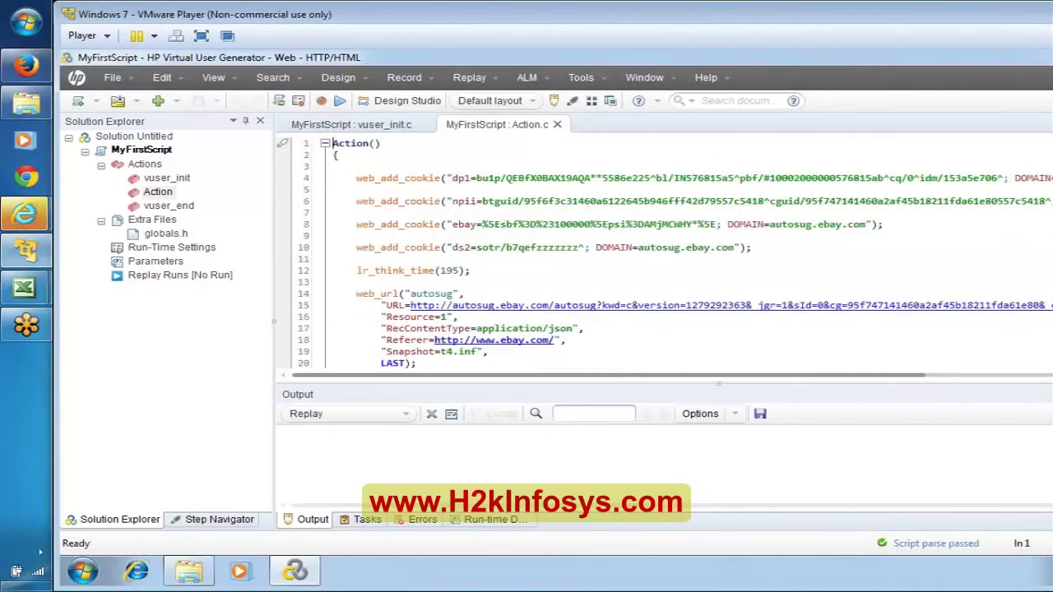
{"action": "key", "text": "Down"}
{"action": "key", "text": "Down"}
{"action": "key", "text": "Return"}
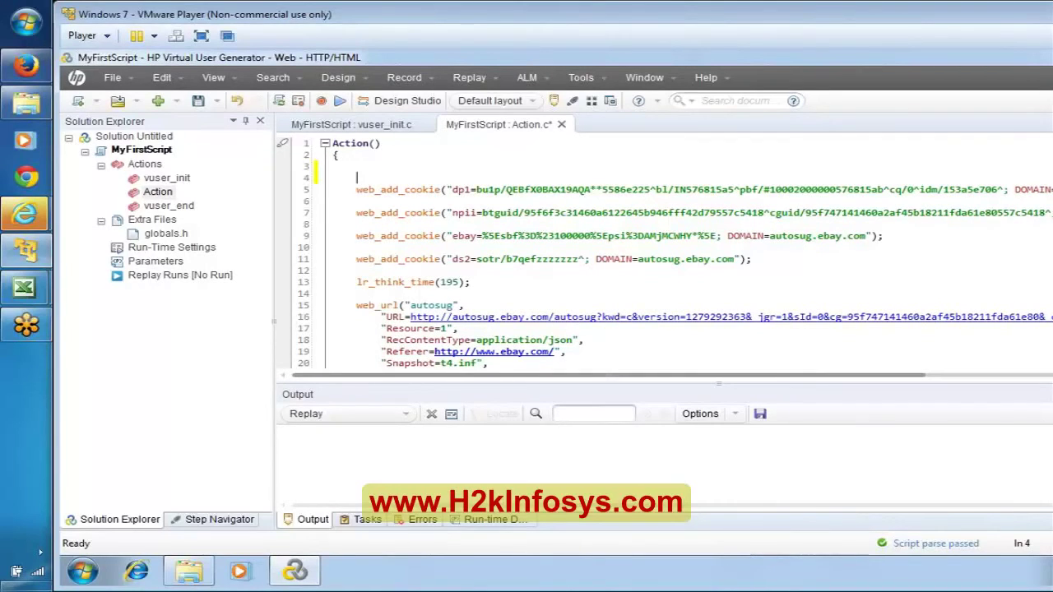
{"action": "type", "text": "/*"}
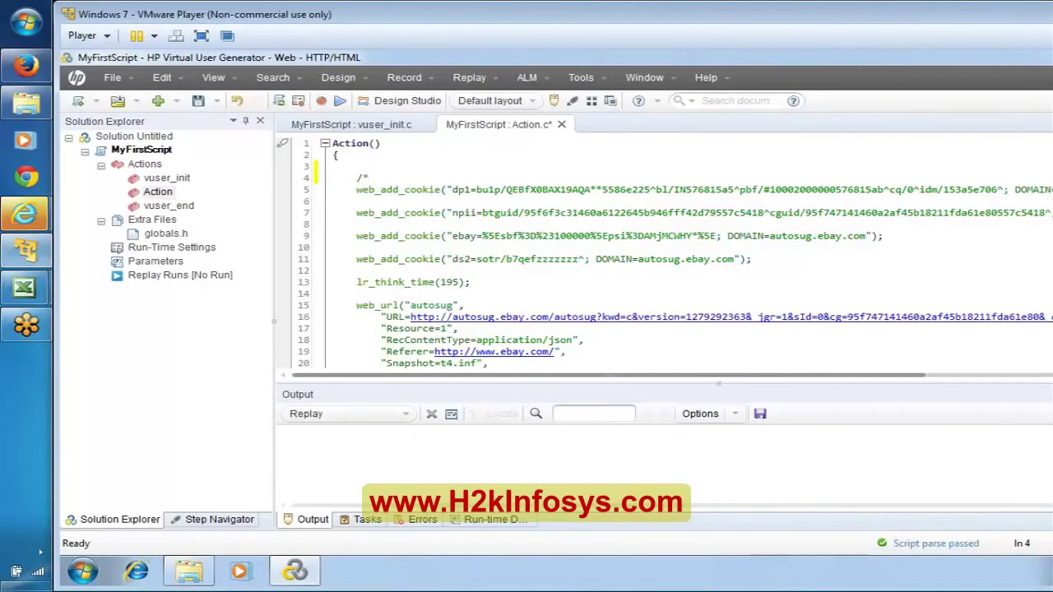
{"action": "key", "text": "Return"}
{"action": "type", "text": "*/"}
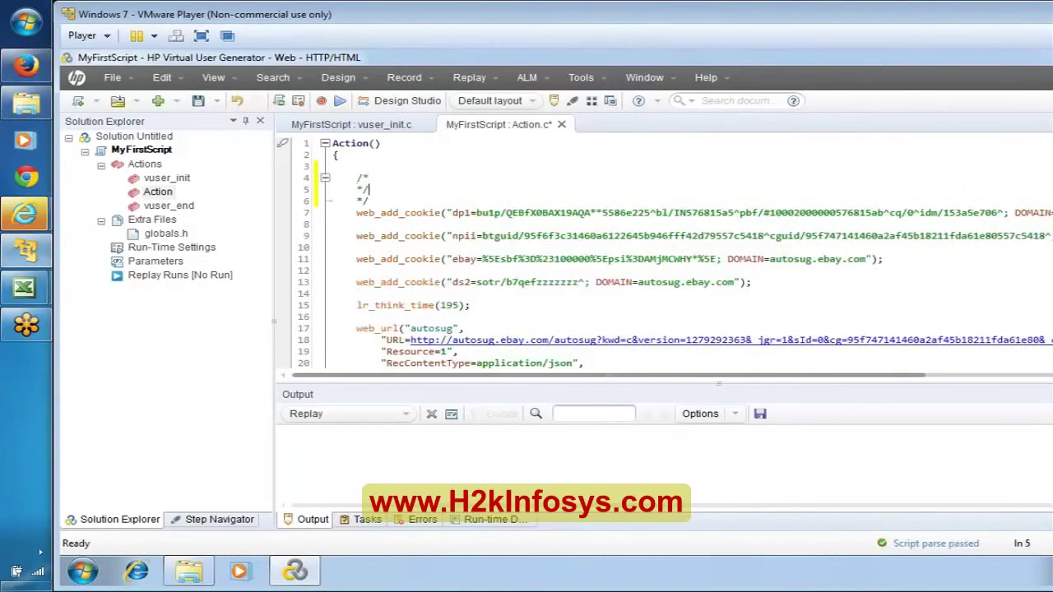
{"action": "key", "text": "BackSpace"}
{"action": "key", "text": "BackSpace"}
{"action": "type", "text": "This is a multi li"}
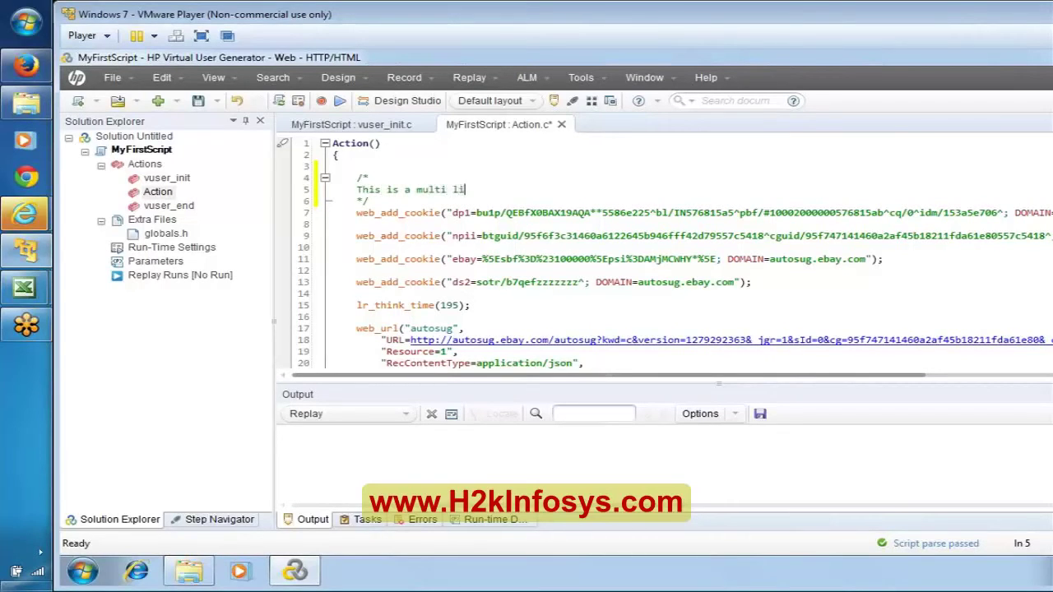
{"action": "type", "text": "ne comment"}
{"action": "key", "text": "shift+Home"}
{"action": "key", "text": "BackSpace"}
Write "This Action for the Searching an Item in ebay Application" inside the comment block, indent it one level, and select the block
{"action": "type", "text": "This Action for the Searc"}
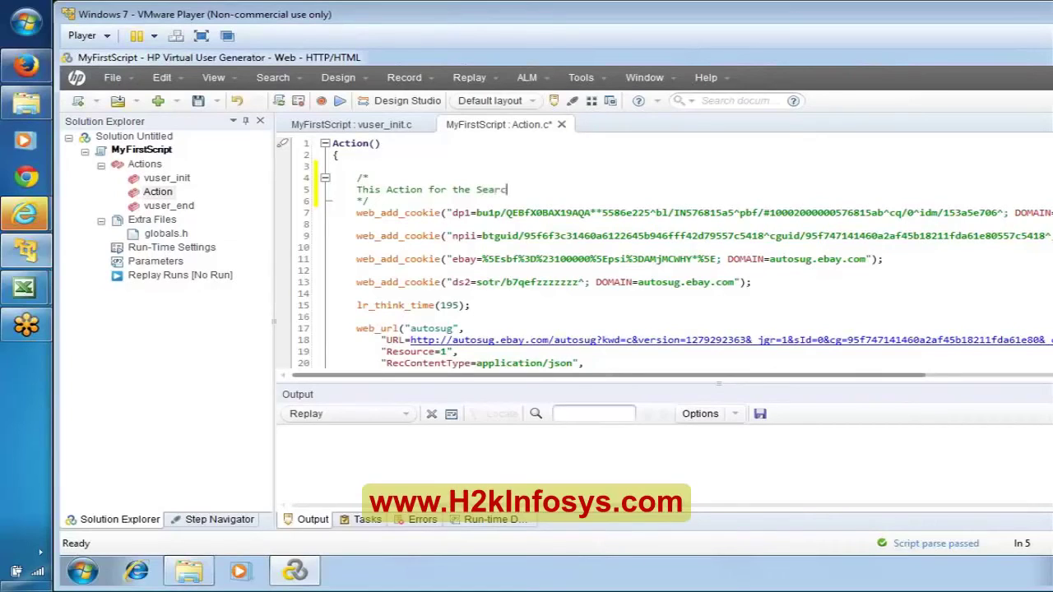
{"action": "type", "text": "hing an Item in ebay A"}
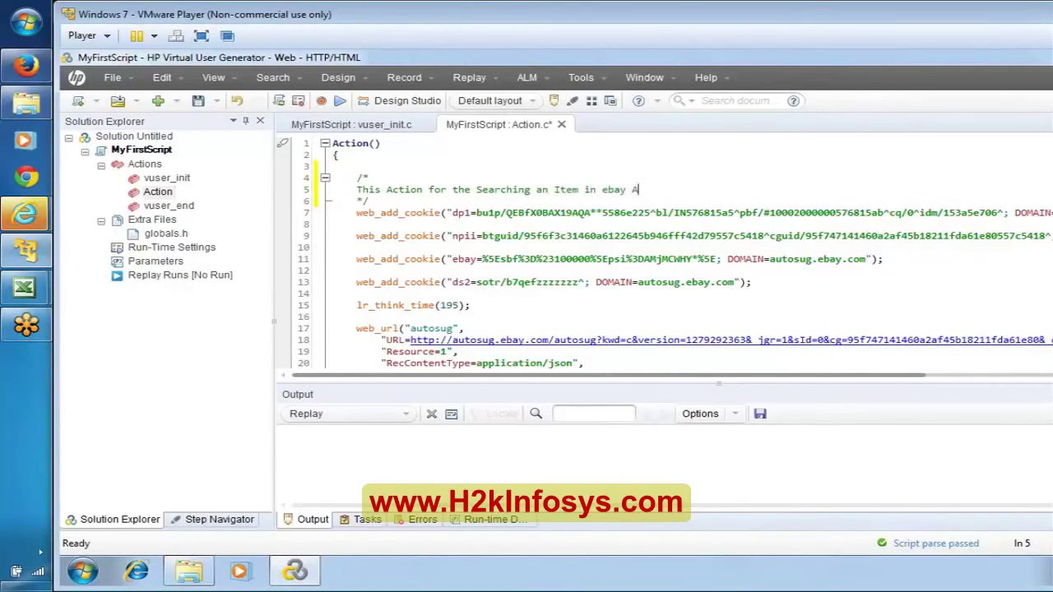
{"action": "type", "text": "pplication"}
{"action": "left_click", "coordinate": [356, 190]}
{"action": "key", "text": "Tab"}
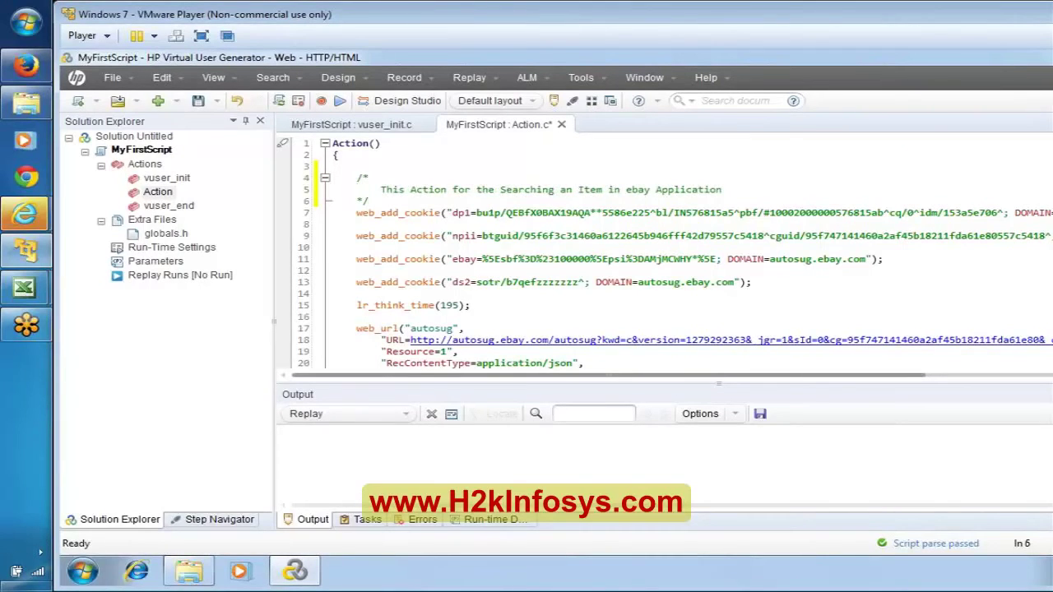
{"action": "left_click_drag", "start_coordinate": [371, 202], "coordinate": [333, 164]}
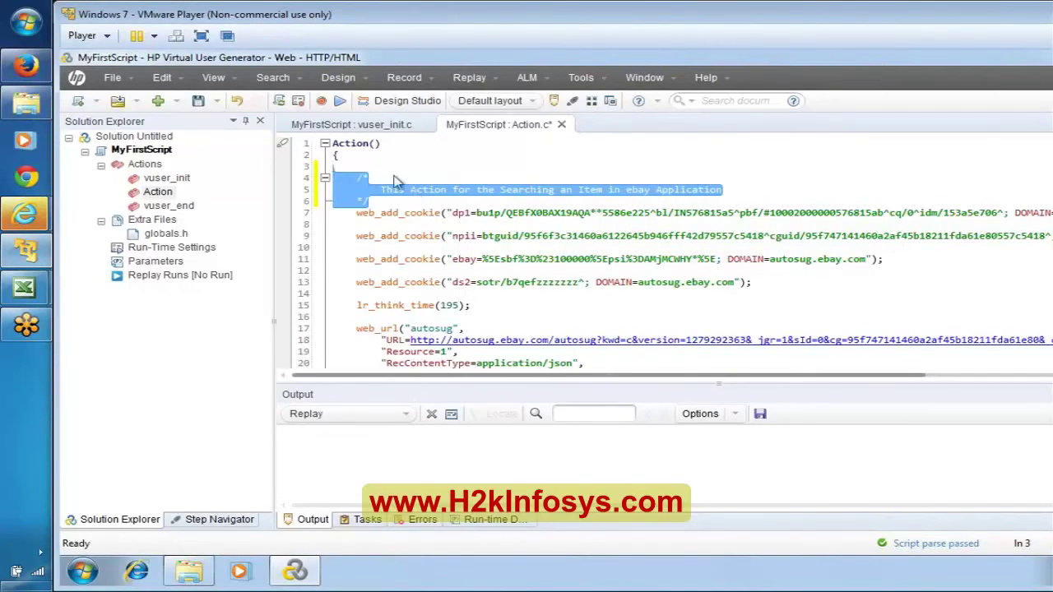
Add the comment "//This action is for launching the ebay.com" and a line break above the first cookie statement in vuser_init.c, and save the script
{"action": "left_click", "coordinate": [351, 124]}
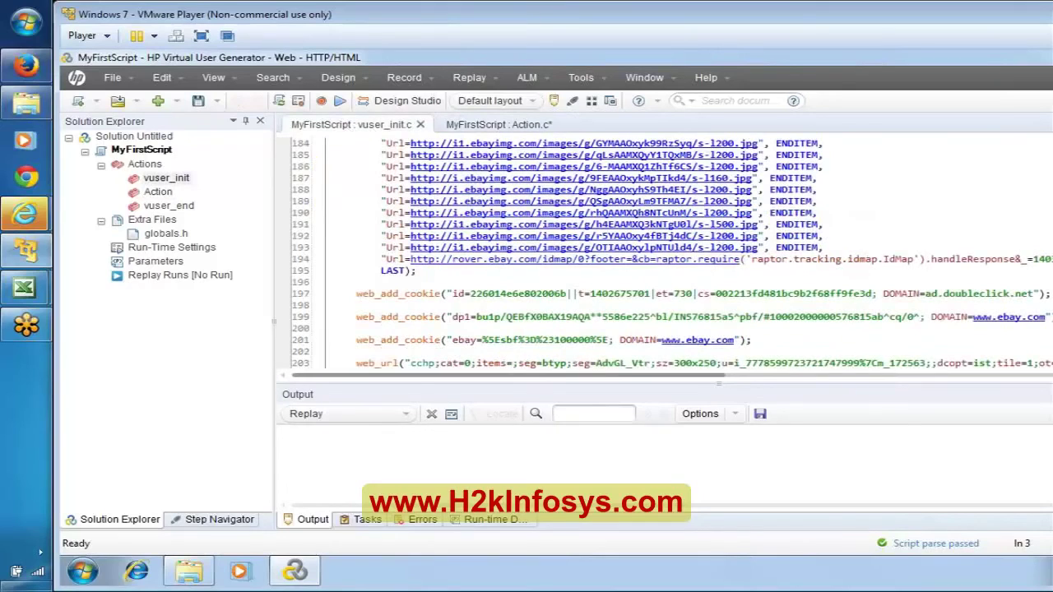
{"action": "key", "text": "ctrl+Home"}
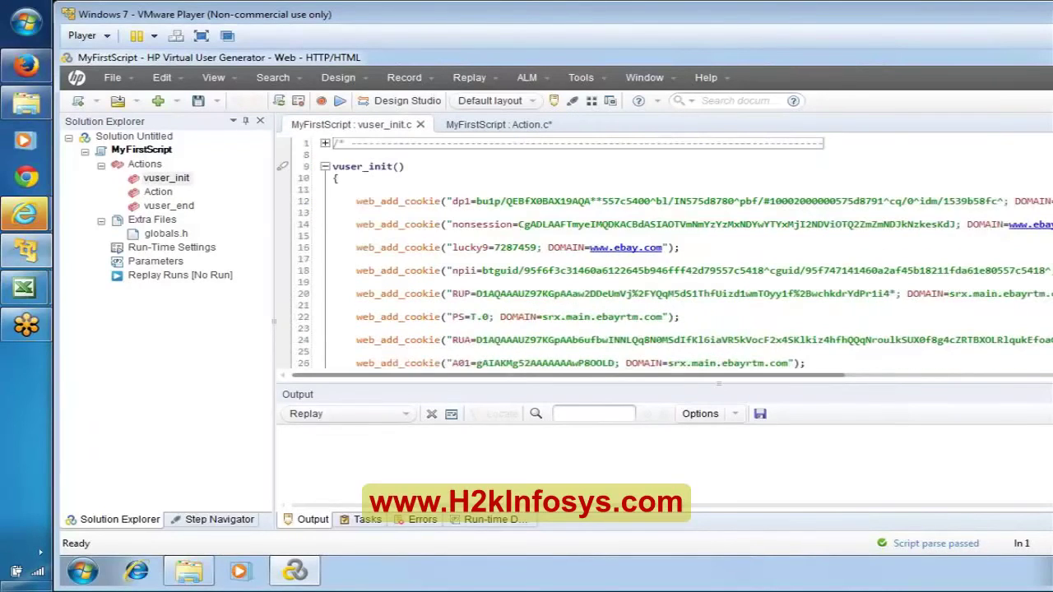
{"action": "key", "text": "Down"}
{"action": "key", "text": "Down"}
{"action": "key", "text": "Down"}
{"action": "key", "text": "Return"}
{"action": "type", "text": "//"}
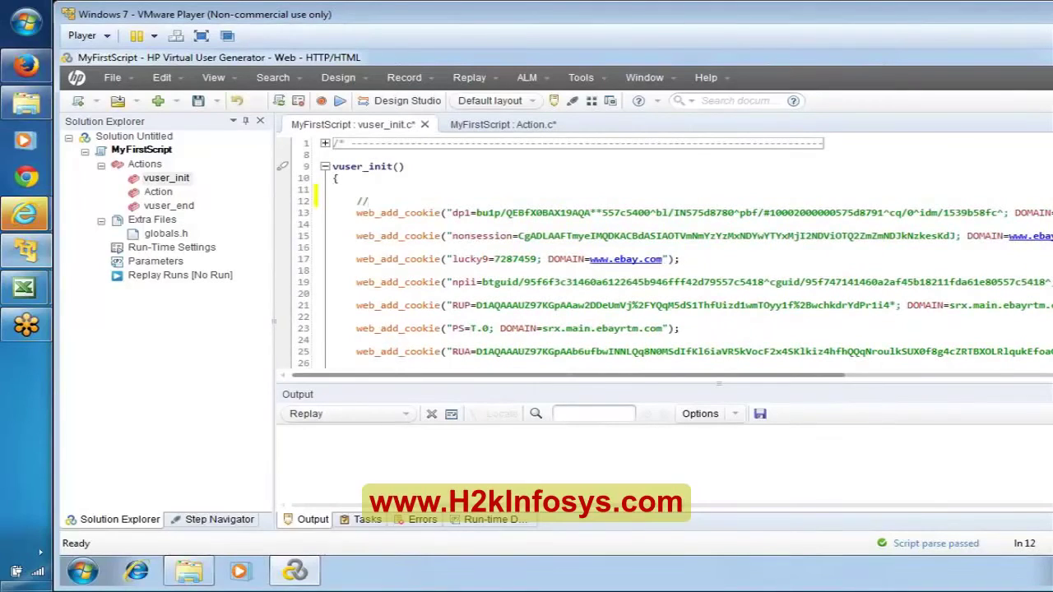
{"action": "type", "text": "This action is for lau"}
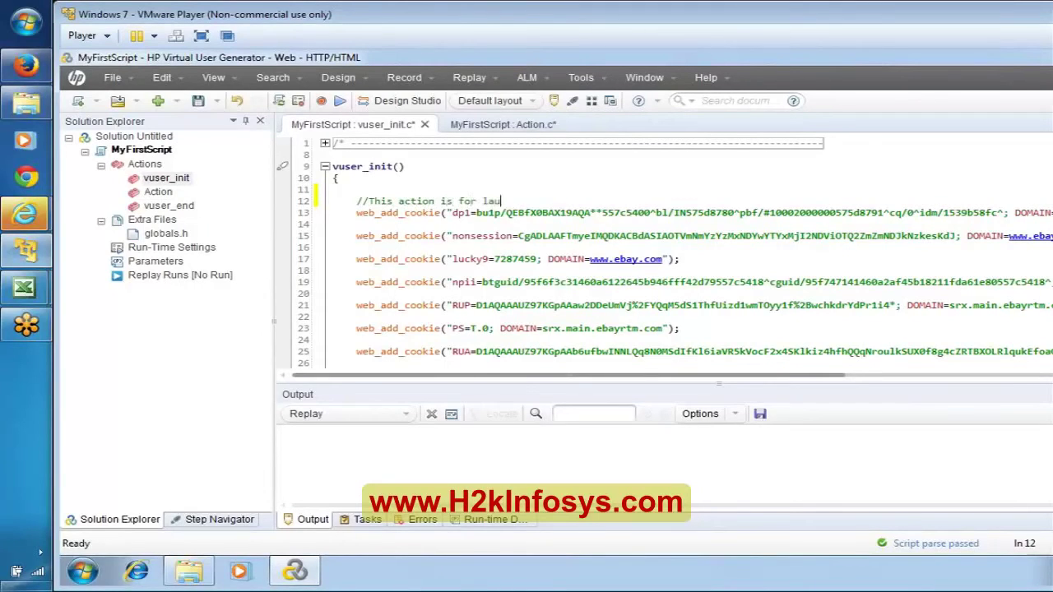
{"action": "type", "text": "nching the ebay.com"}
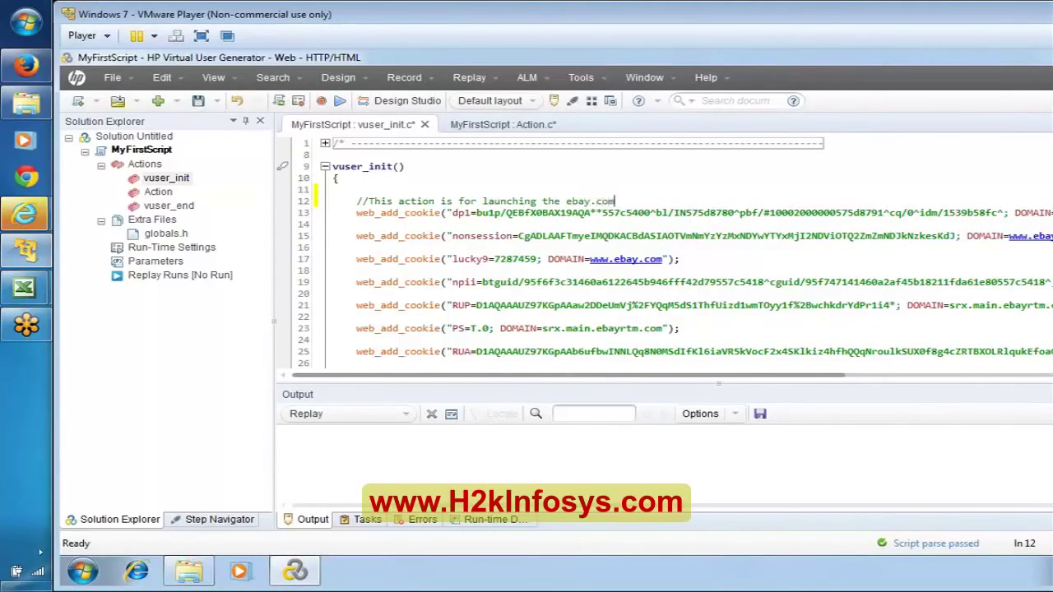
{"action": "key", "text": "Return"}
{"action": "key", "text": "shift+Up"}
{"action": "key", "text": "shift+Home"}
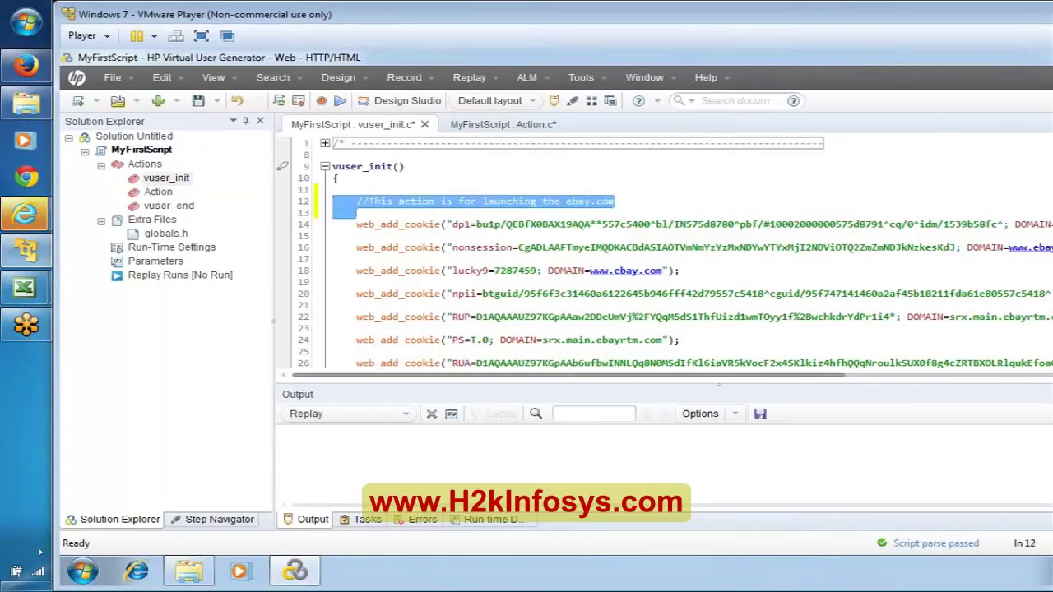
{"action": "left_click", "coordinate": [518, 125]}
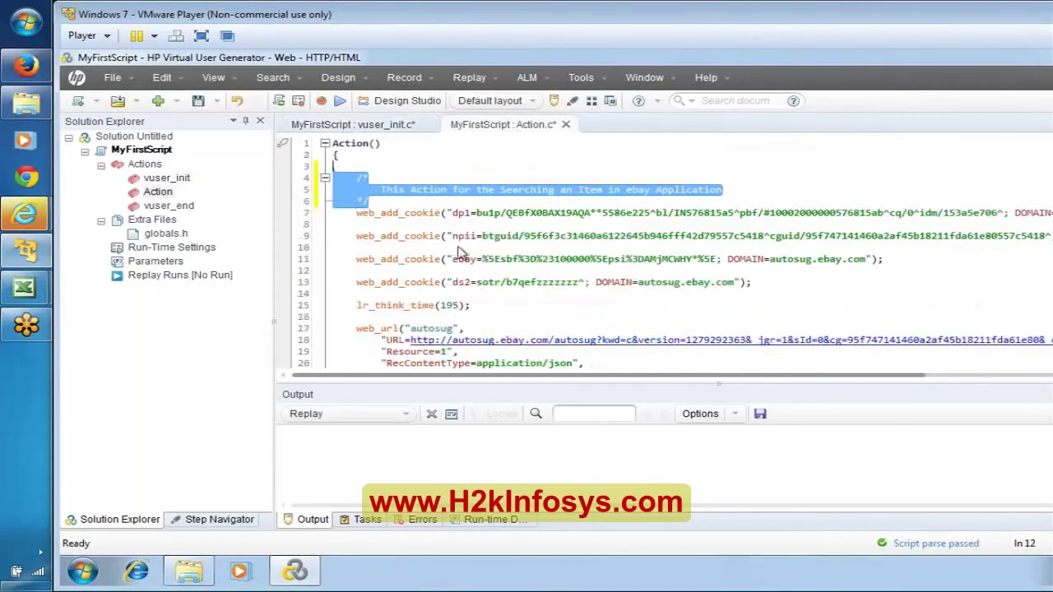
{"action": "left_click", "coordinate": [199, 101]}
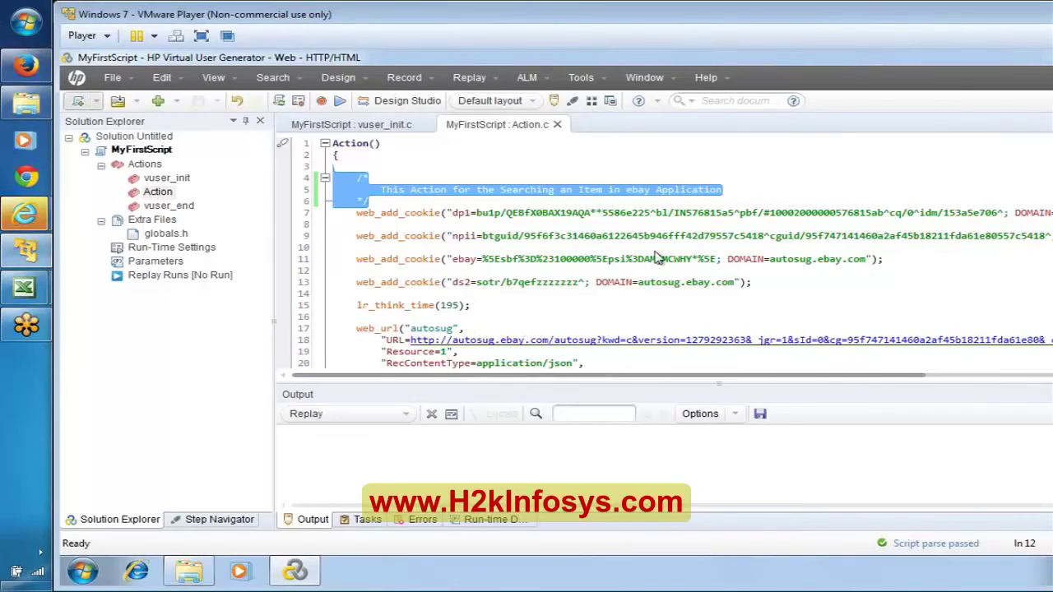
Create a new single-protocol Web - HTTP/HTML script named ebaySearch_CommentsDuringRec in C:\VUGen Scripts
{"action": "key", "text": "ctrl+n"}
{"action": "scroll", "coordinate": [654, 258], "scroll_direction": "right", "scroll_amount": 3}
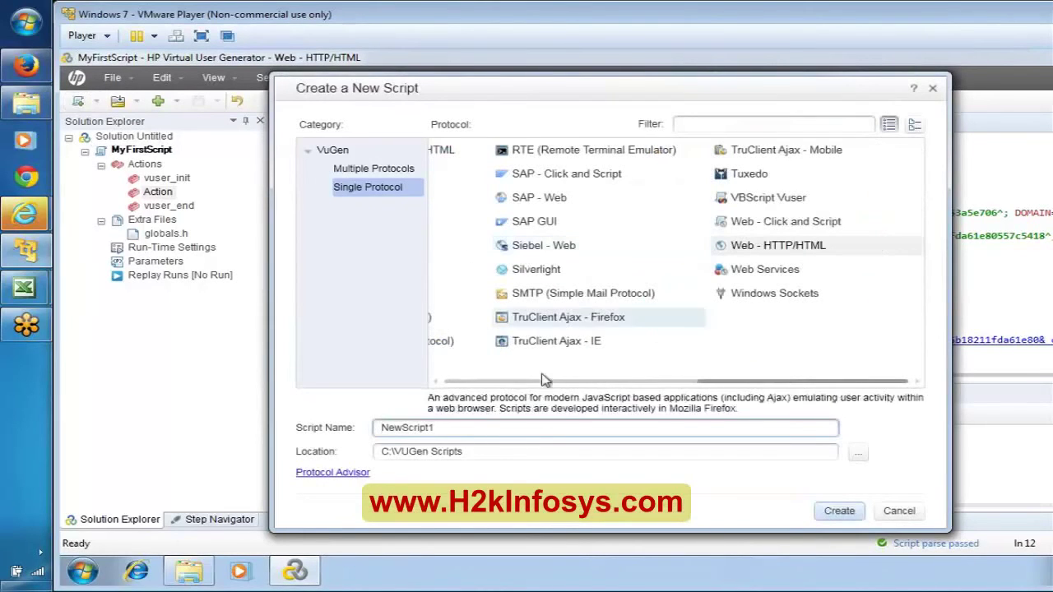
{"action": "double_click", "coordinate": [407, 428]}
{"action": "type", "text": "eb"}
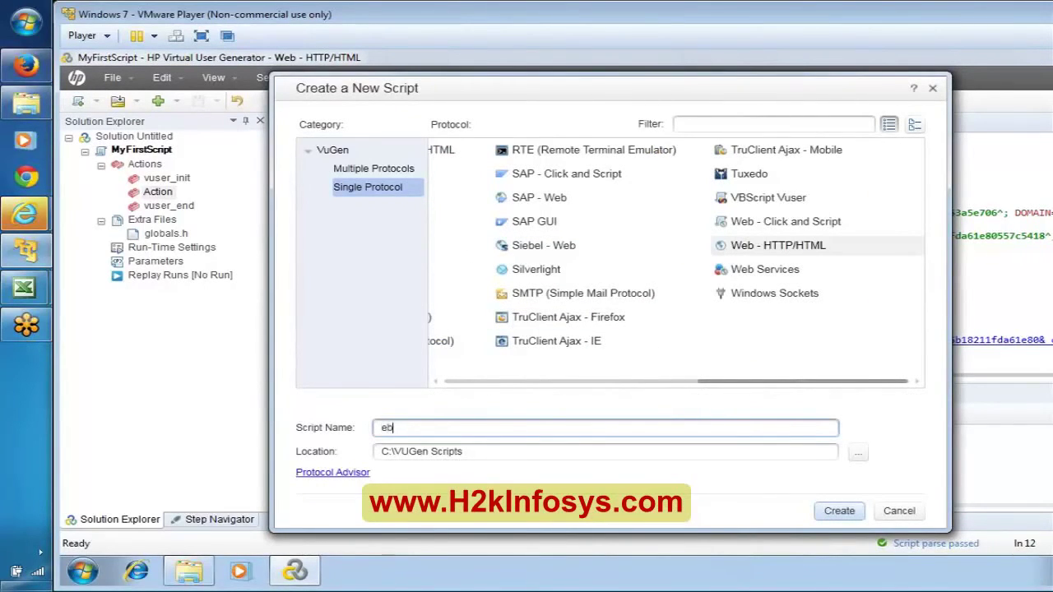
{"action": "type", "text": "aySearch_Comments"}
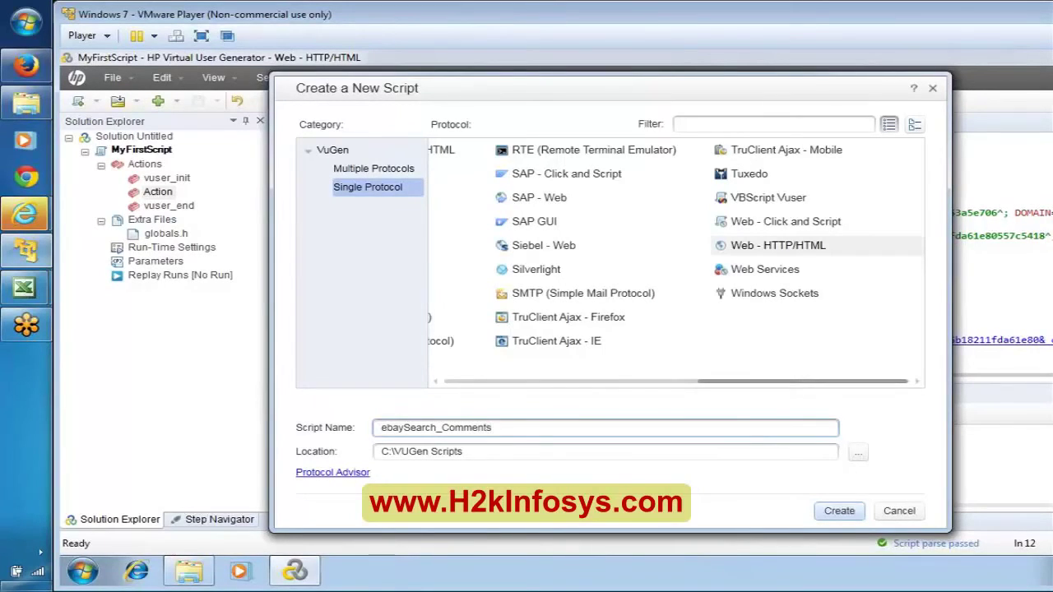
{"action": "type", "text": "DuringRec"}
{"action": "key", "text": "Escape"}
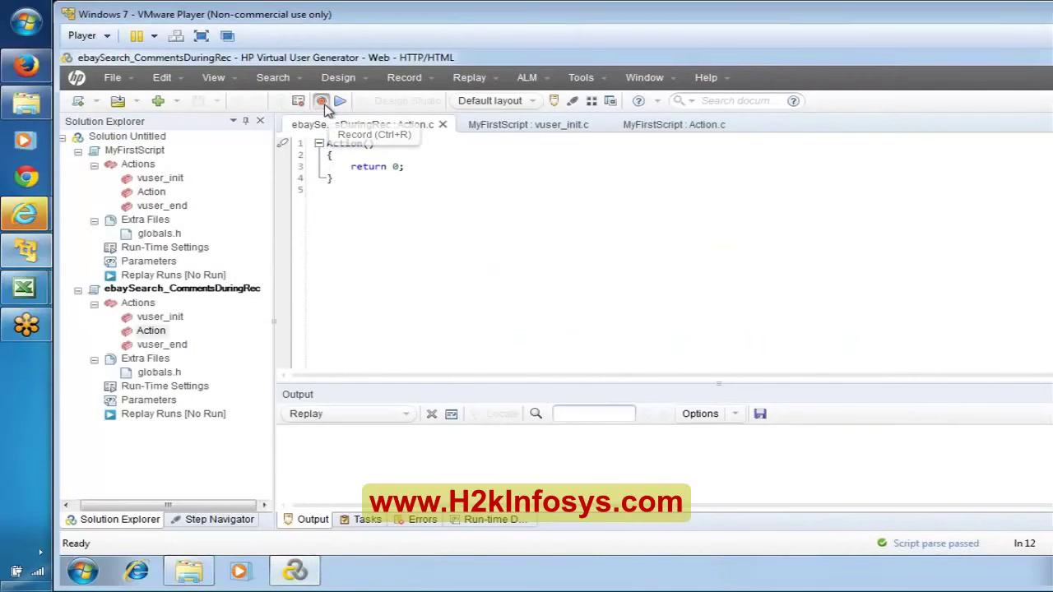
{"action": "left_click", "coordinate": [322, 102]}
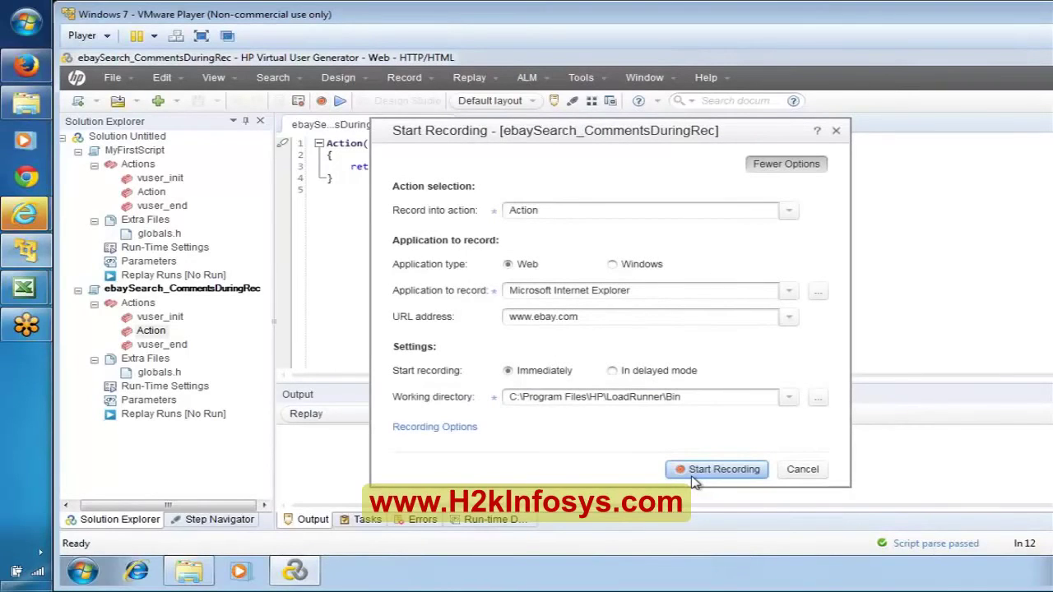
{"action": "left_click", "coordinate": [726, 469]}
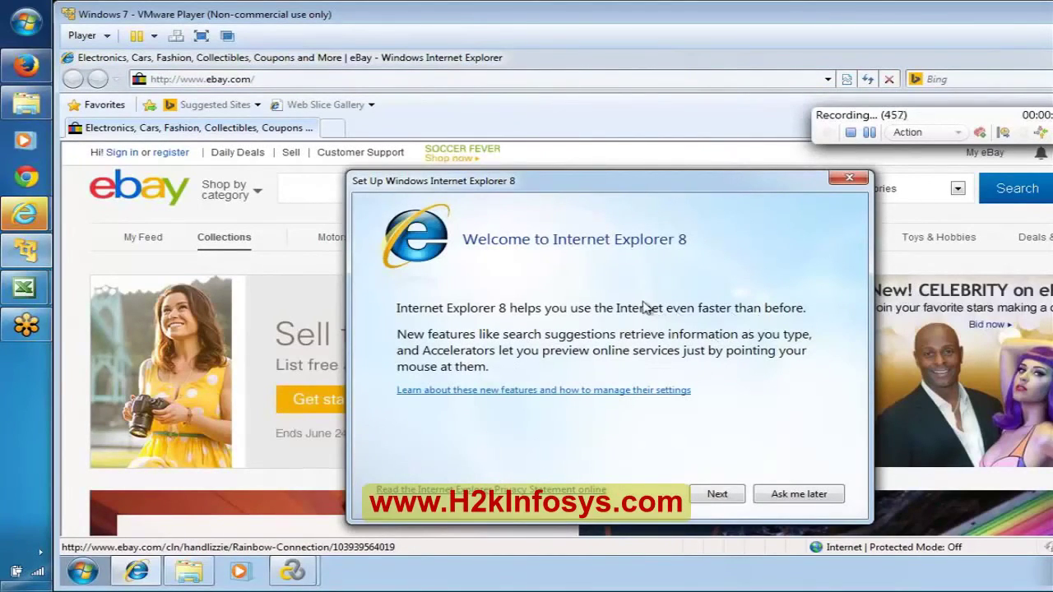
{"action": "left_click", "coordinate": [780, 495]}
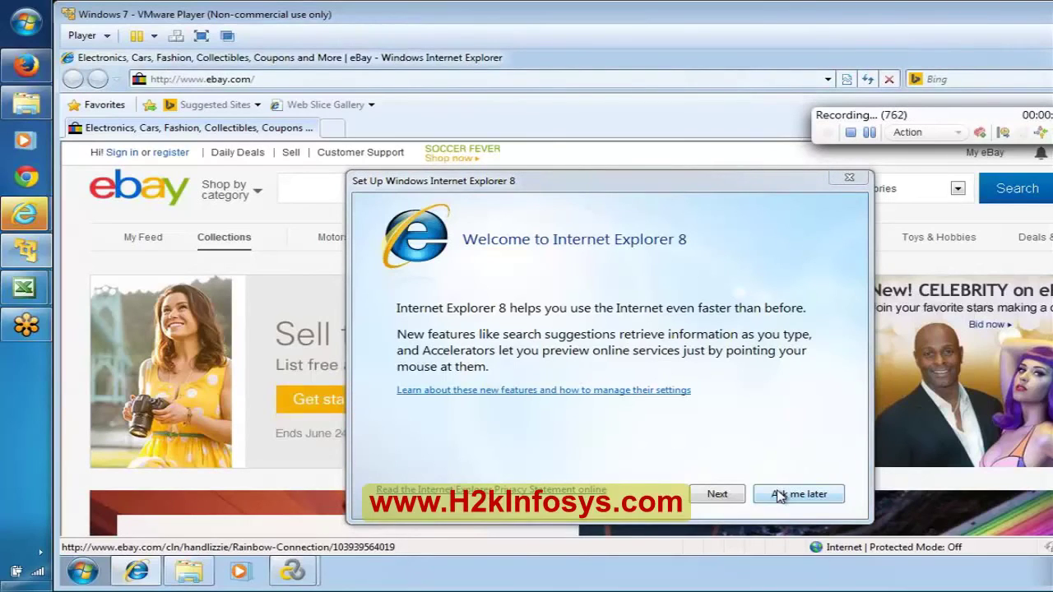